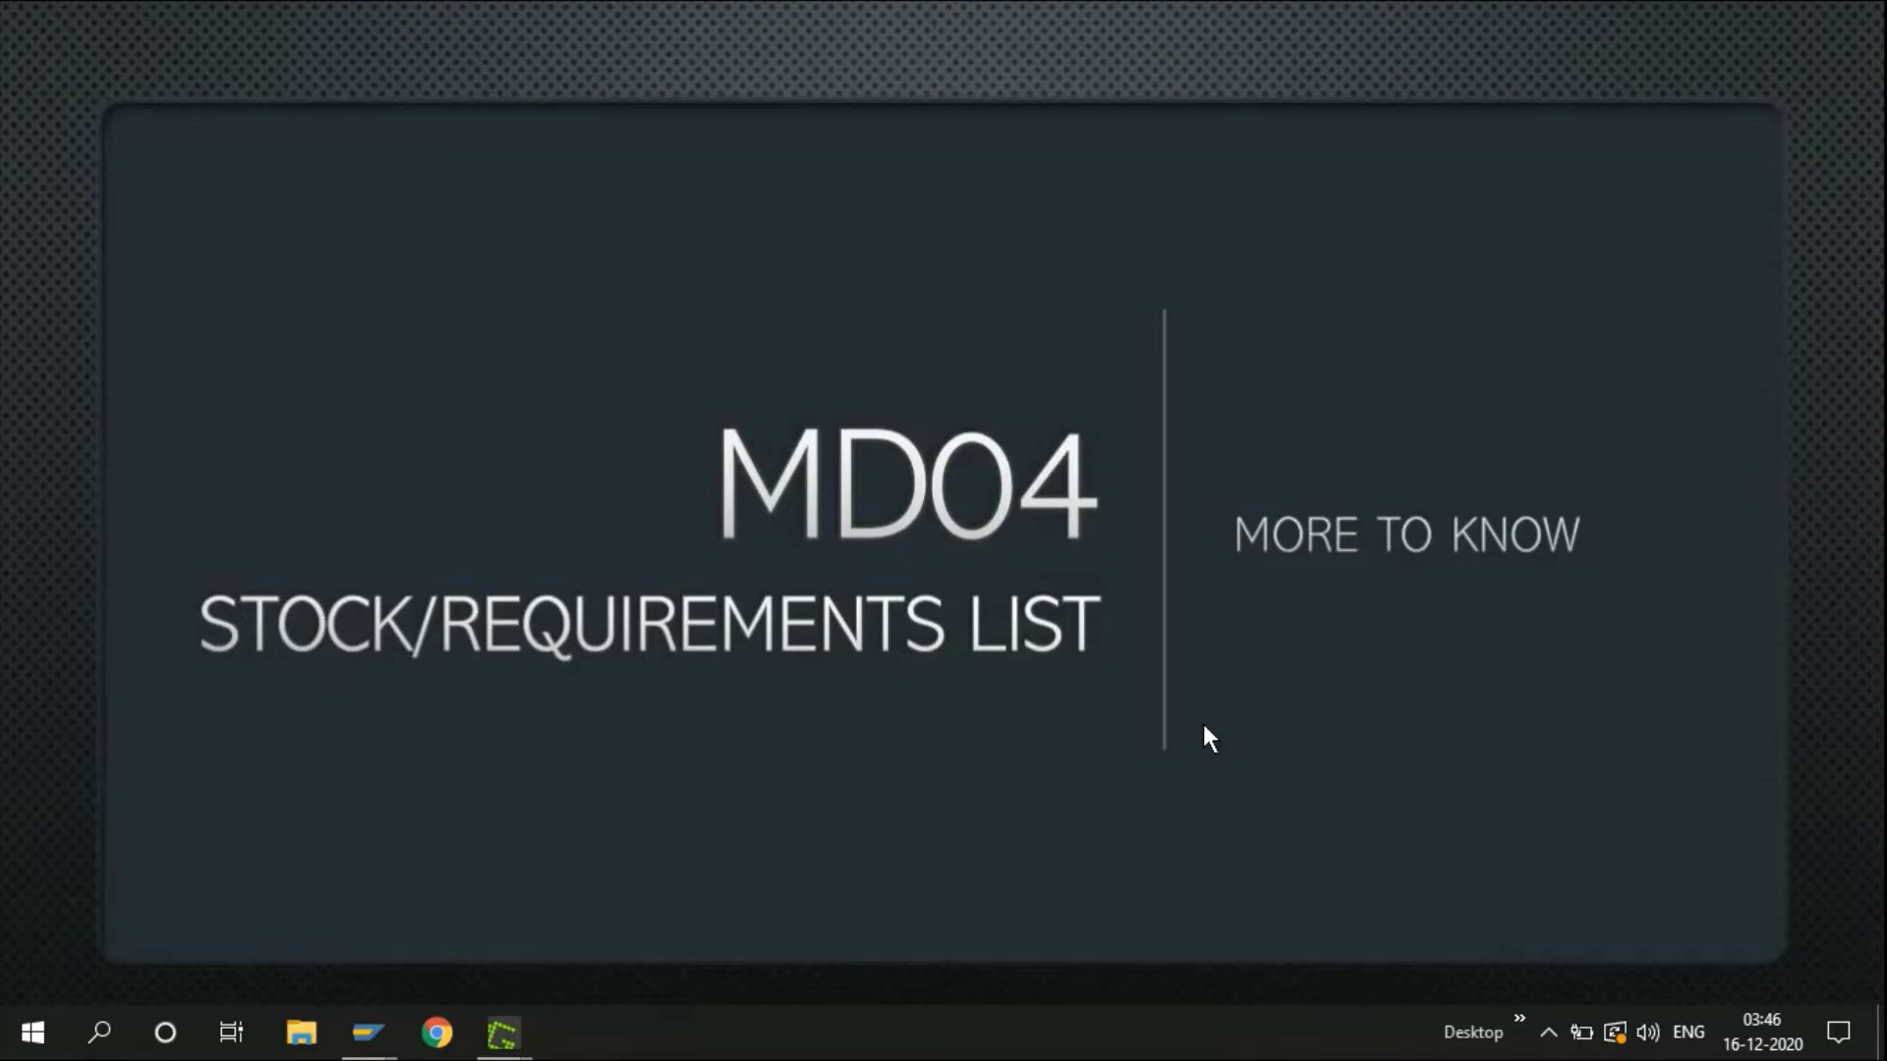
Switch to SAP, display the stock/requirements list for material RMIN-103 in plant 1820, and widen the MRP element data column
mouse_move(368, 1032)
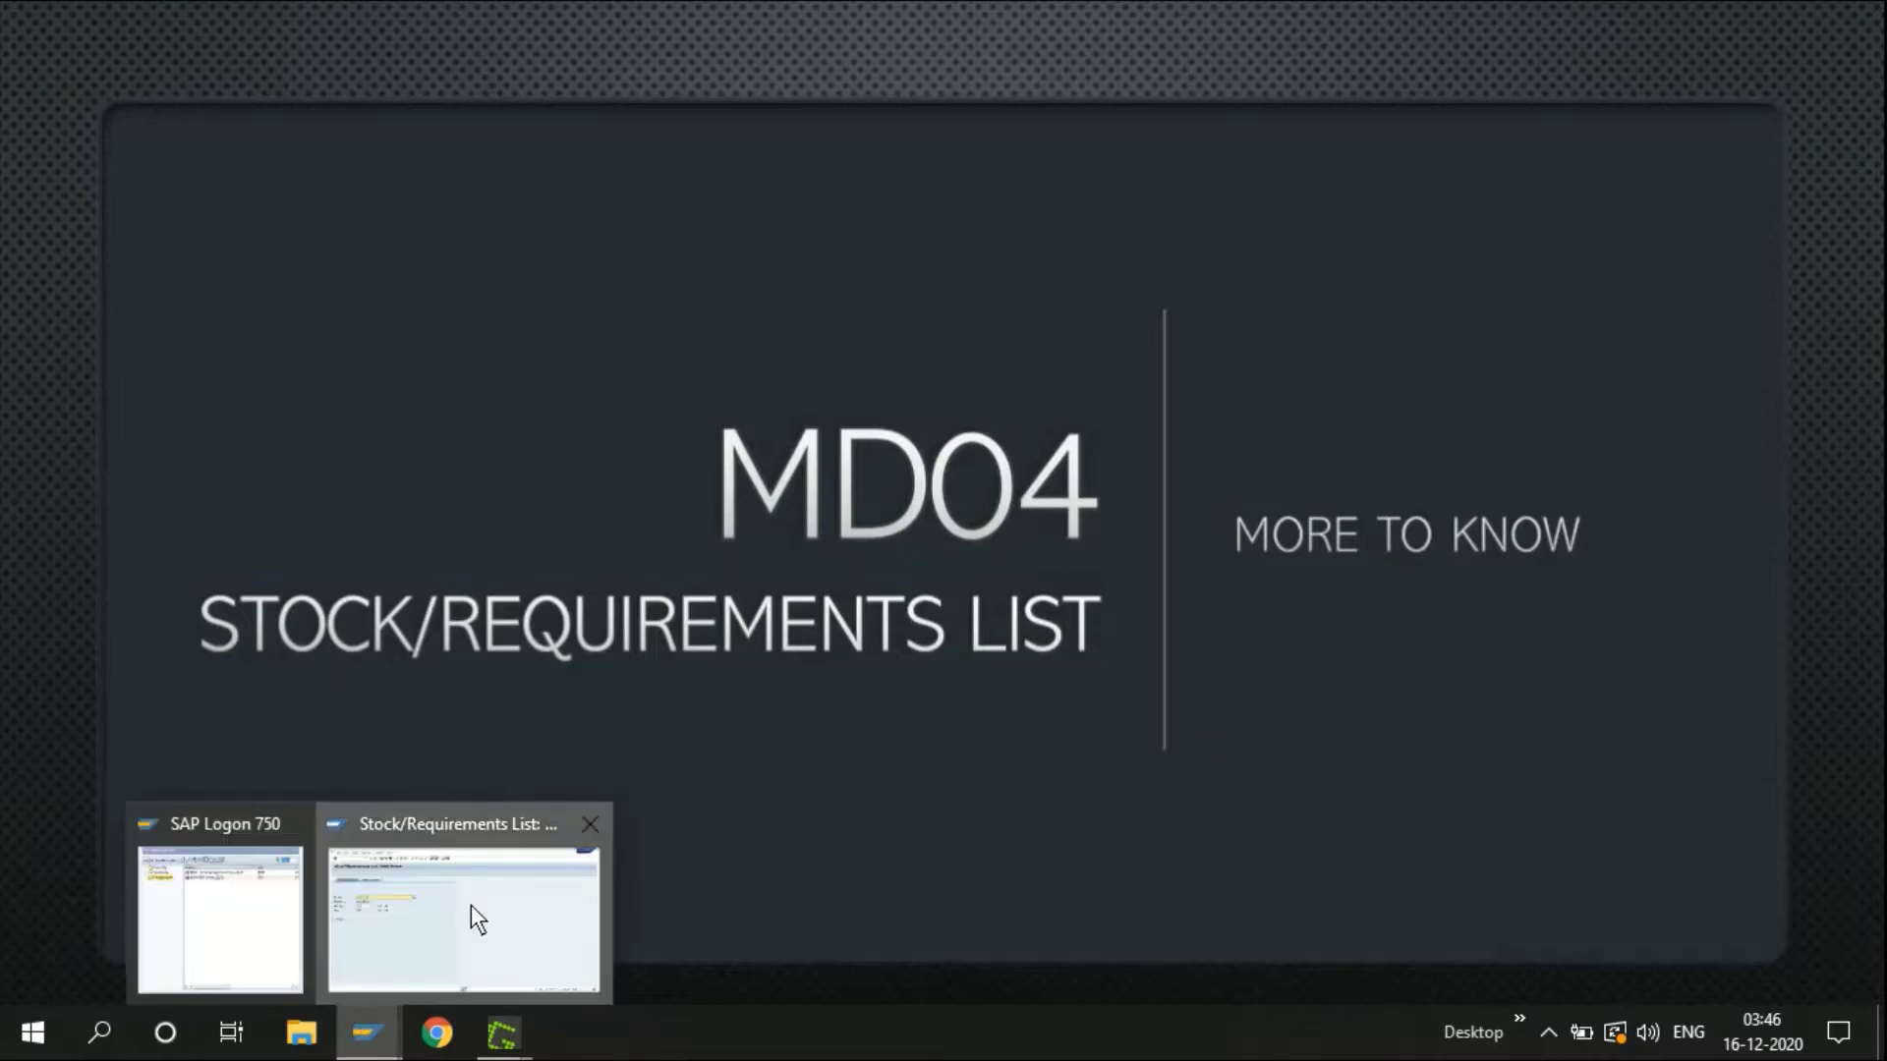
click(474, 914)
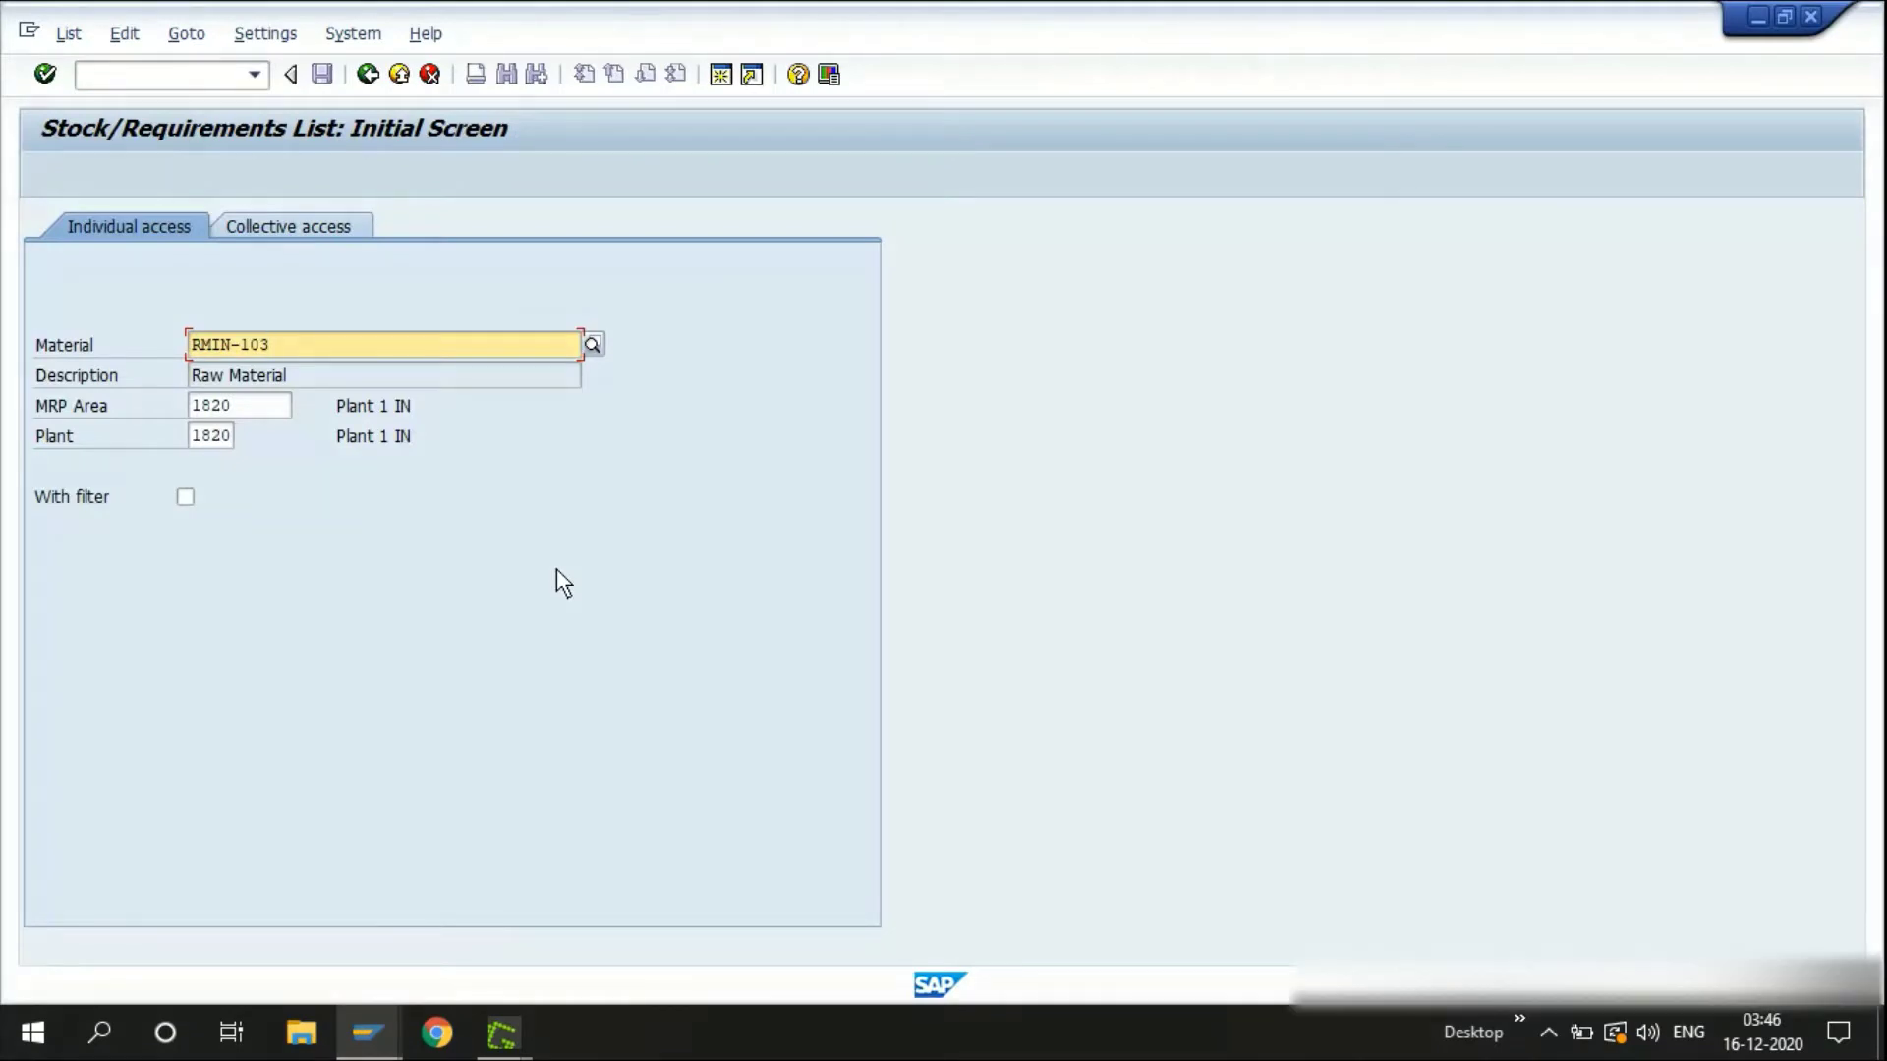
key(Return)
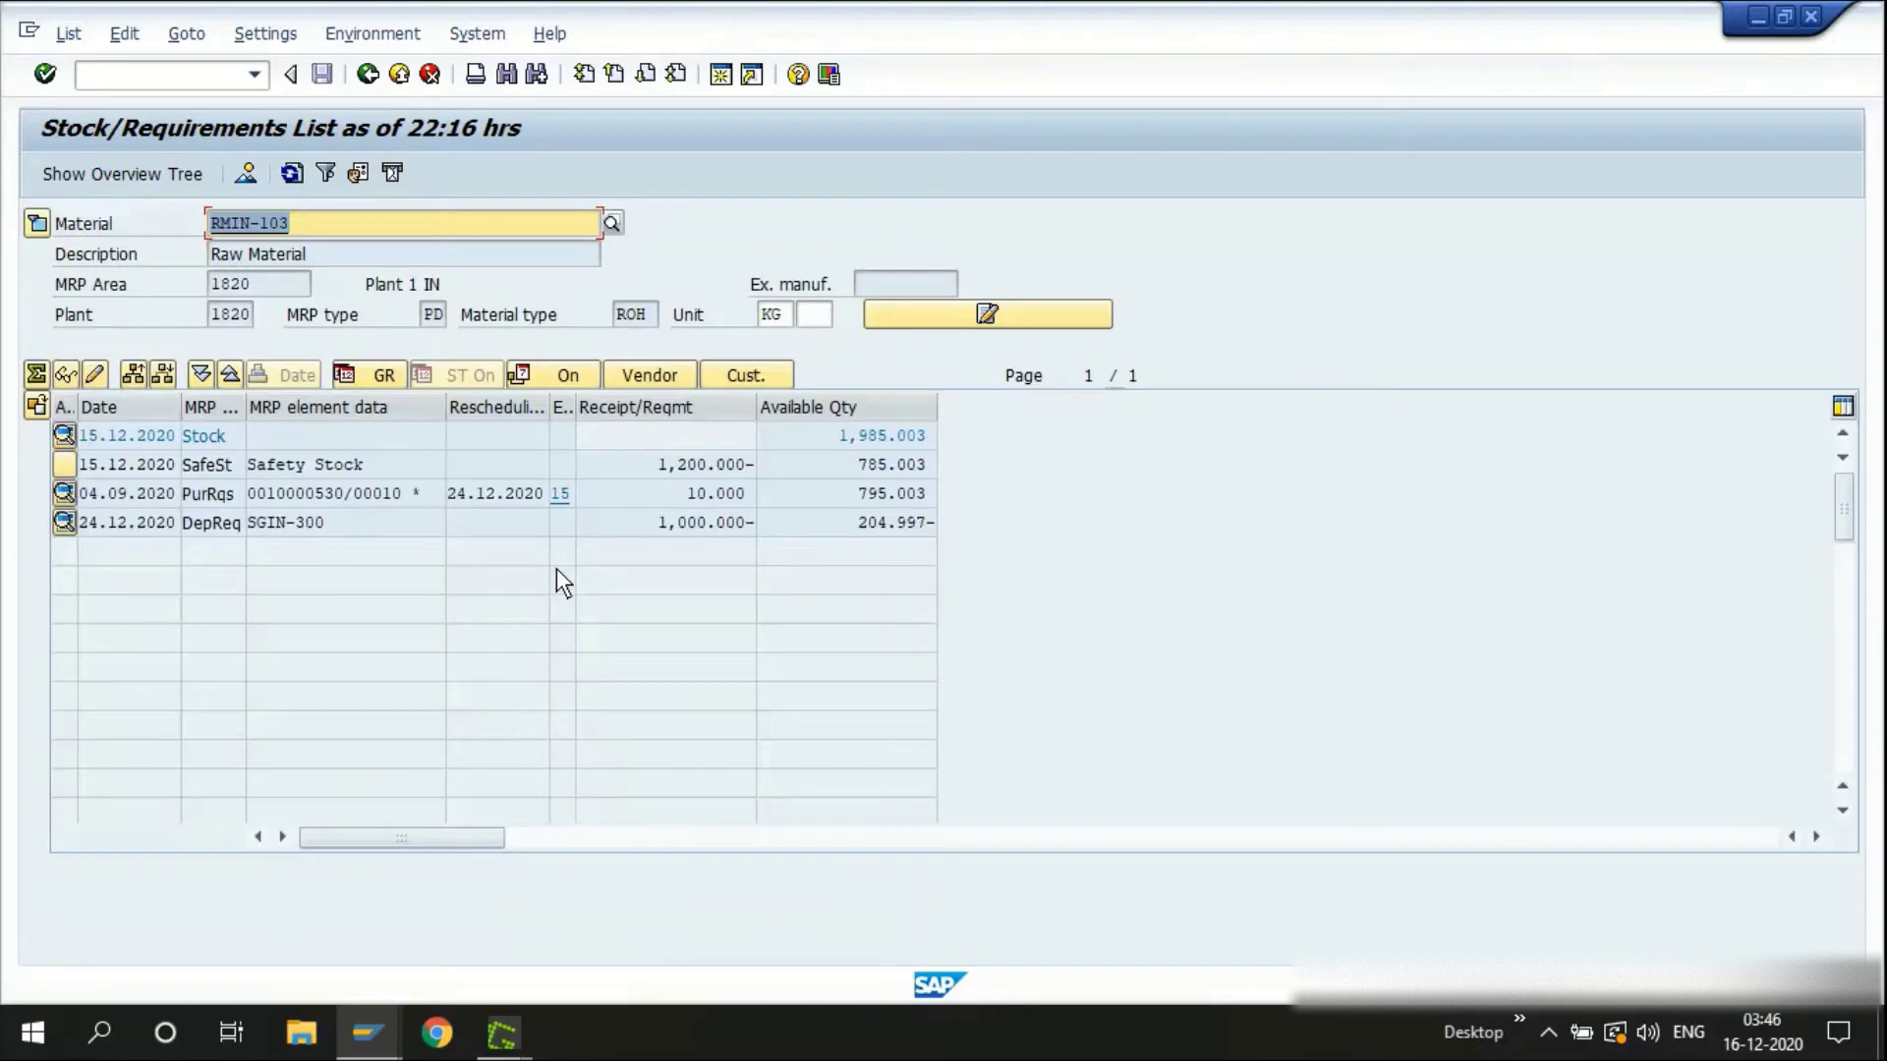
drag(444, 405, 470, 410)
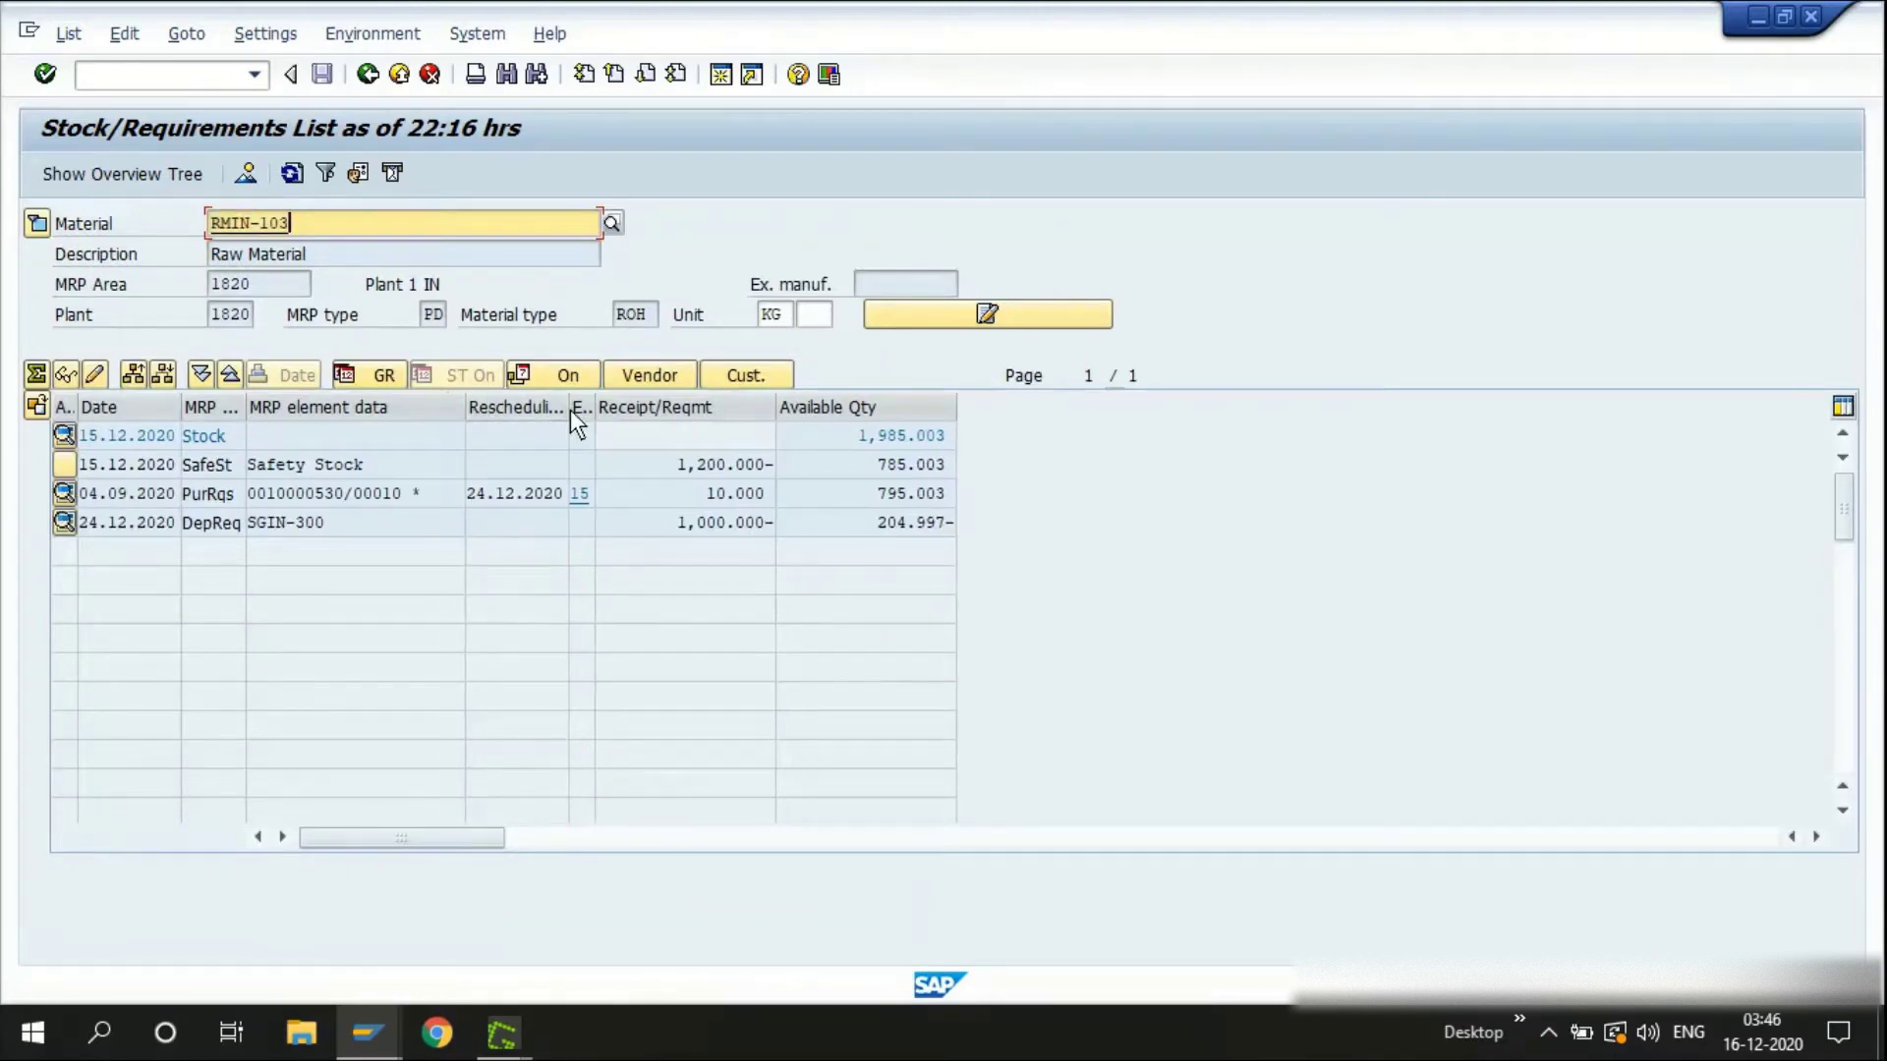
Examine the available quantity on the Stock line of the stock/requirements list
click(843, 437)
drag(842, 434, 1018, 443)
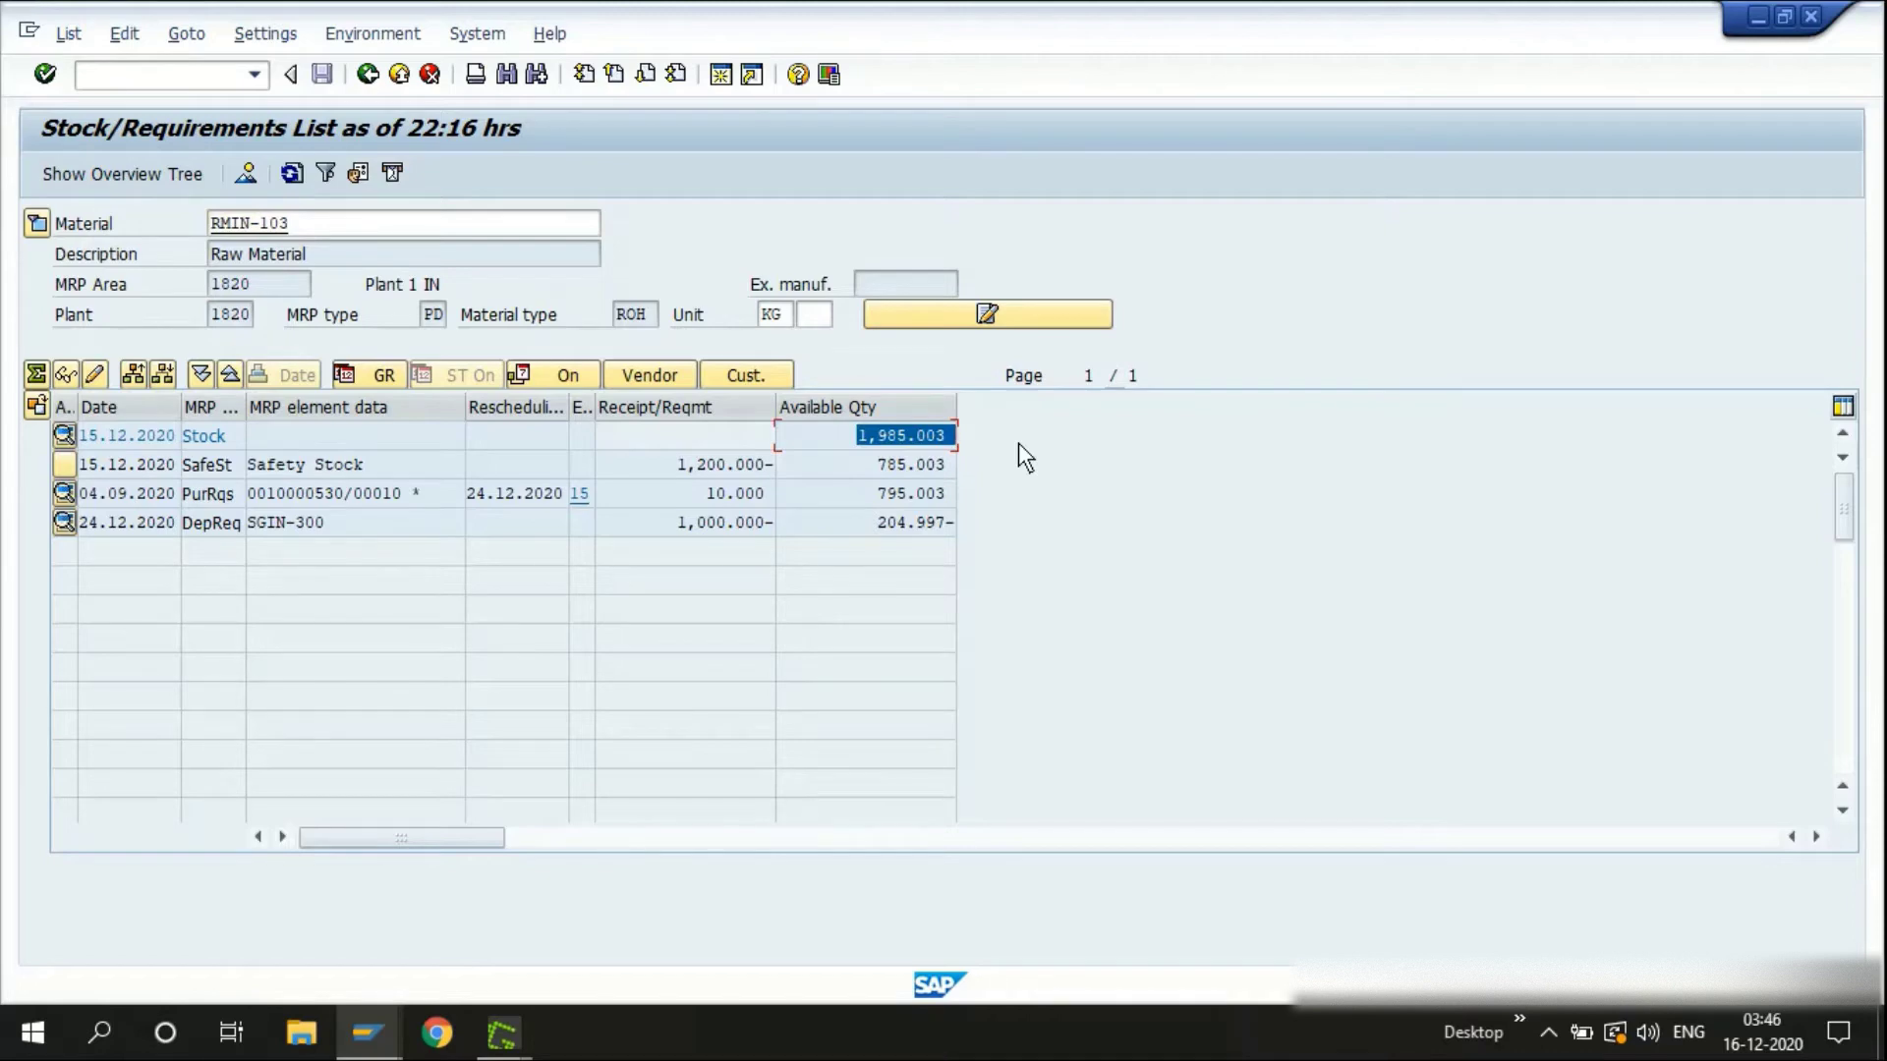
key(ctrl+c)
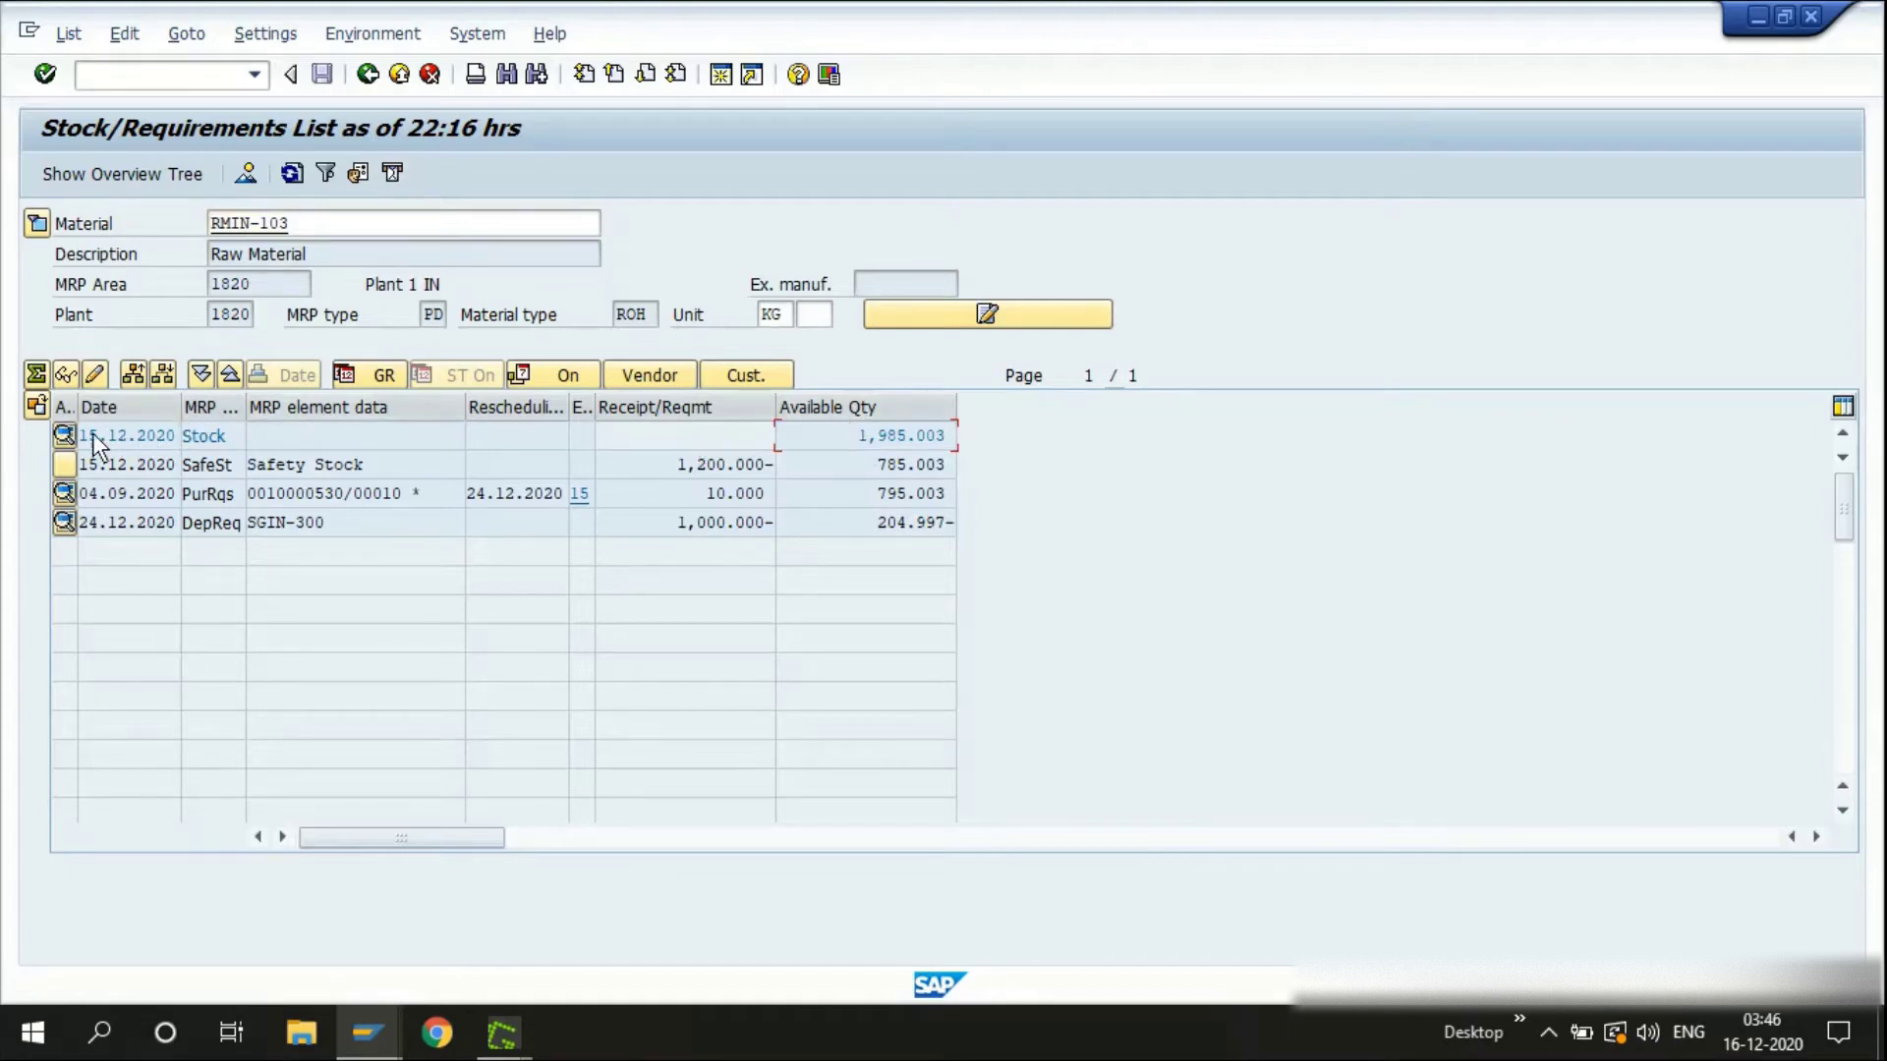
click(286, 437)
click(847, 438)
Inspect the Stock line's statistics and its stock overview down to batch level, and return to the list
click(64, 436)
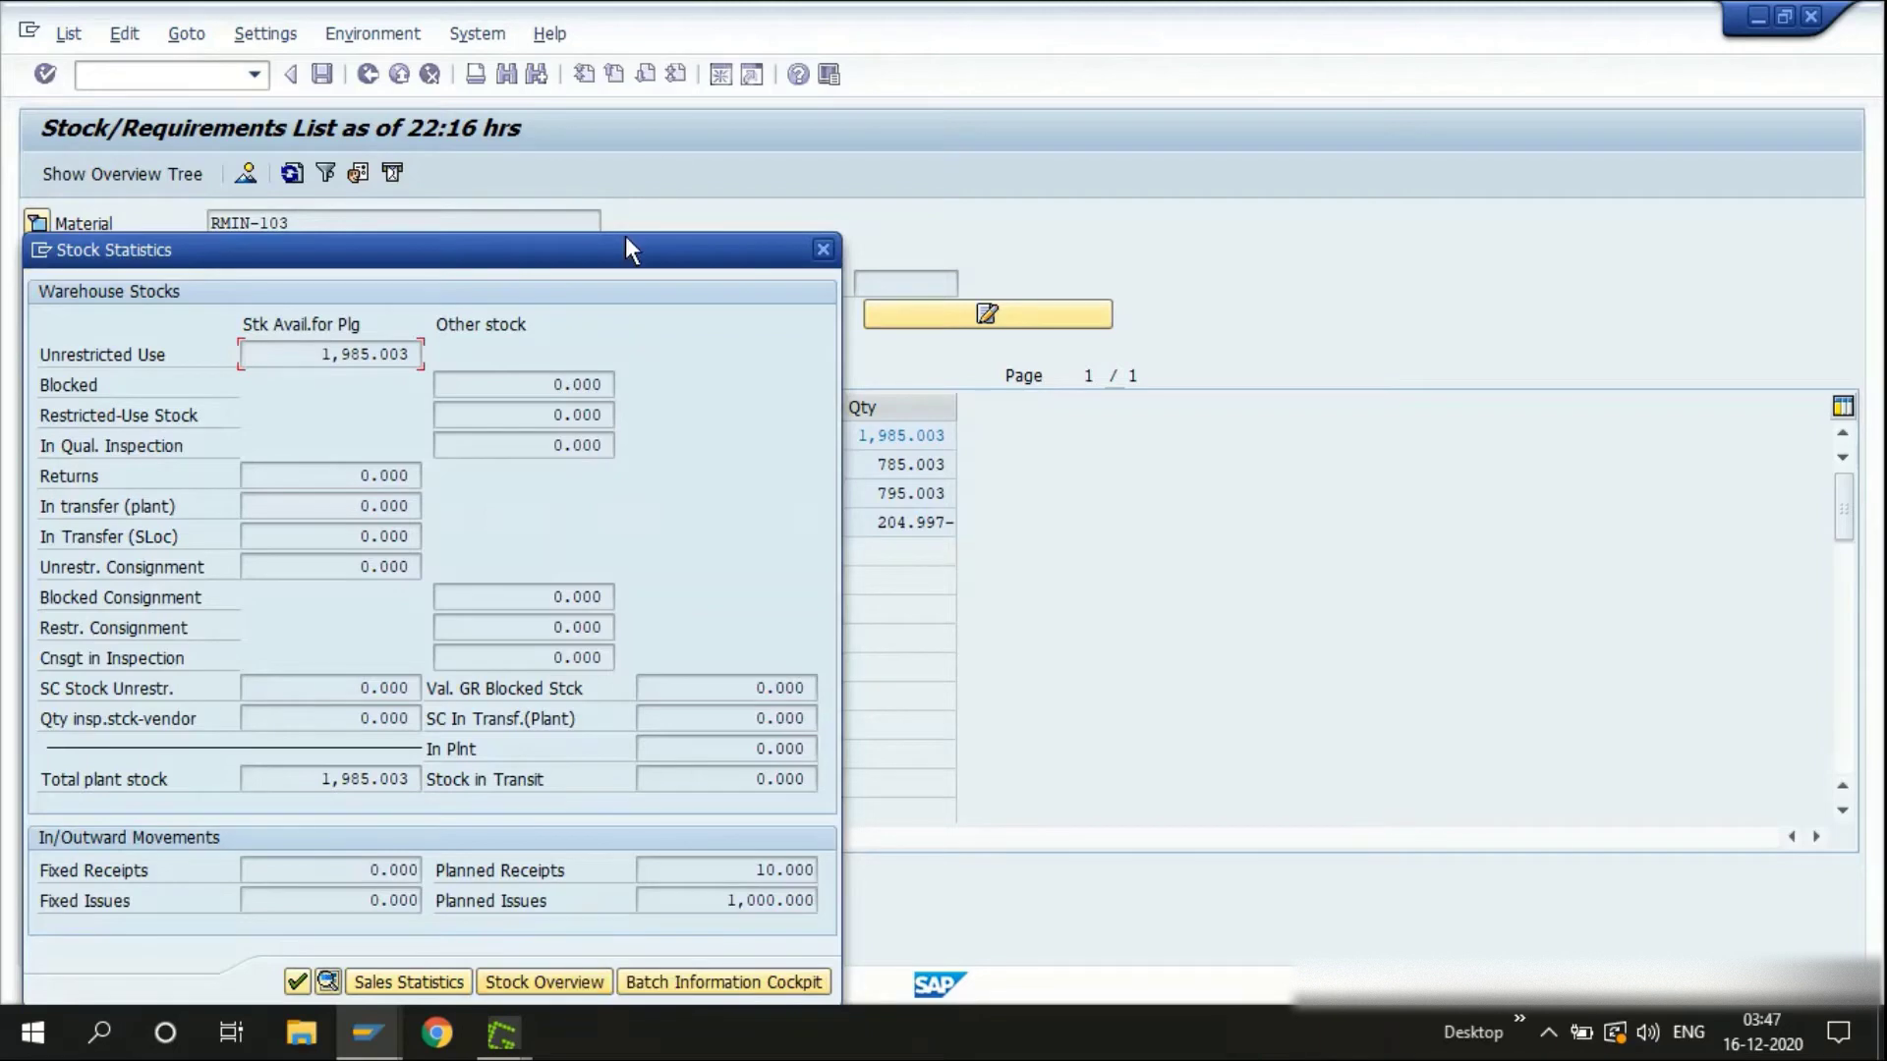
drag(615, 250, 958, 79)
click(911, 823)
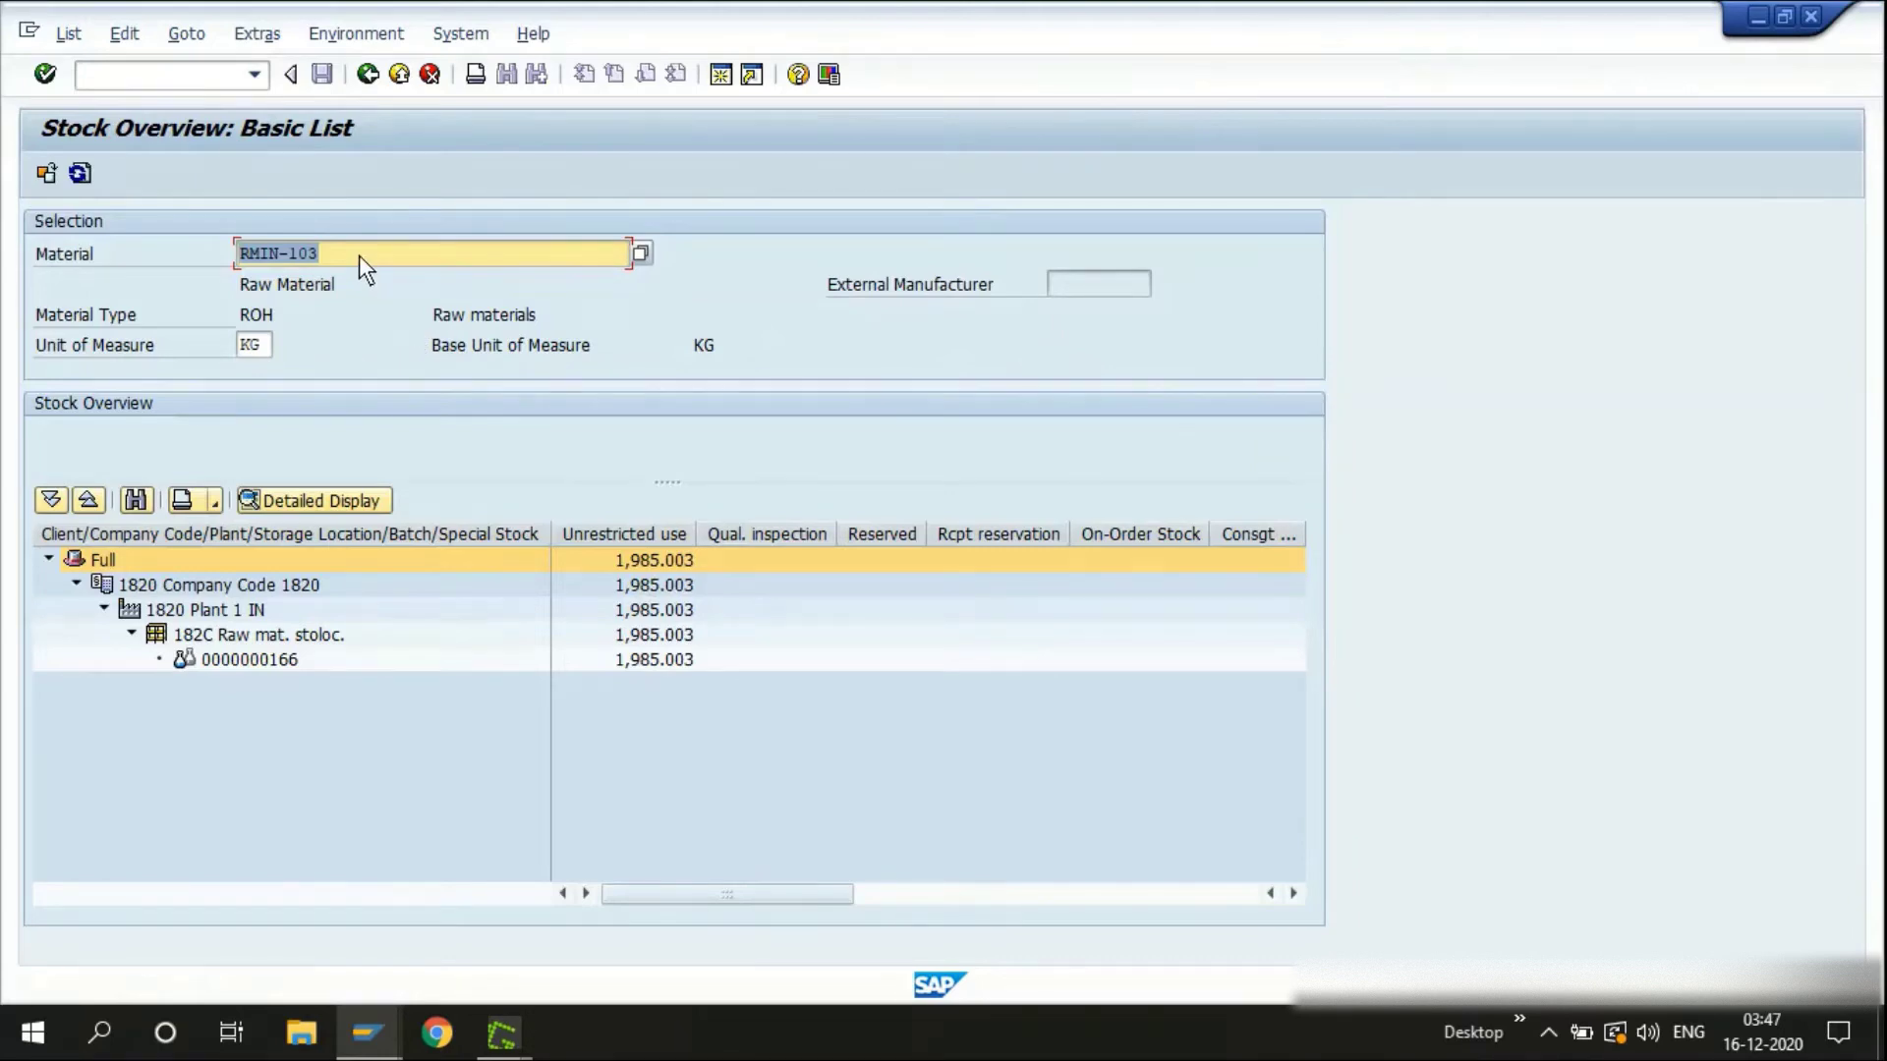
click(262, 664)
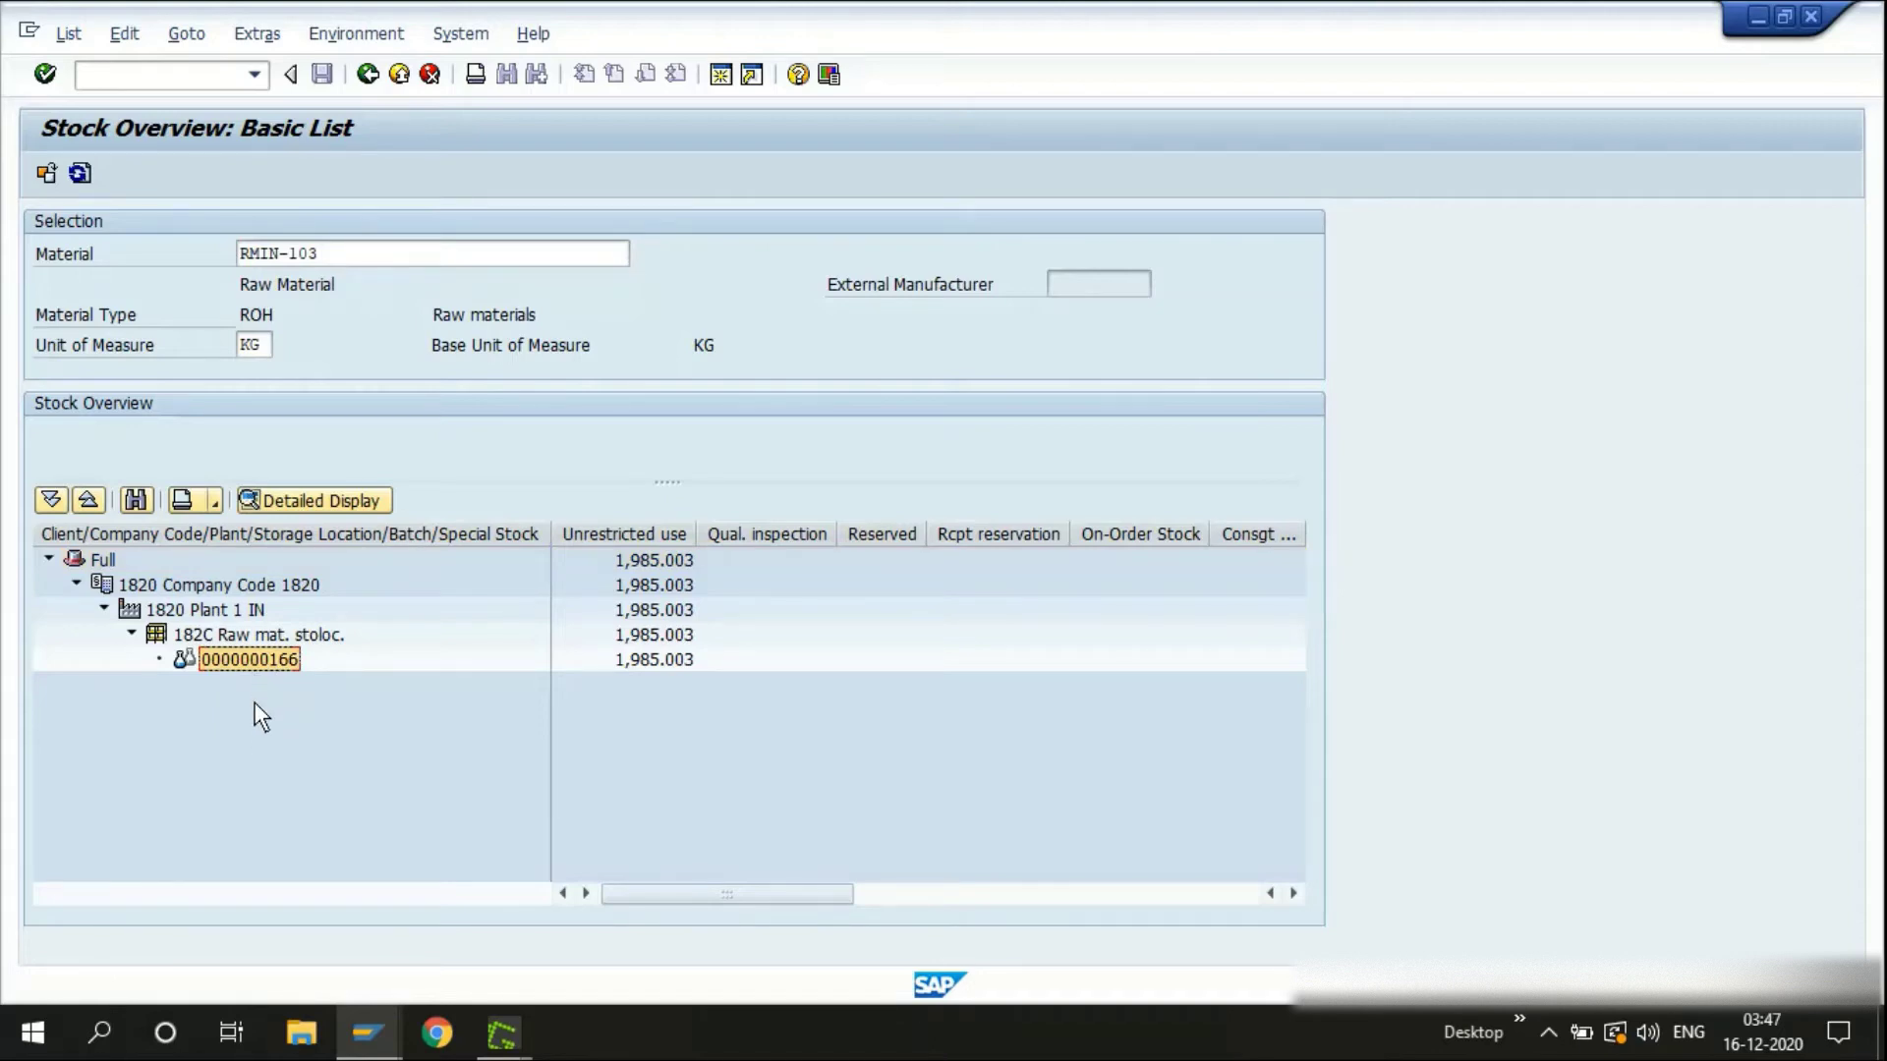
key(F3)
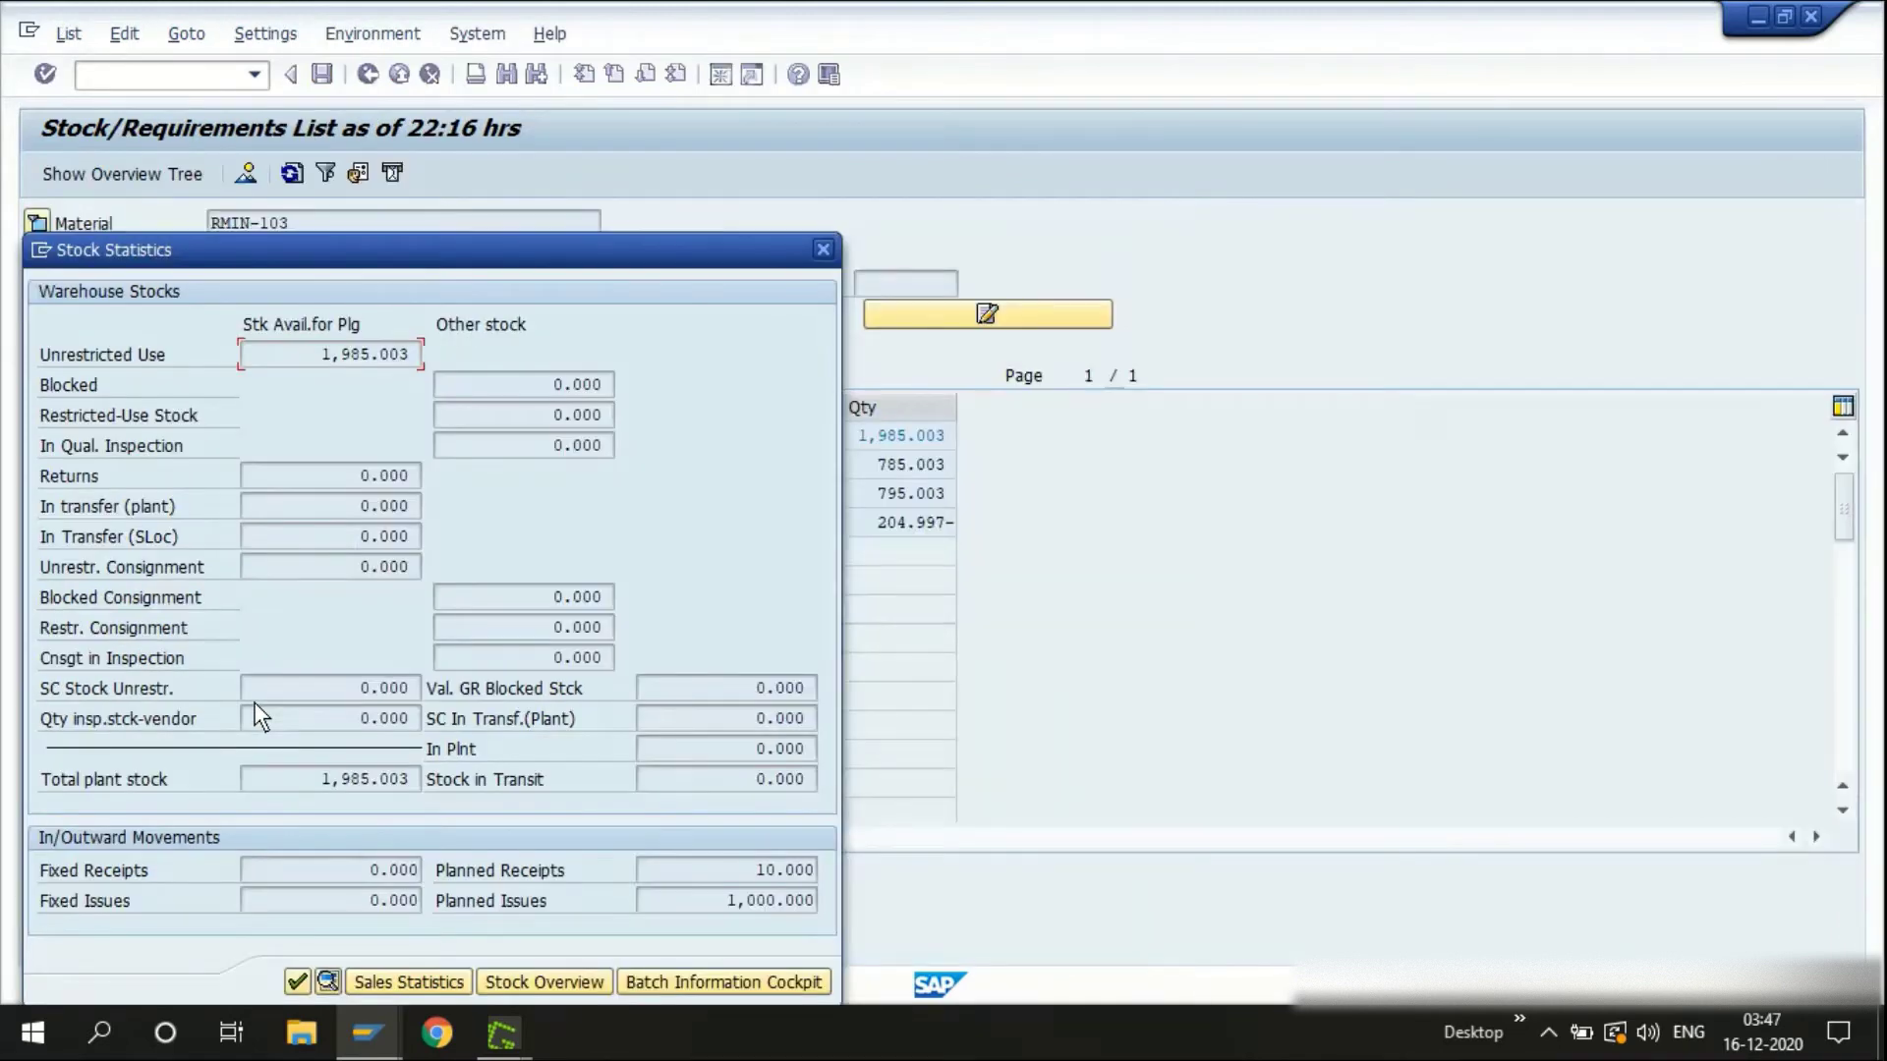
key(F3)
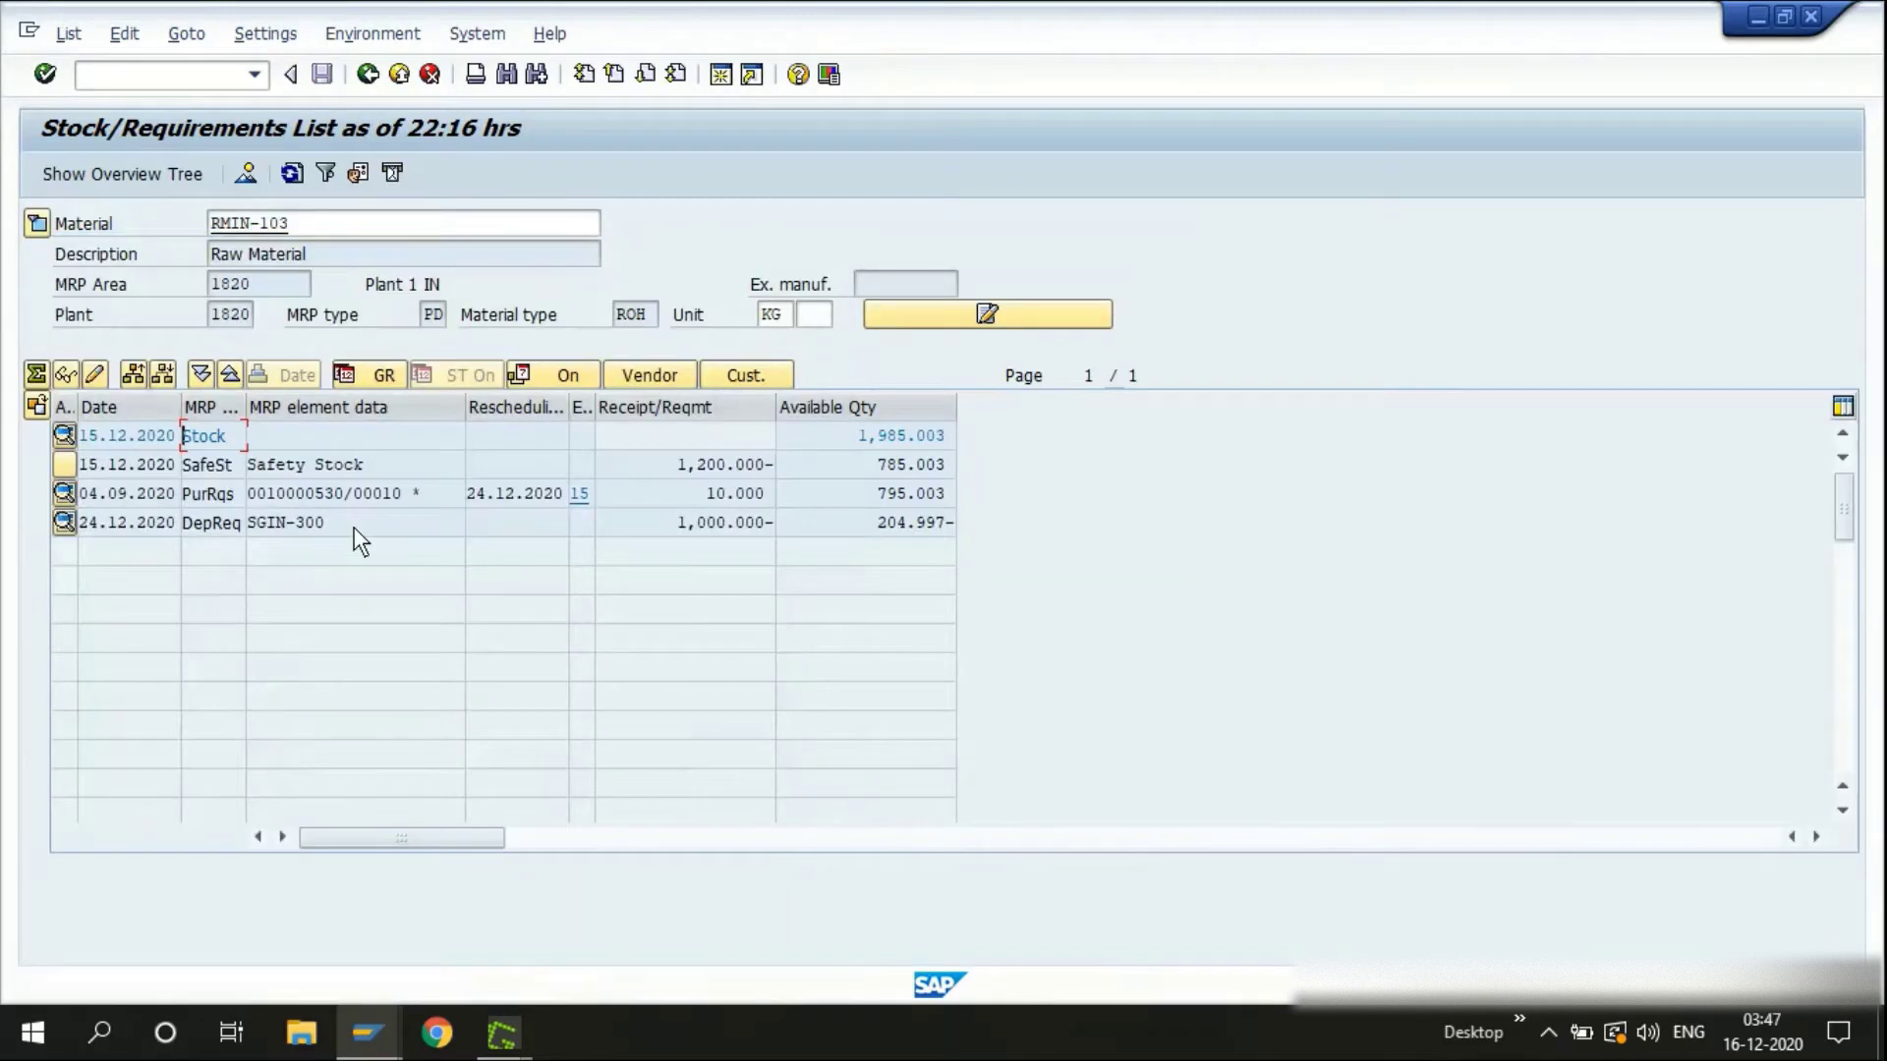
Compare the Stock line's available quantity with the safety stock requirement and the available quantity on the safety stock line
click(847, 434)
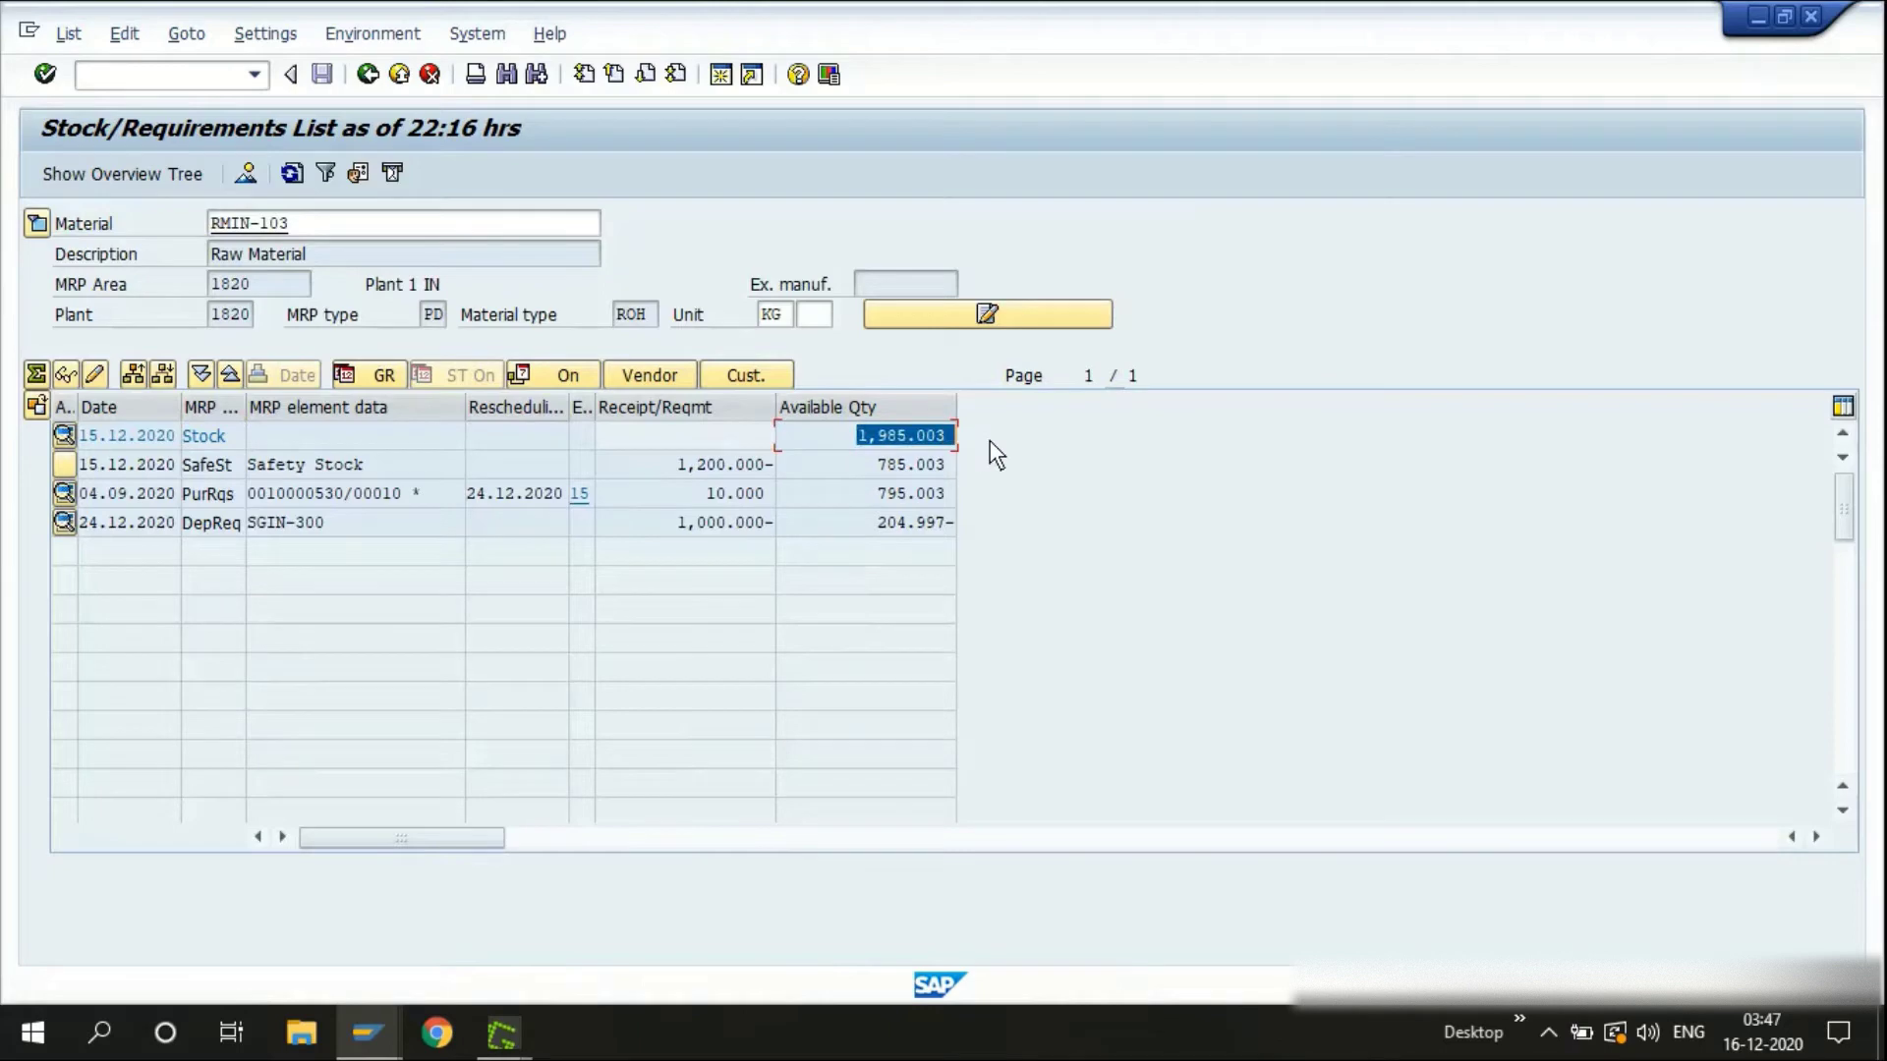
click(680, 468)
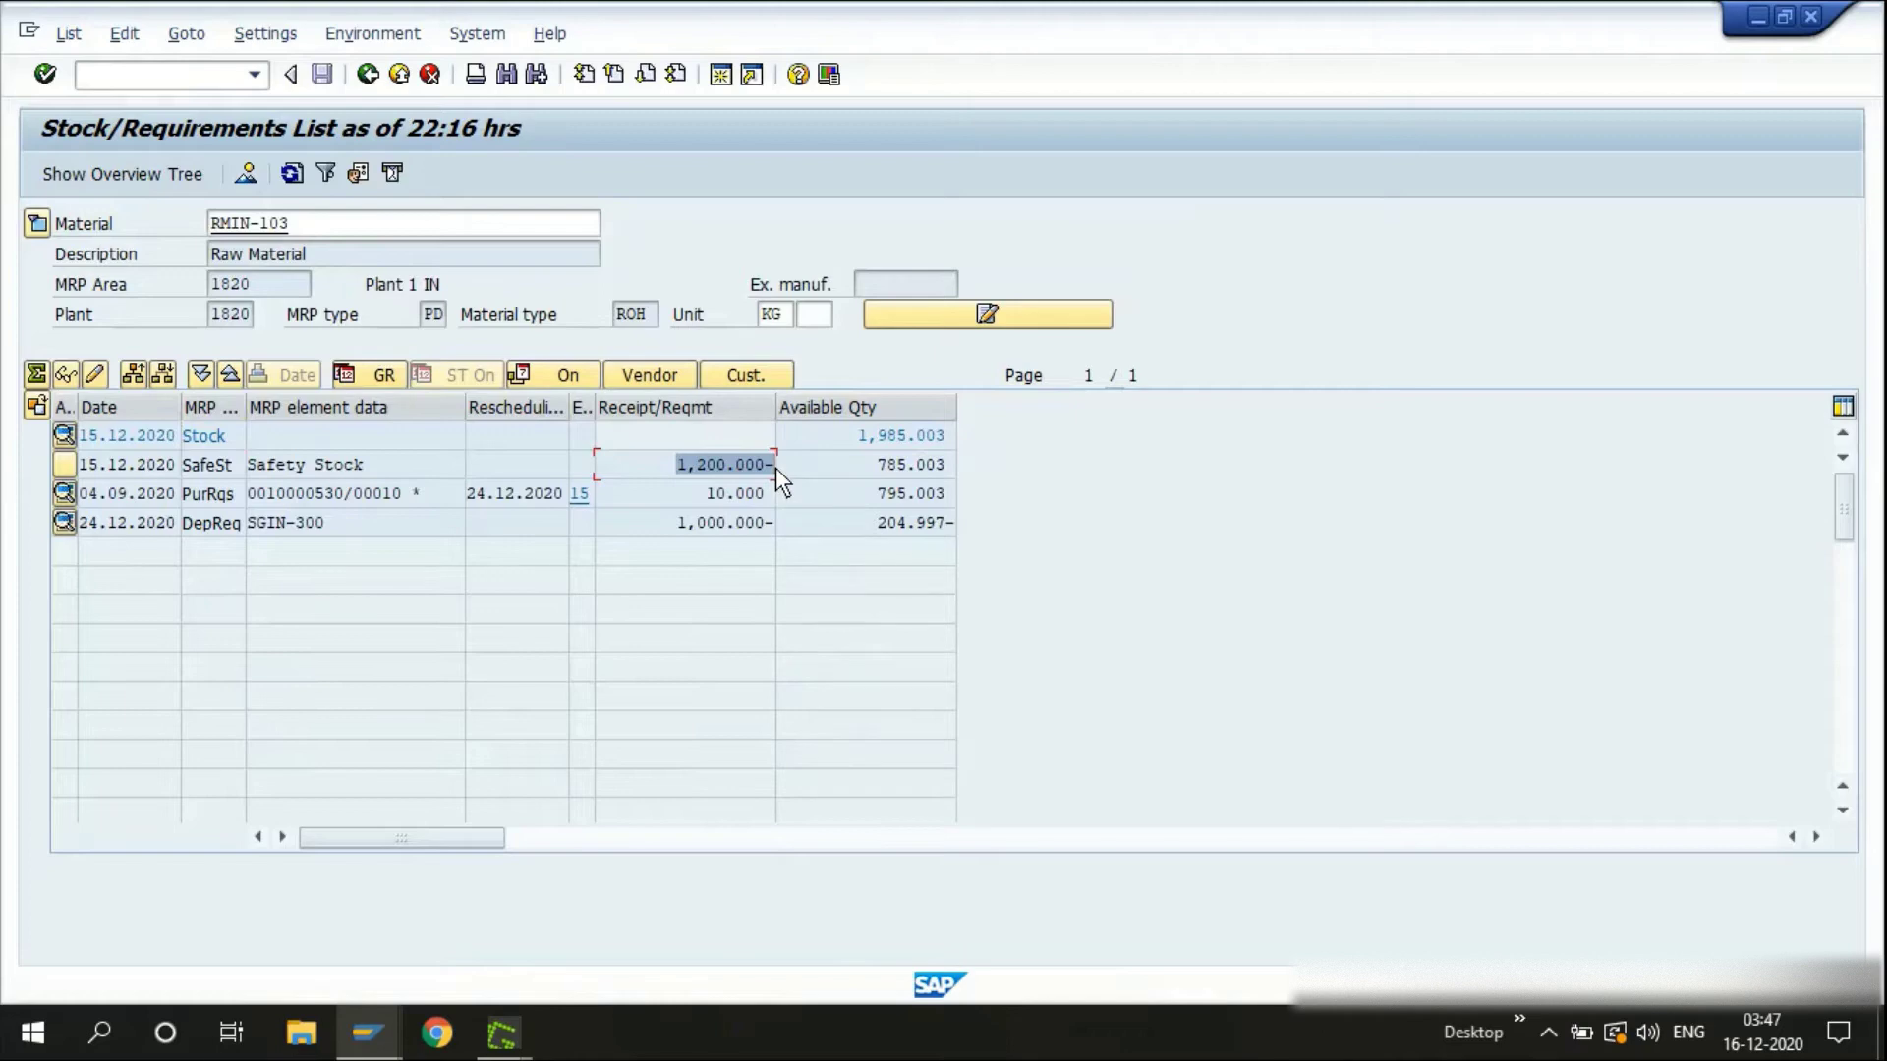
click(741, 461)
key(End)
click(853, 439)
click(952, 428)
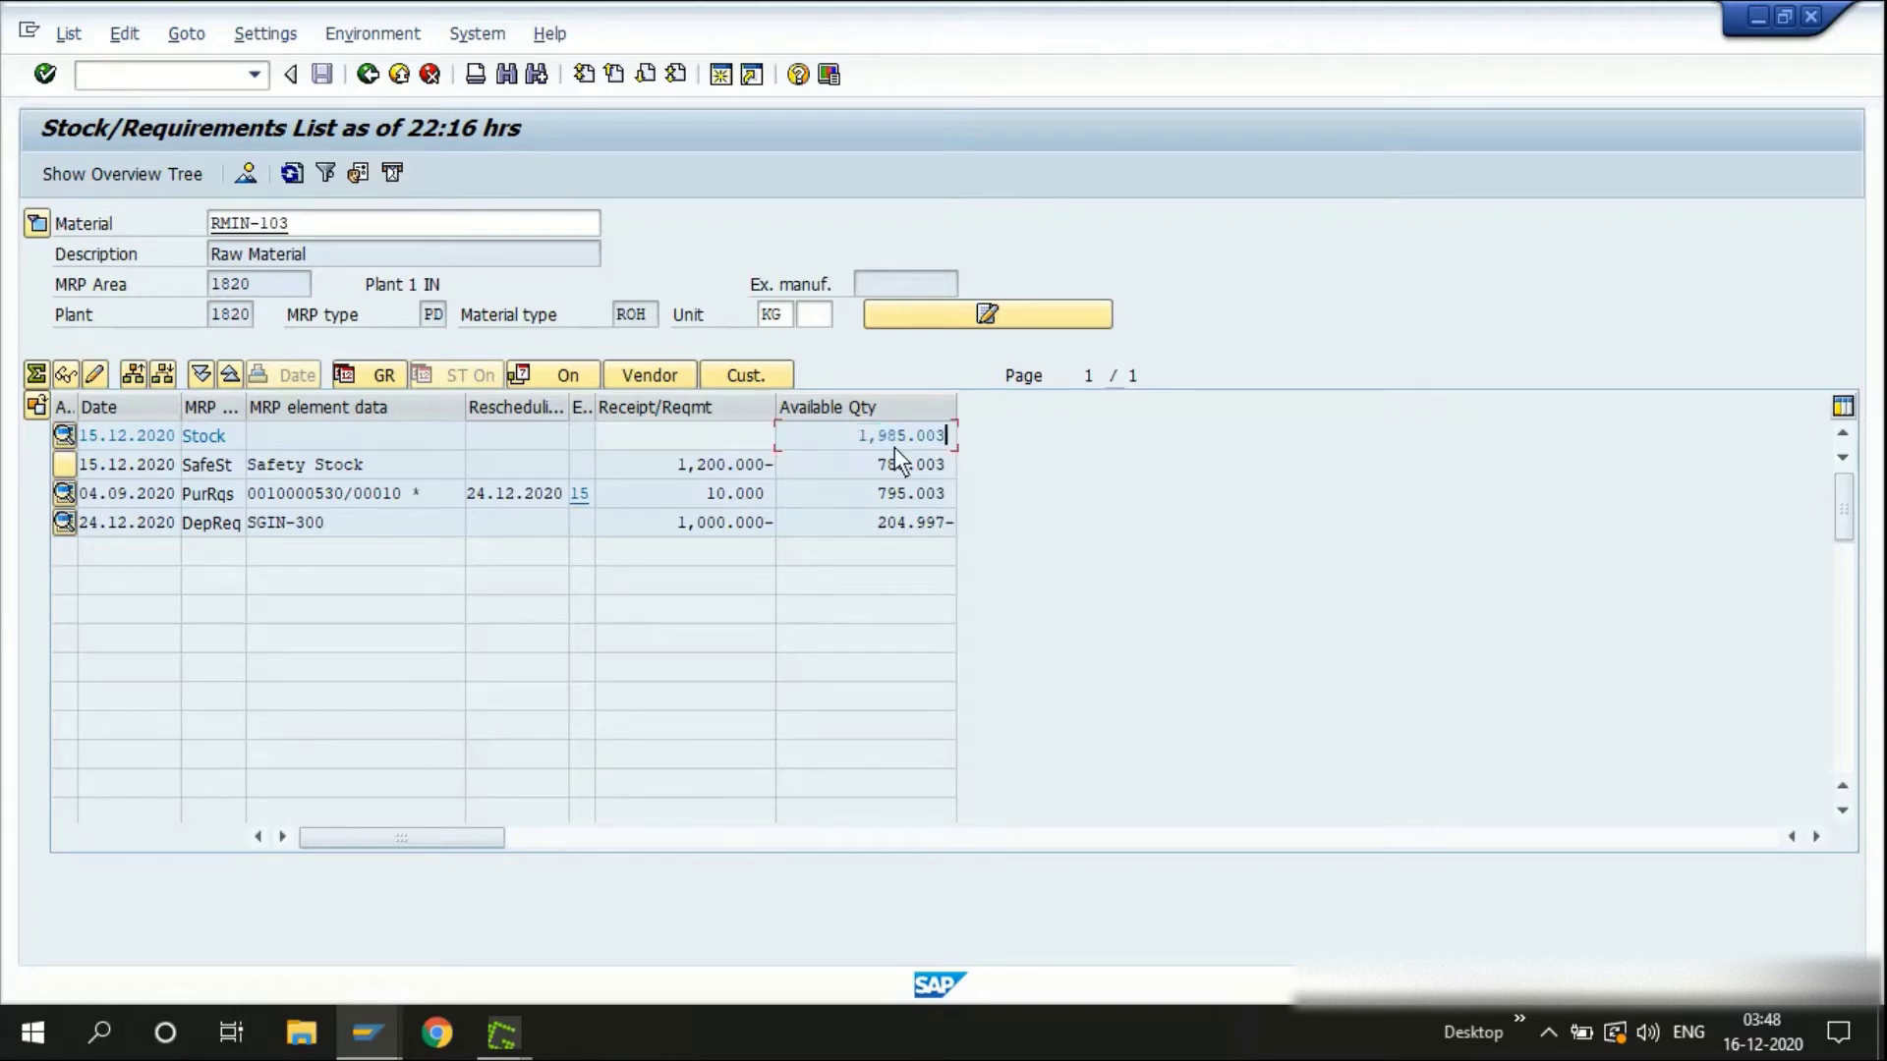
click(680, 462)
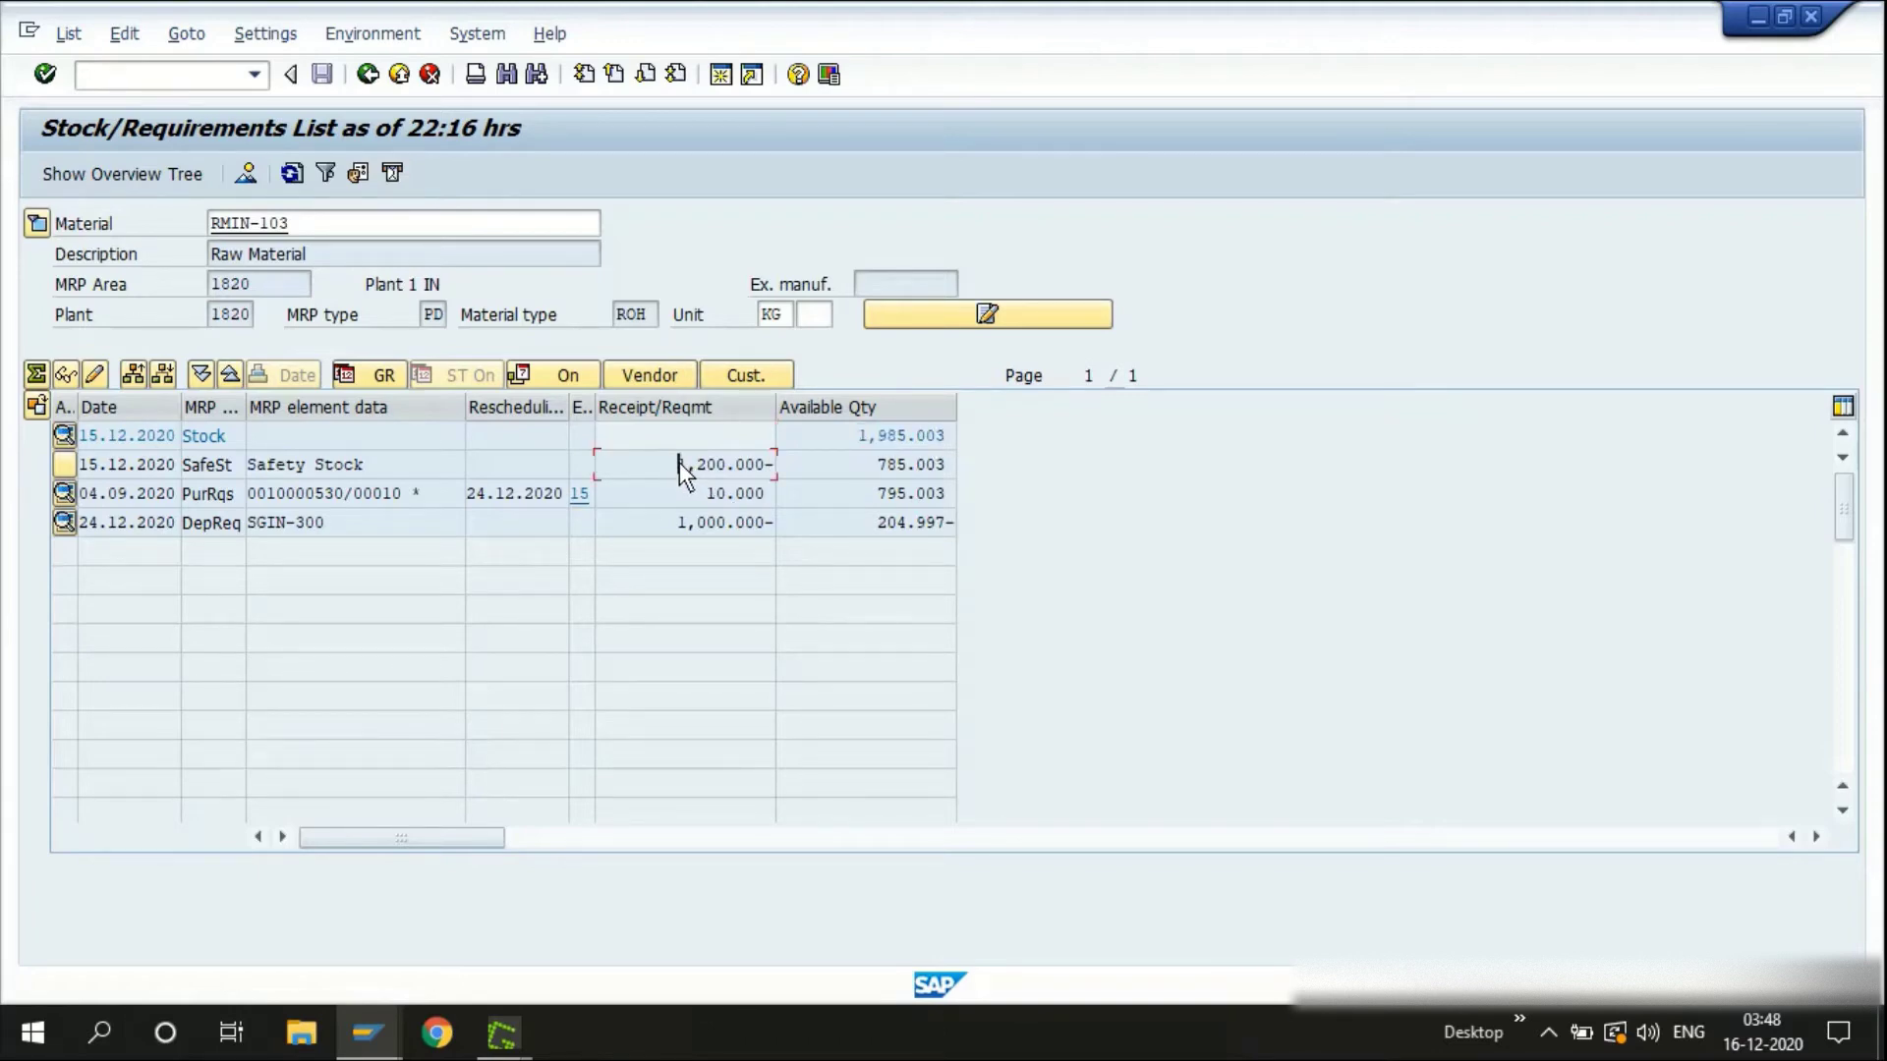
click(780, 463)
click(867, 464)
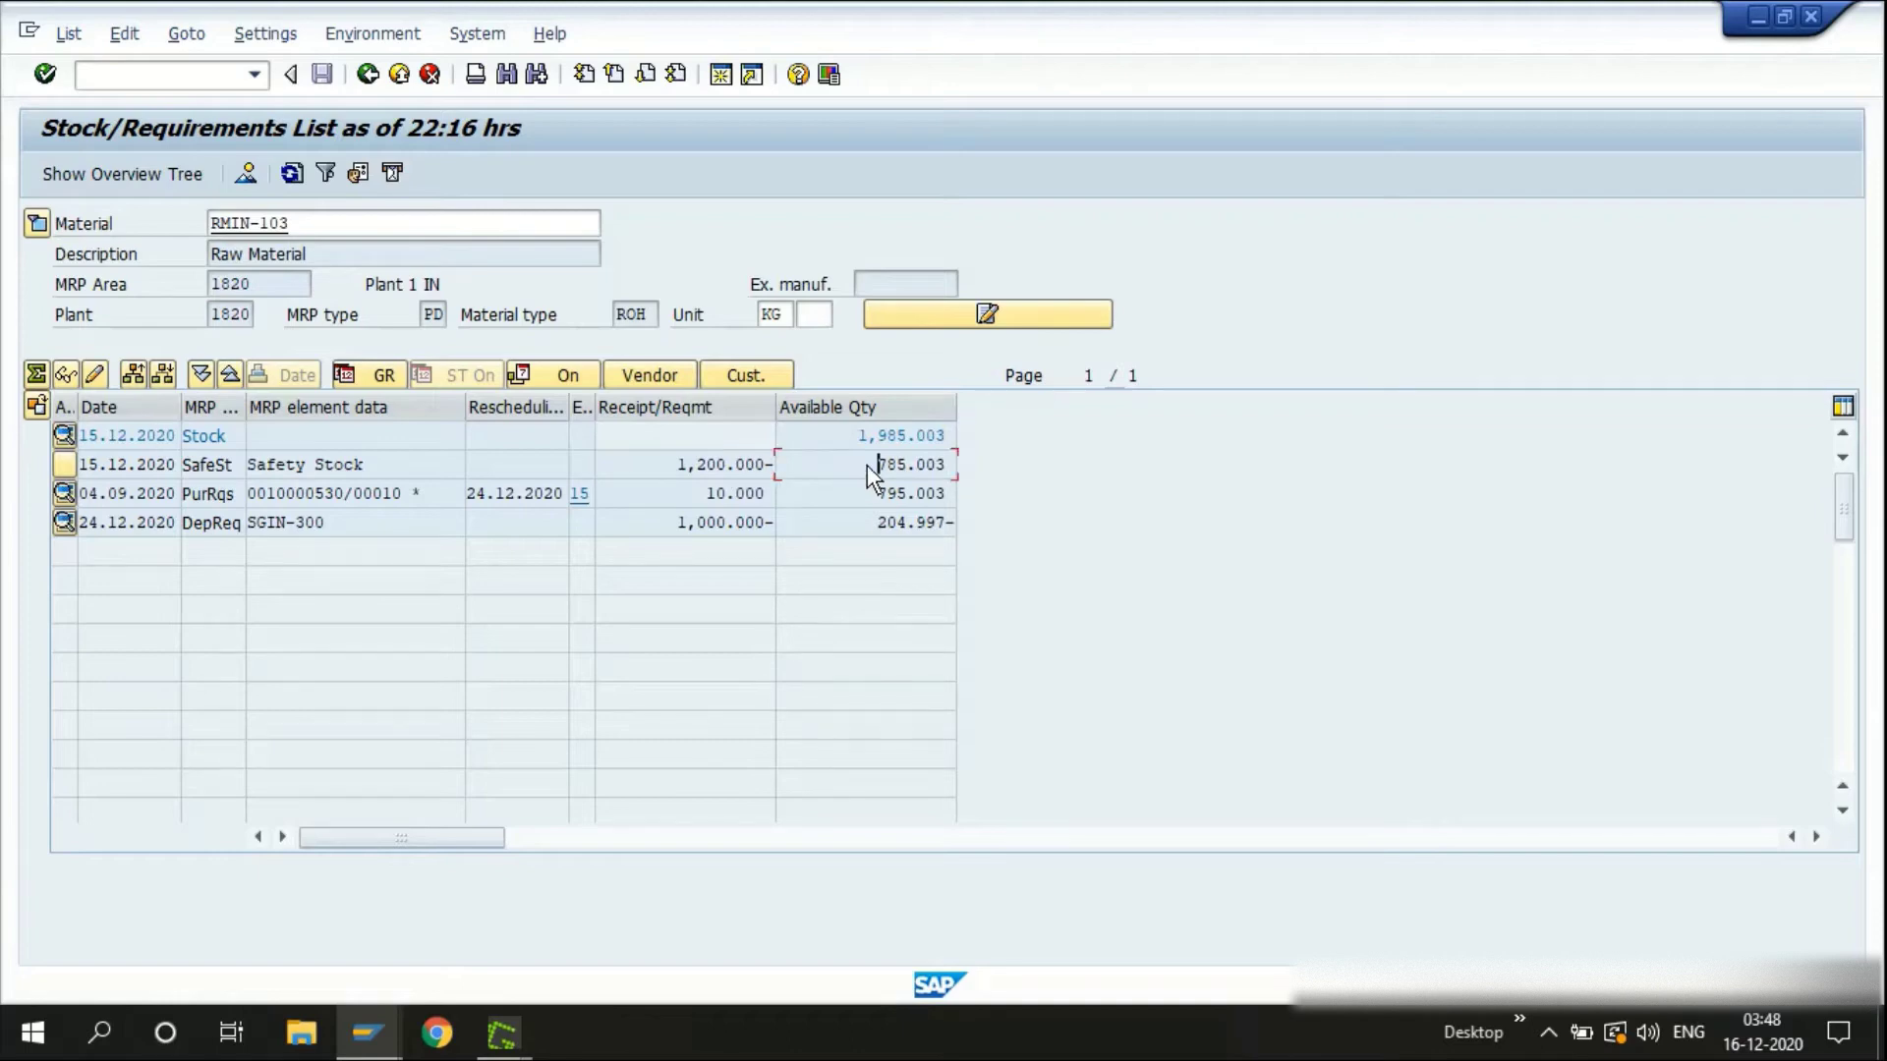
click(957, 466)
Examine how the purchase requisition's receipt quantity adds to the quantity available after safety stock
double_click(691, 462)
key(End)
key(ctrl+c)
click(778, 488)
drag(876, 462, 951, 460)
drag(705, 492, 757, 486)
click(821, 494)
Open the additional data of dependent requirement SGIN-300 and check its planned order, requirement quantity and pegged requirement
click(362, 531)
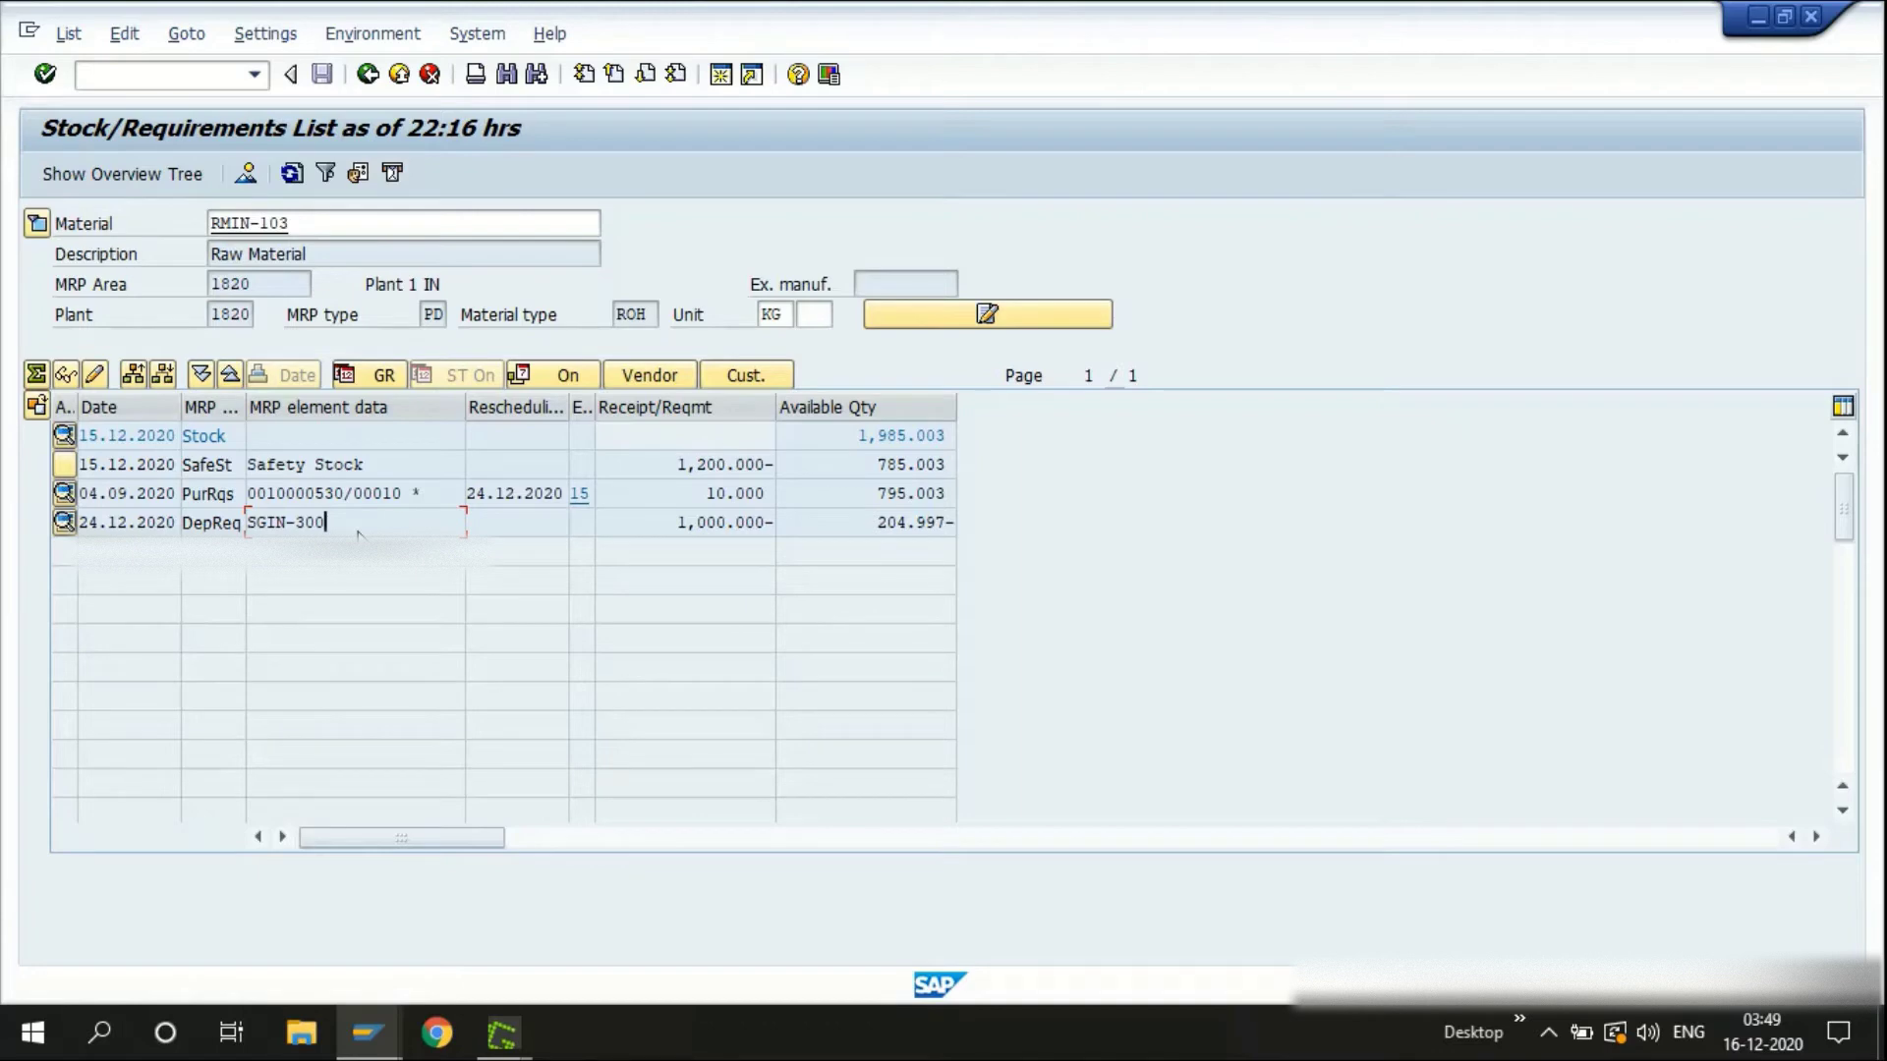
double_click(302, 527)
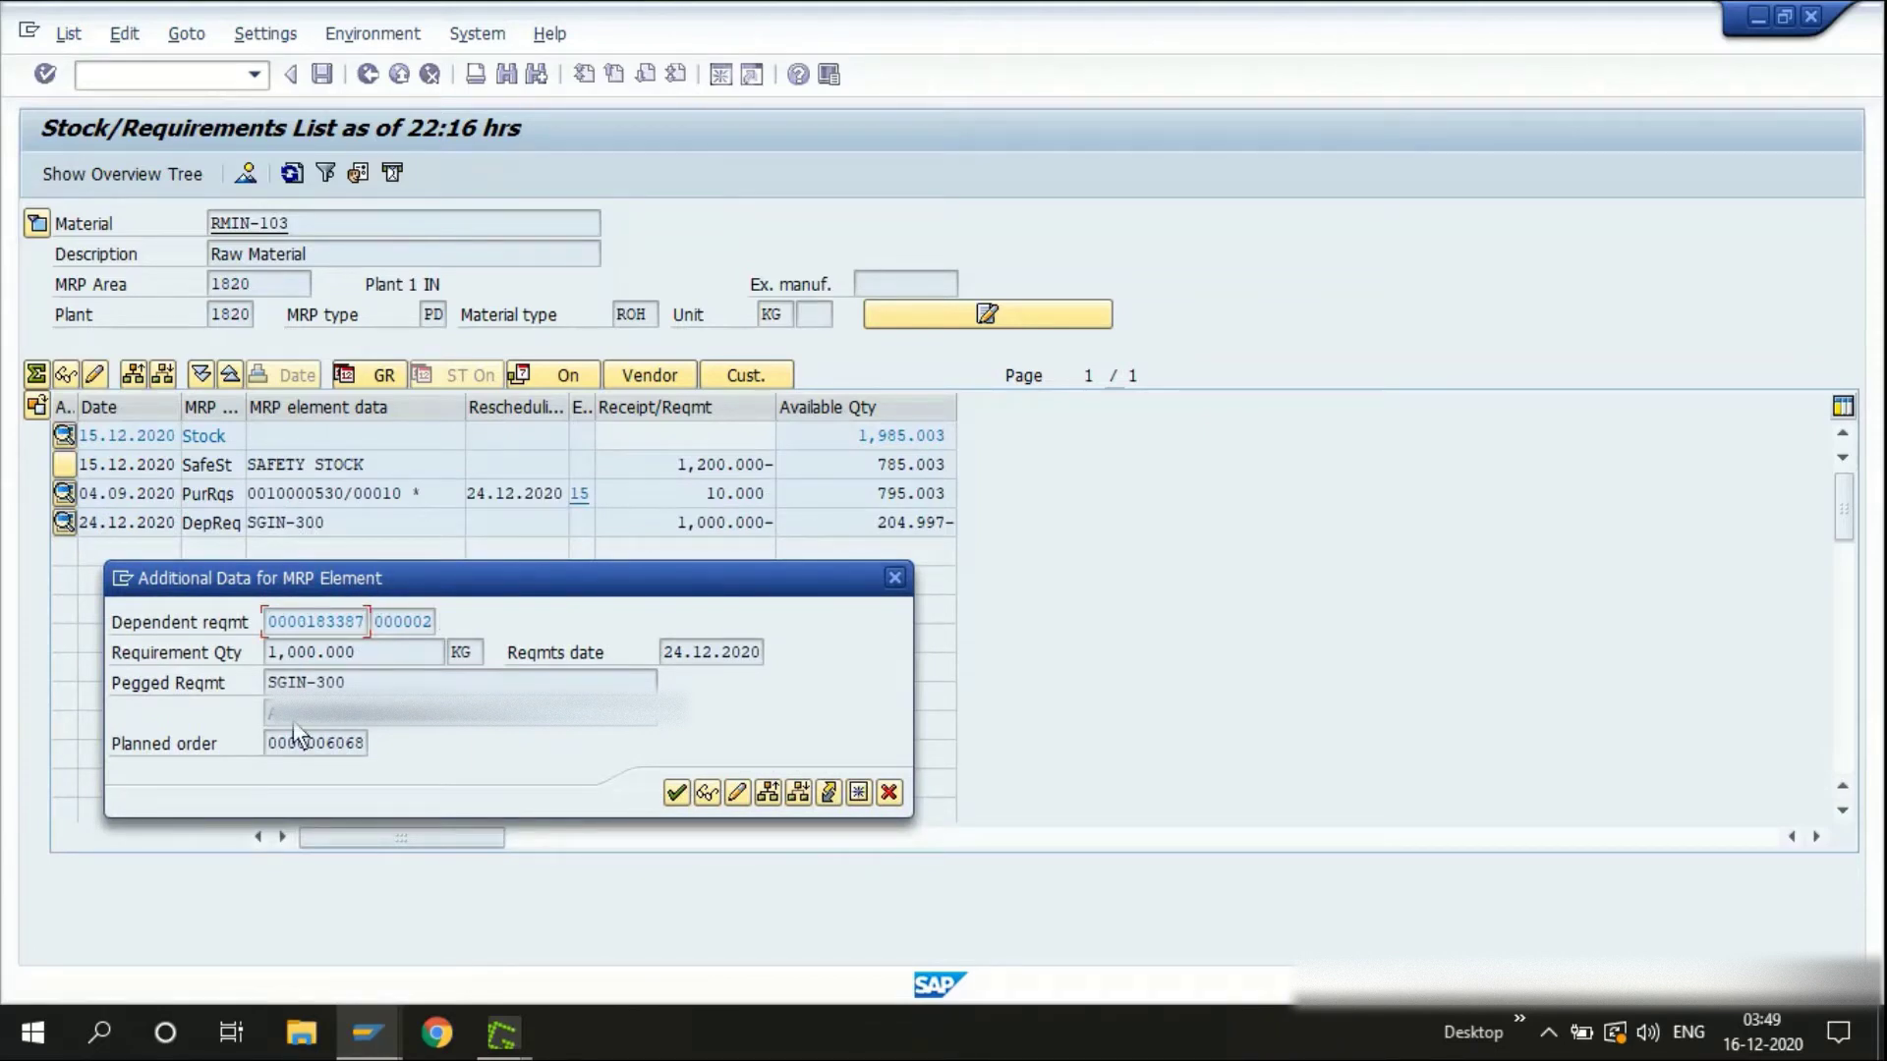
drag(269, 739, 378, 744)
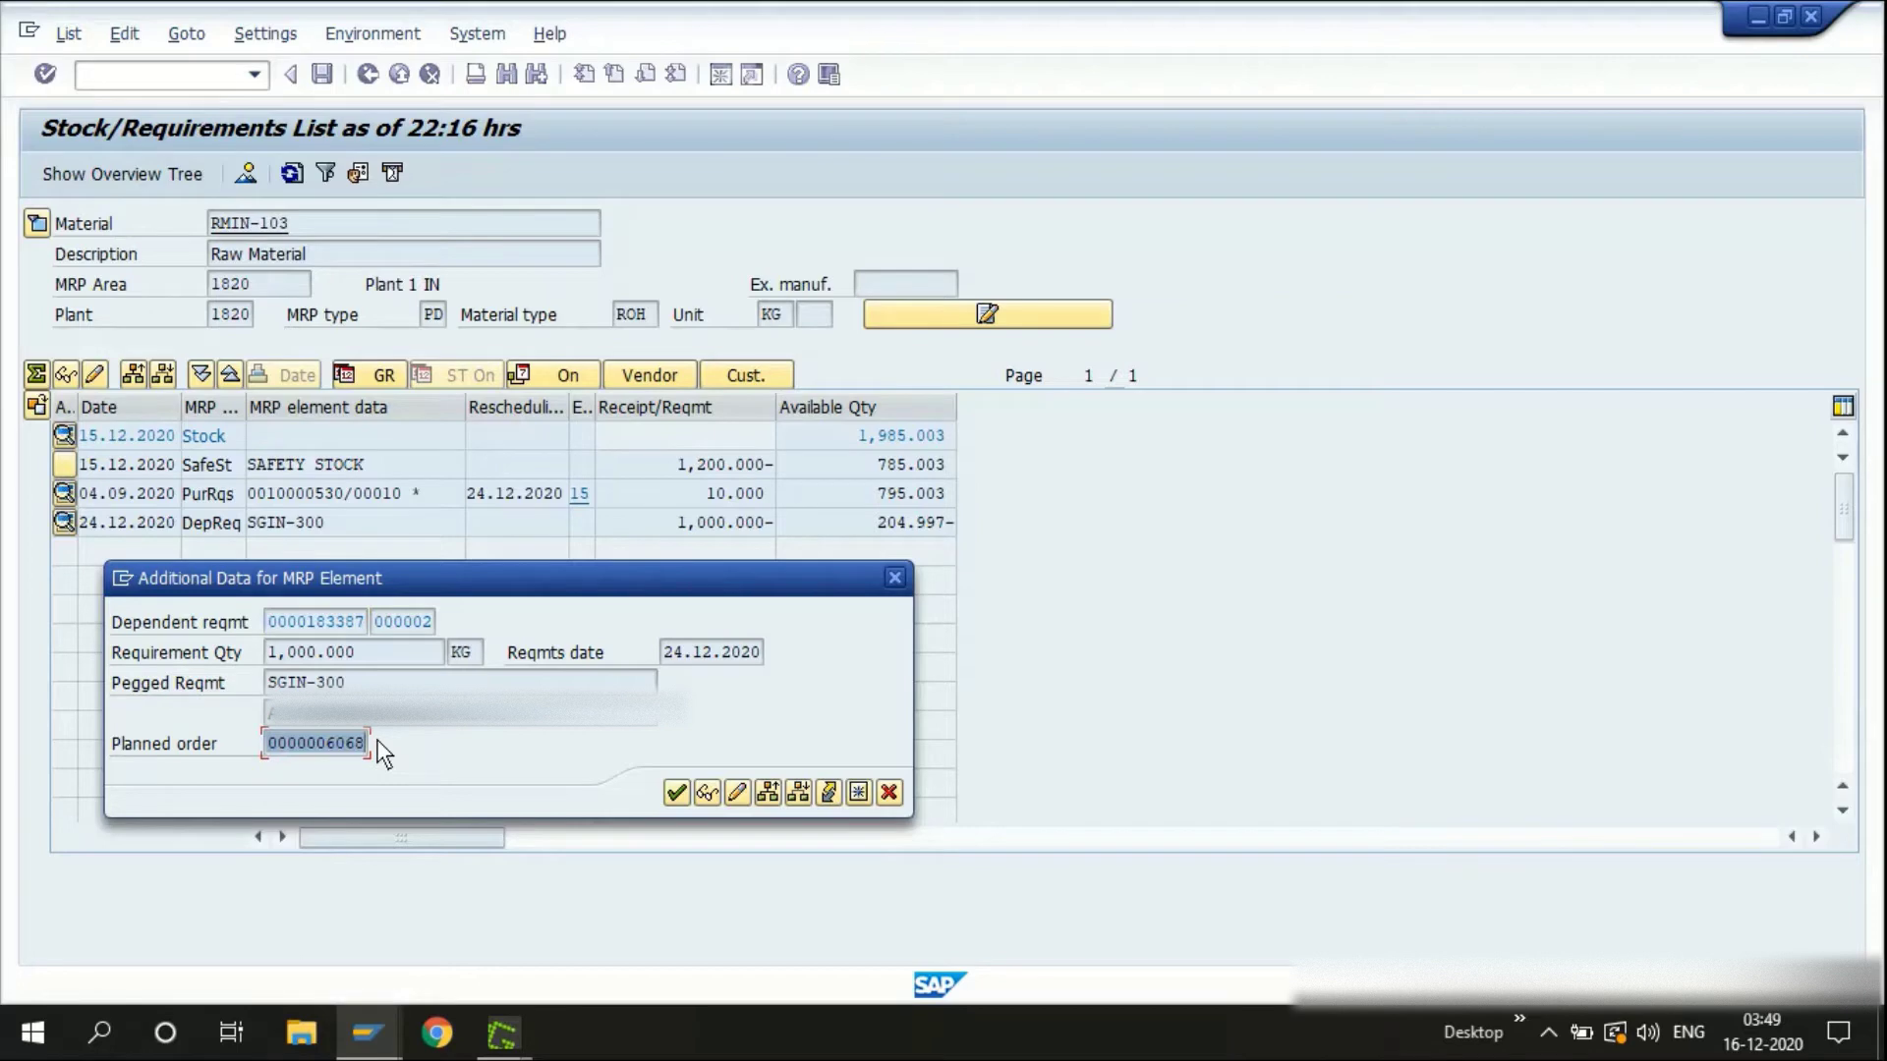
click(382, 753)
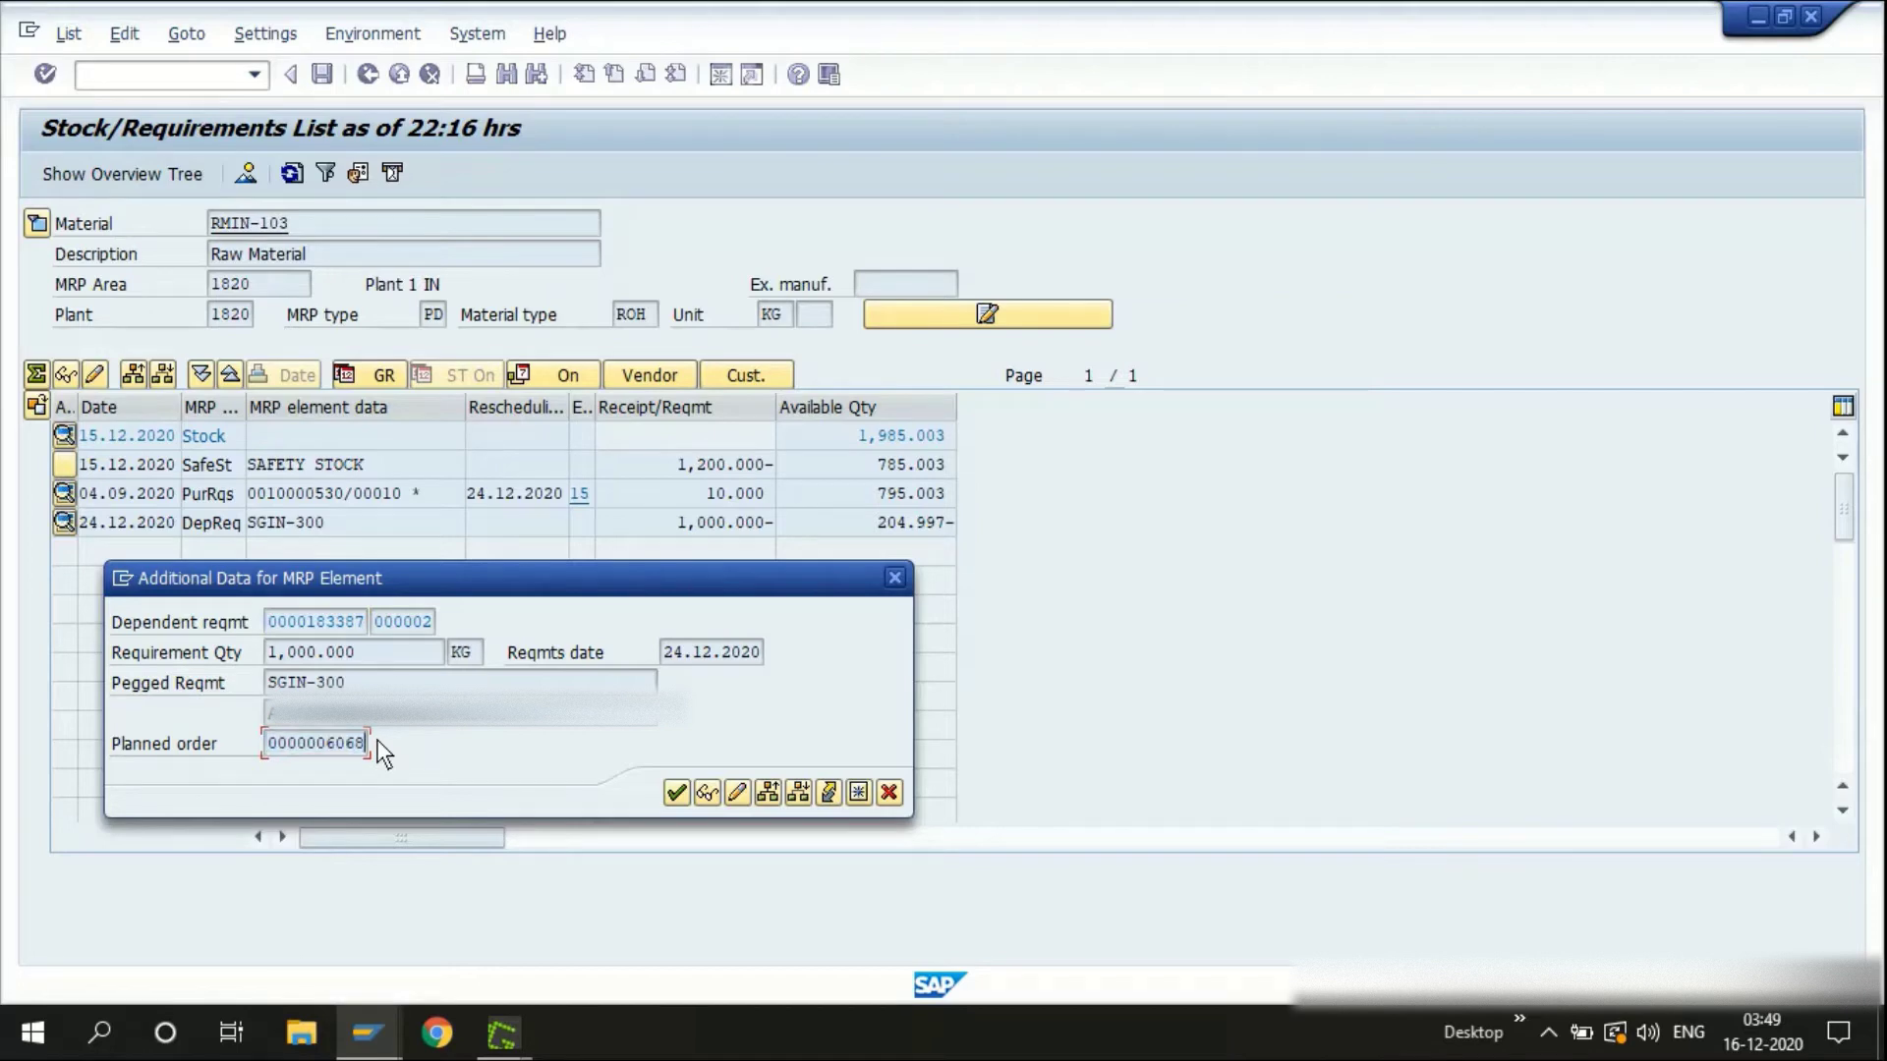
click(267, 657)
drag(394, 688, 268, 687)
click(262, 688)
Display the planned order behind the SGIN-300 requirement, and review the requirement's additional data again from the list
click(707, 794)
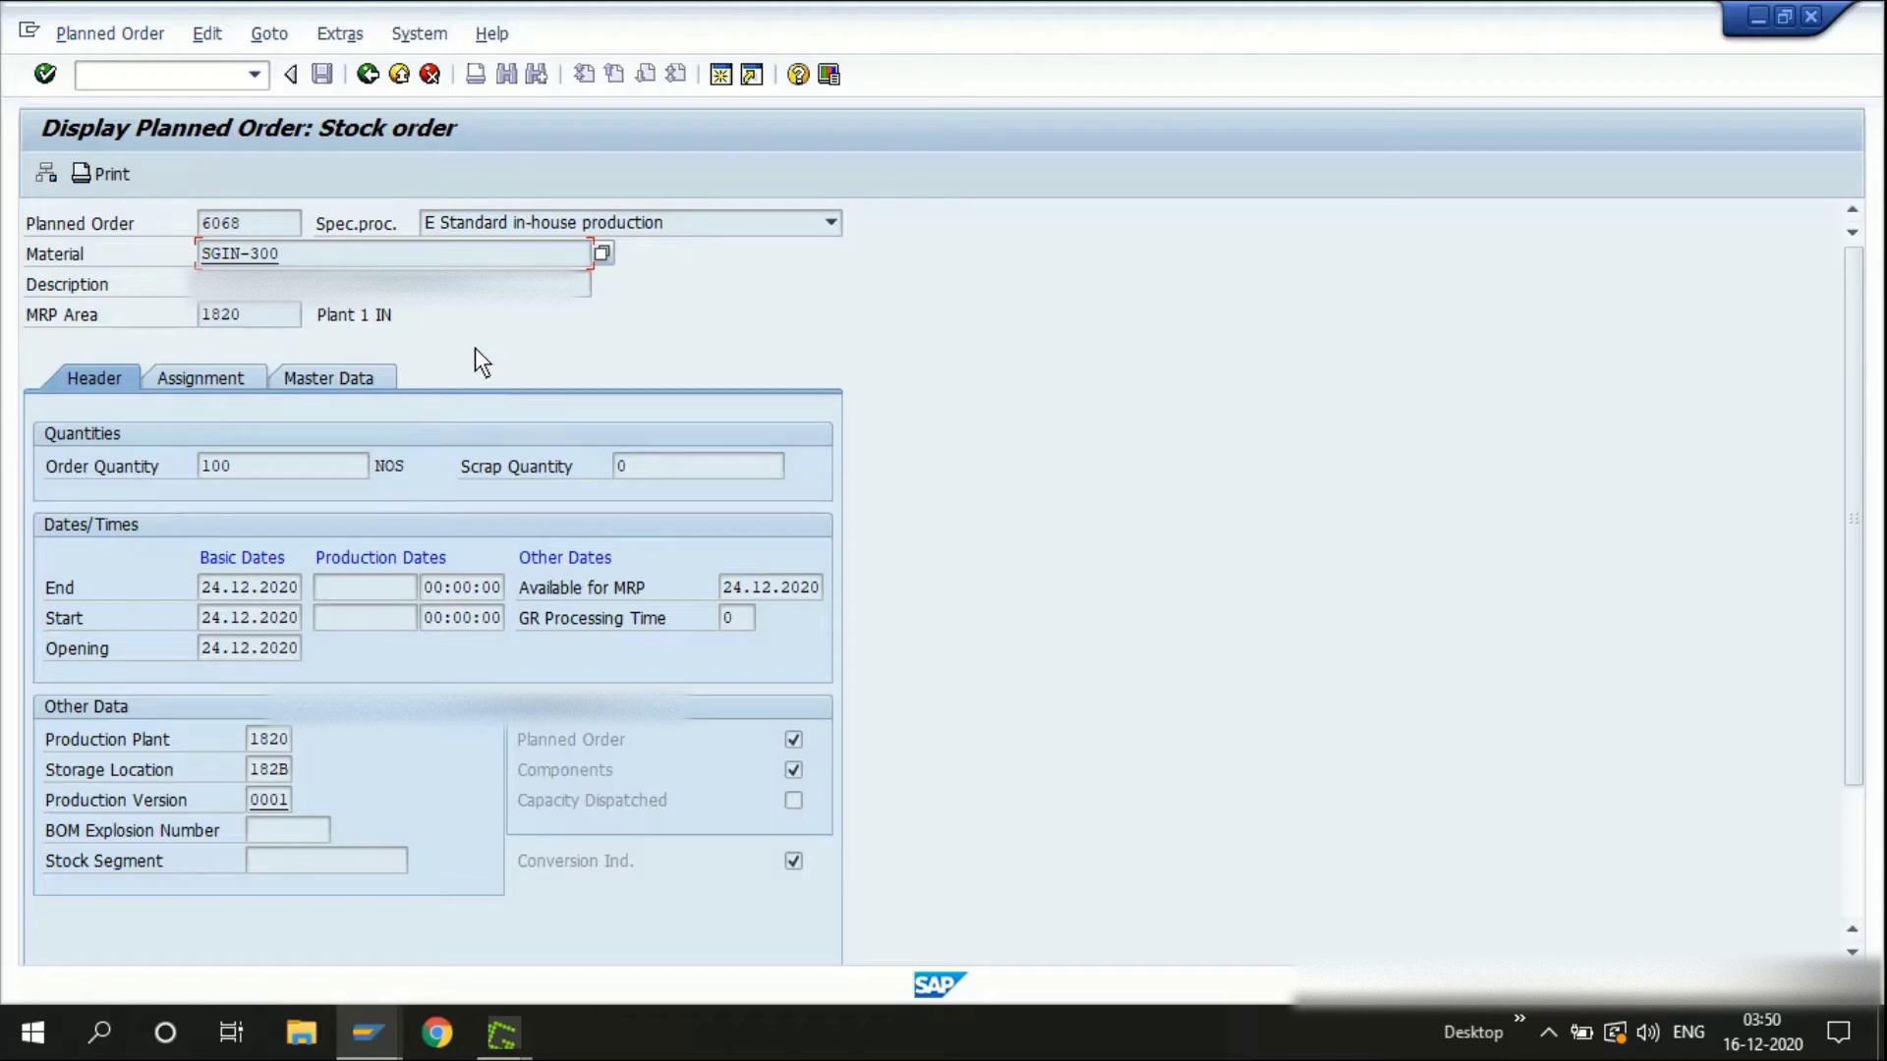
key(F3)
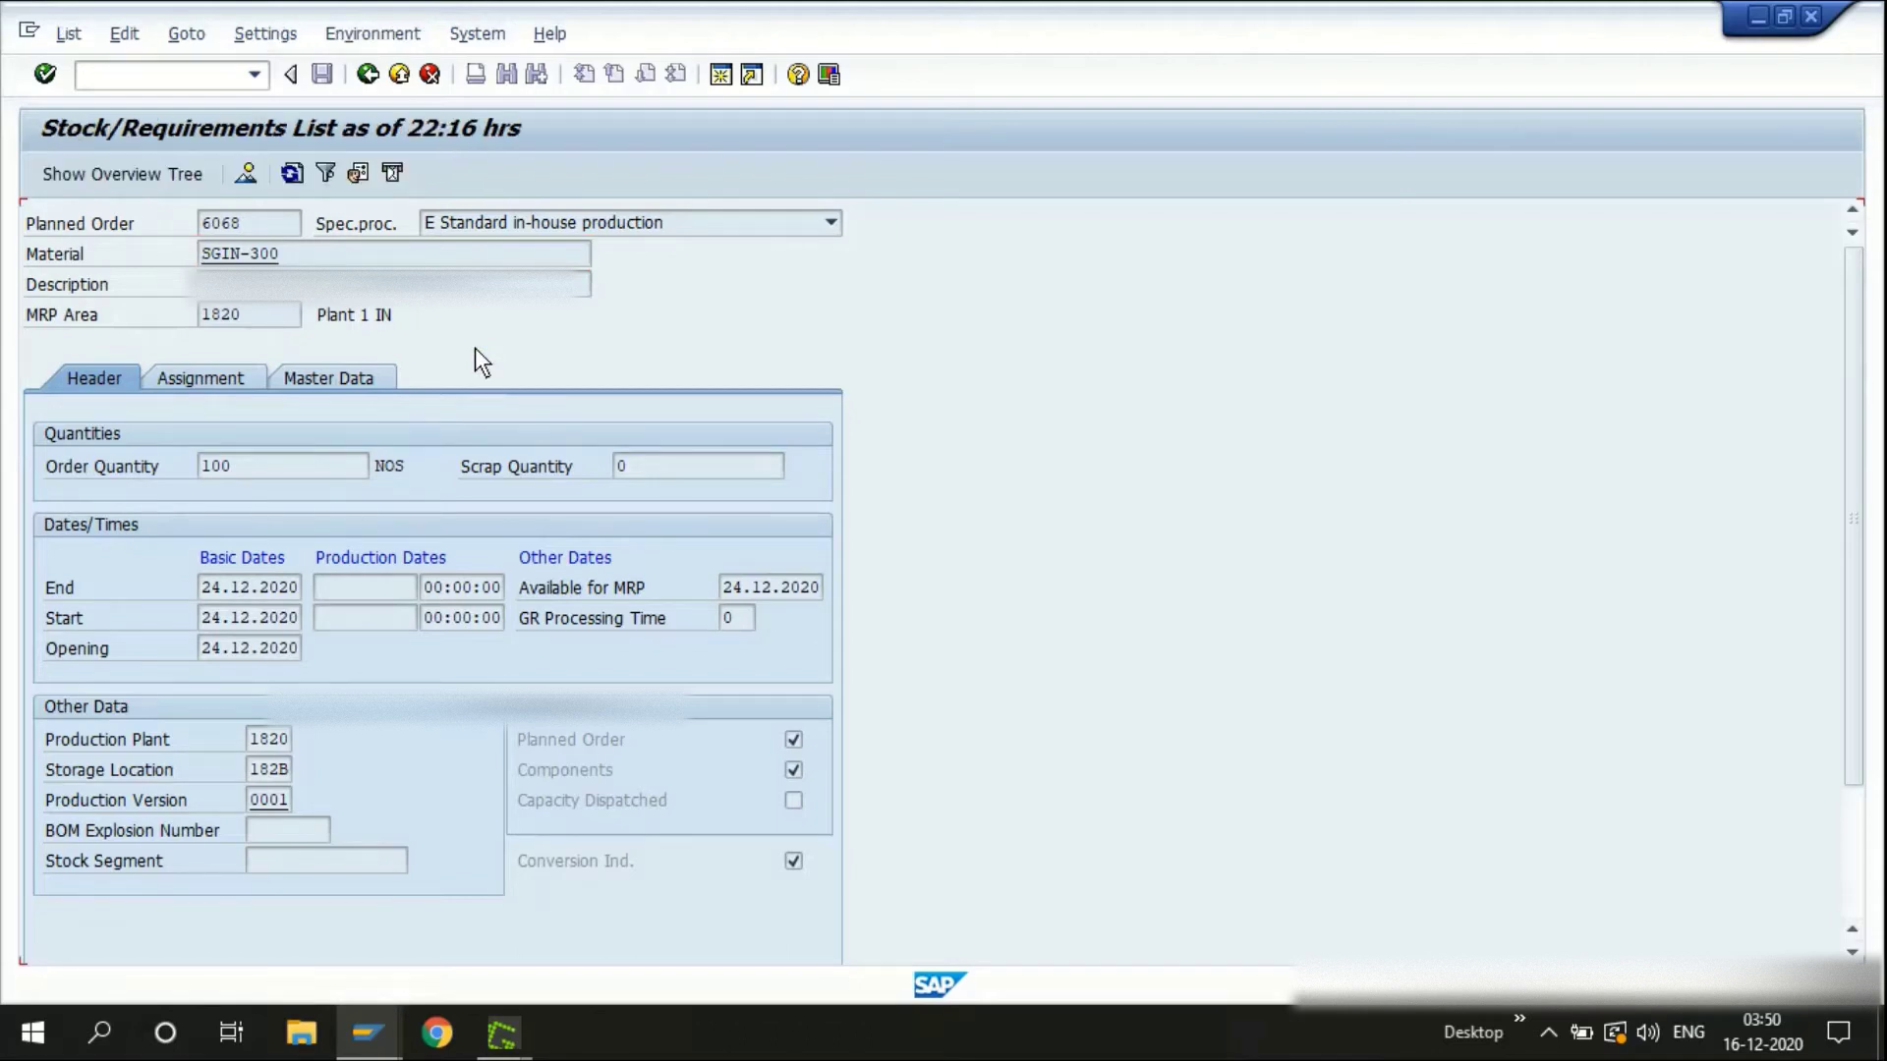
double_click(321, 517)
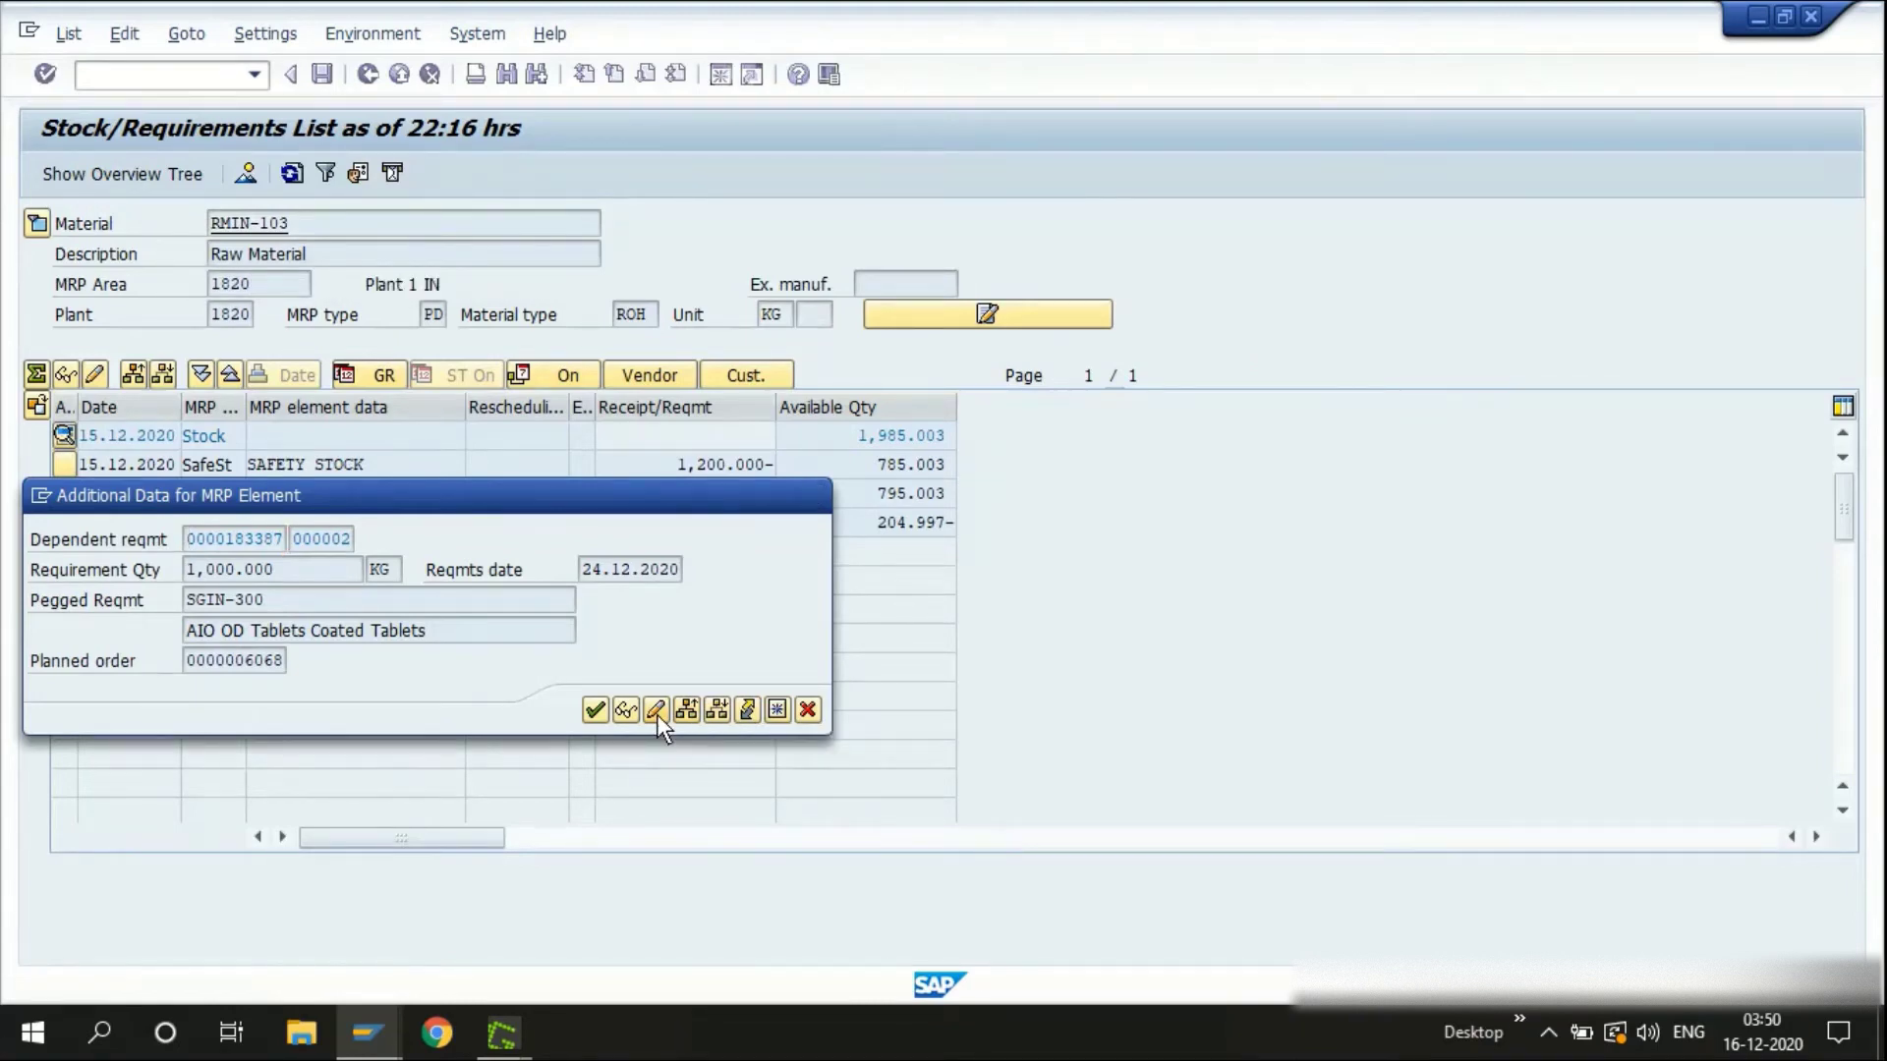
key(Return)
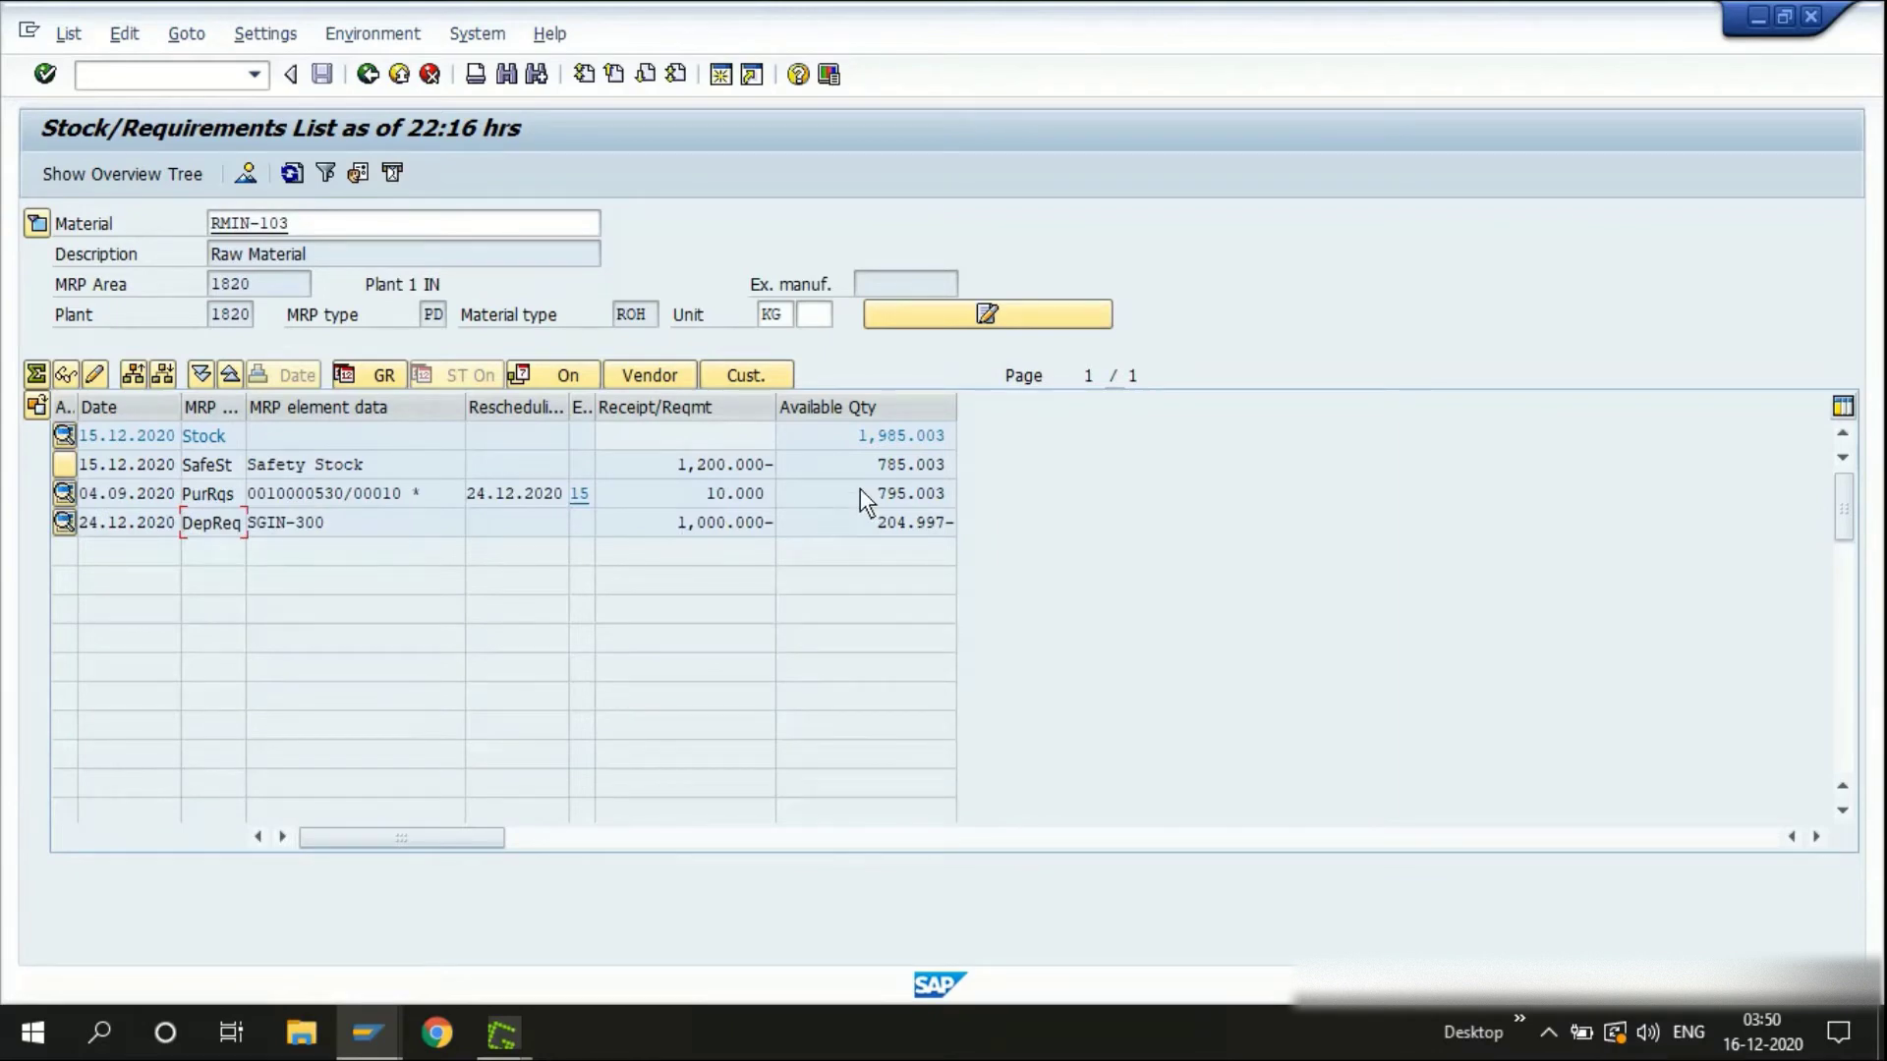
Compare the available quantity on the purchase requisition line with the dependent requirement's quantity and its available quantity
drag(861, 491, 966, 499)
click(965, 496)
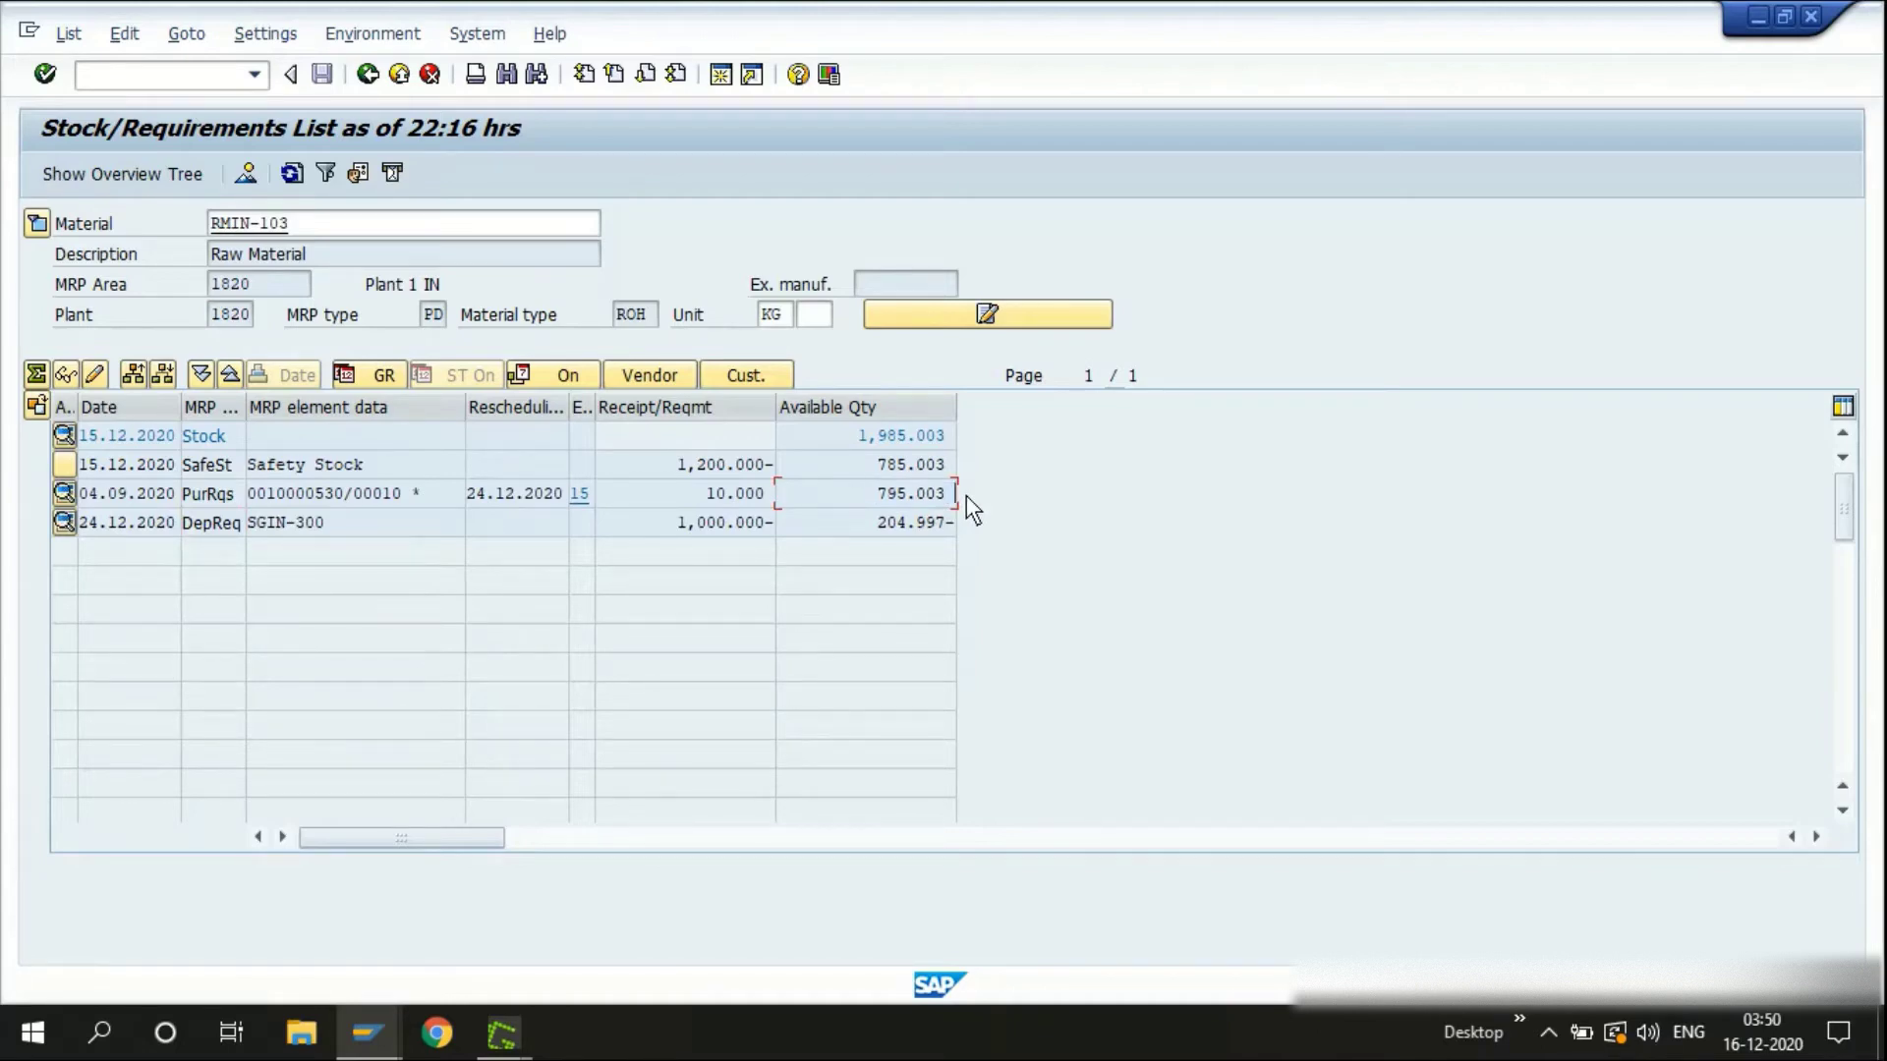
click(651, 528)
click(775, 523)
click(913, 521)
click(882, 526)
click(966, 531)
Check the procurement type in RMIN-103's header details, collapse them, and check the material's MRP type
click(390, 222)
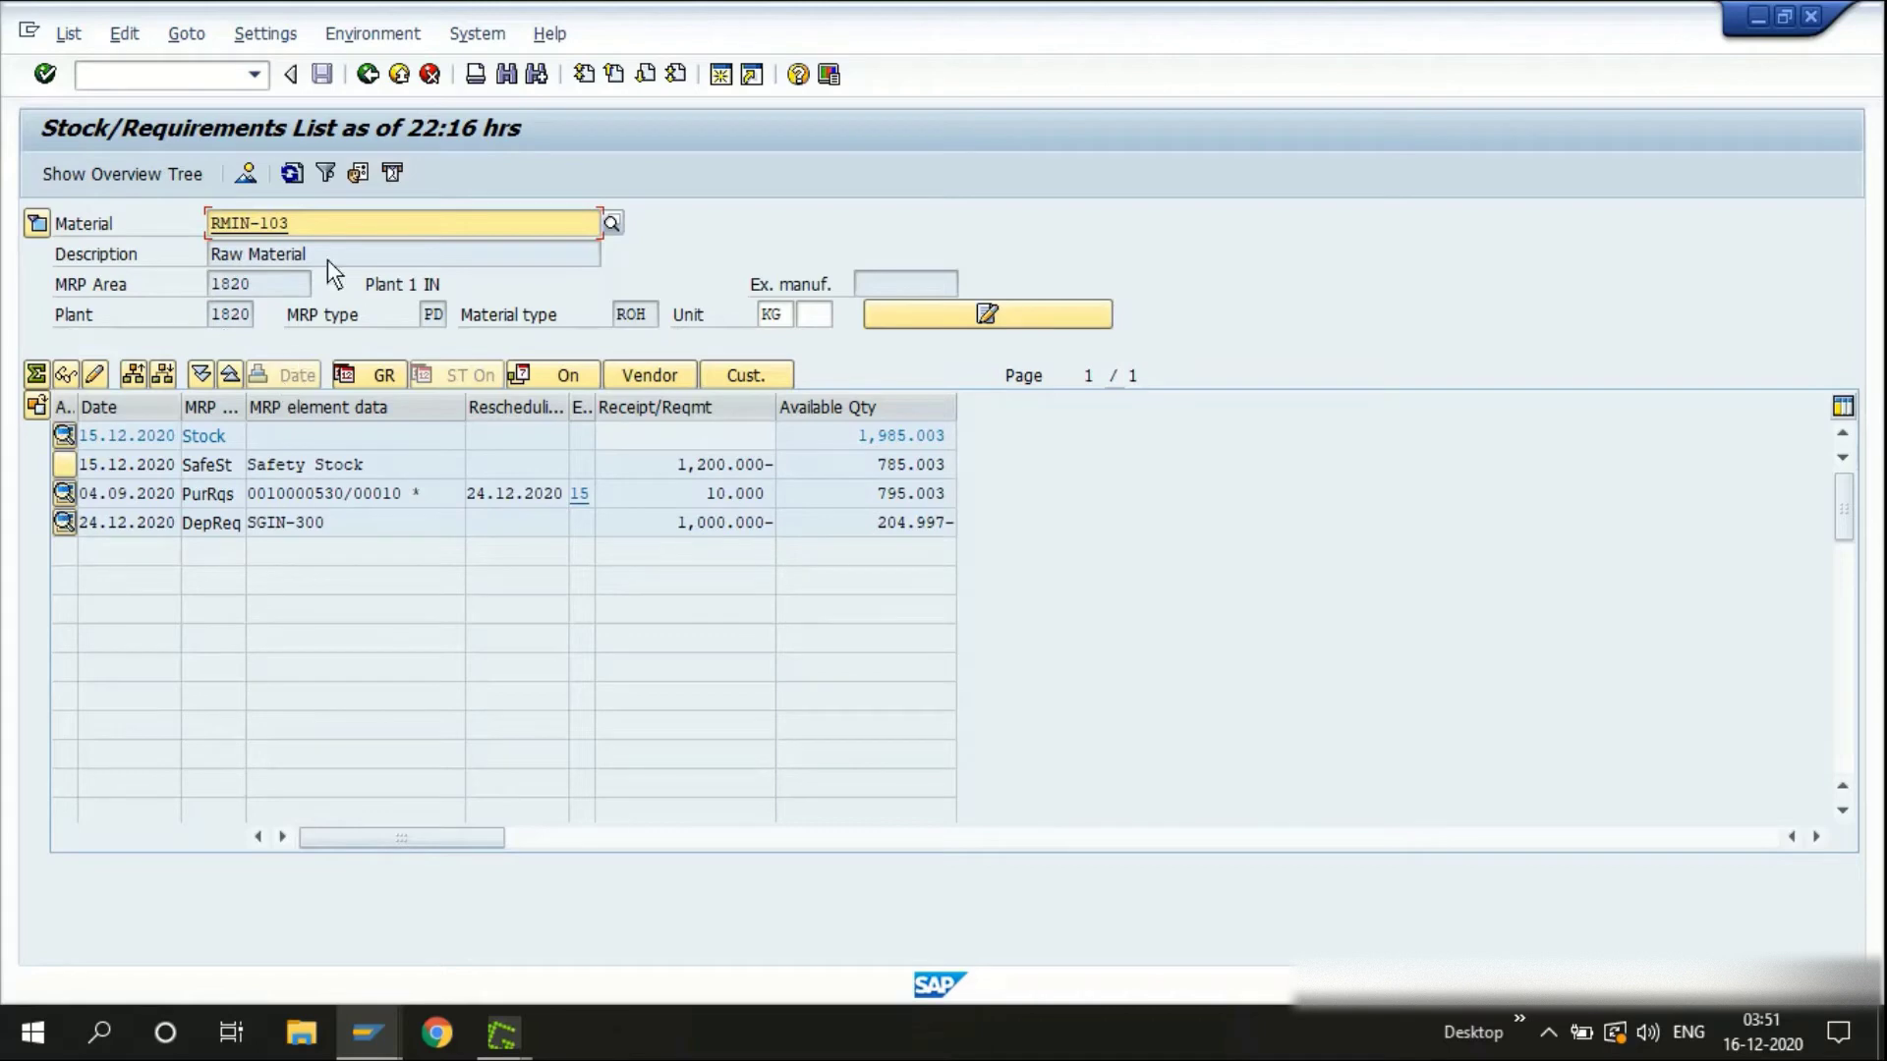
click(44, 226)
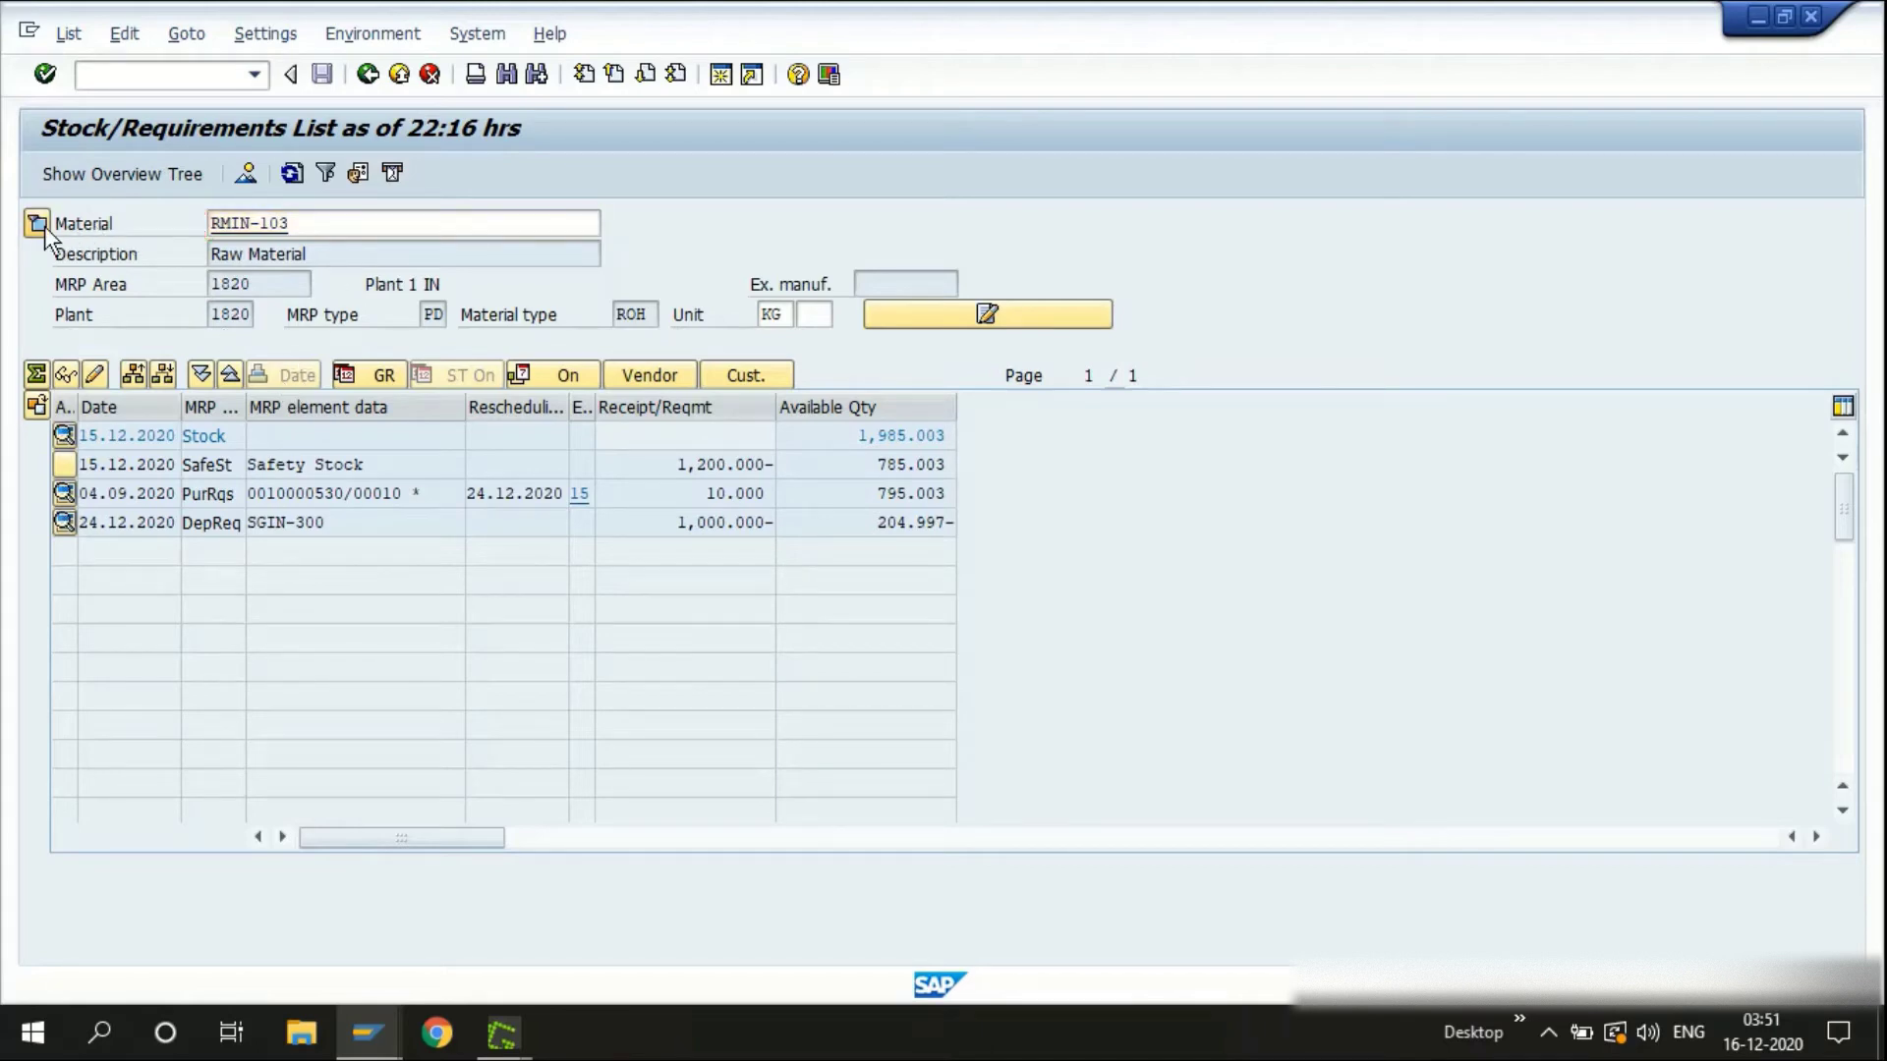
click(39, 224)
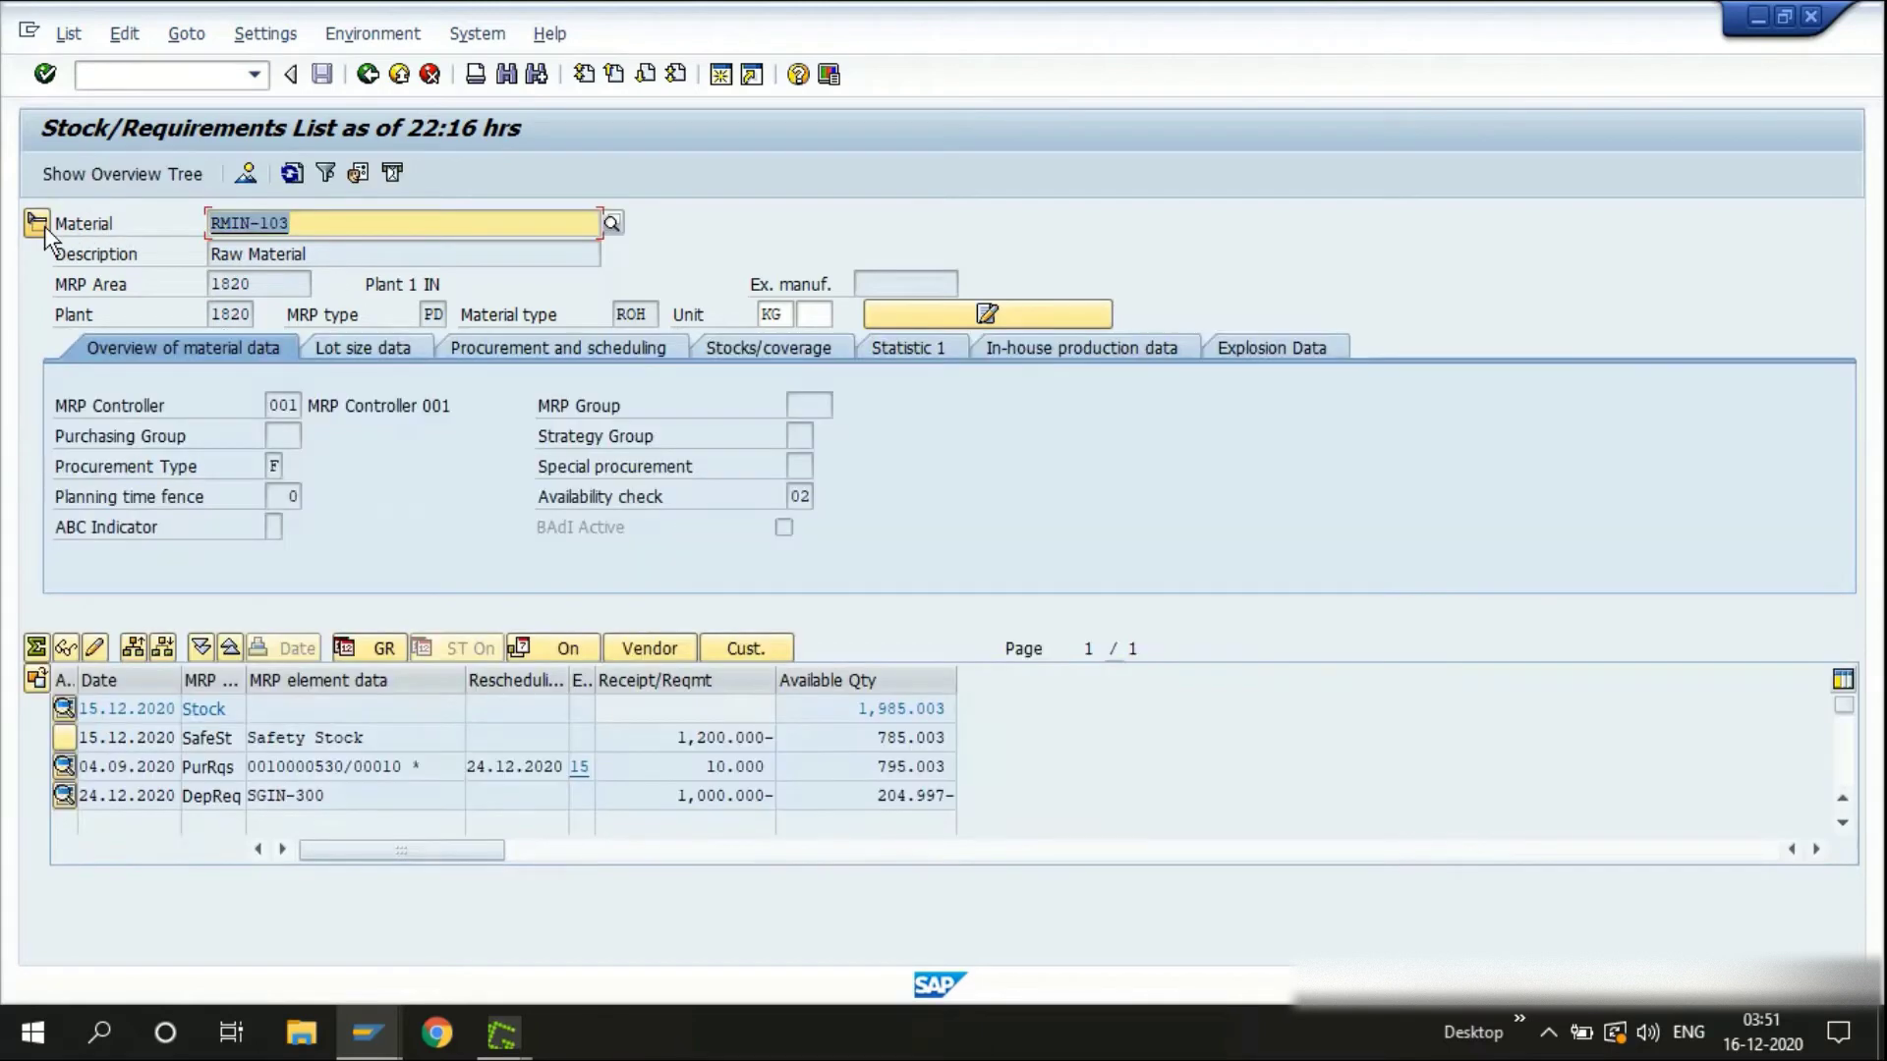
click(271, 466)
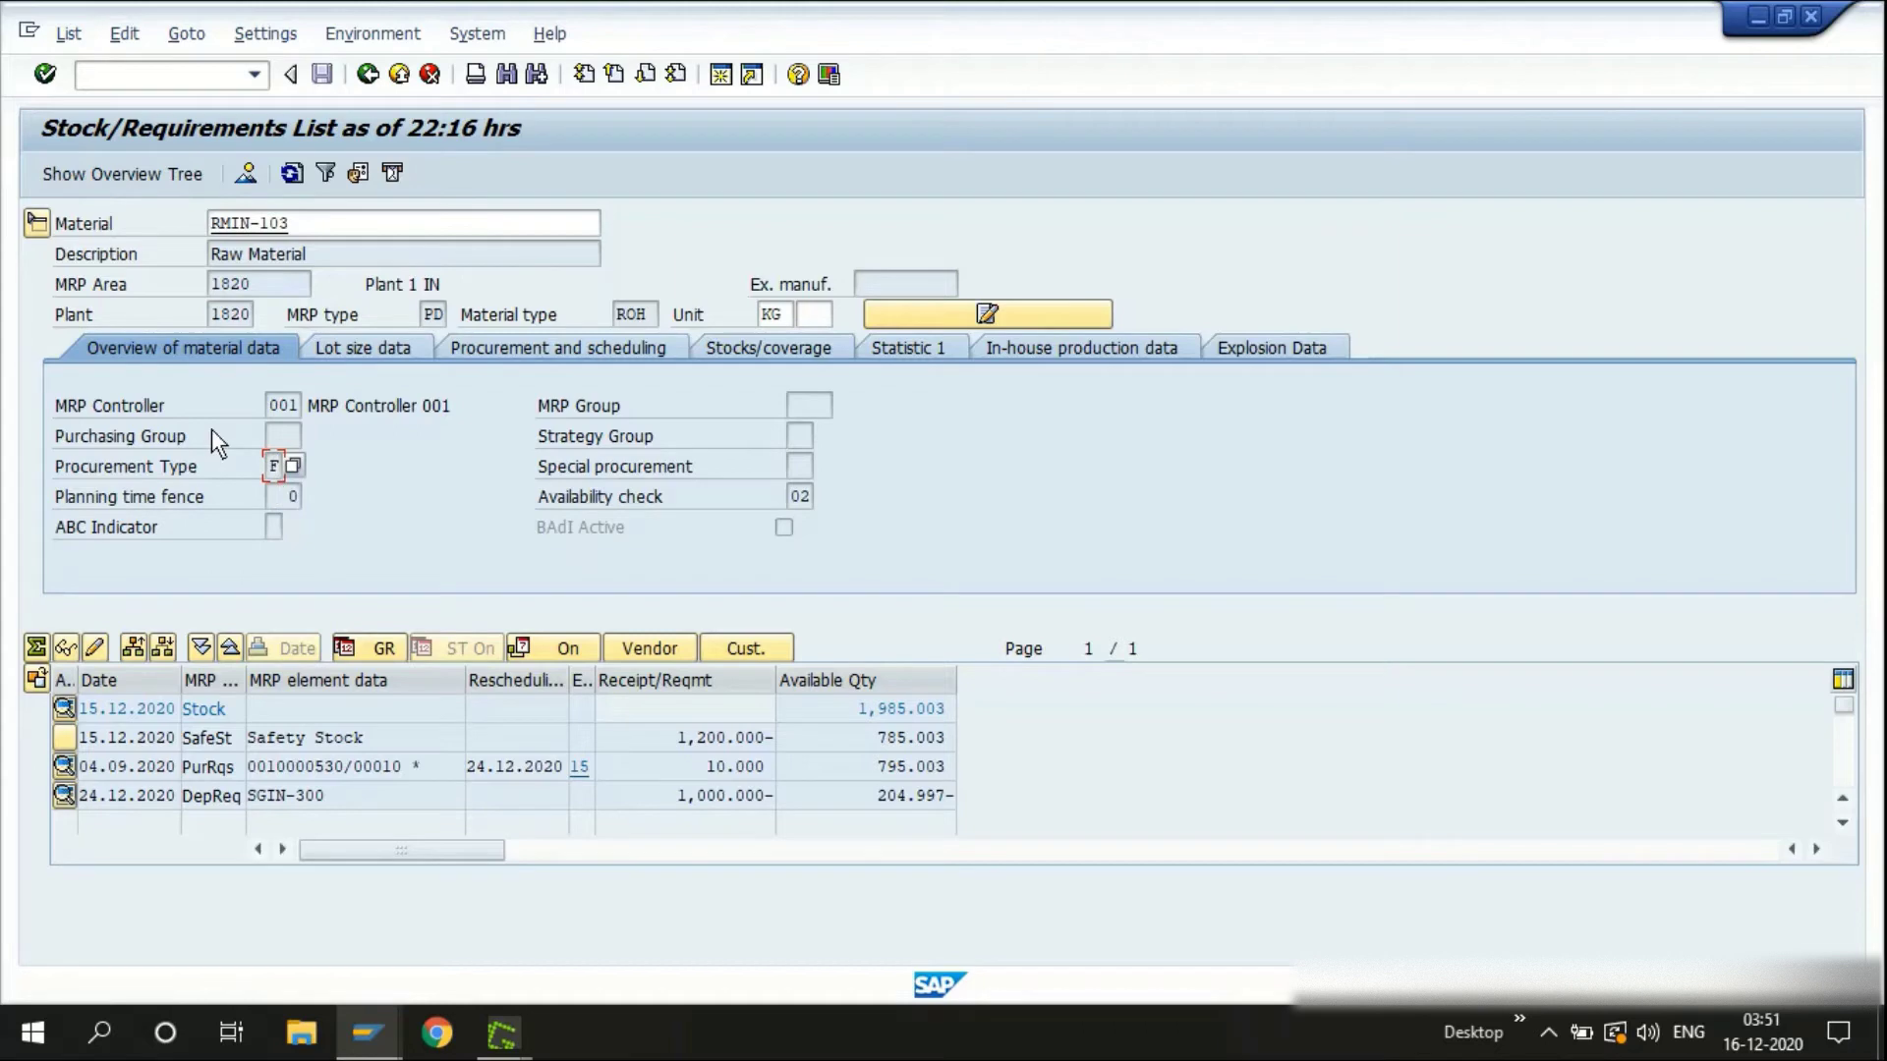
click(39, 224)
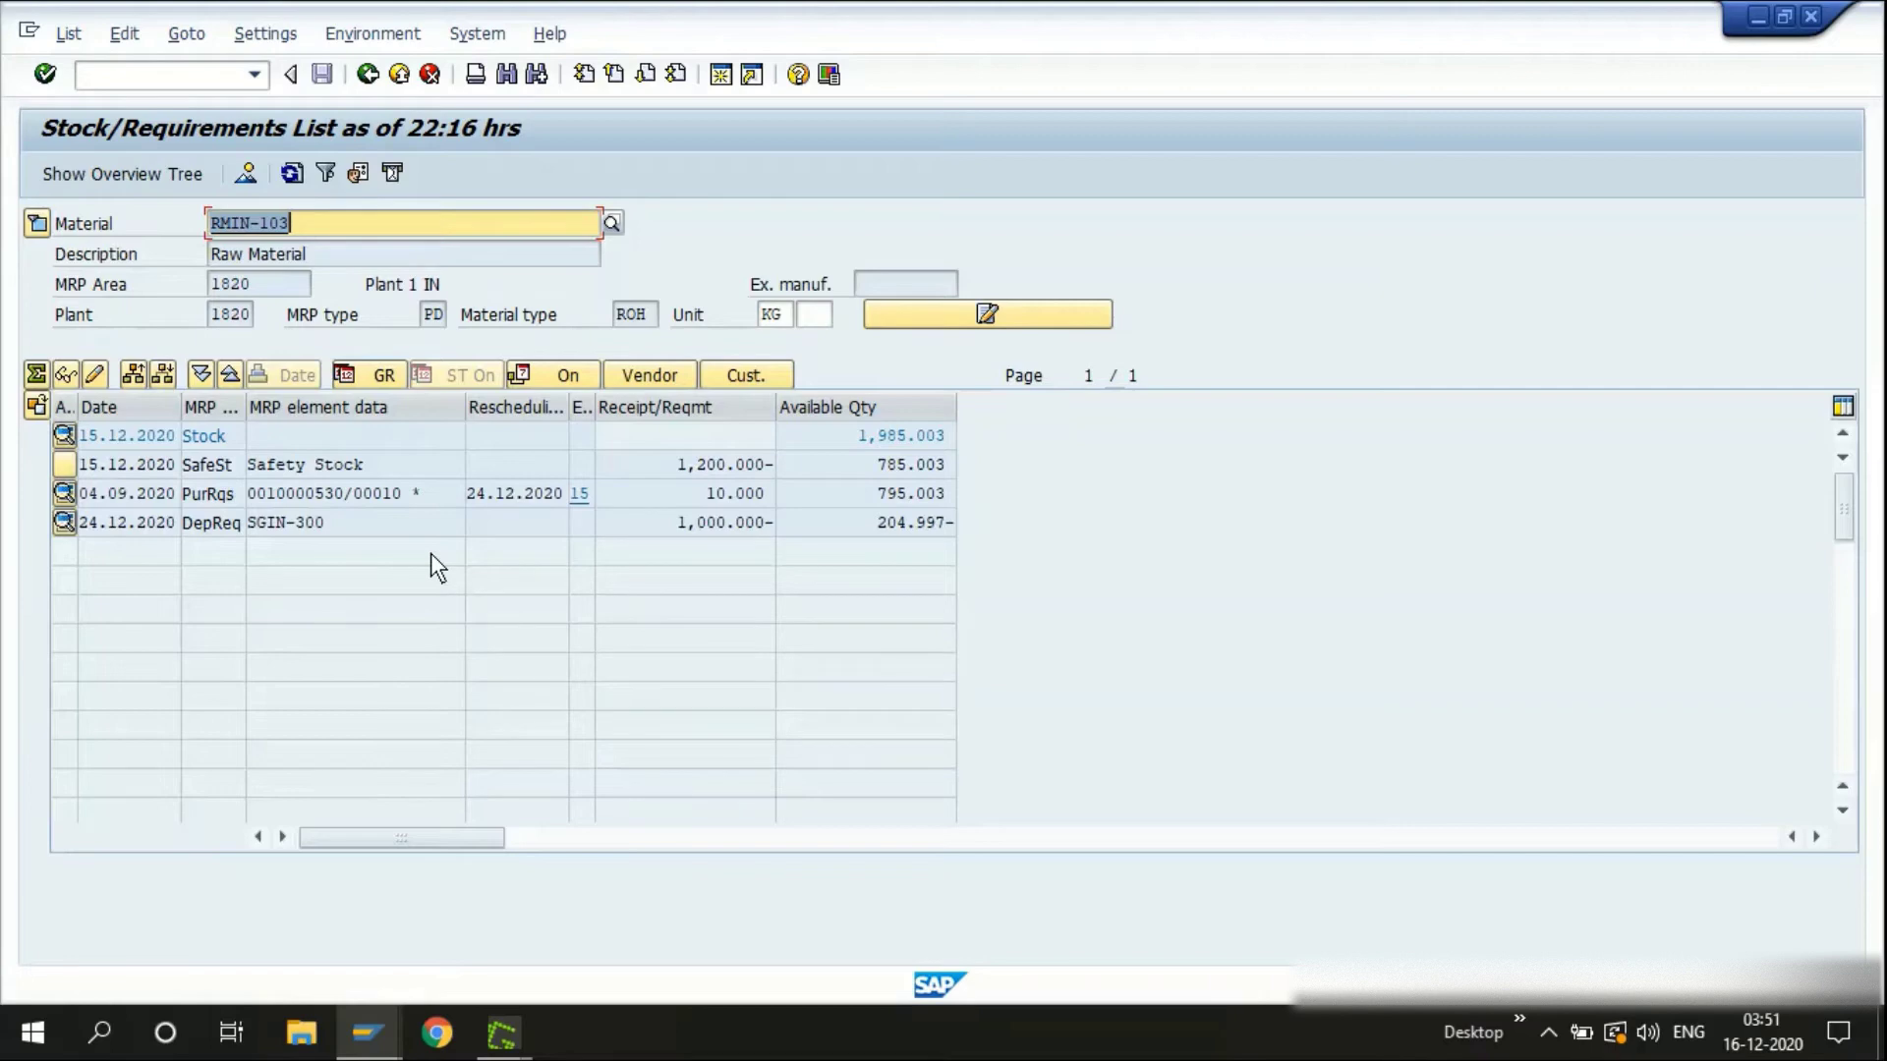
click(366, 521)
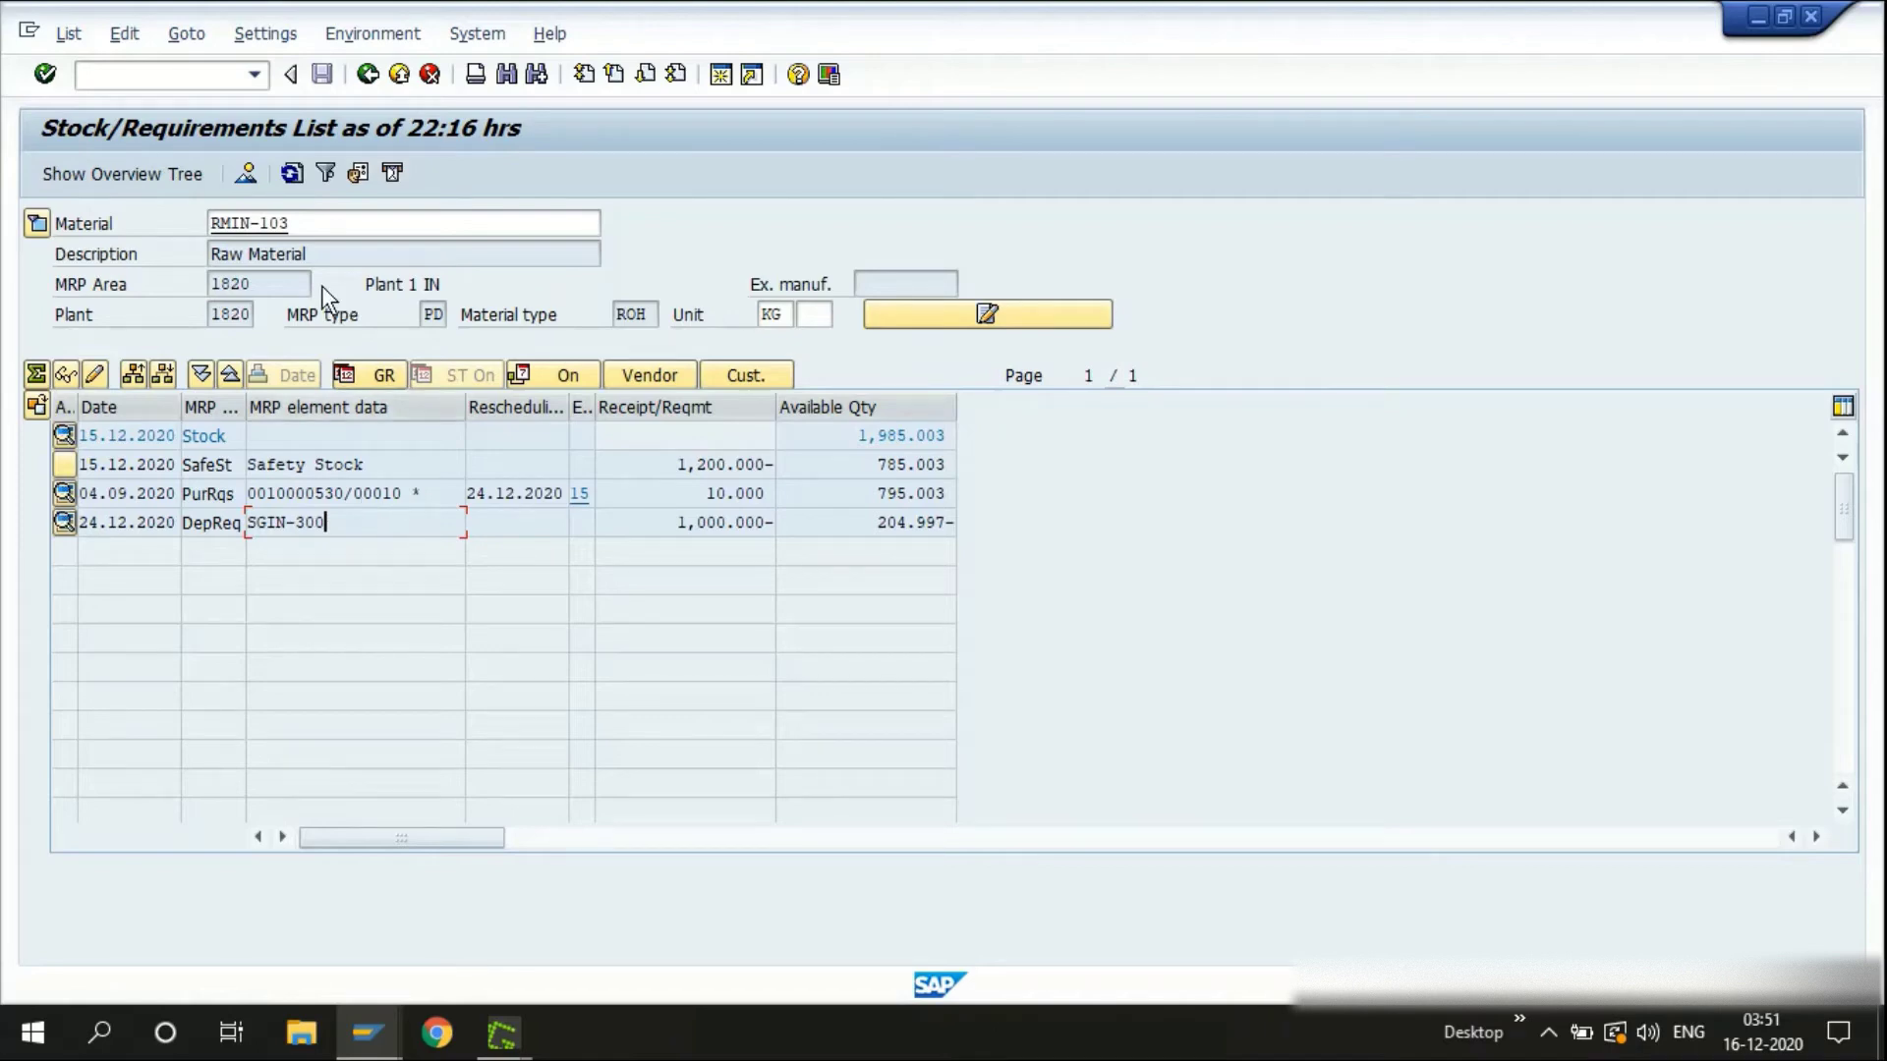
click(426, 314)
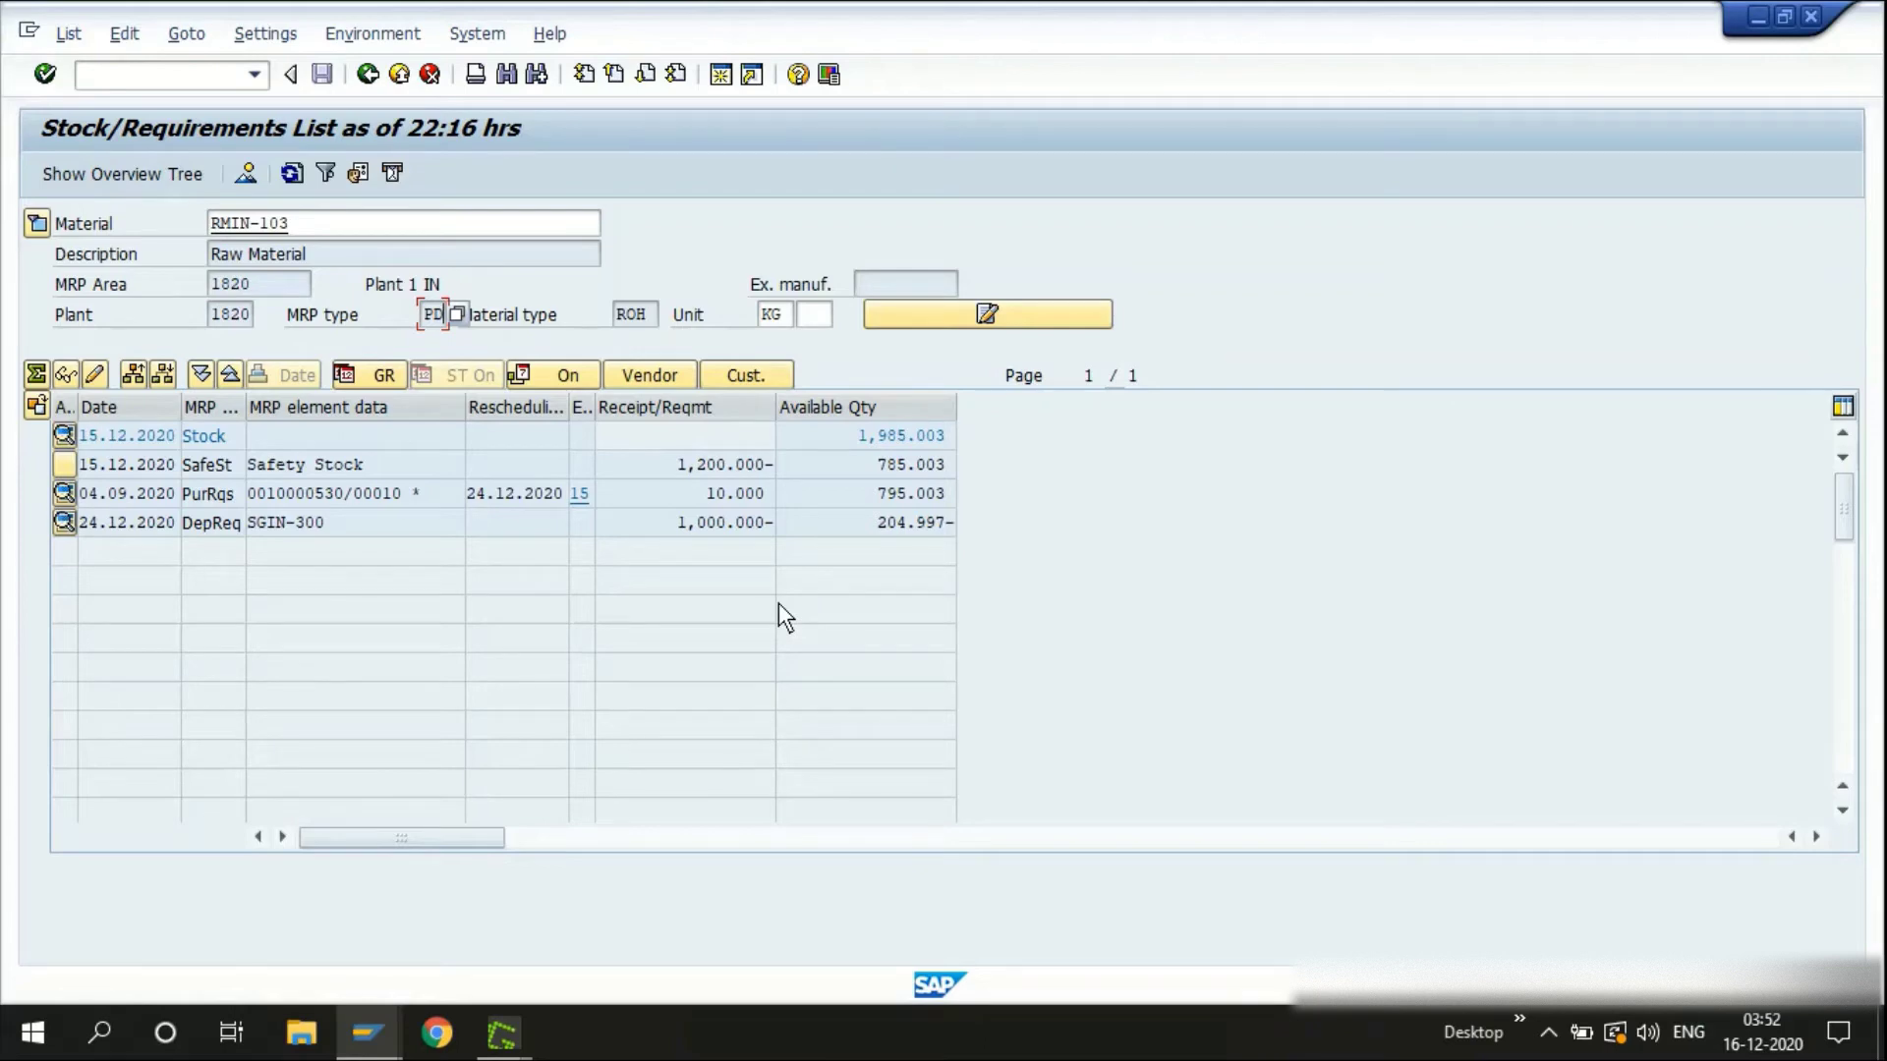
Open the Display planning file entries transaction in a new session and review its material and net change planning selections
key(ctrl+slash)
text(/)
text(omd)
text(04)
key(Return)
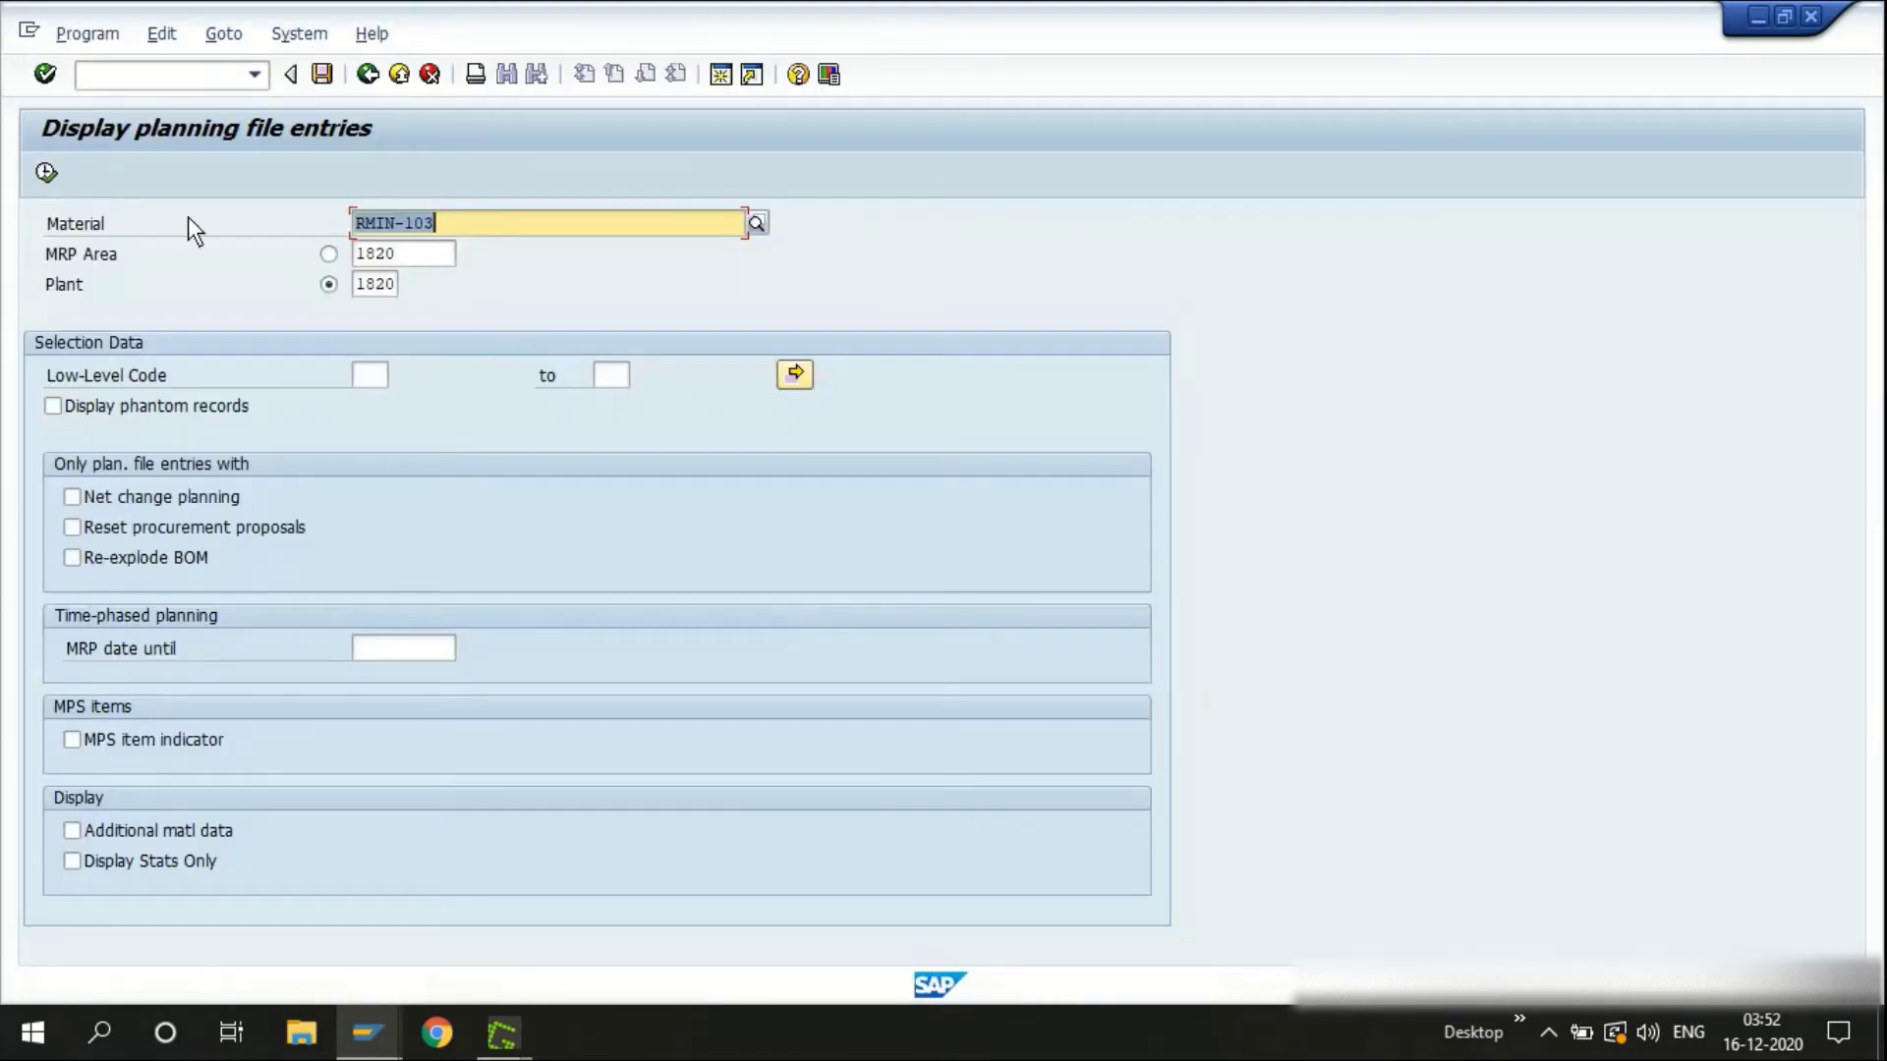
click(445, 224)
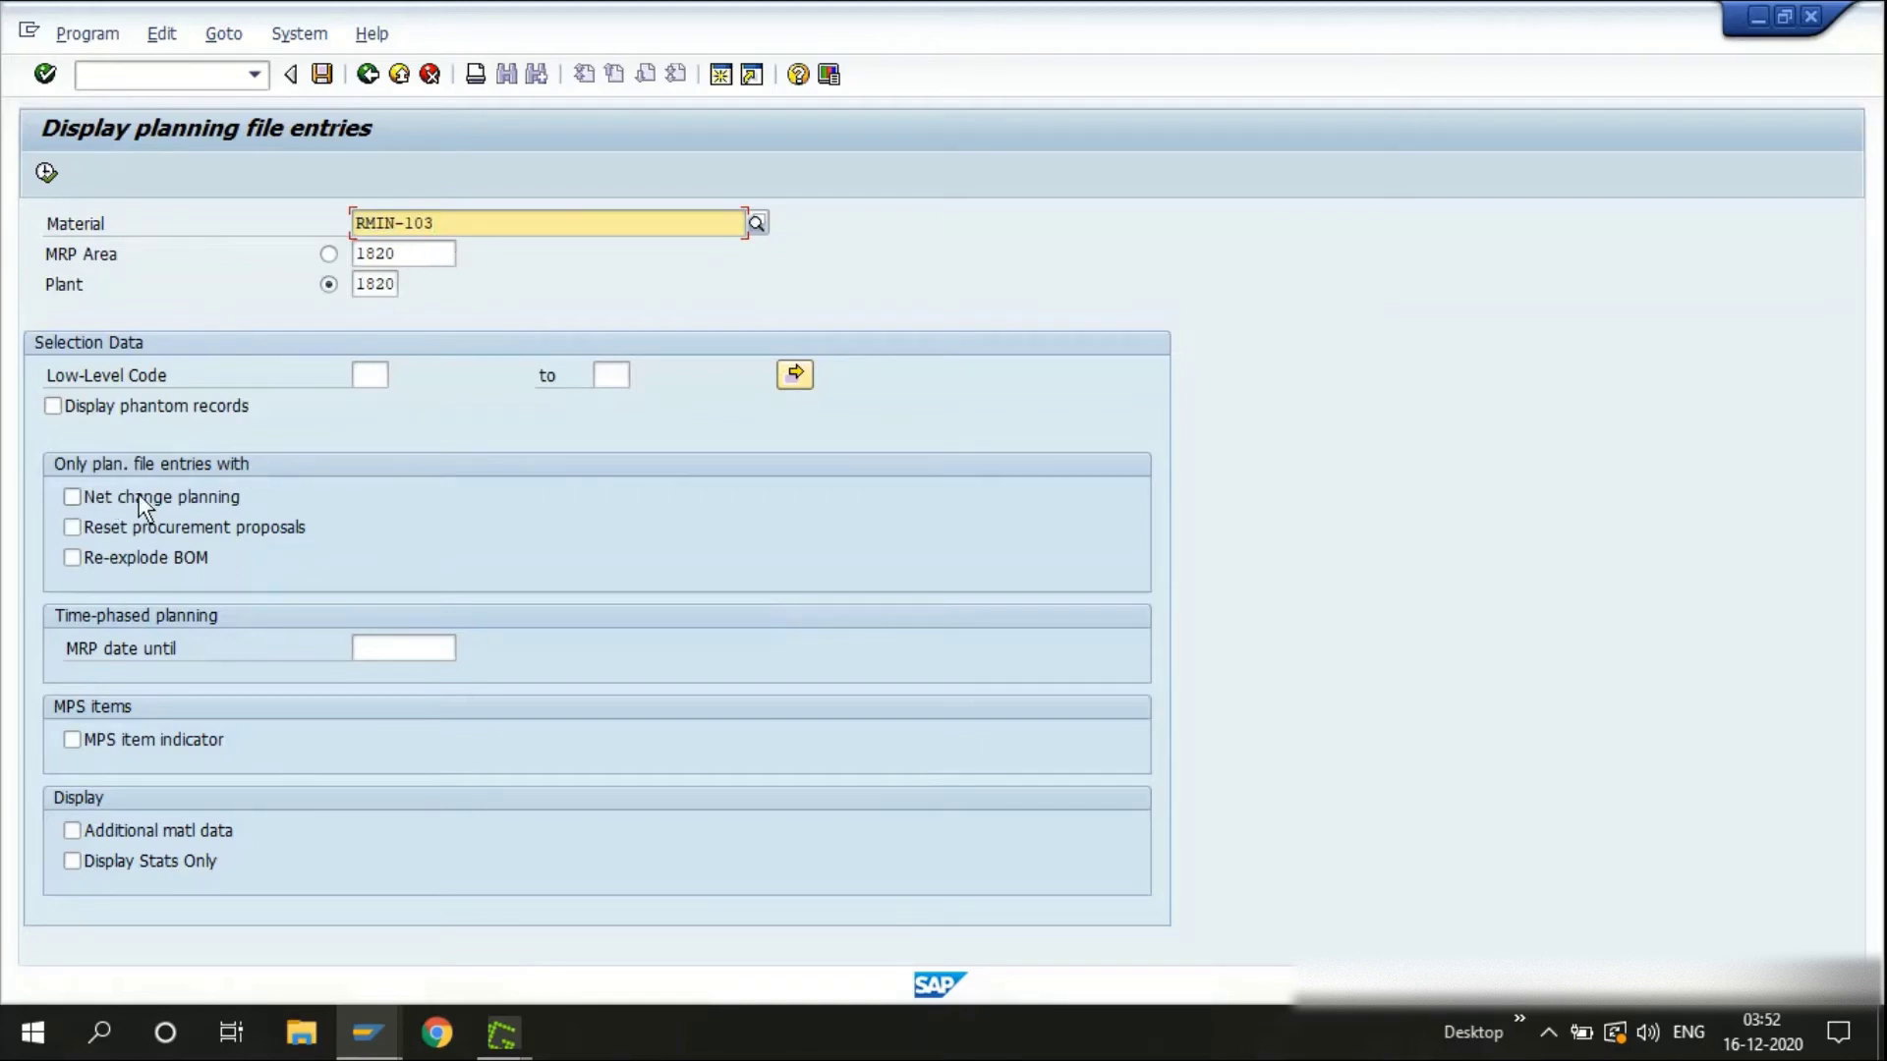
click(80, 497)
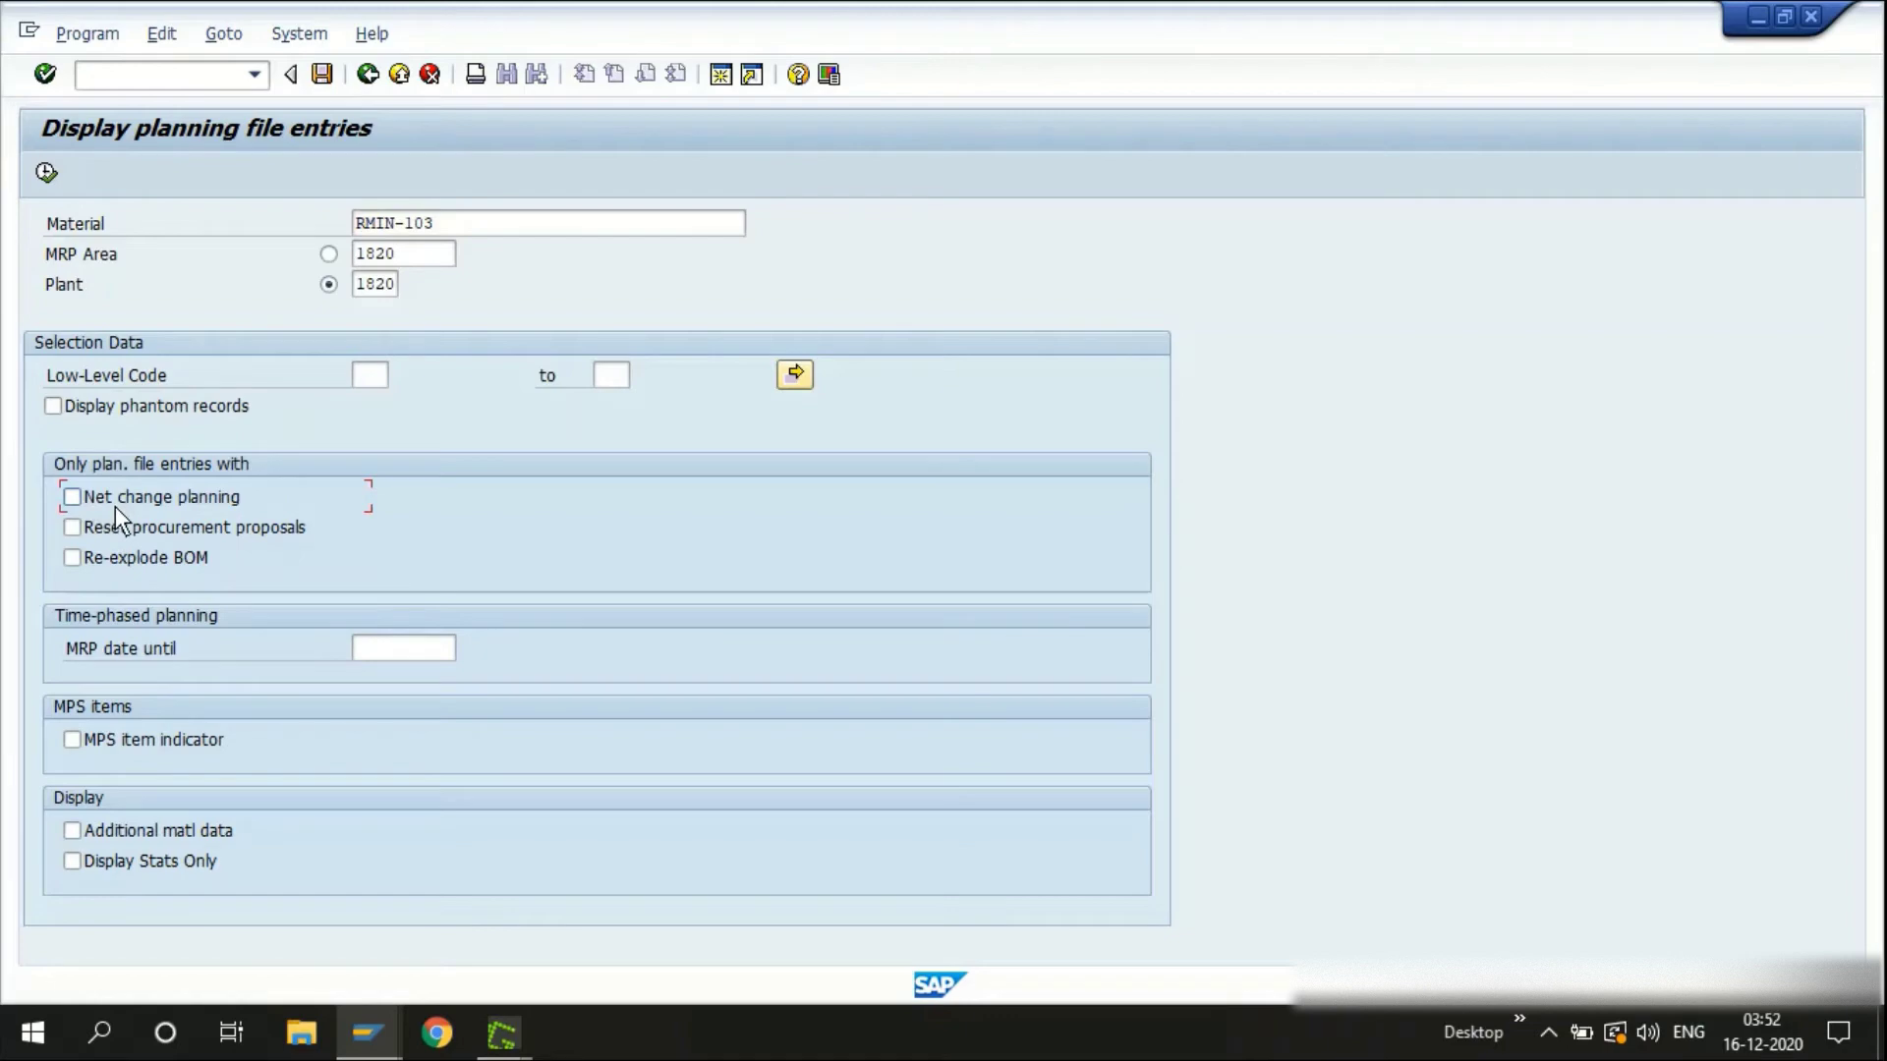
Execute the planning file report for RMIN-103 in plant 1820 and widen the two net change planning columns to examine their indicators
click(47, 173)
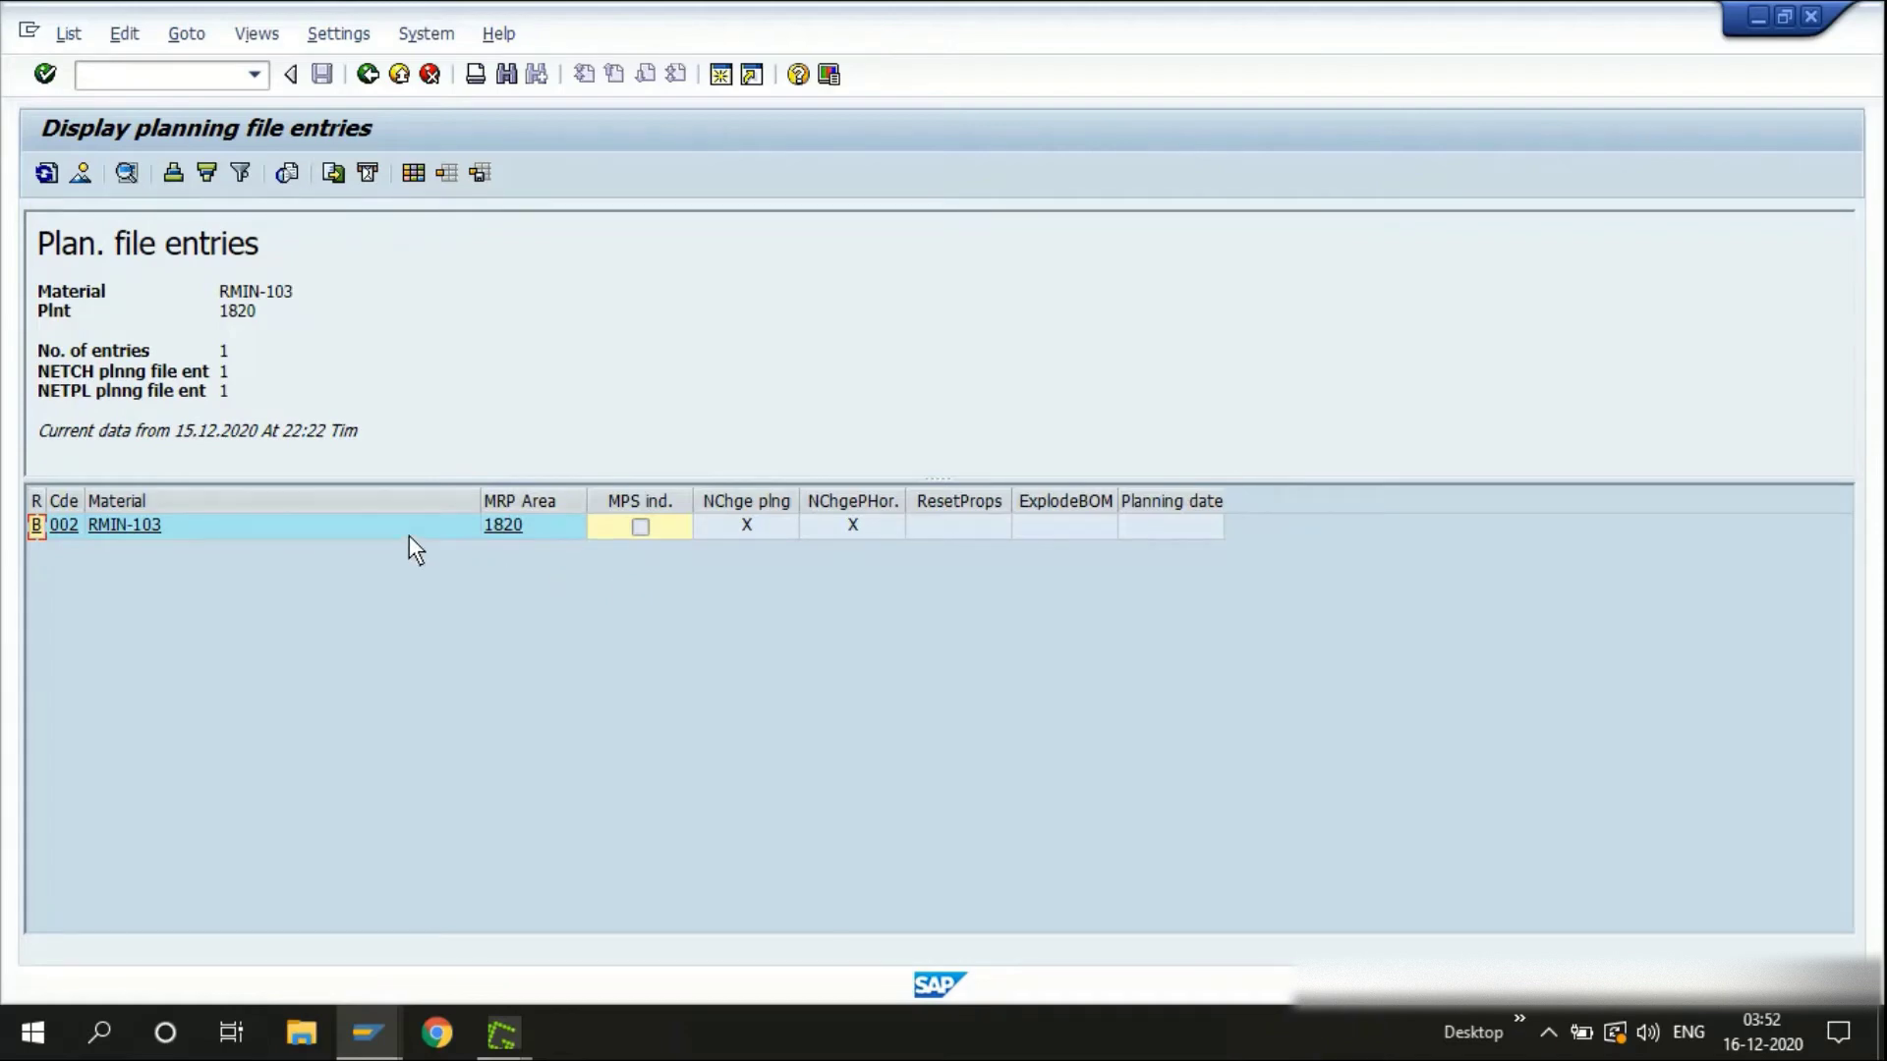
drag(800, 516, 857, 523)
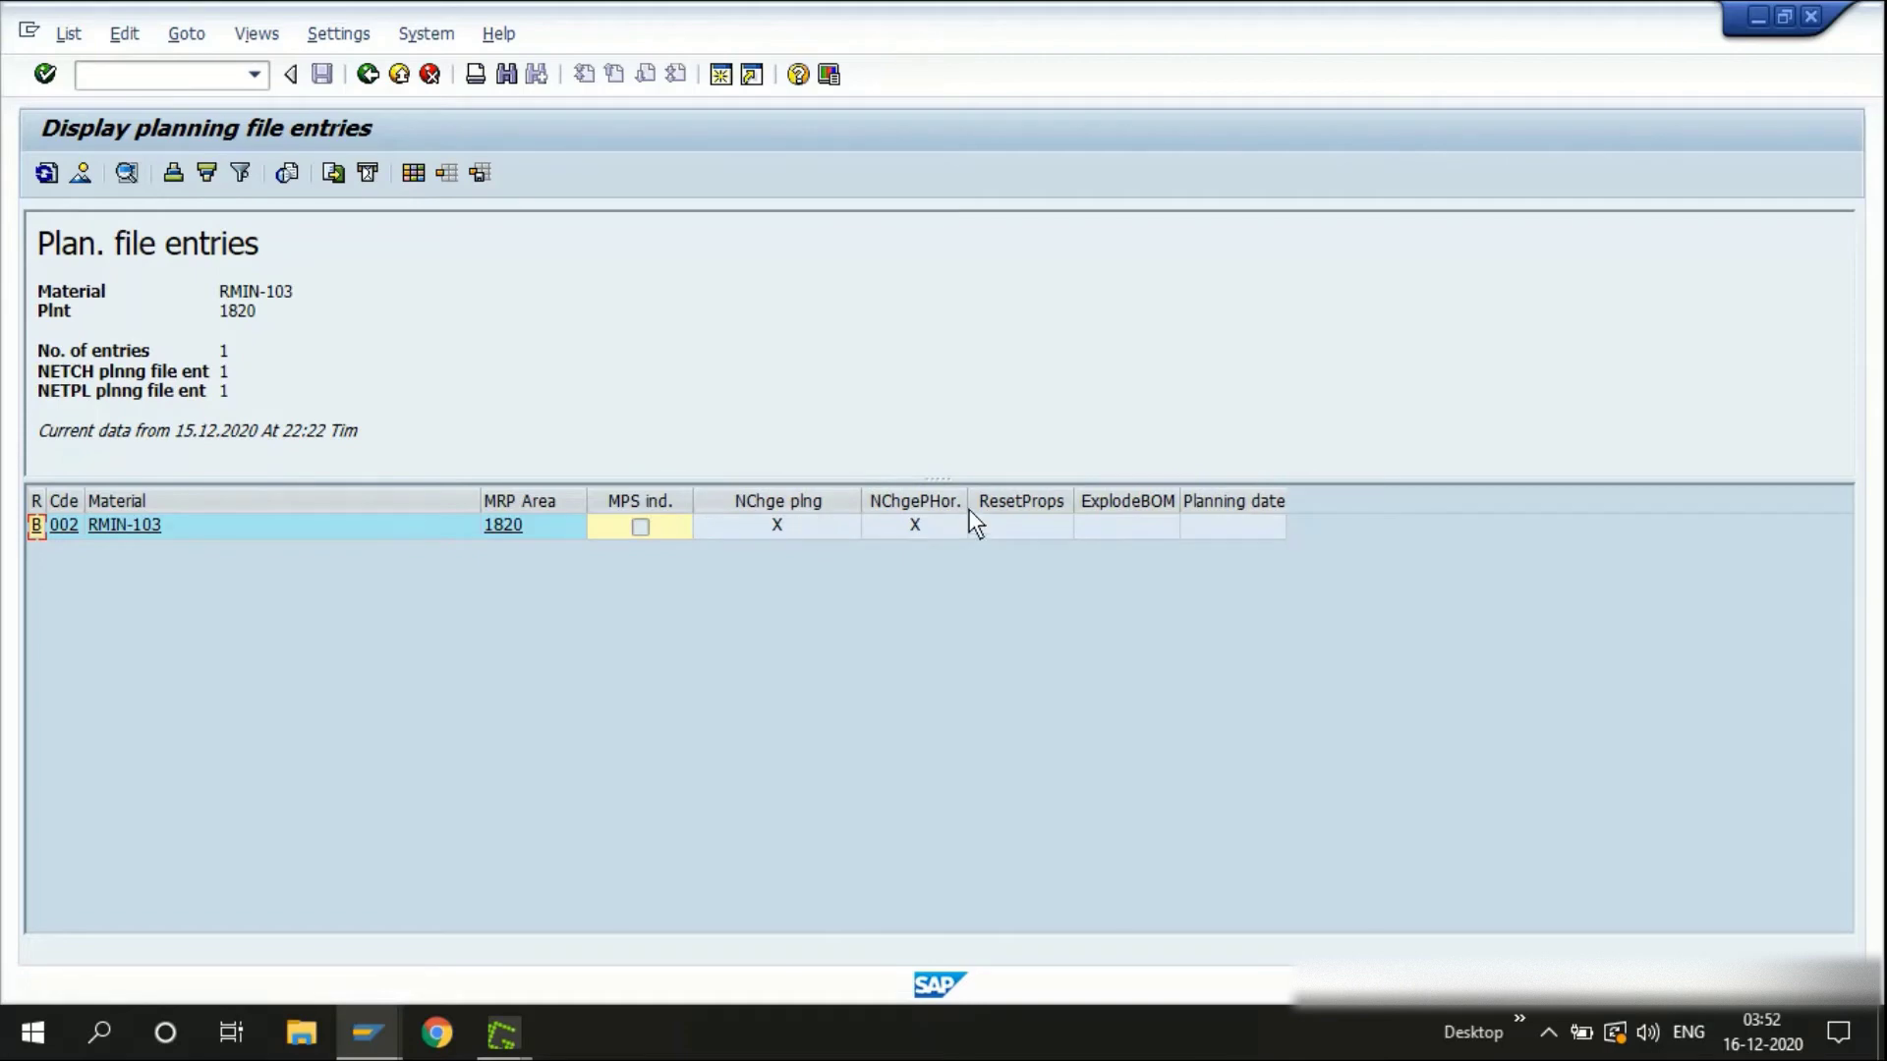
drag(968, 509, 1048, 493)
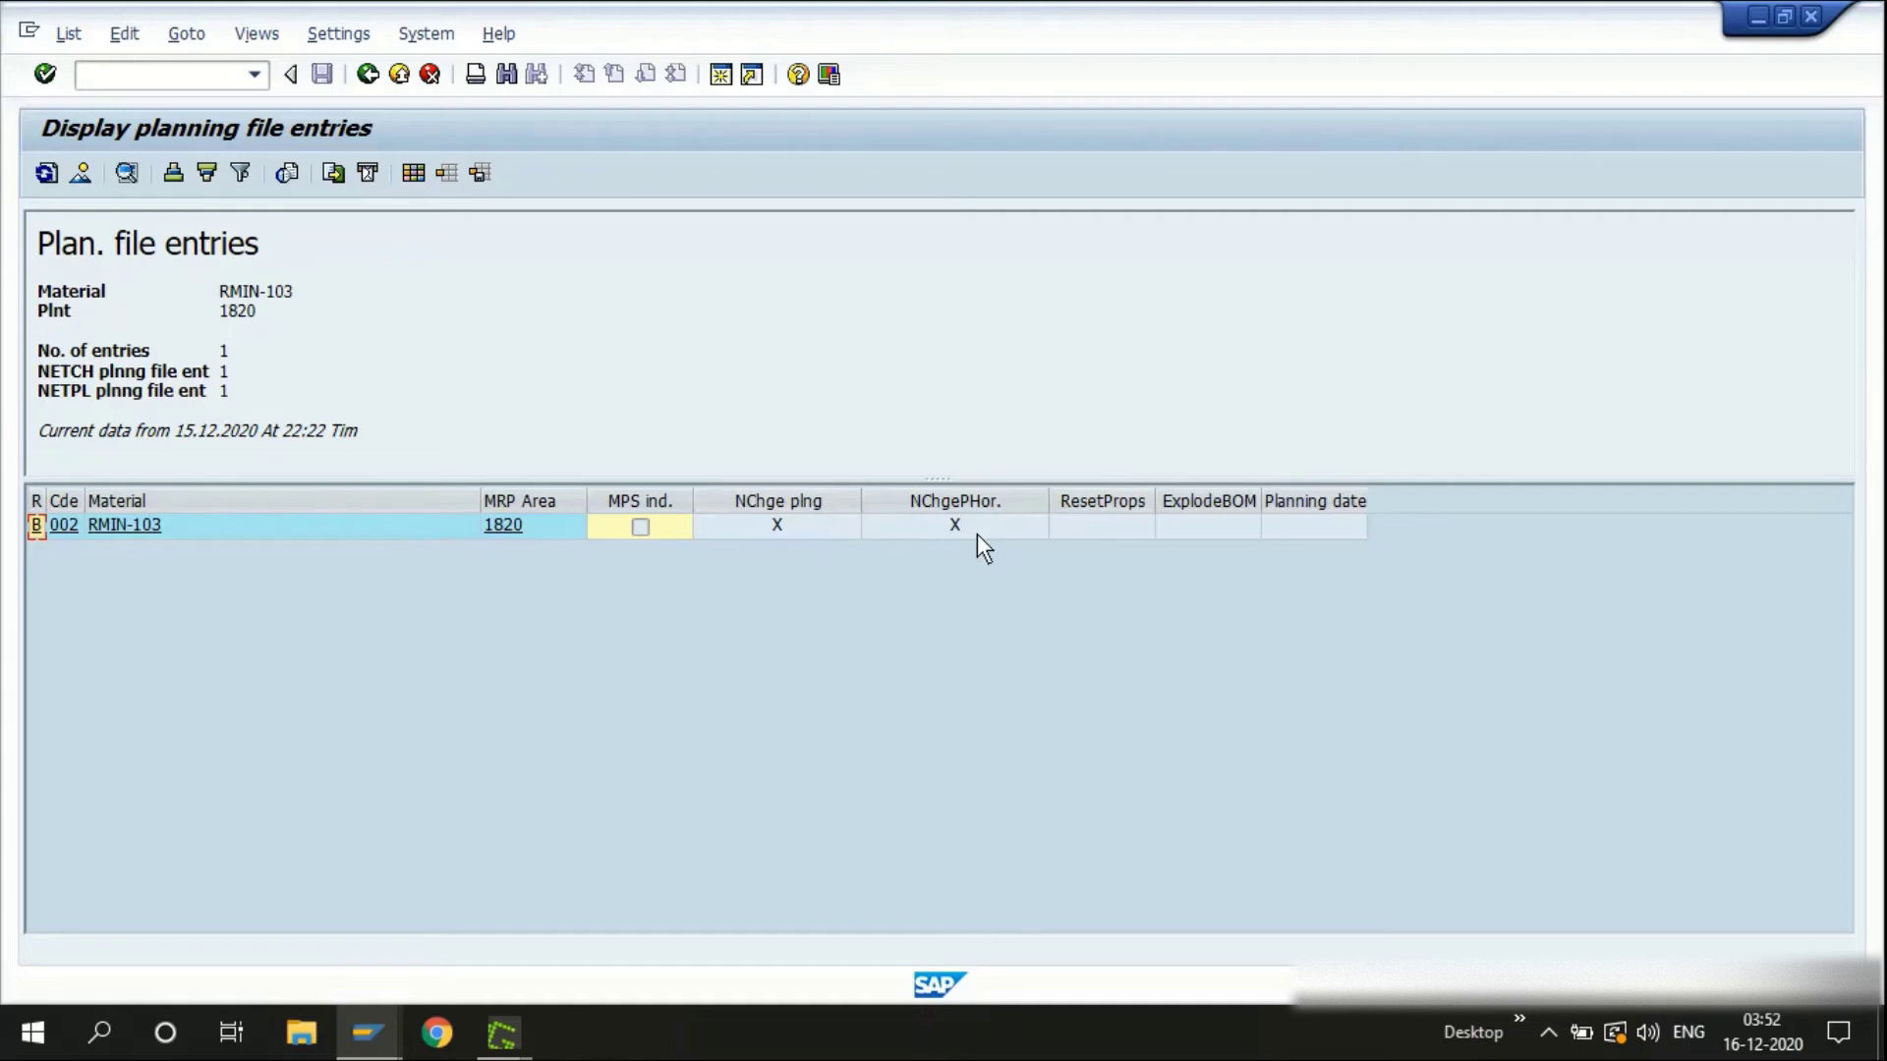
click(781, 522)
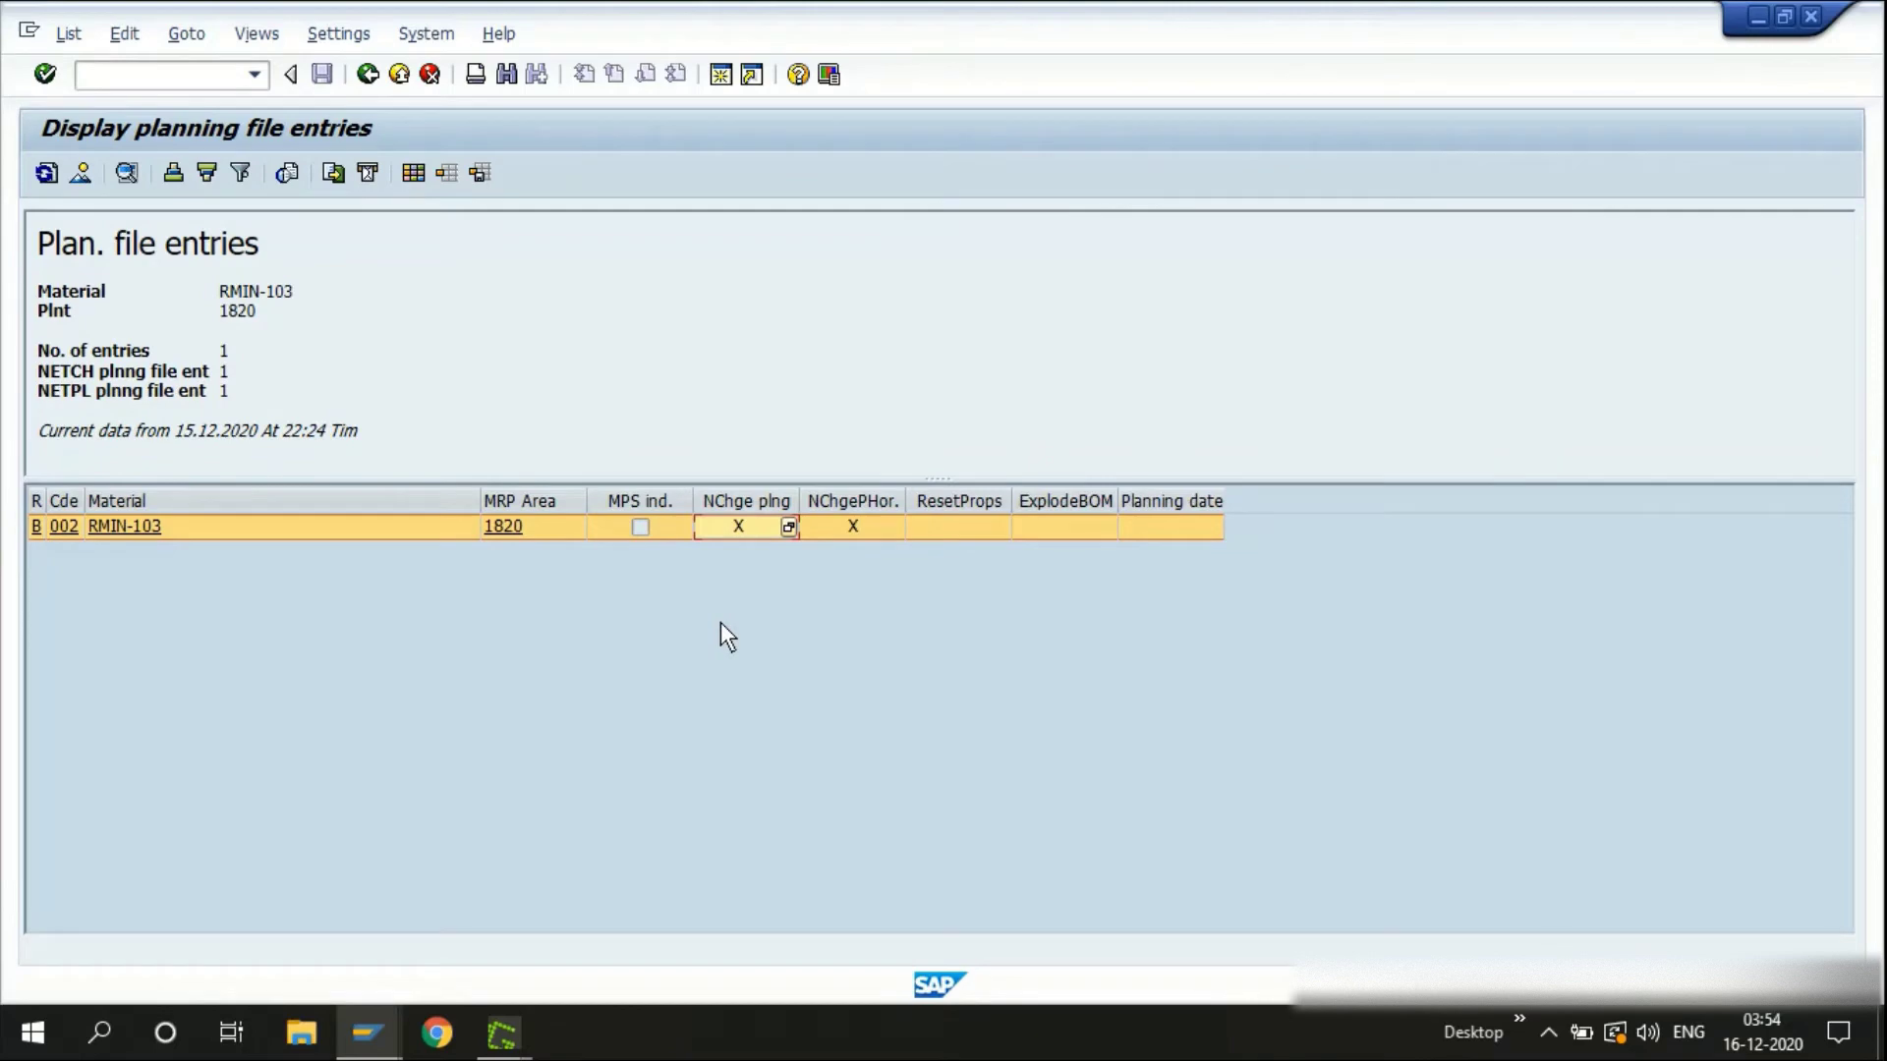
Open transaction MD03 for single-item, single-level planning and check the material in its initial screen
key(ctrl+slash)
text(/NMD)
text(03)
key(Return)
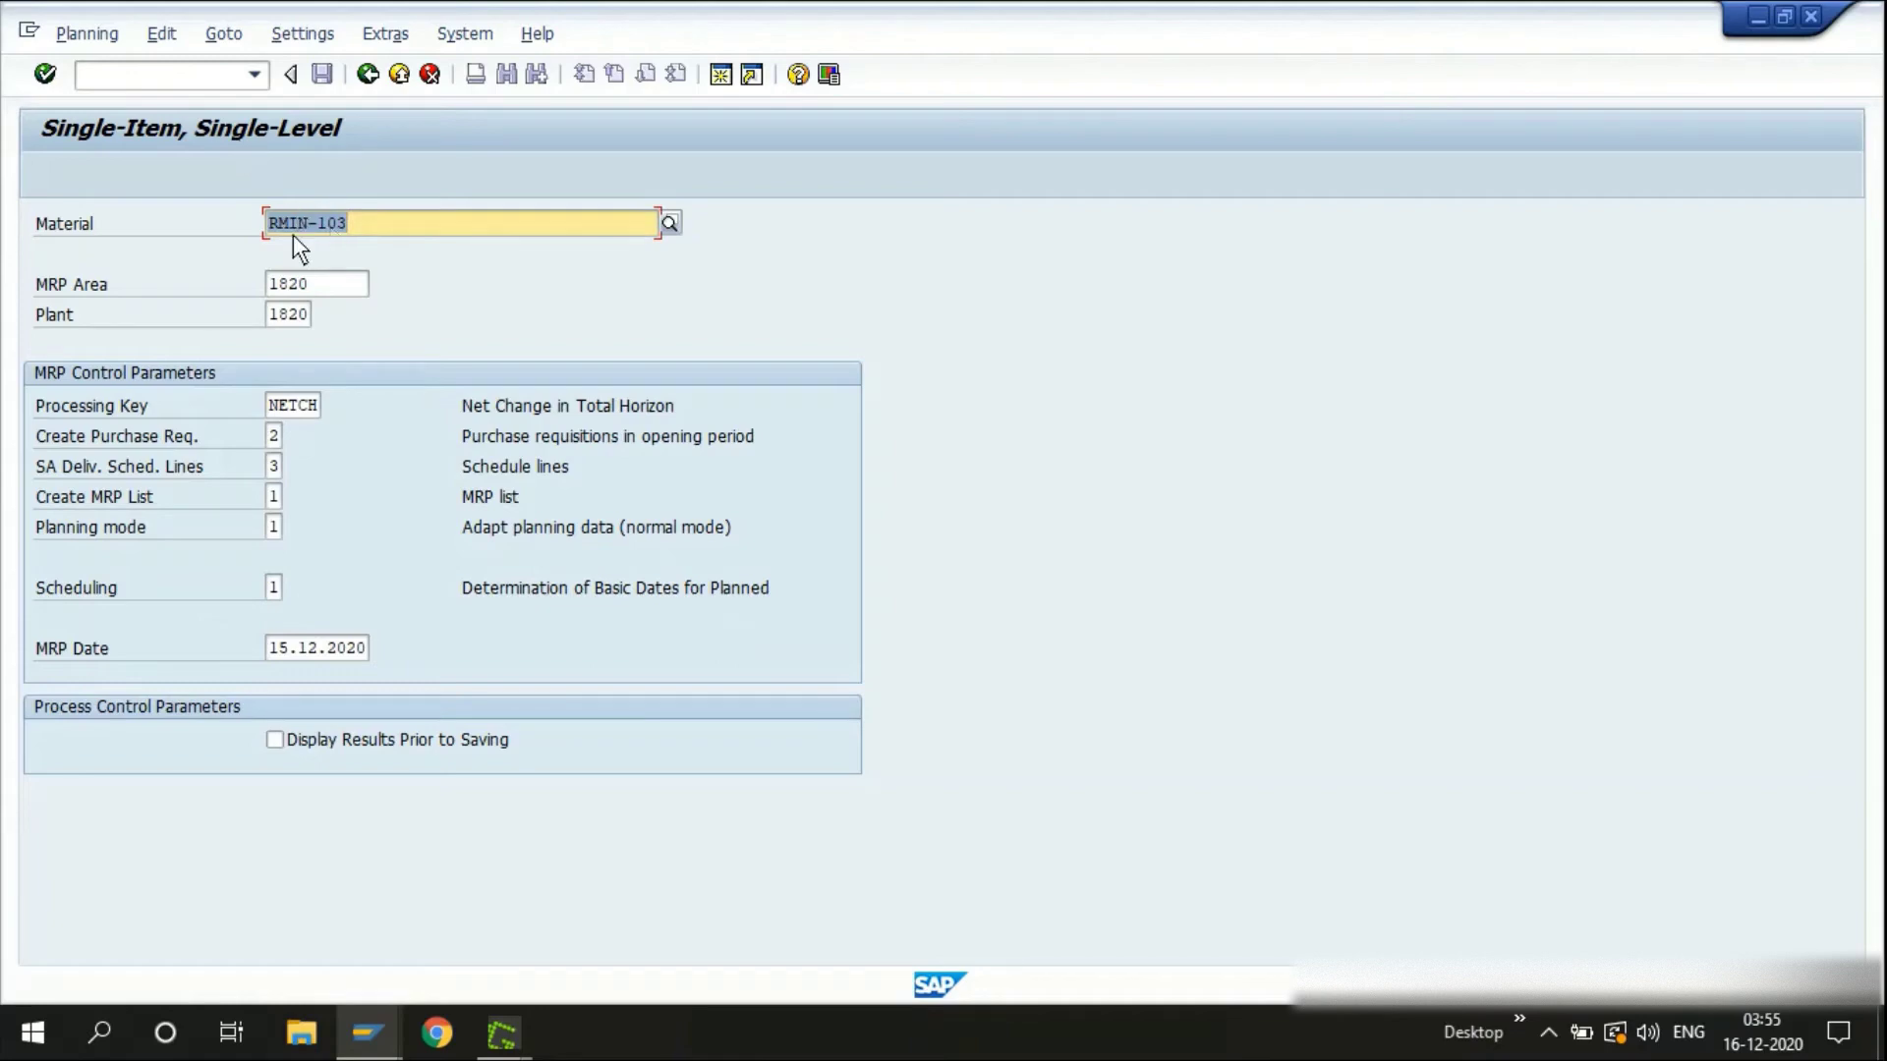
click(364, 224)
Open transaction MD02 to view the single-item, multi-level planning screen and its material field
key(ctrl+slash)
text(/NMD02)
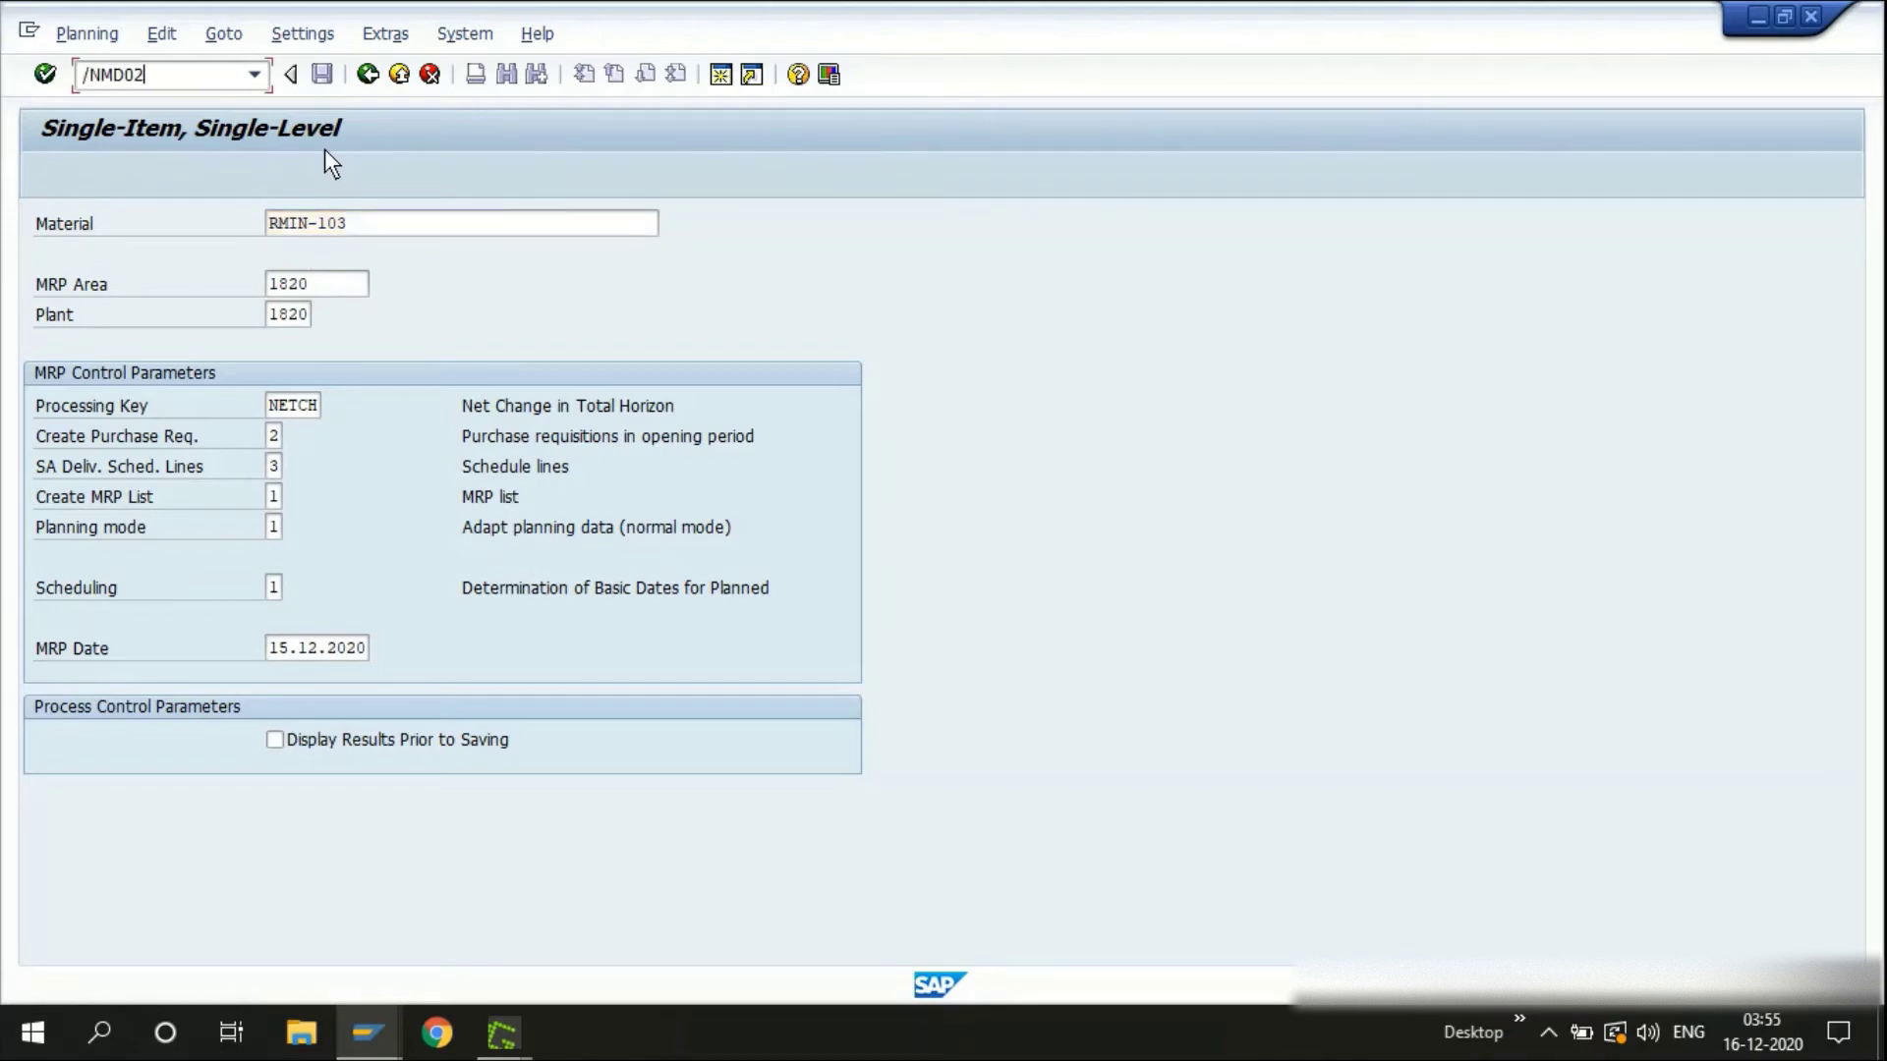
key(Return)
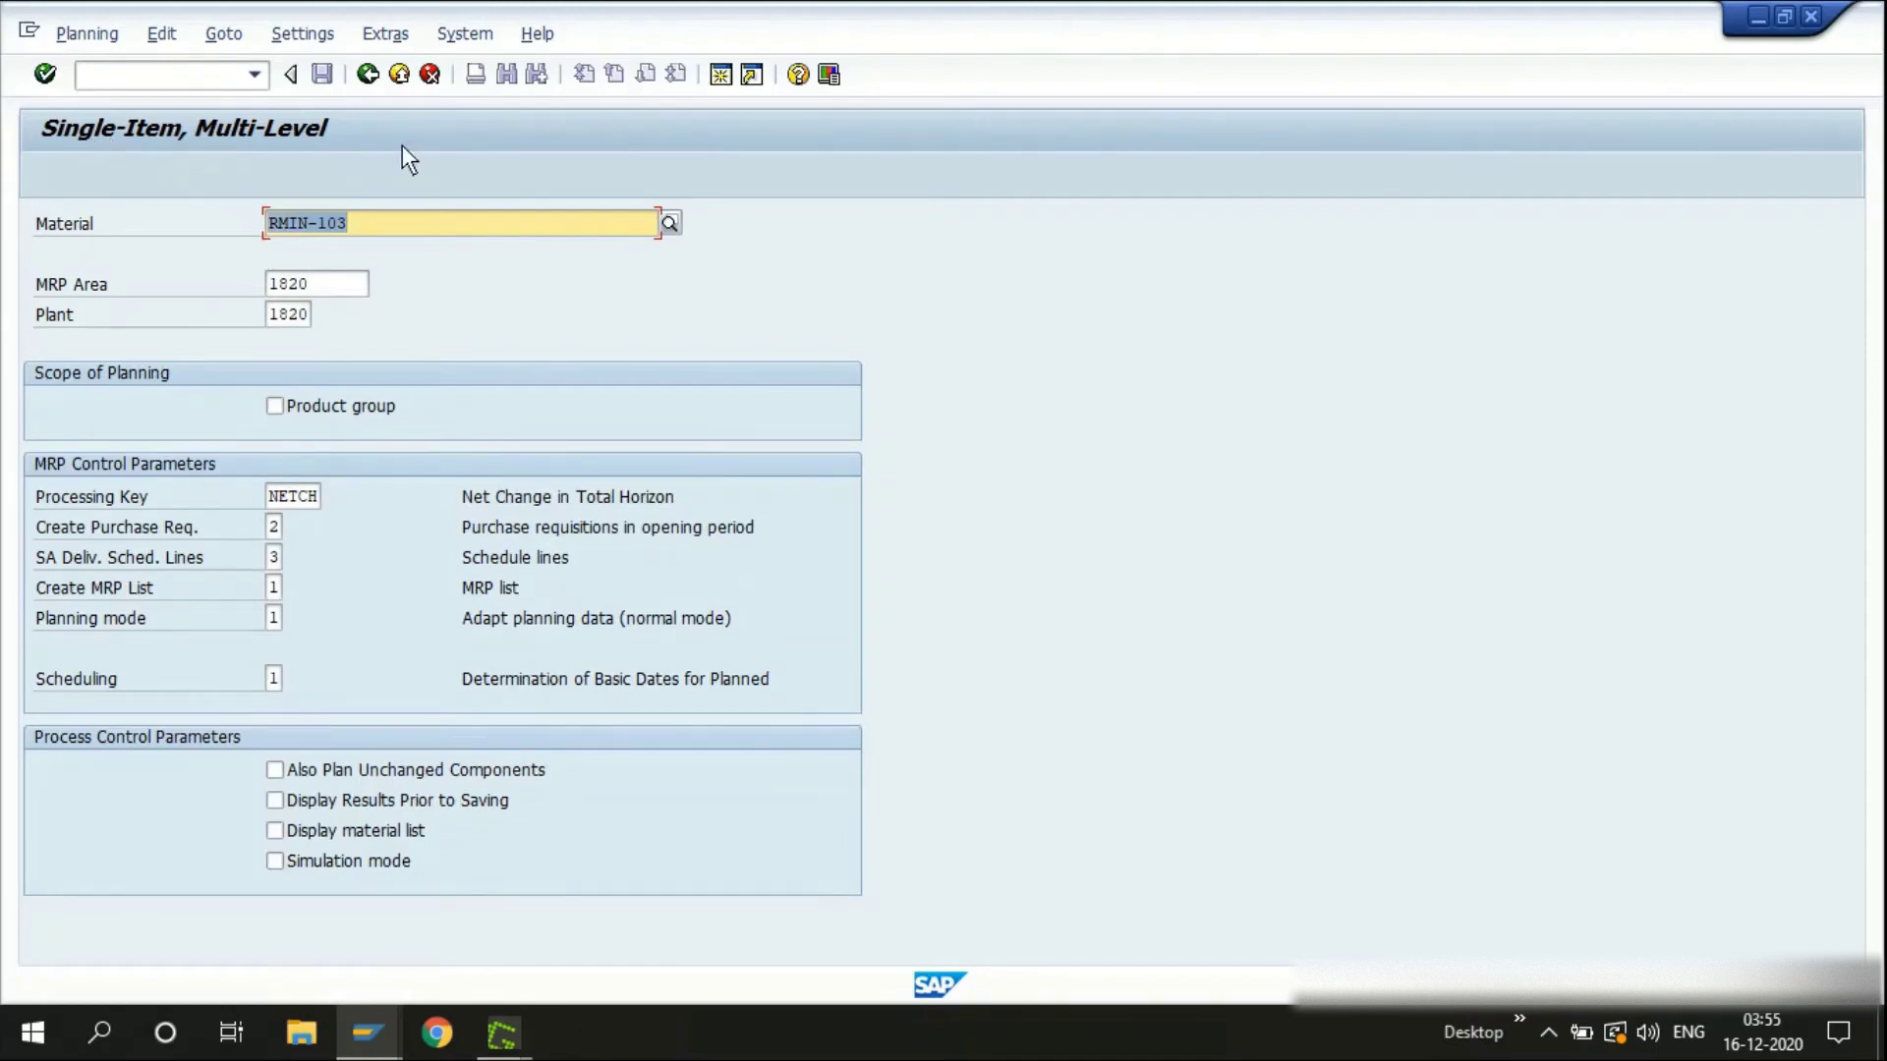
click(378, 231)
Go back to transaction MD03 and check the material, MRP area and plant for the planning run
key(ctrl+slash)
text(/)
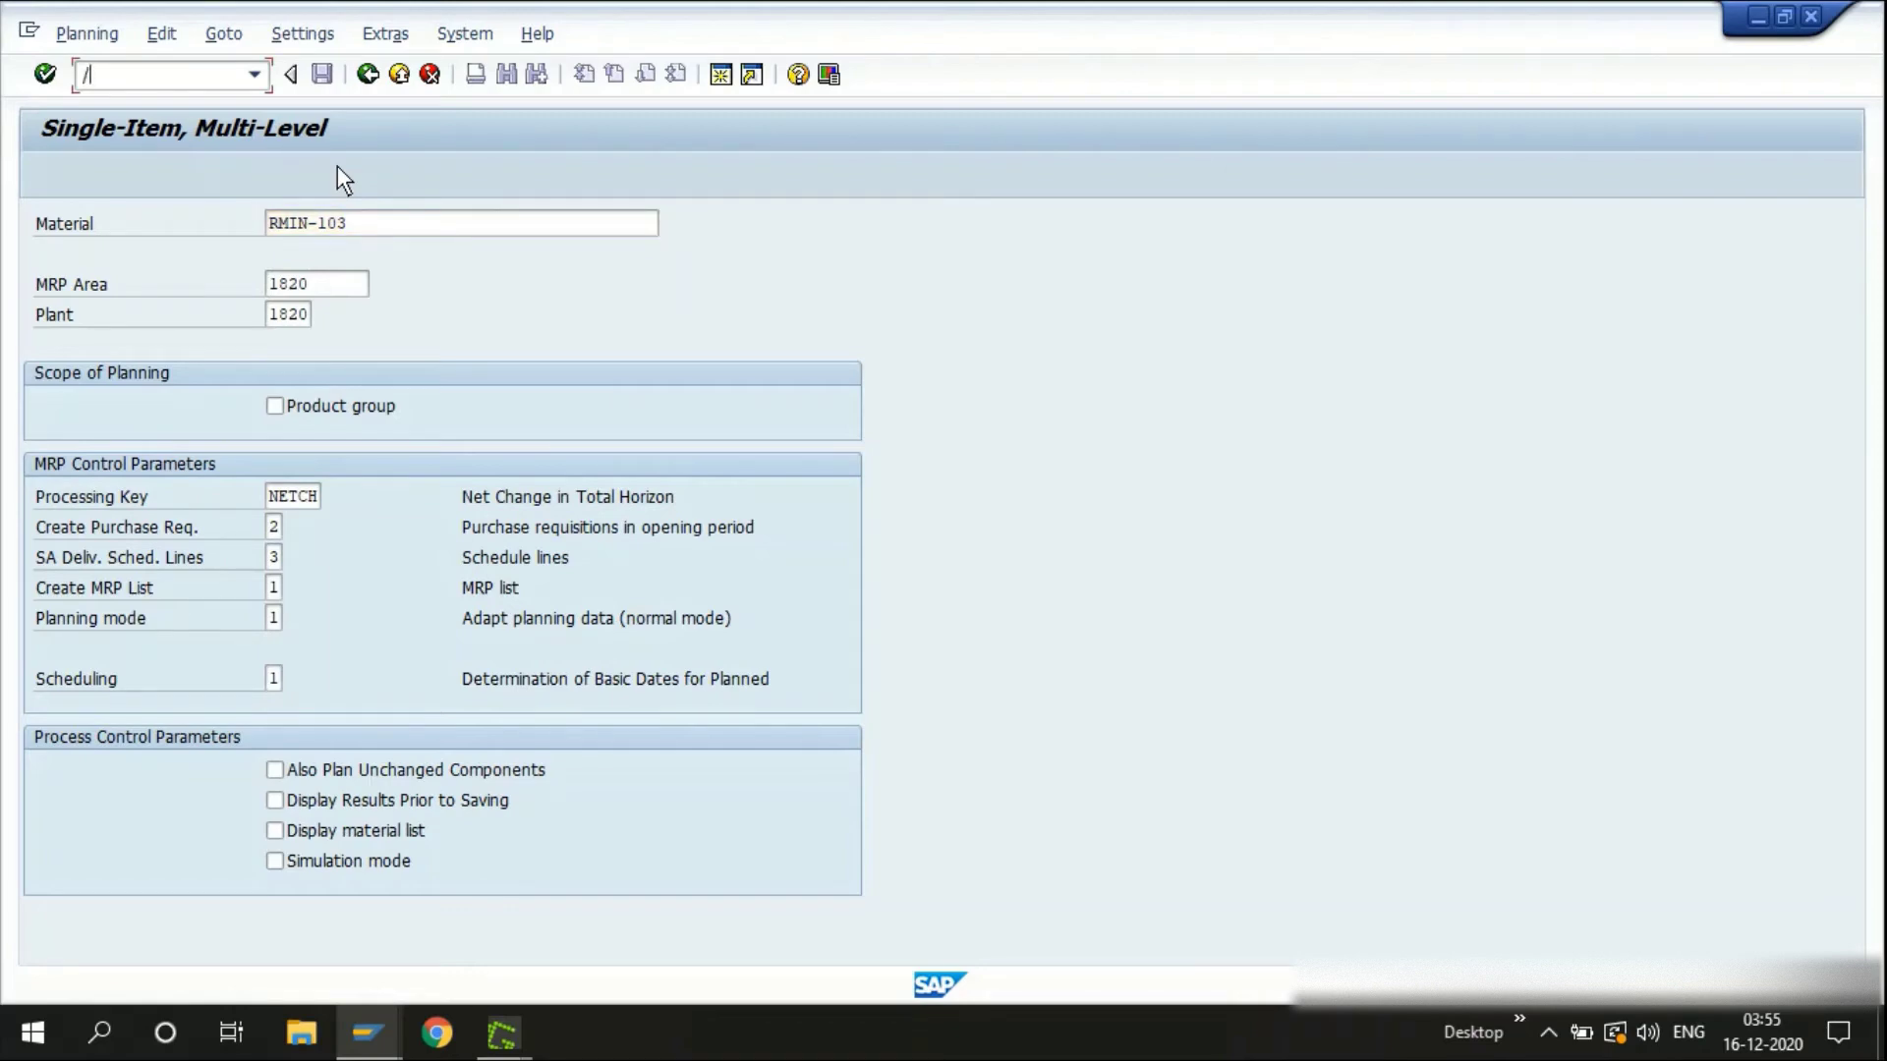
text(NMD03)
key(Return)
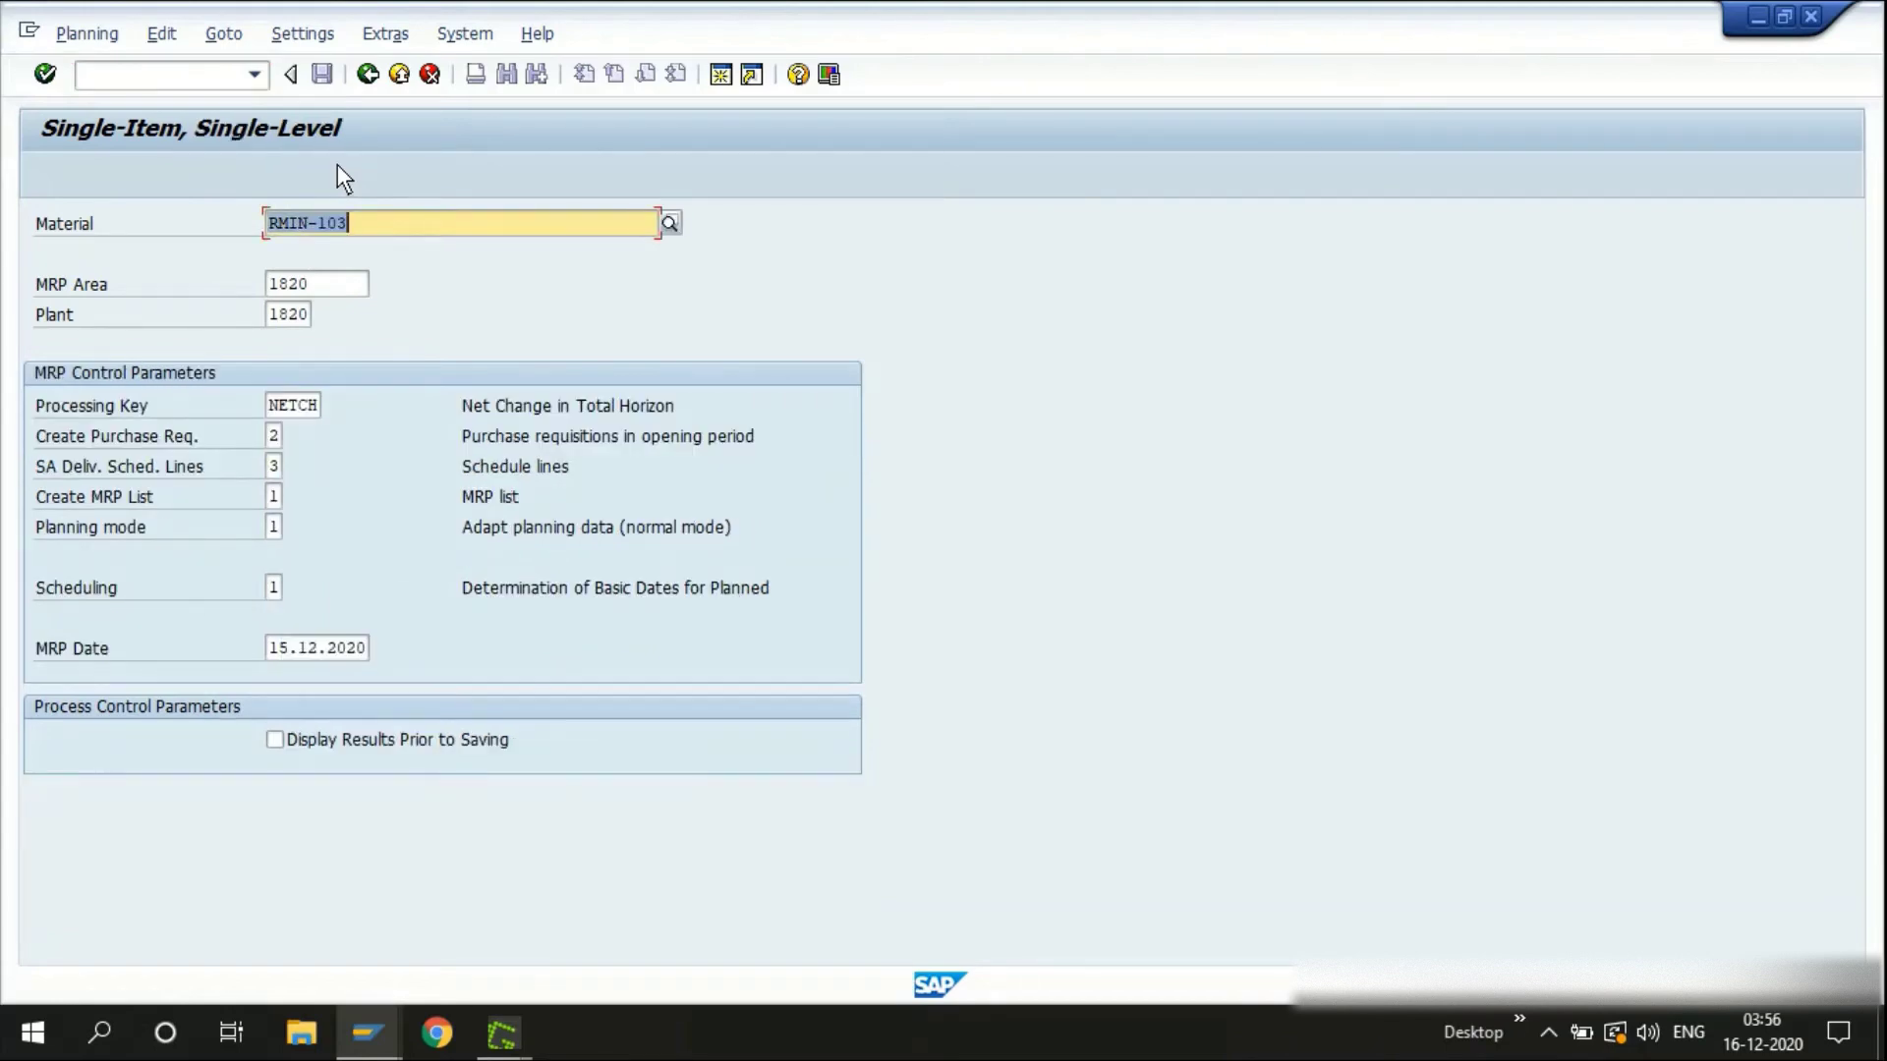
click(392, 228)
click(320, 288)
click(303, 316)
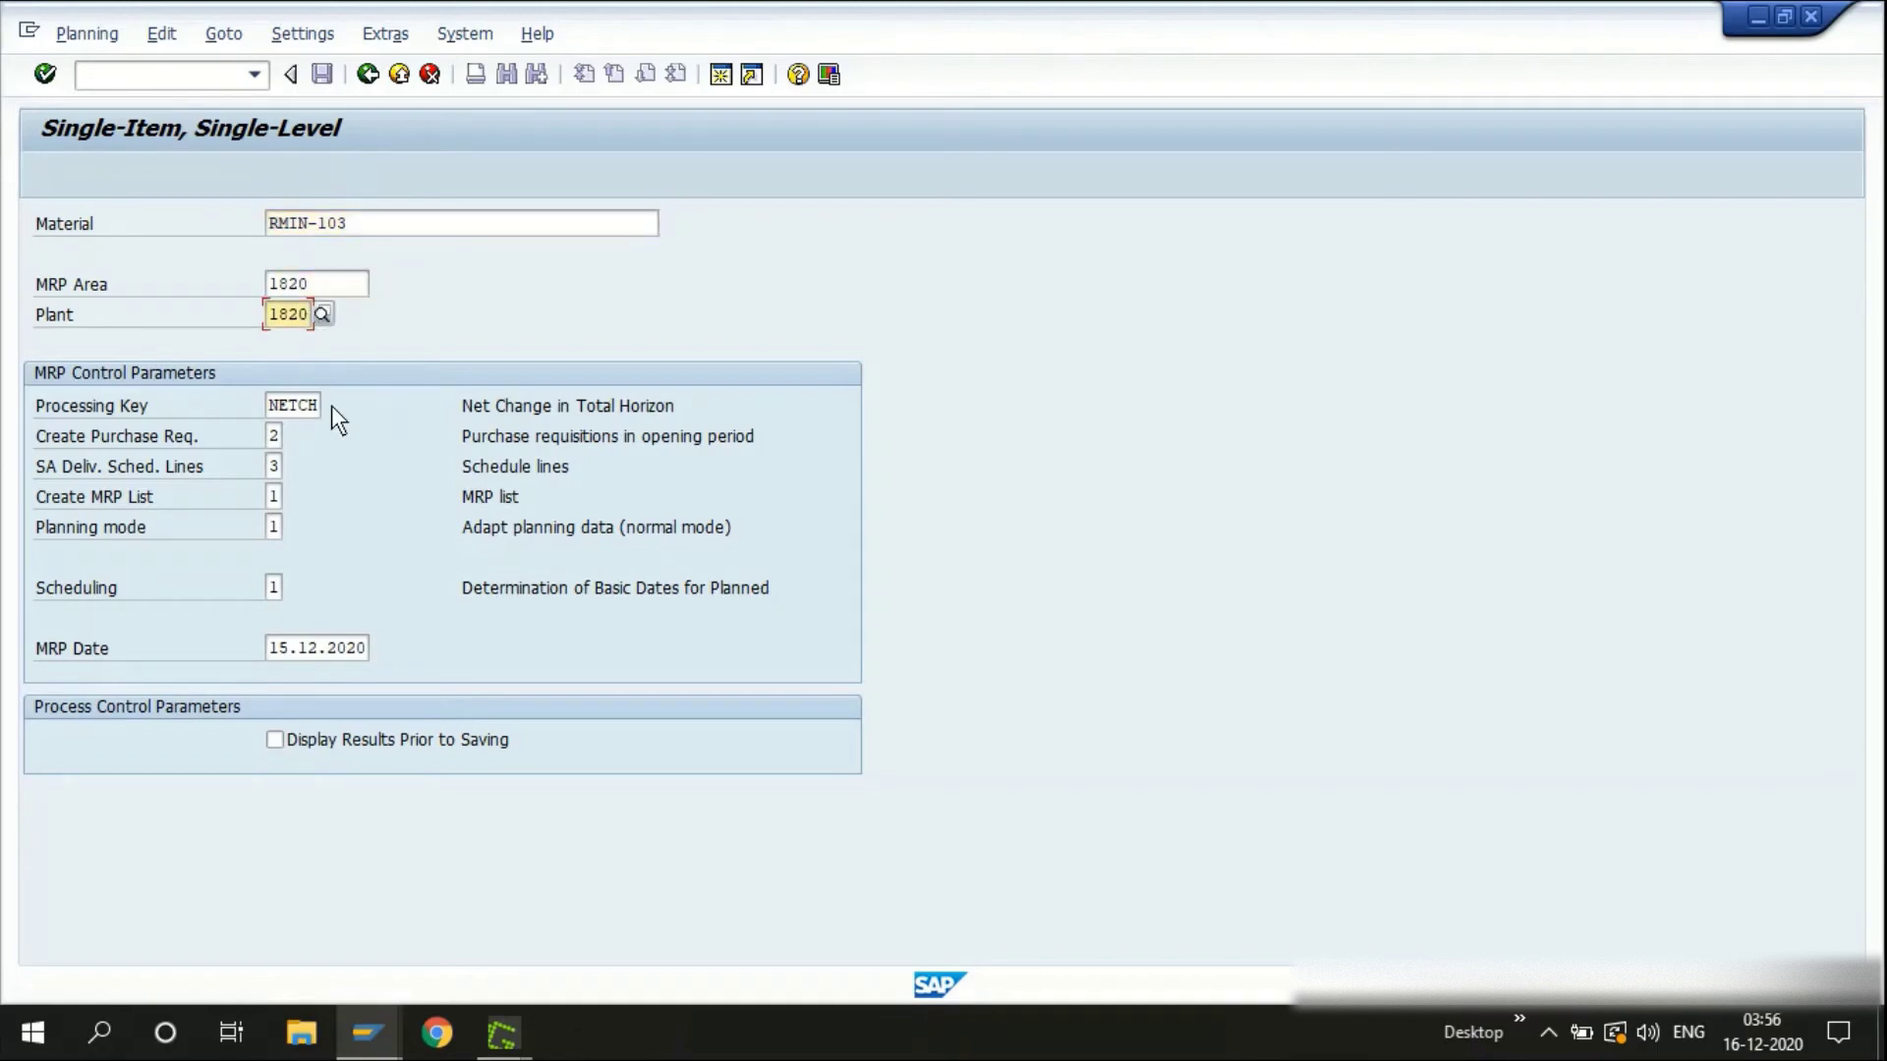
Review the possible creation indicators for purchase requisitions and close the list without choosing one
click(279, 440)
click(293, 436)
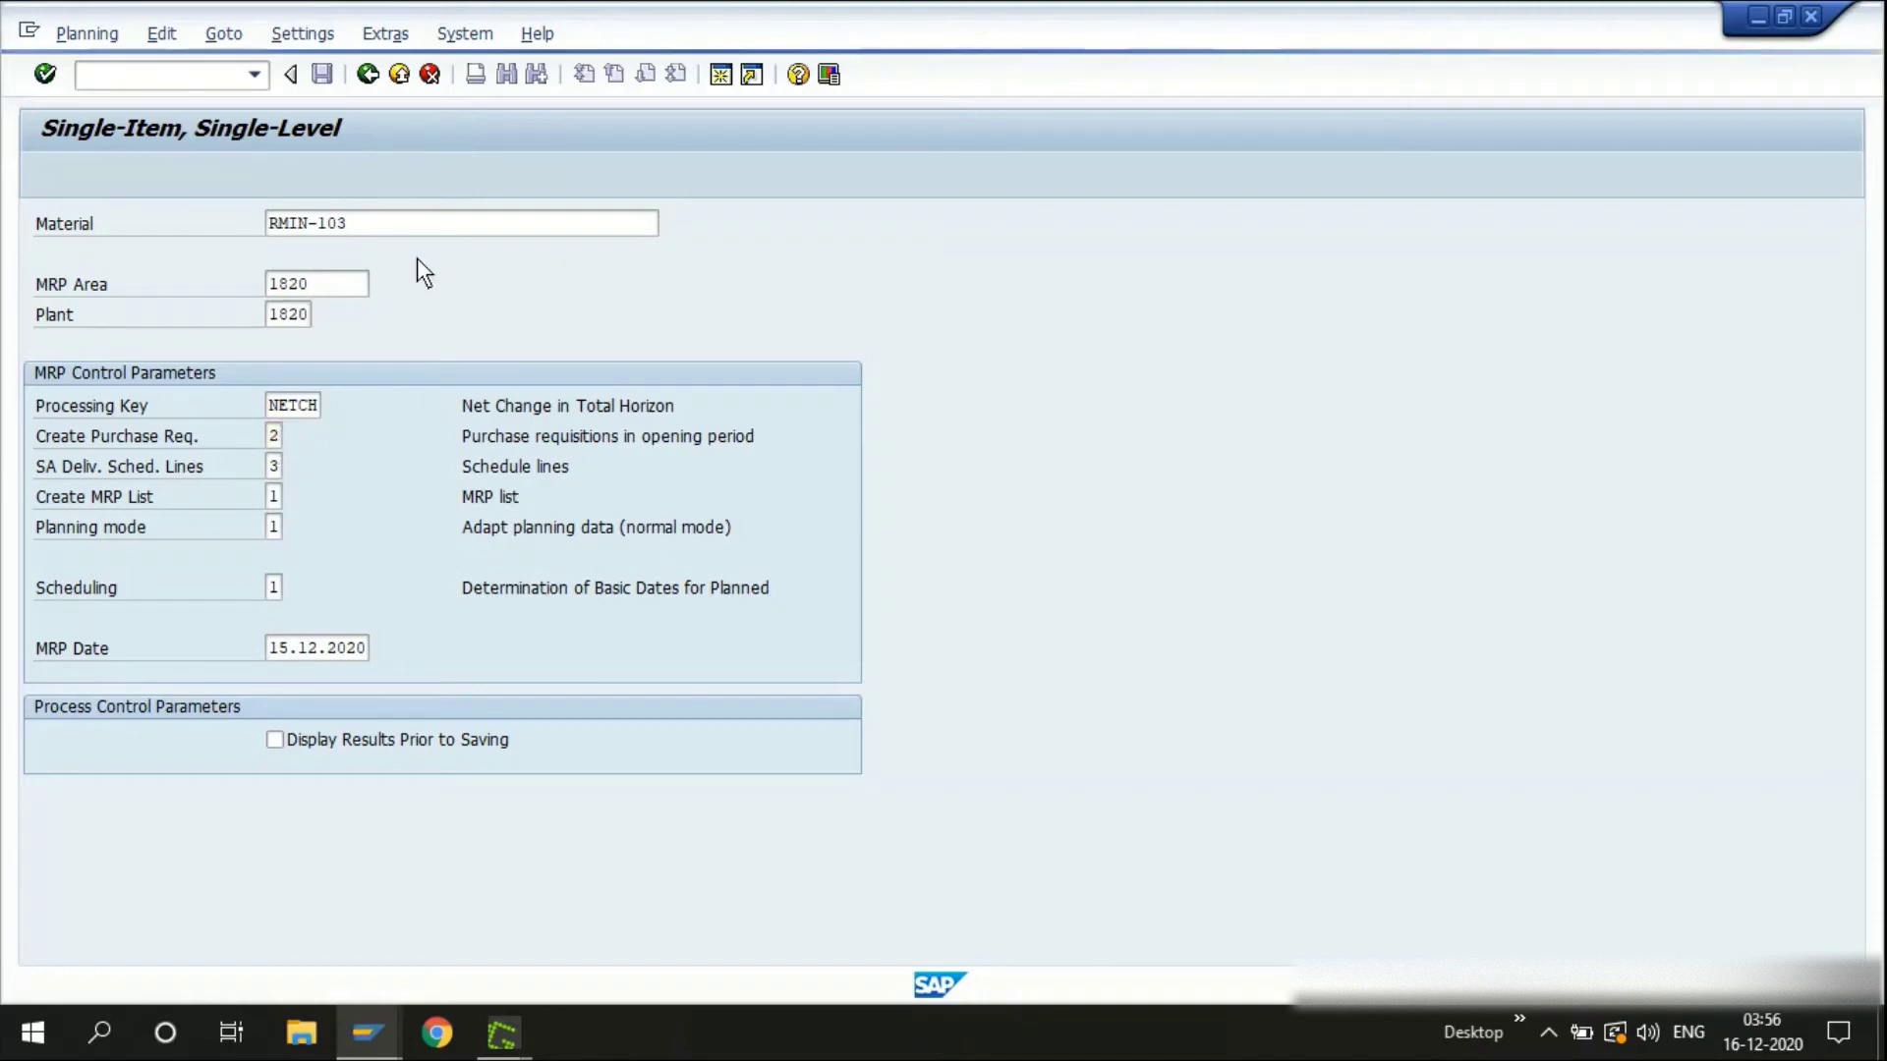
drag(340, 206, 1252, 220)
click(1215, 345)
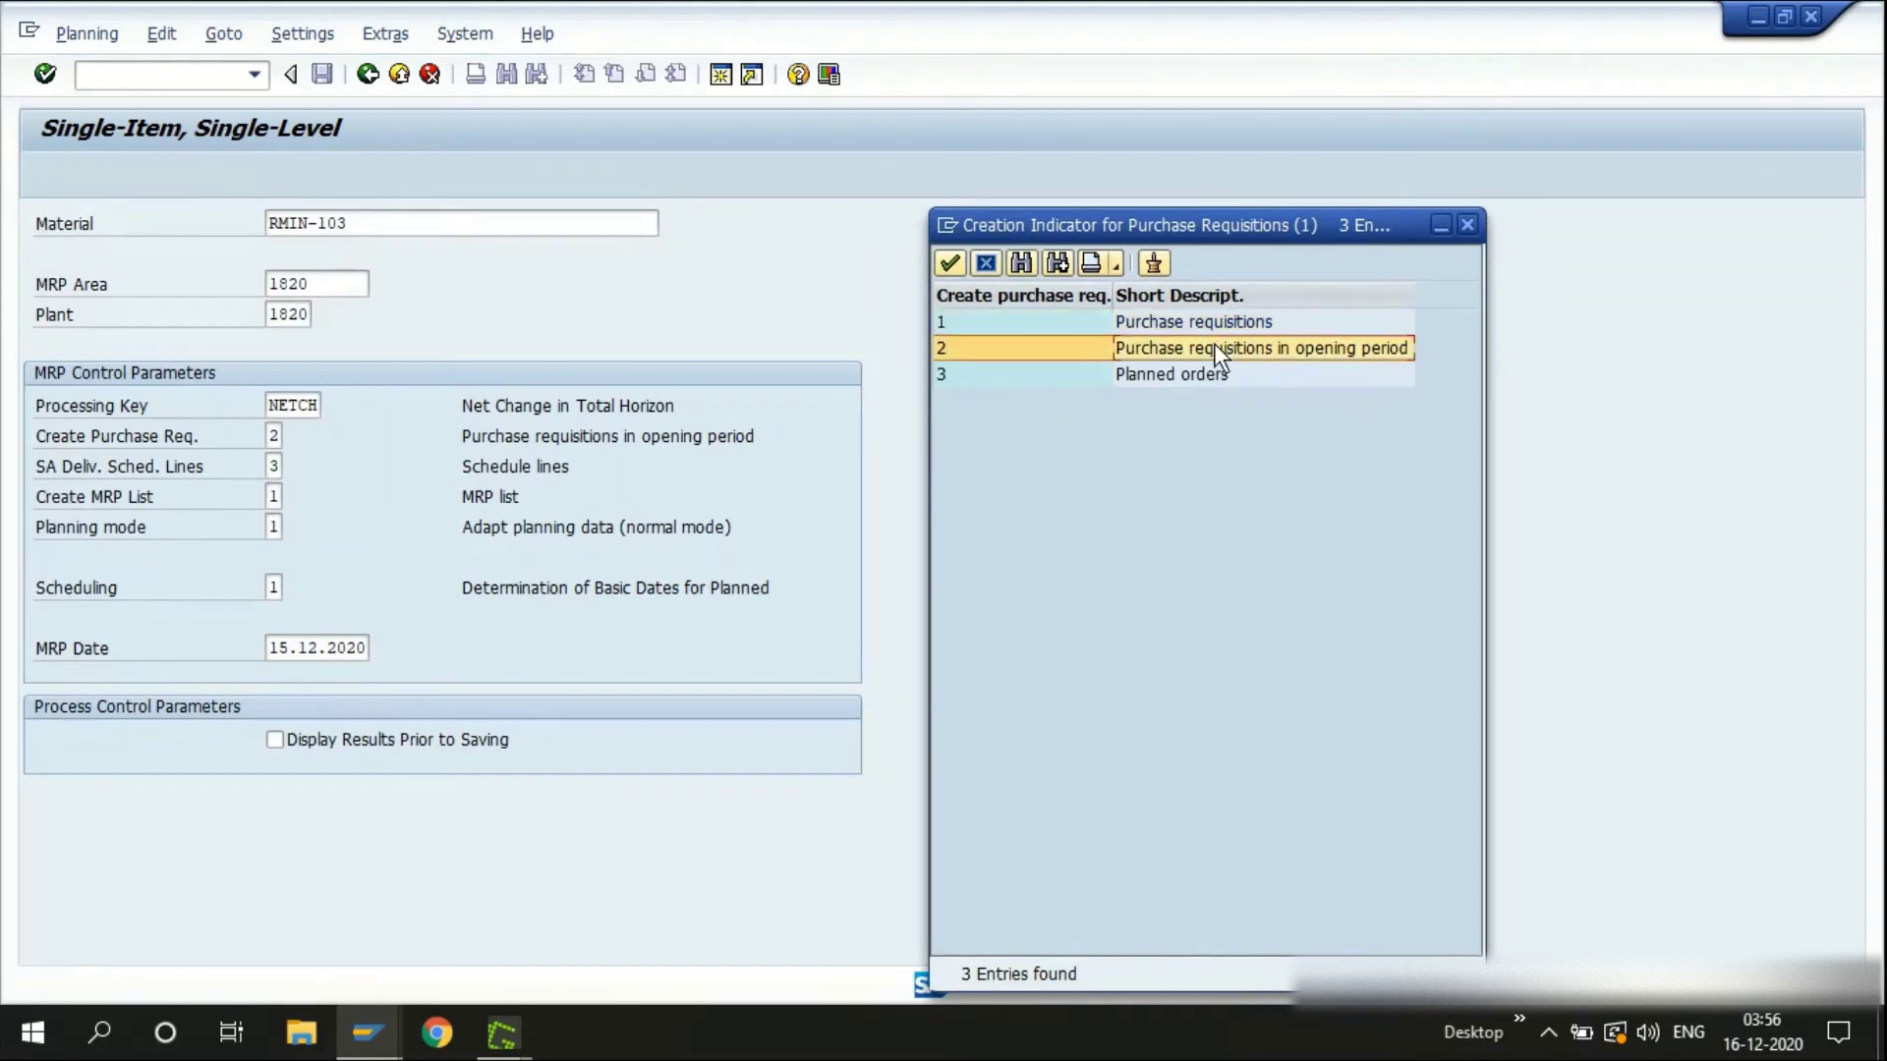
click(1176, 378)
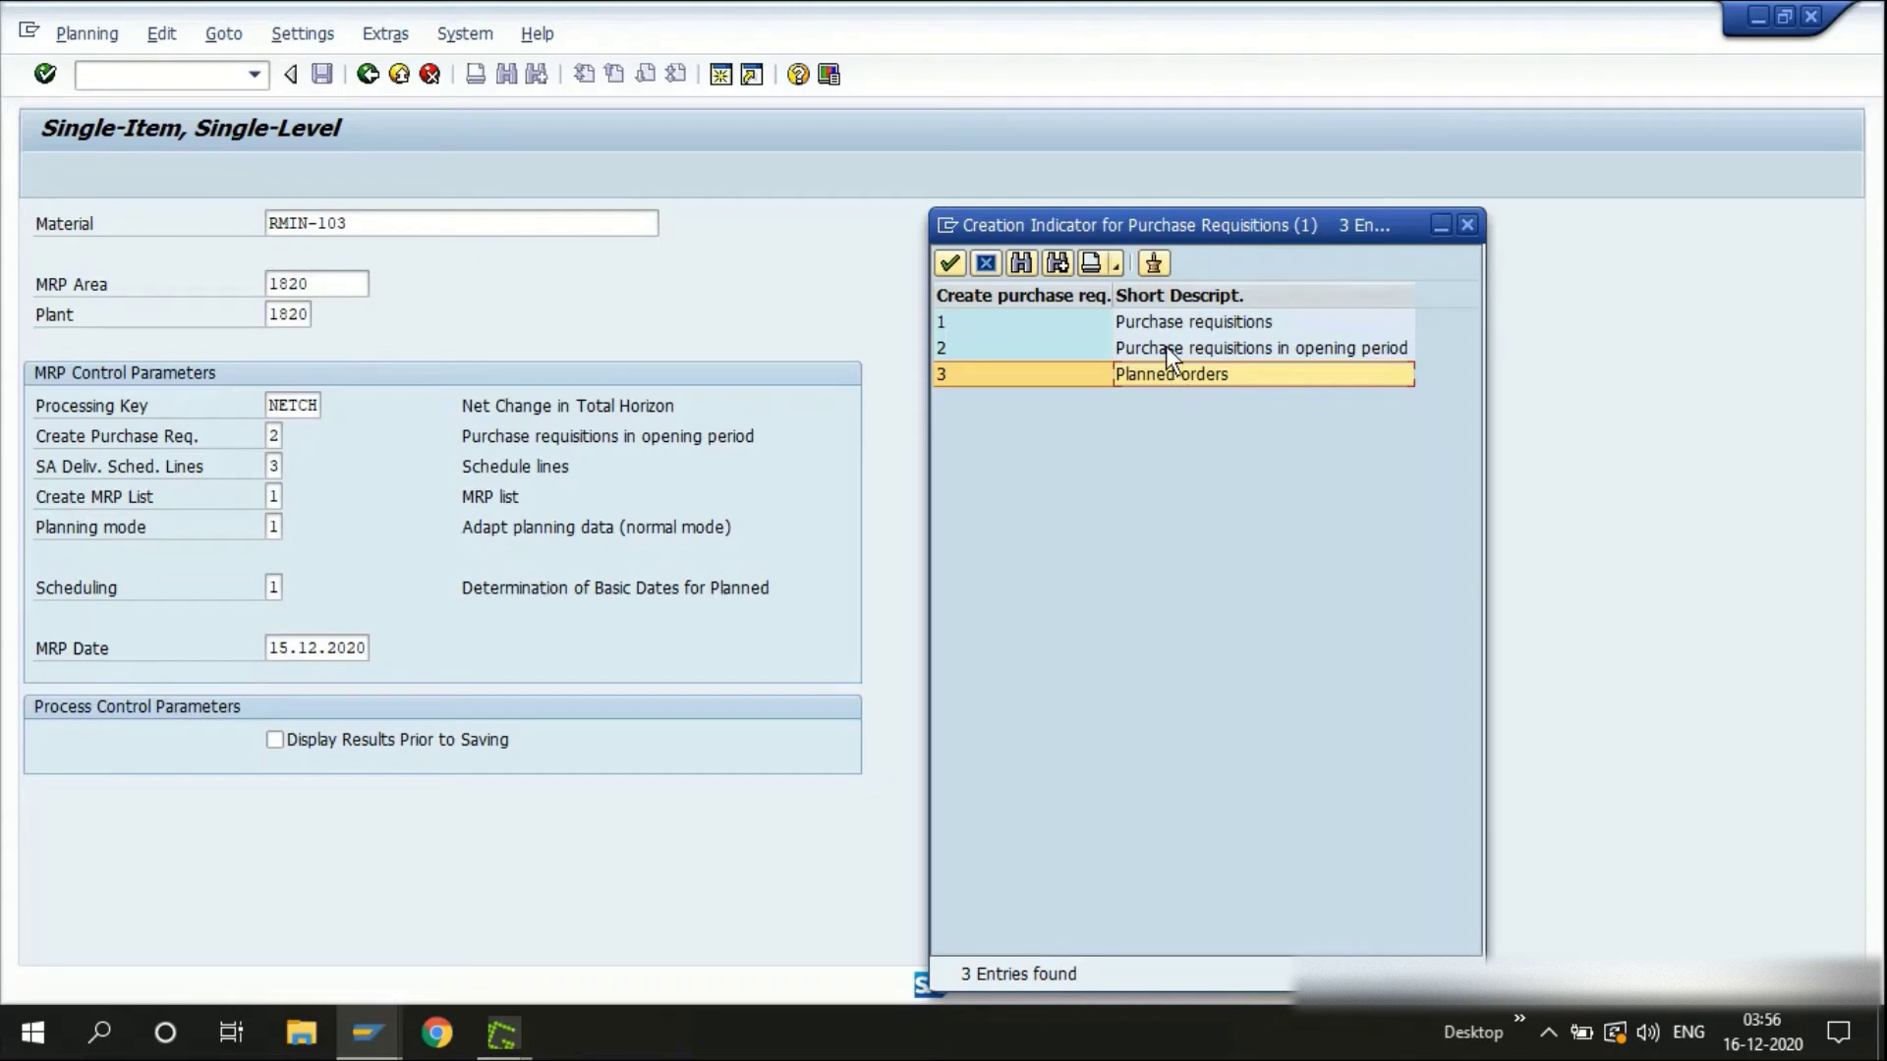
click(1158, 329)
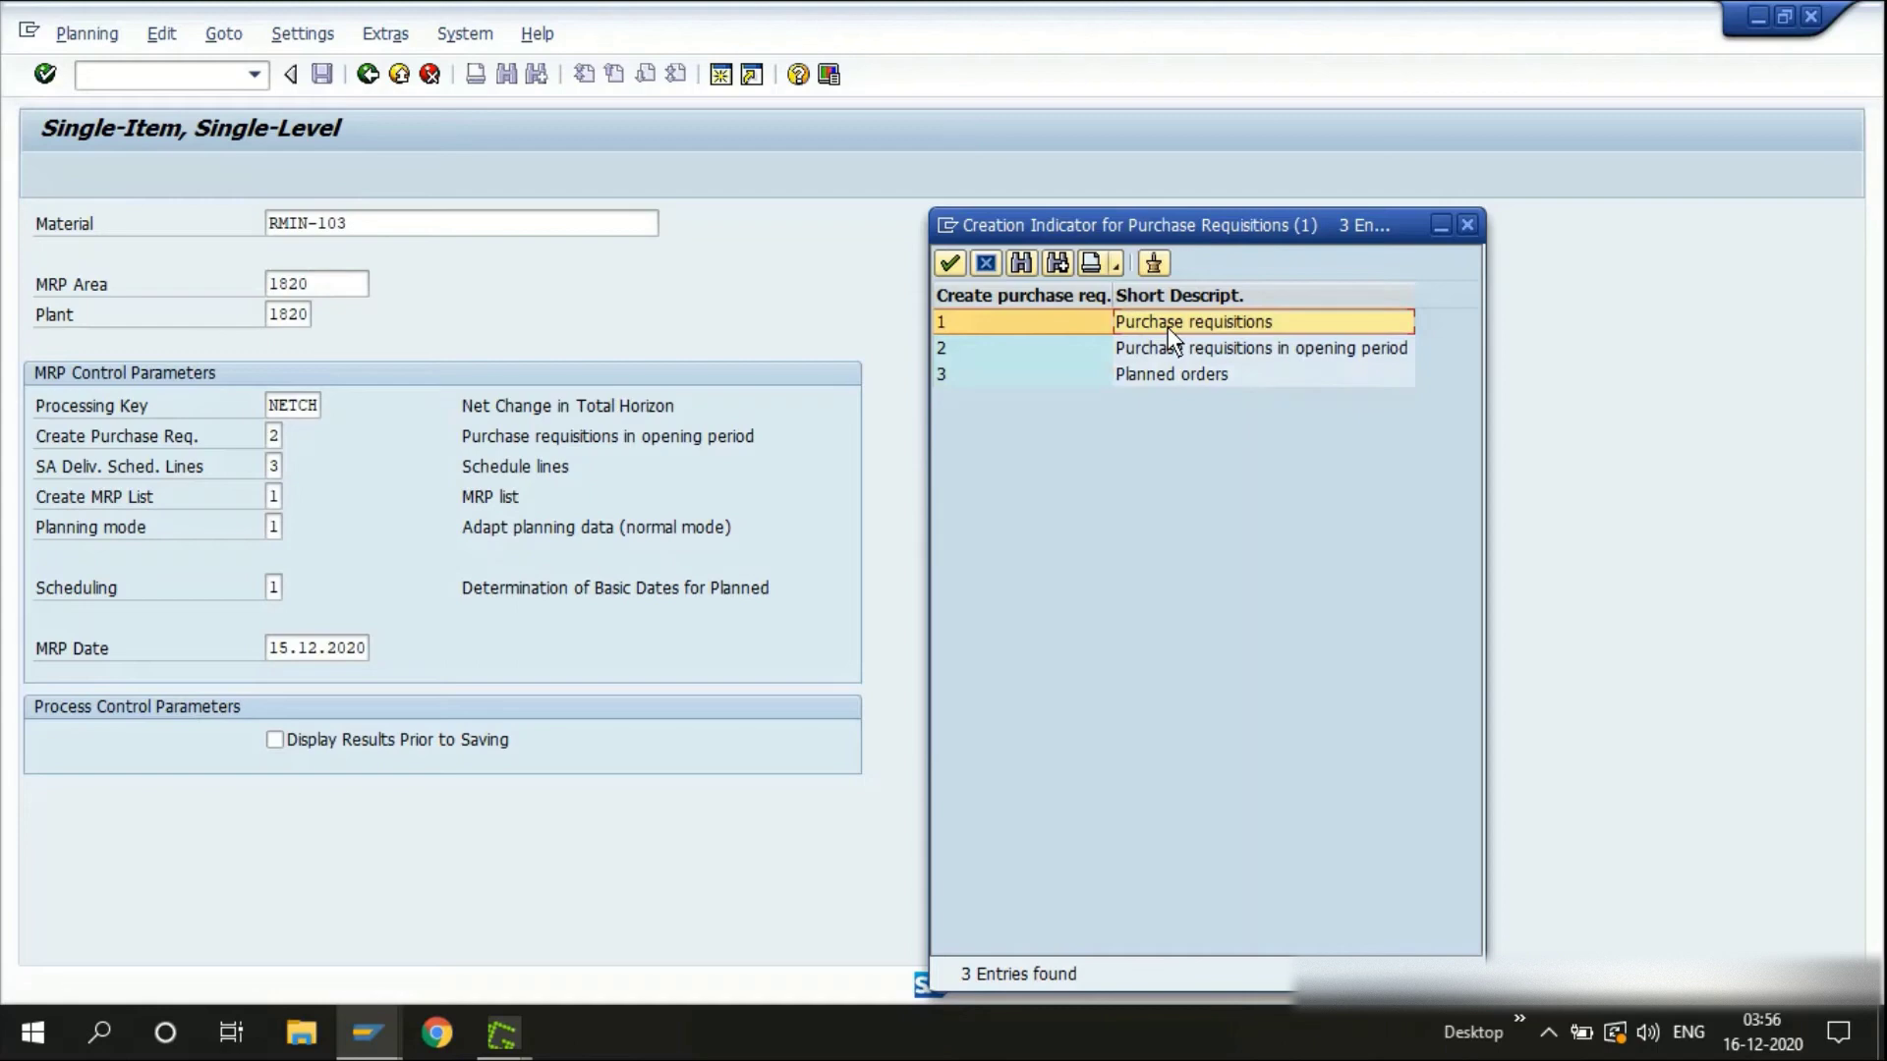
click(1172, 350)
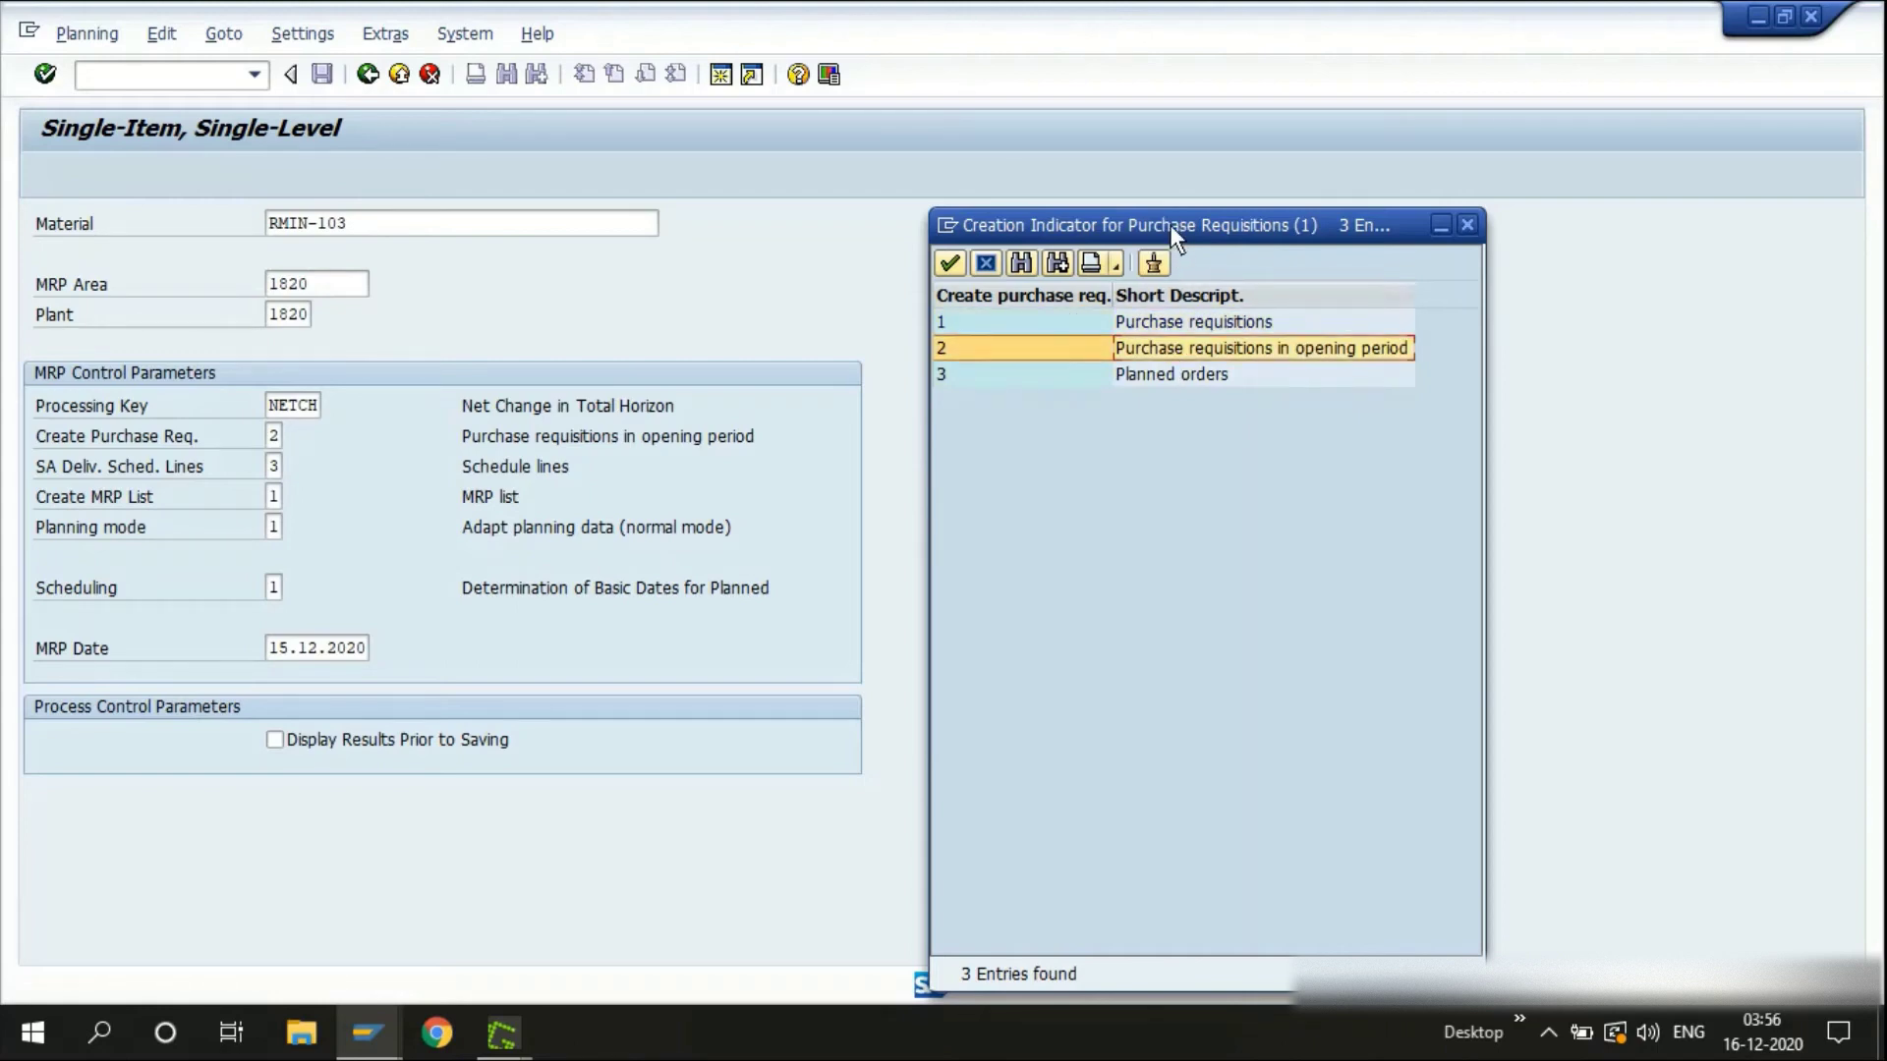
drag(1170, 225, 1049, 203)
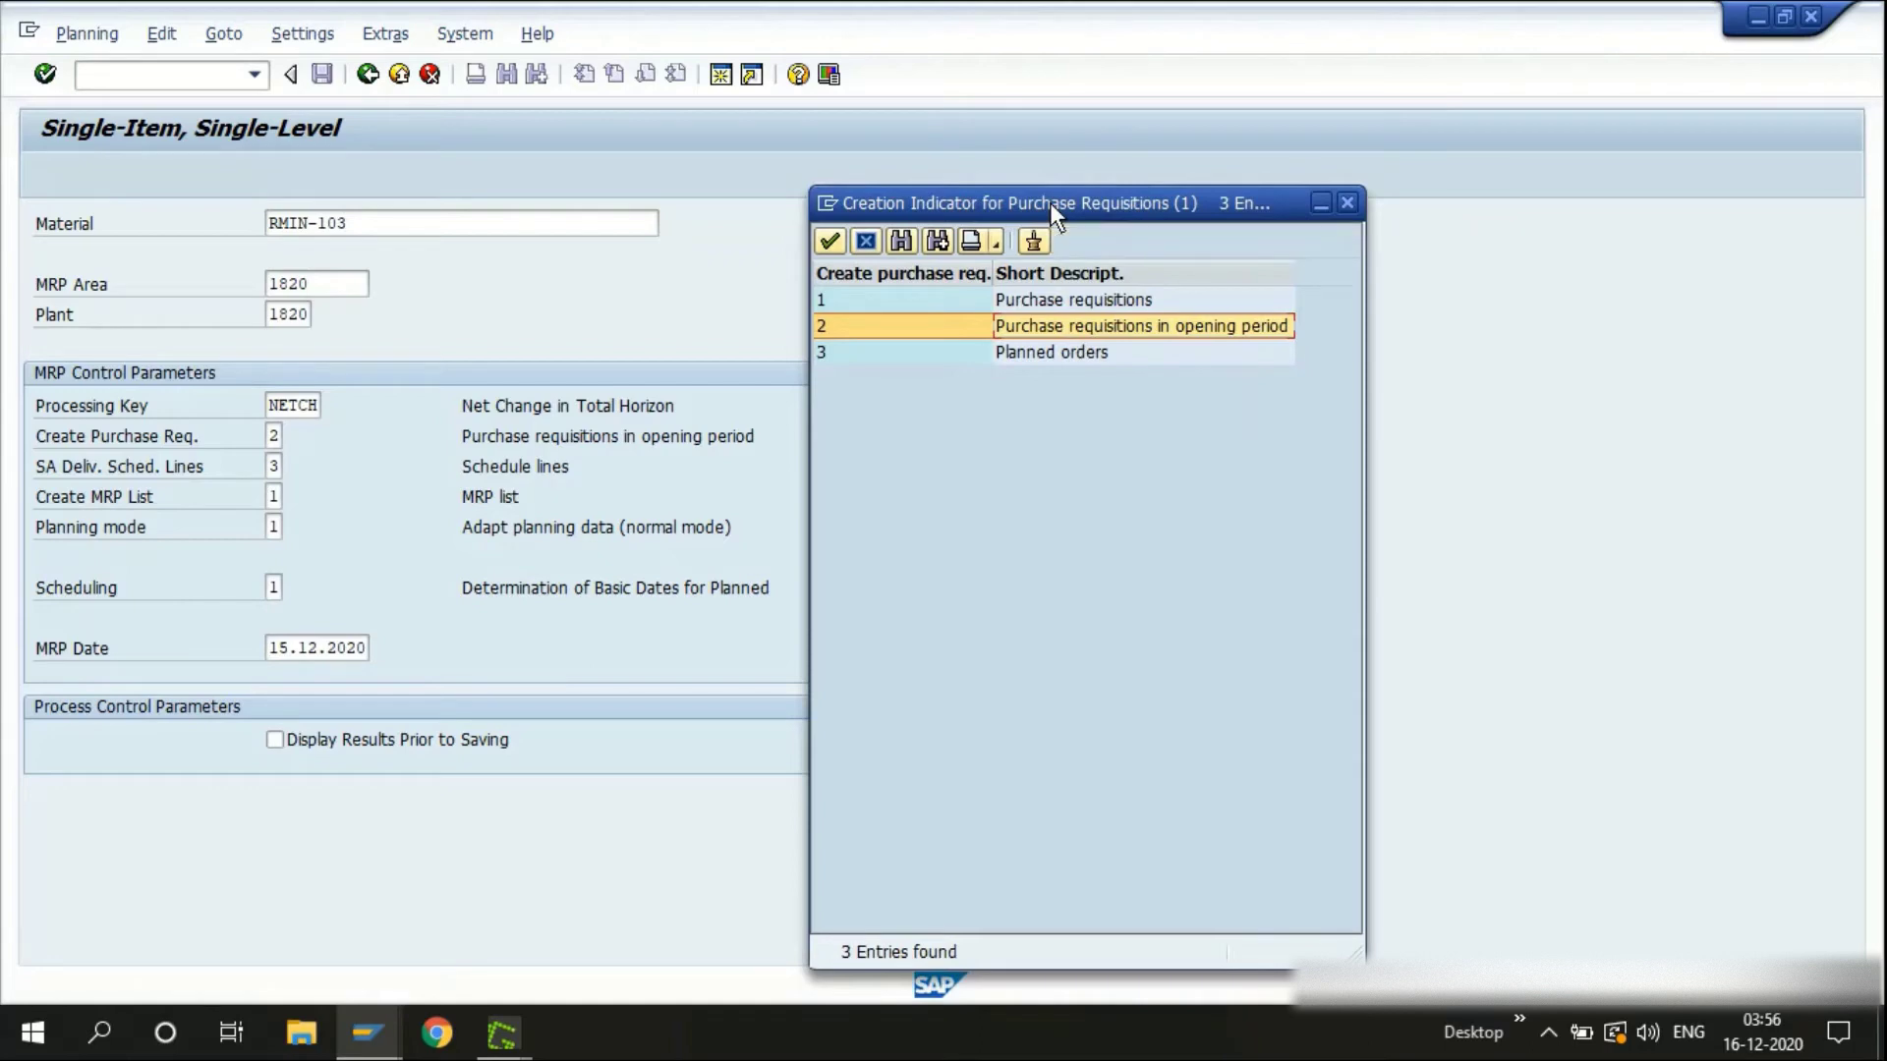
click(867, 239)
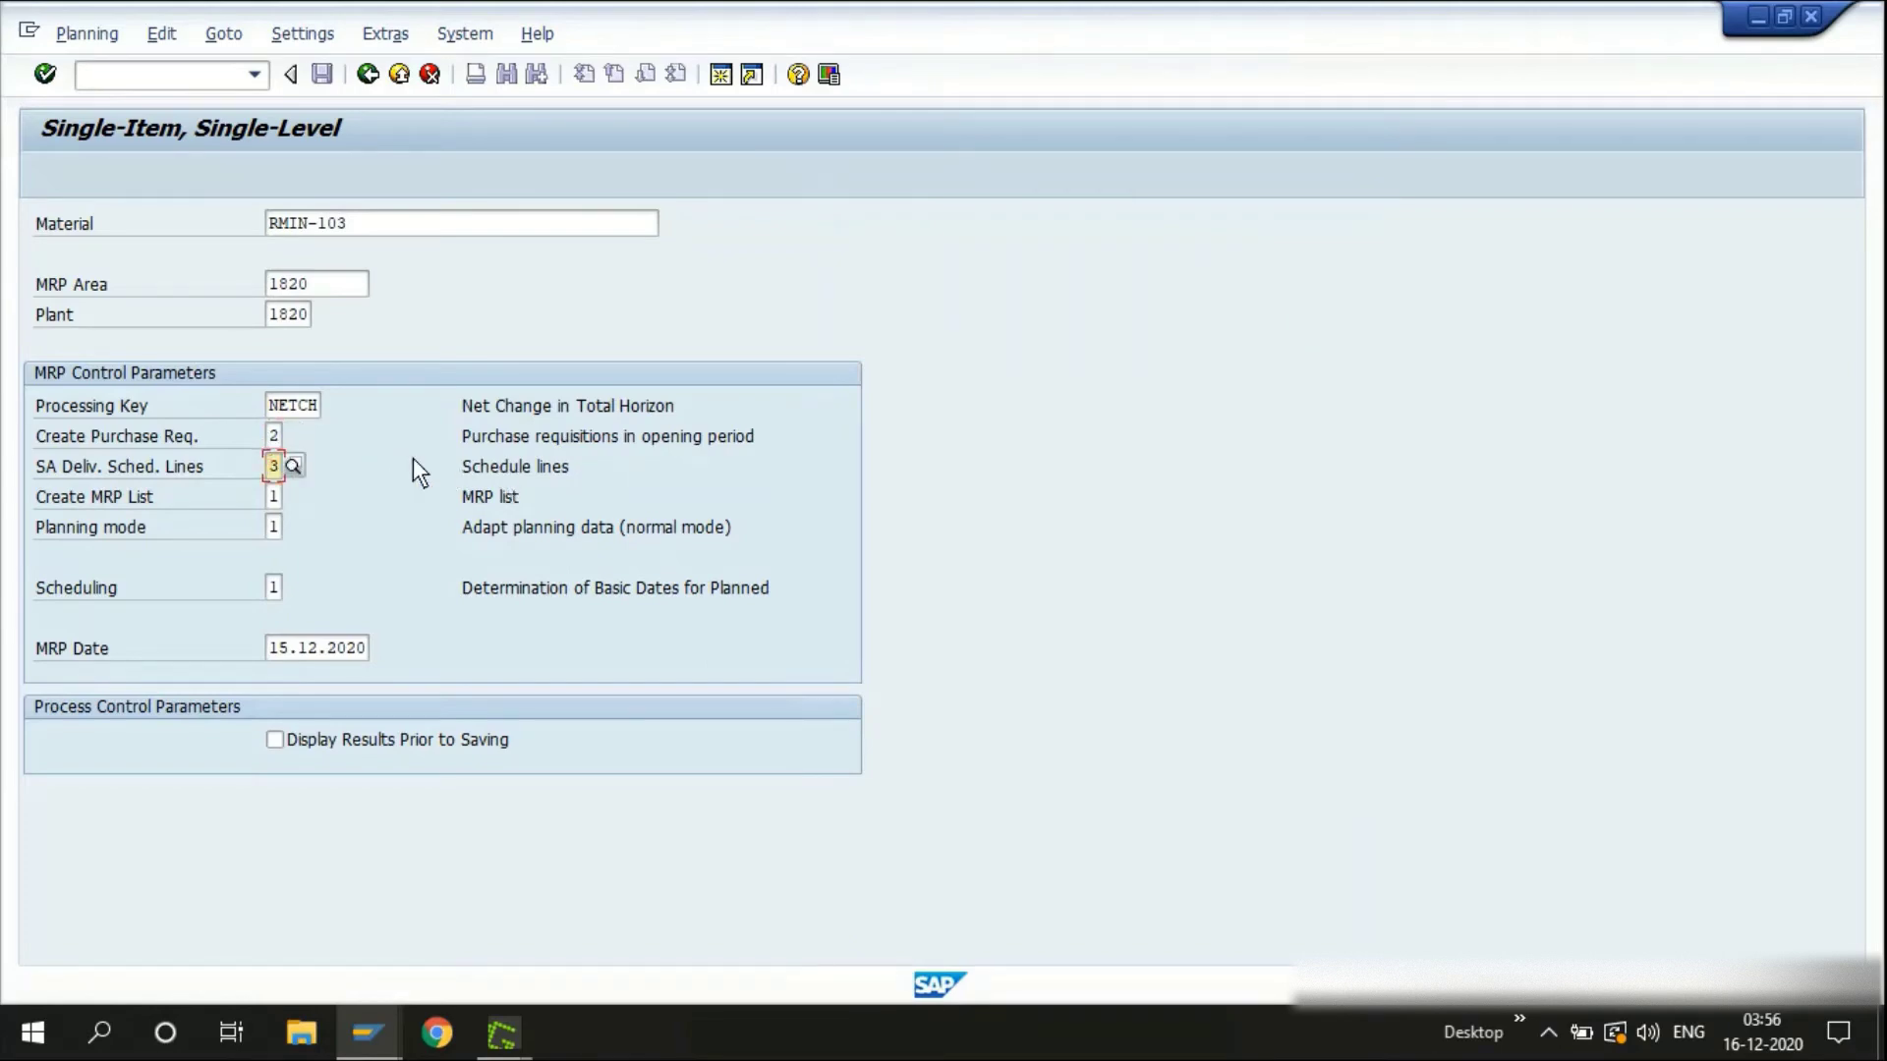
Review the possible values for scheduling agreement delivery schedule lines and close the list without choosing one
click(385, 222)
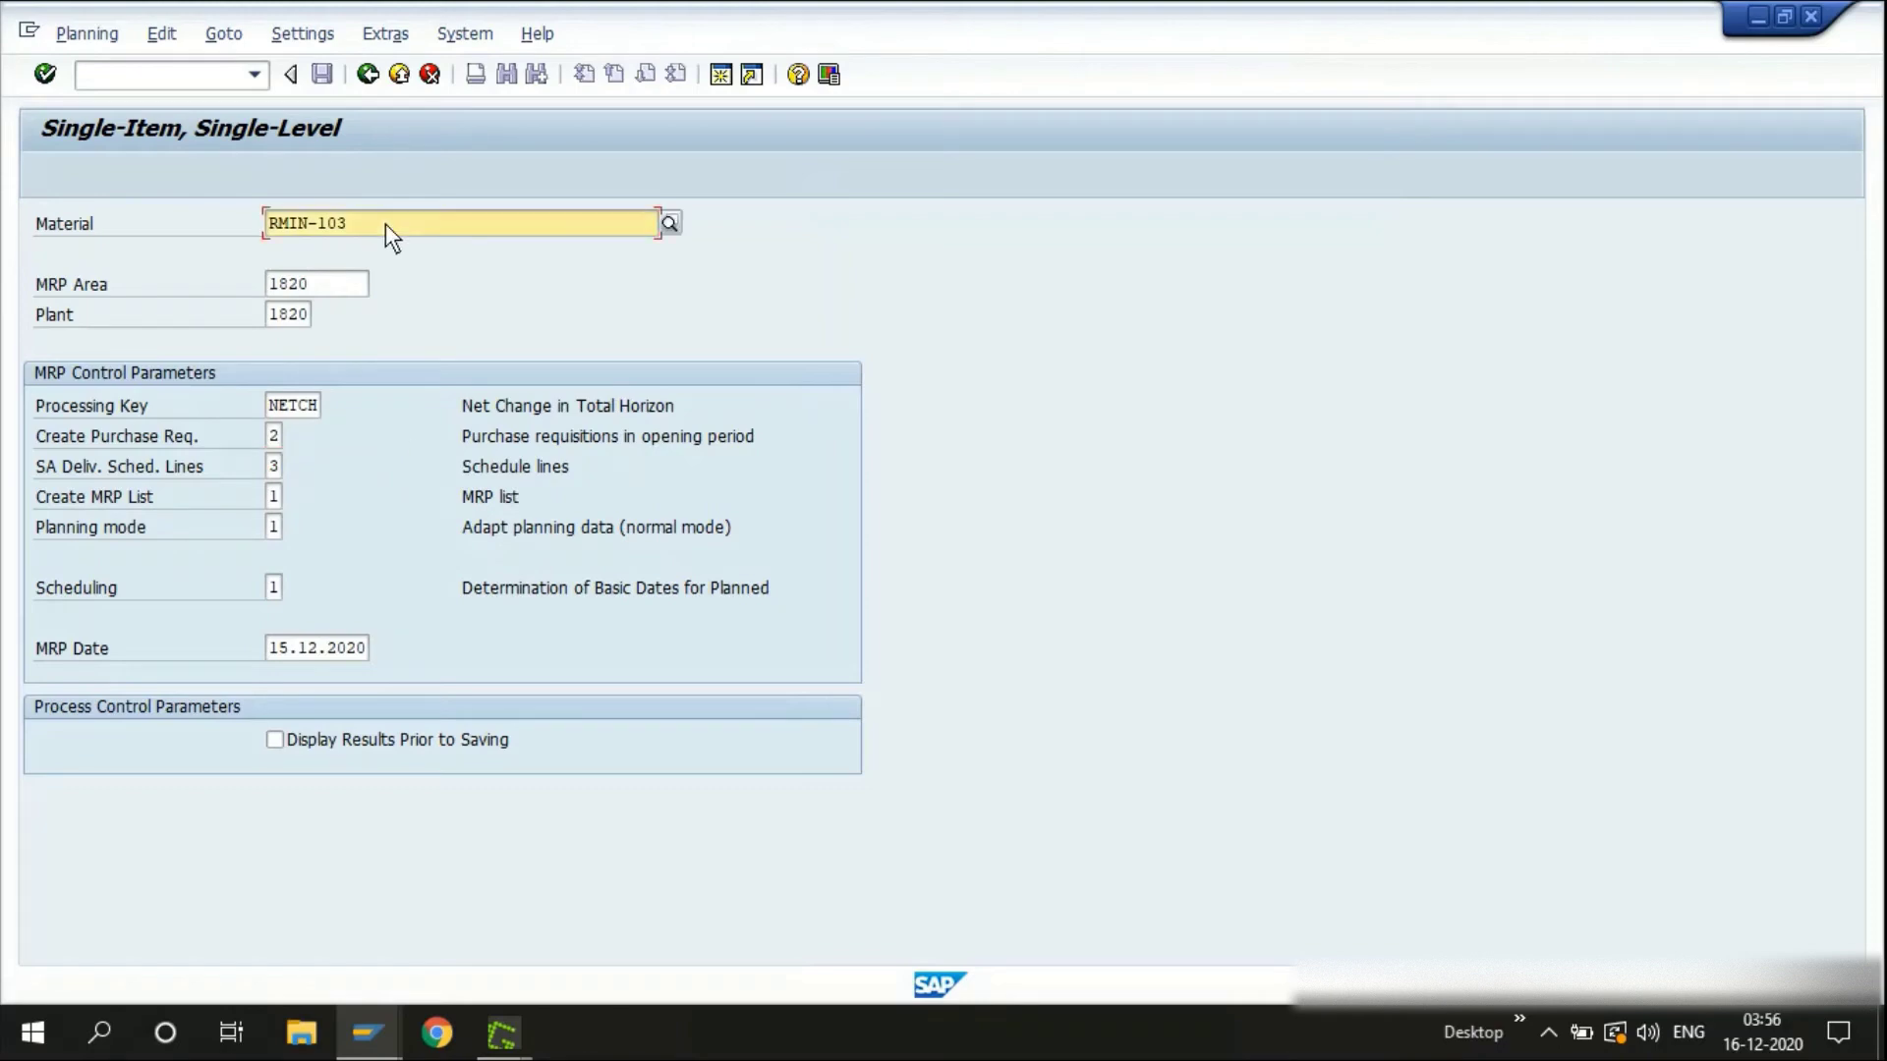
click(275, 460)
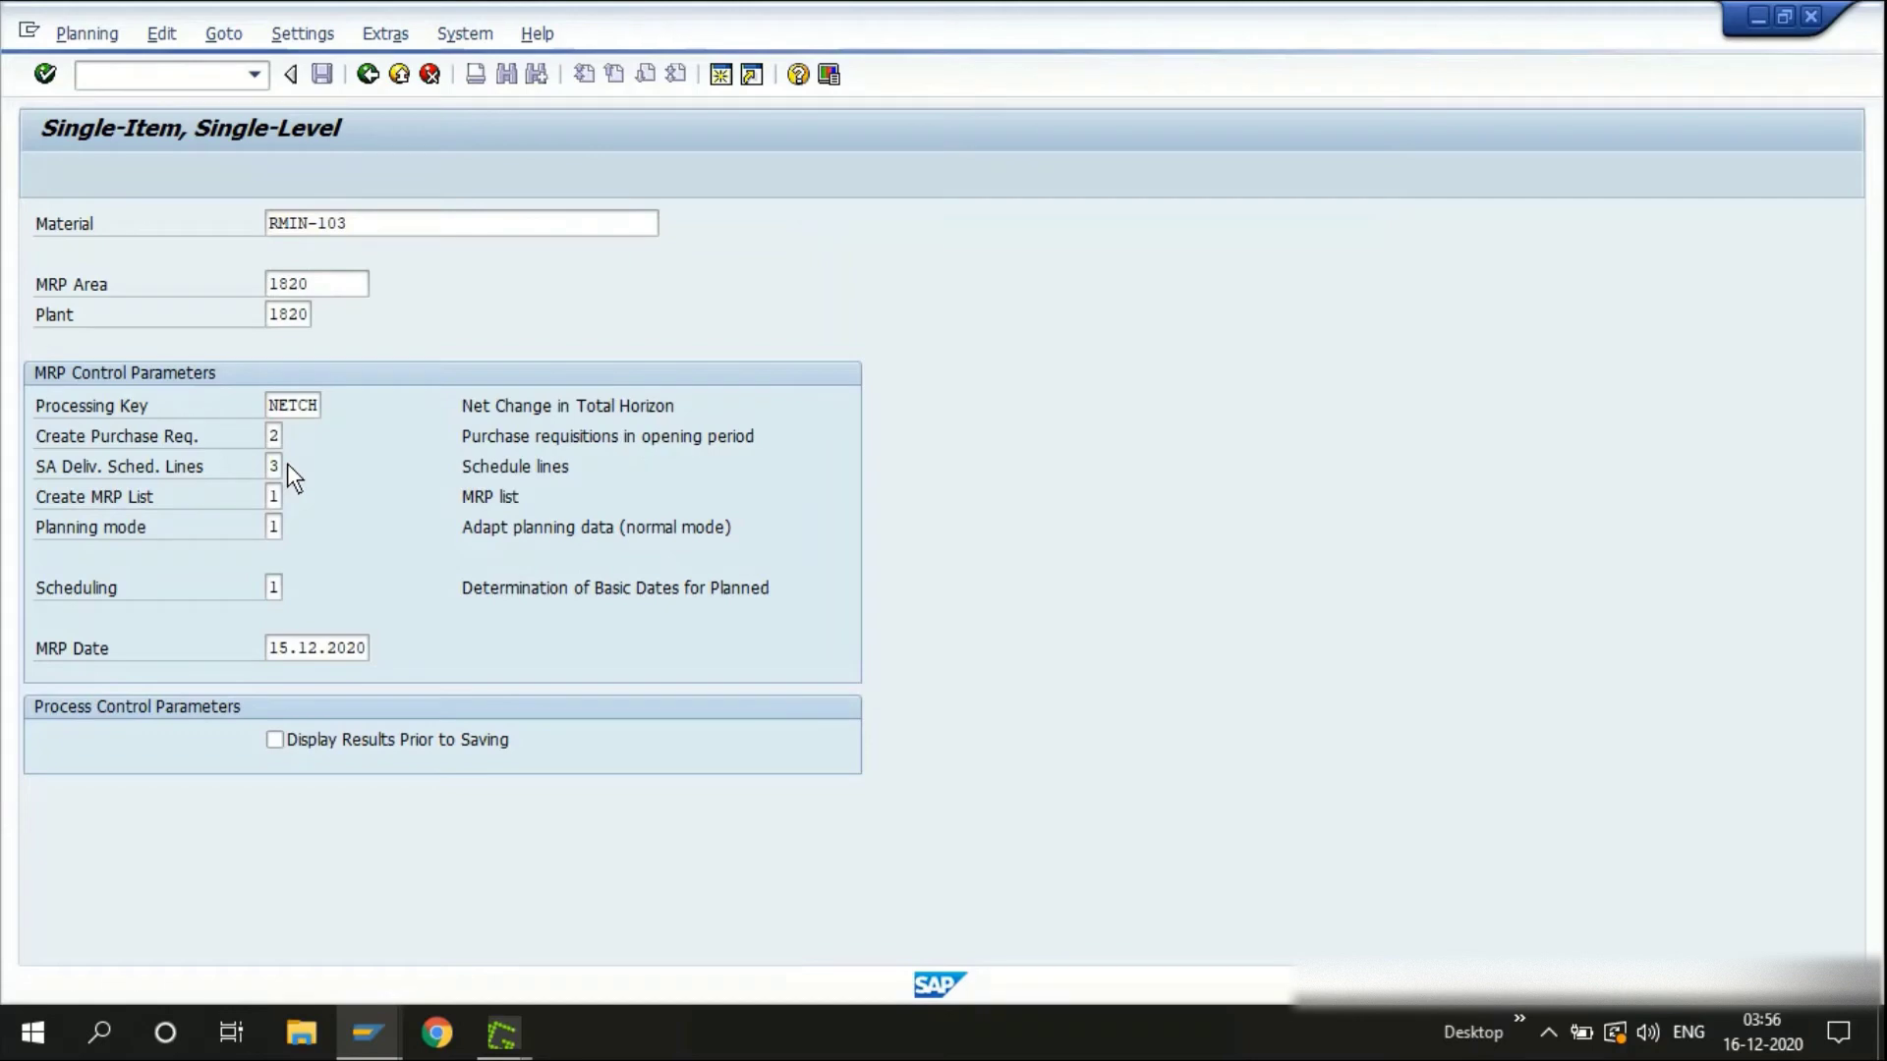
click(287, 463)
drag(280, 209, 1035, 281)
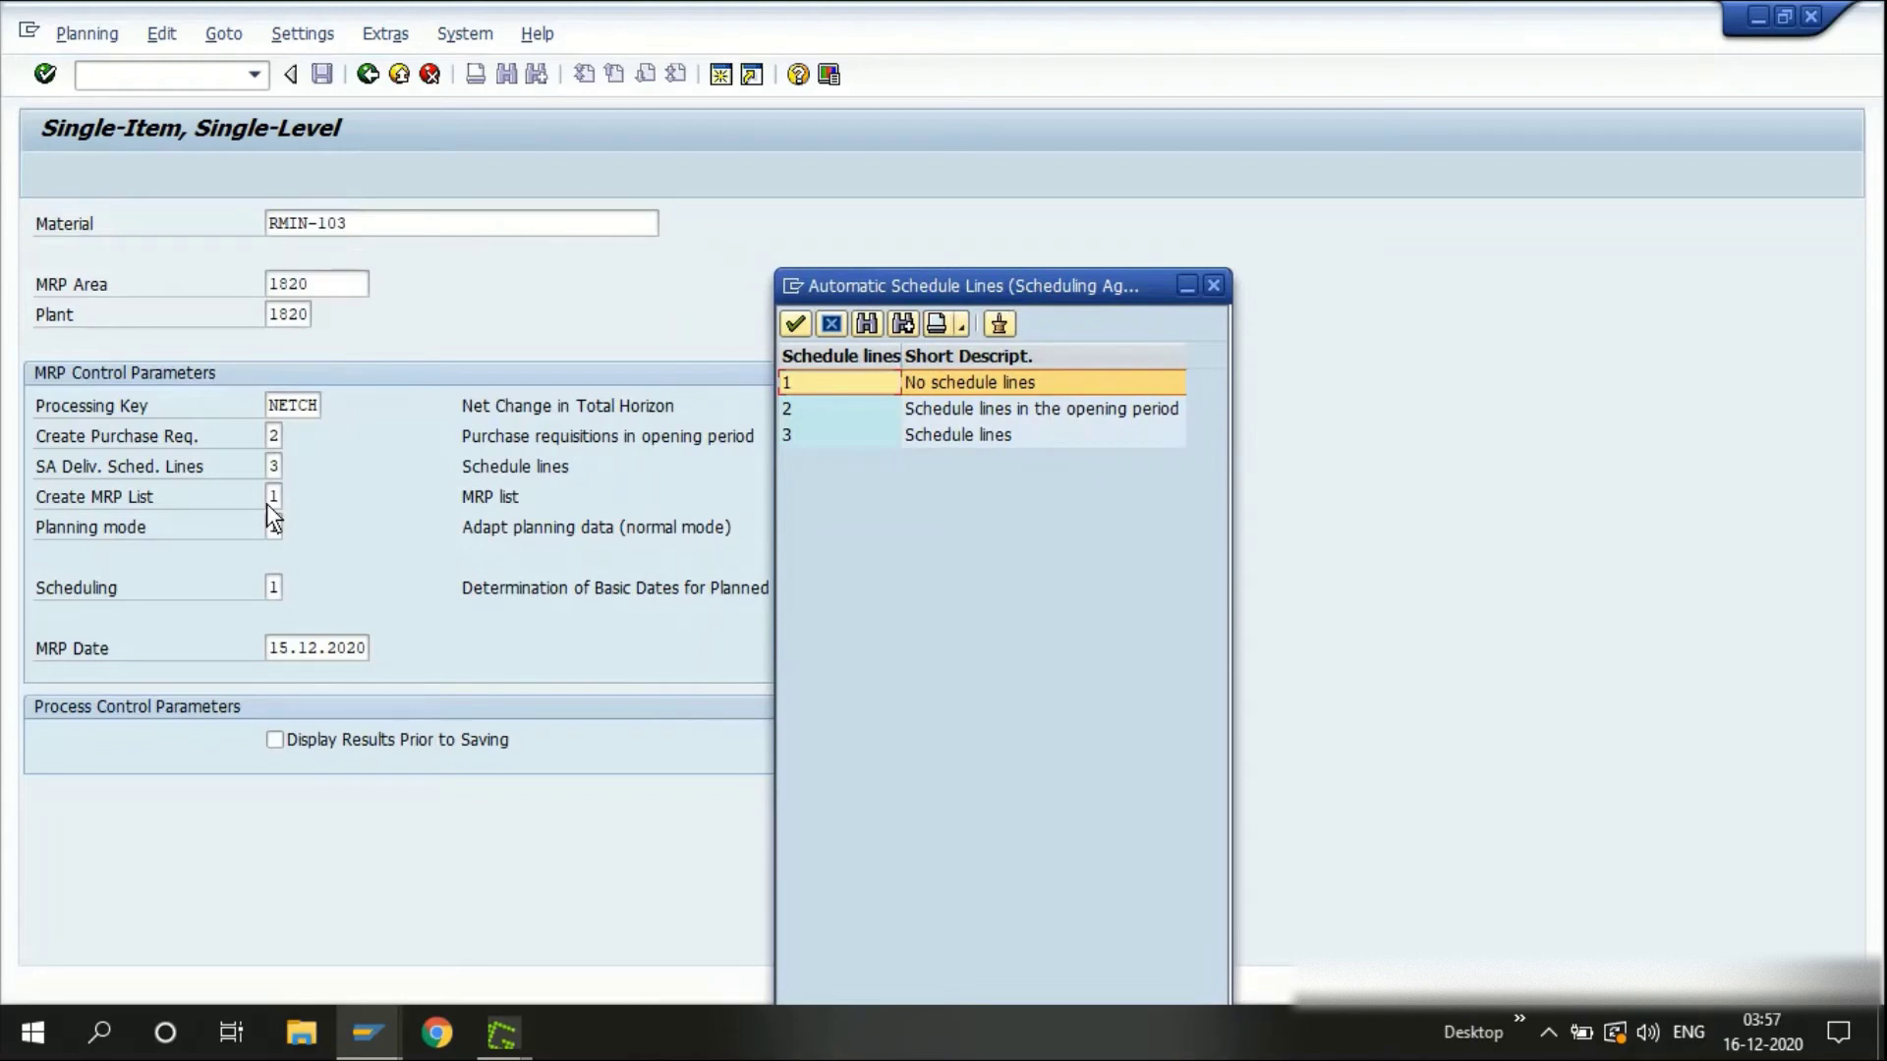
click(830, 324)
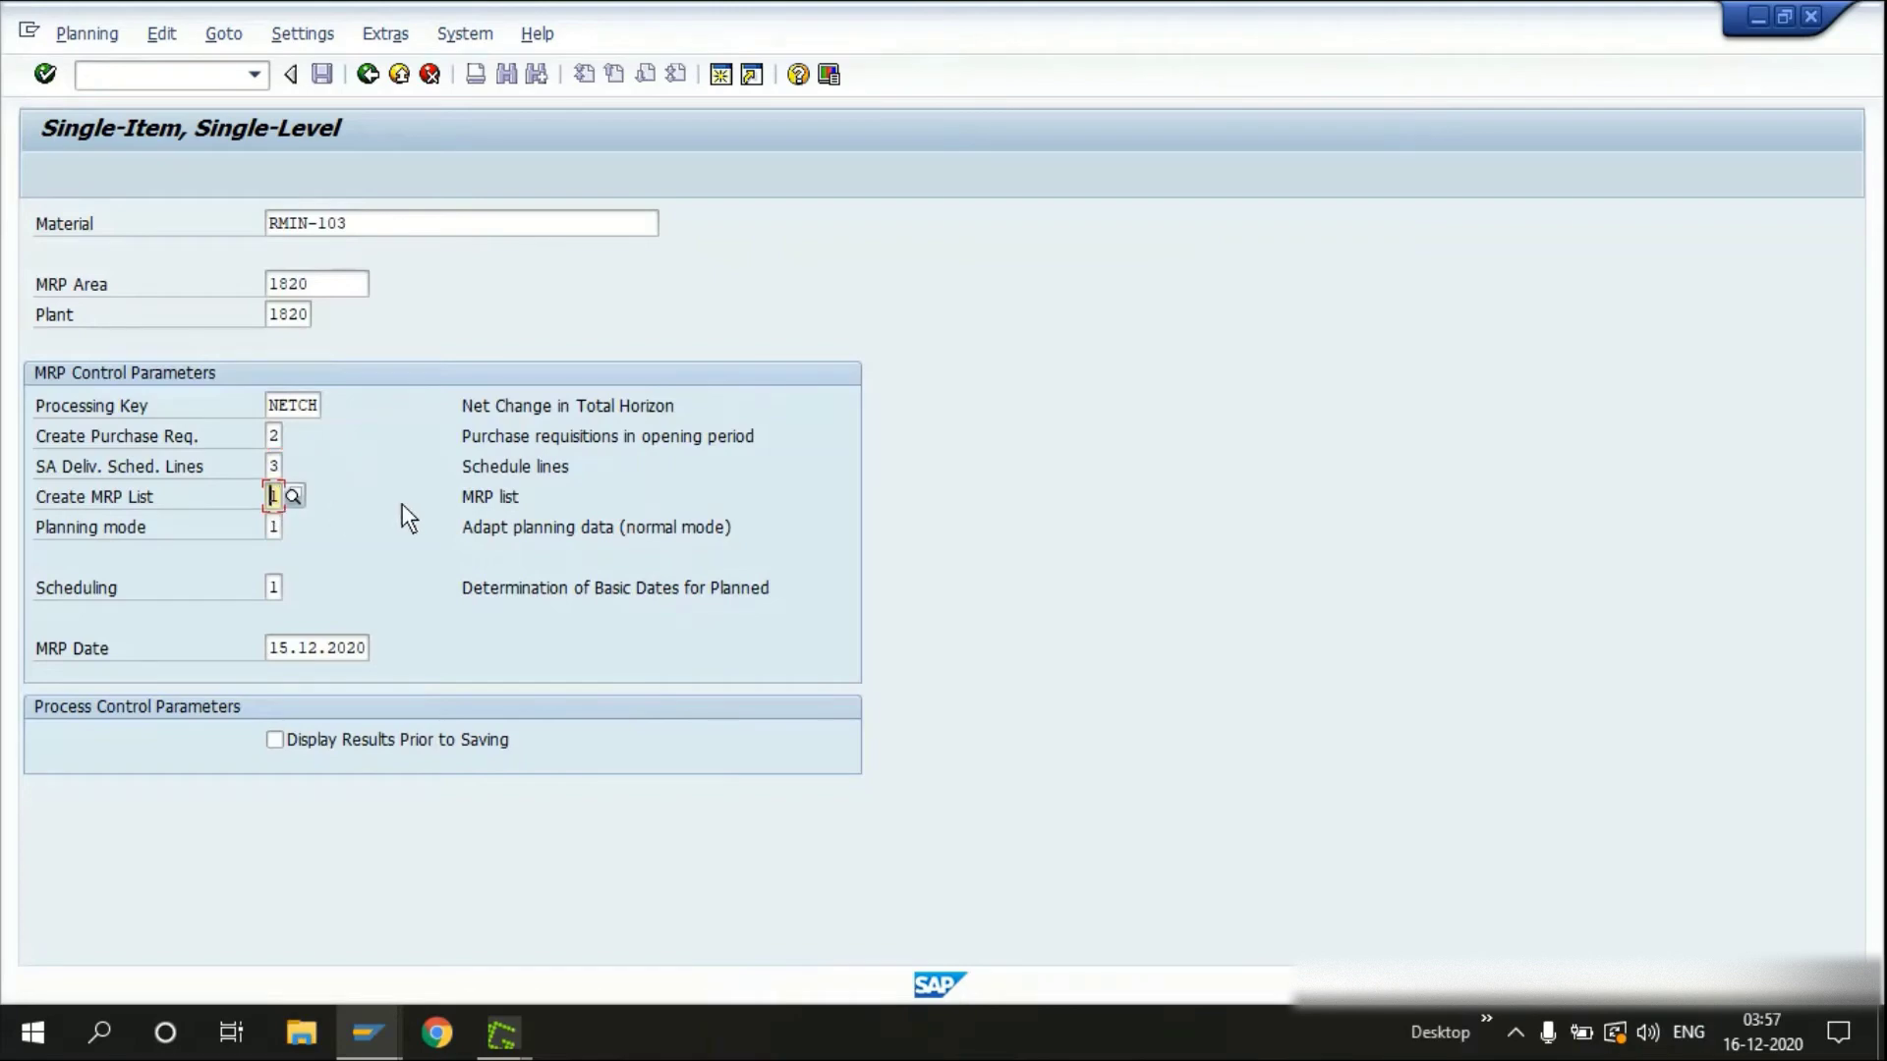
Review the possible creation indicators for the MRP list, including No MRP list, and close them without choosing one
click(503, 498)
click(290, 494)
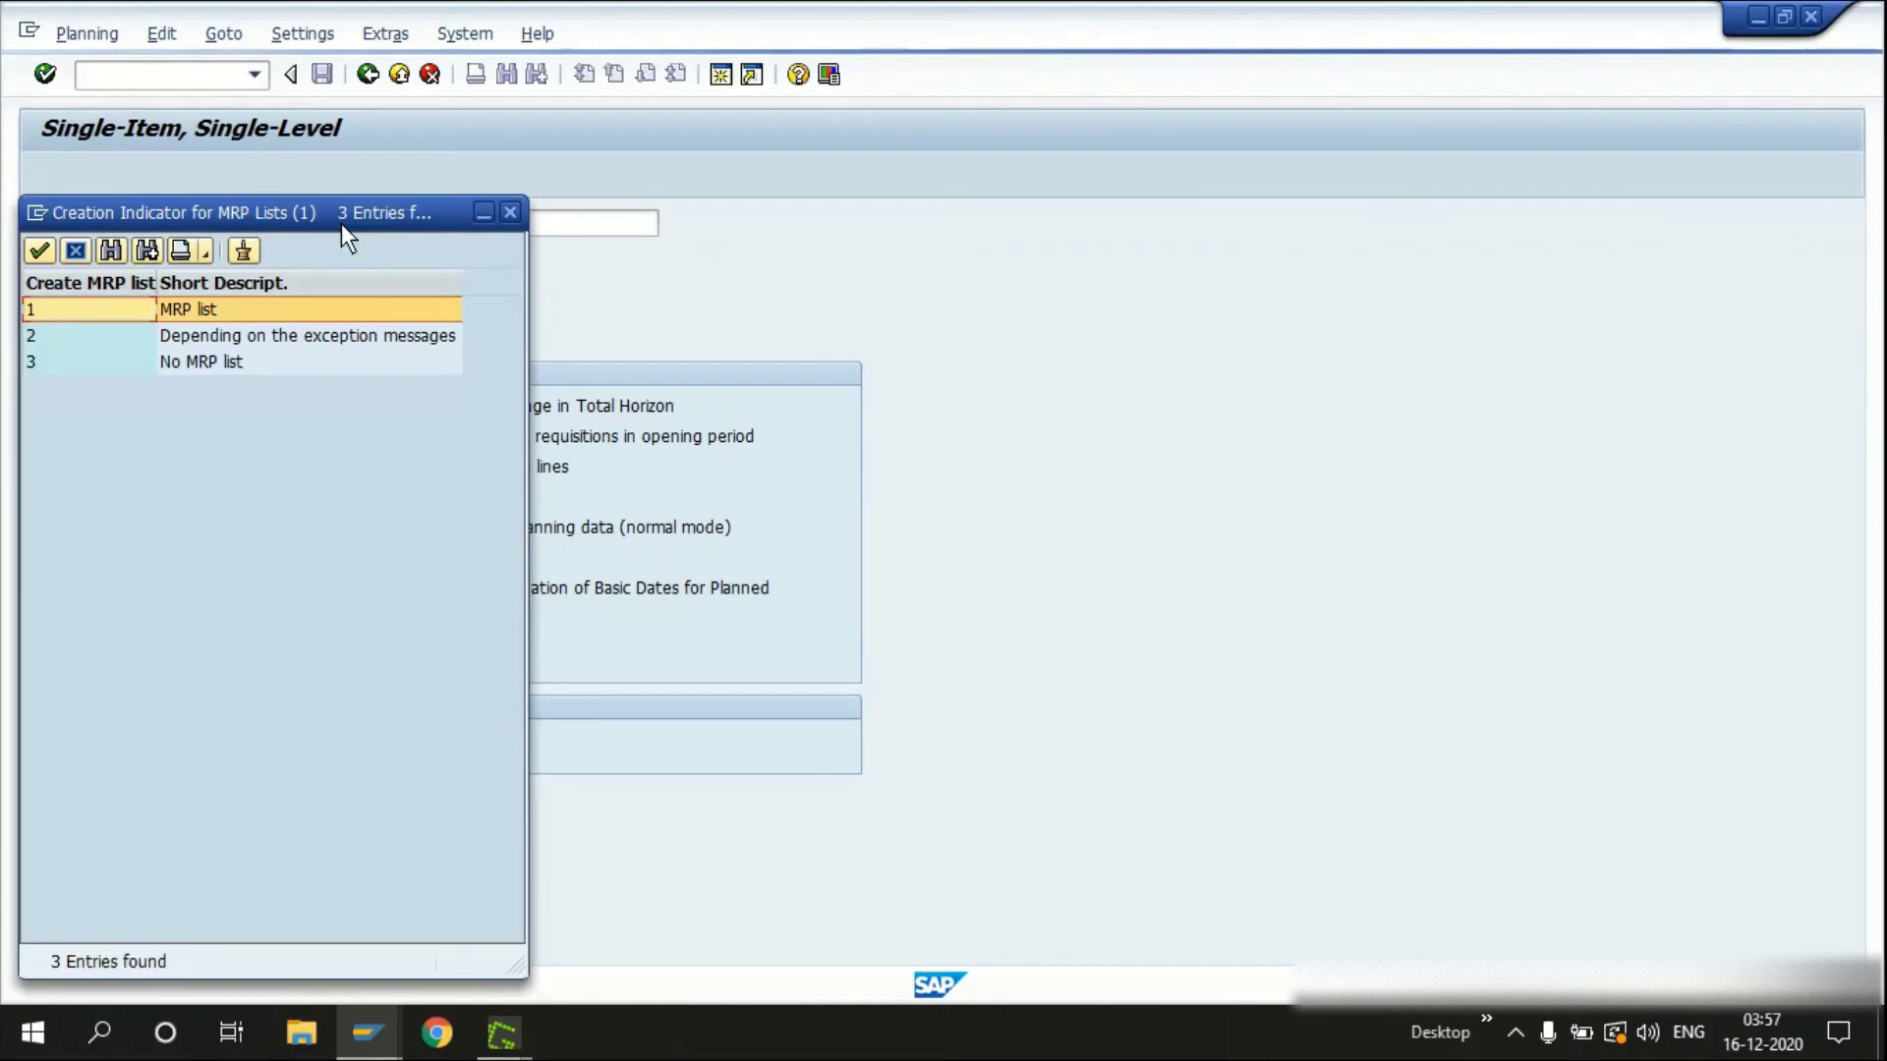
mouse_move(334, 211)
mouse_down()
mouse_move(860, 224)
mouse_move(1022, 255)
mouse_up()
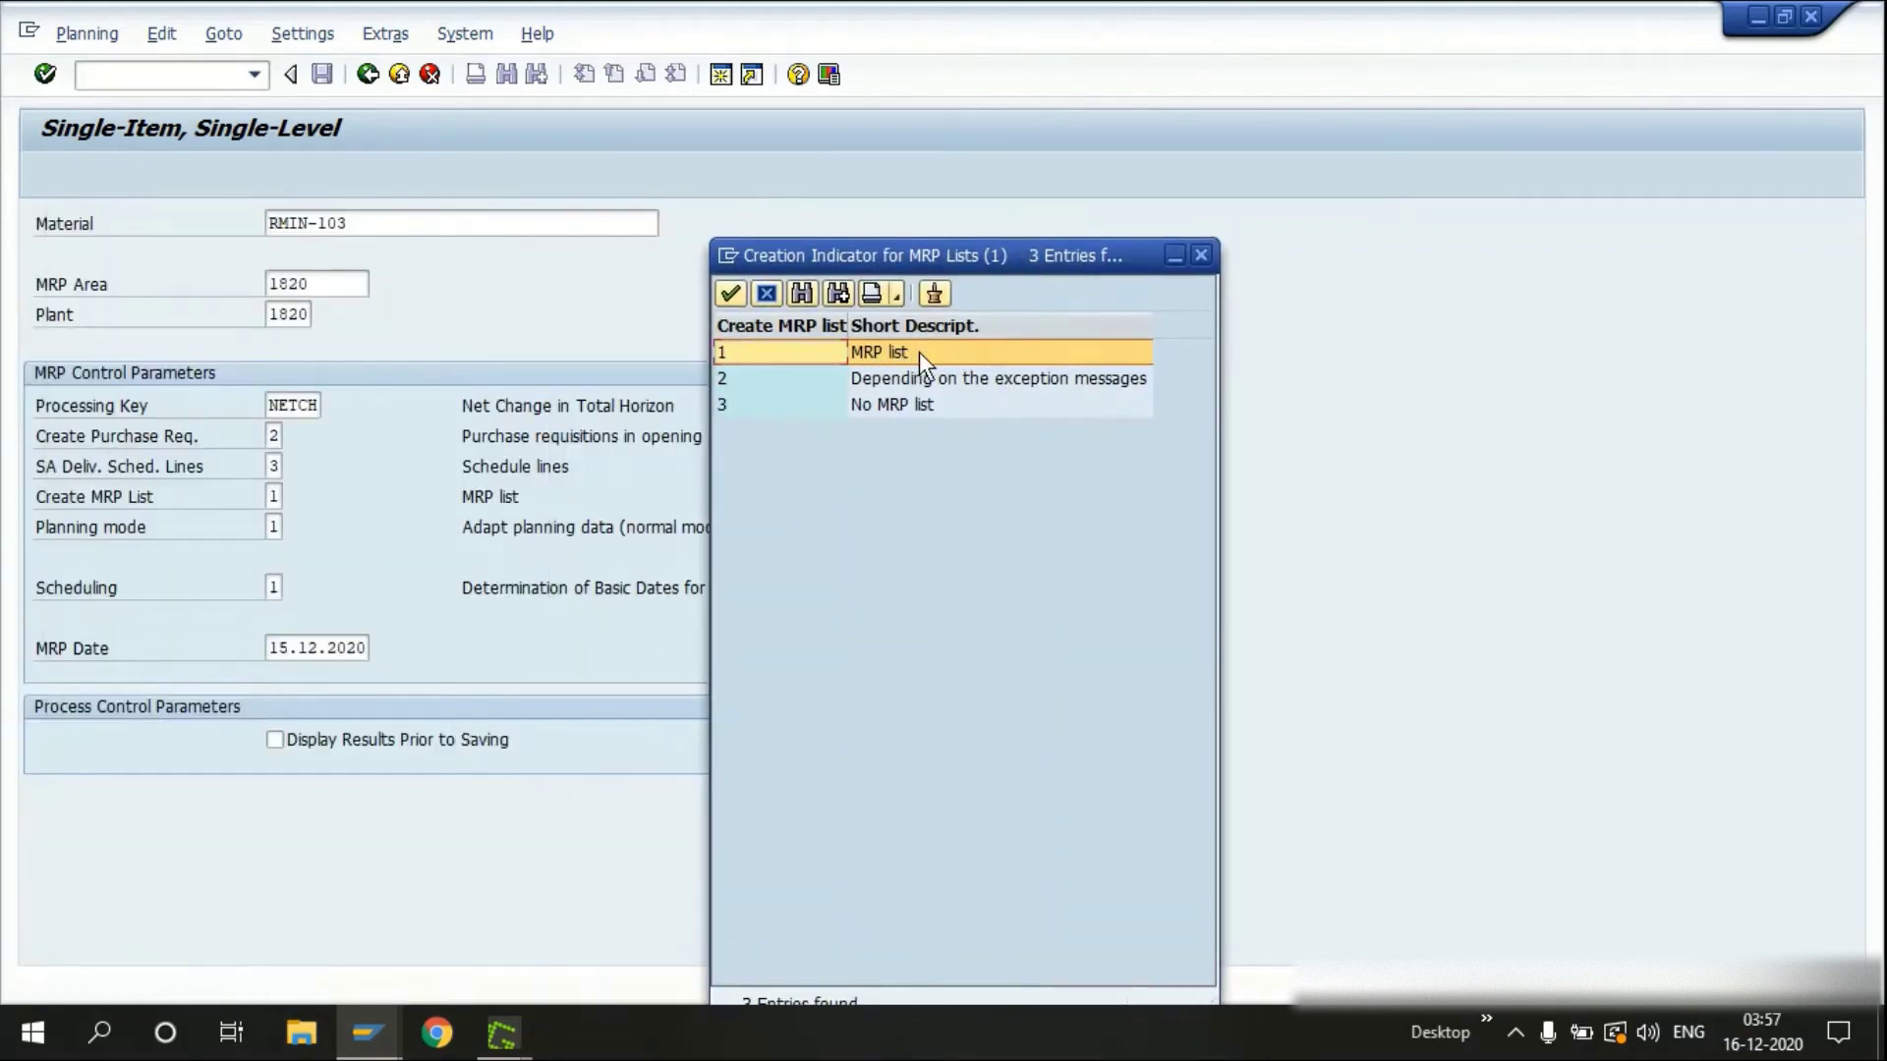
click(878, 409)
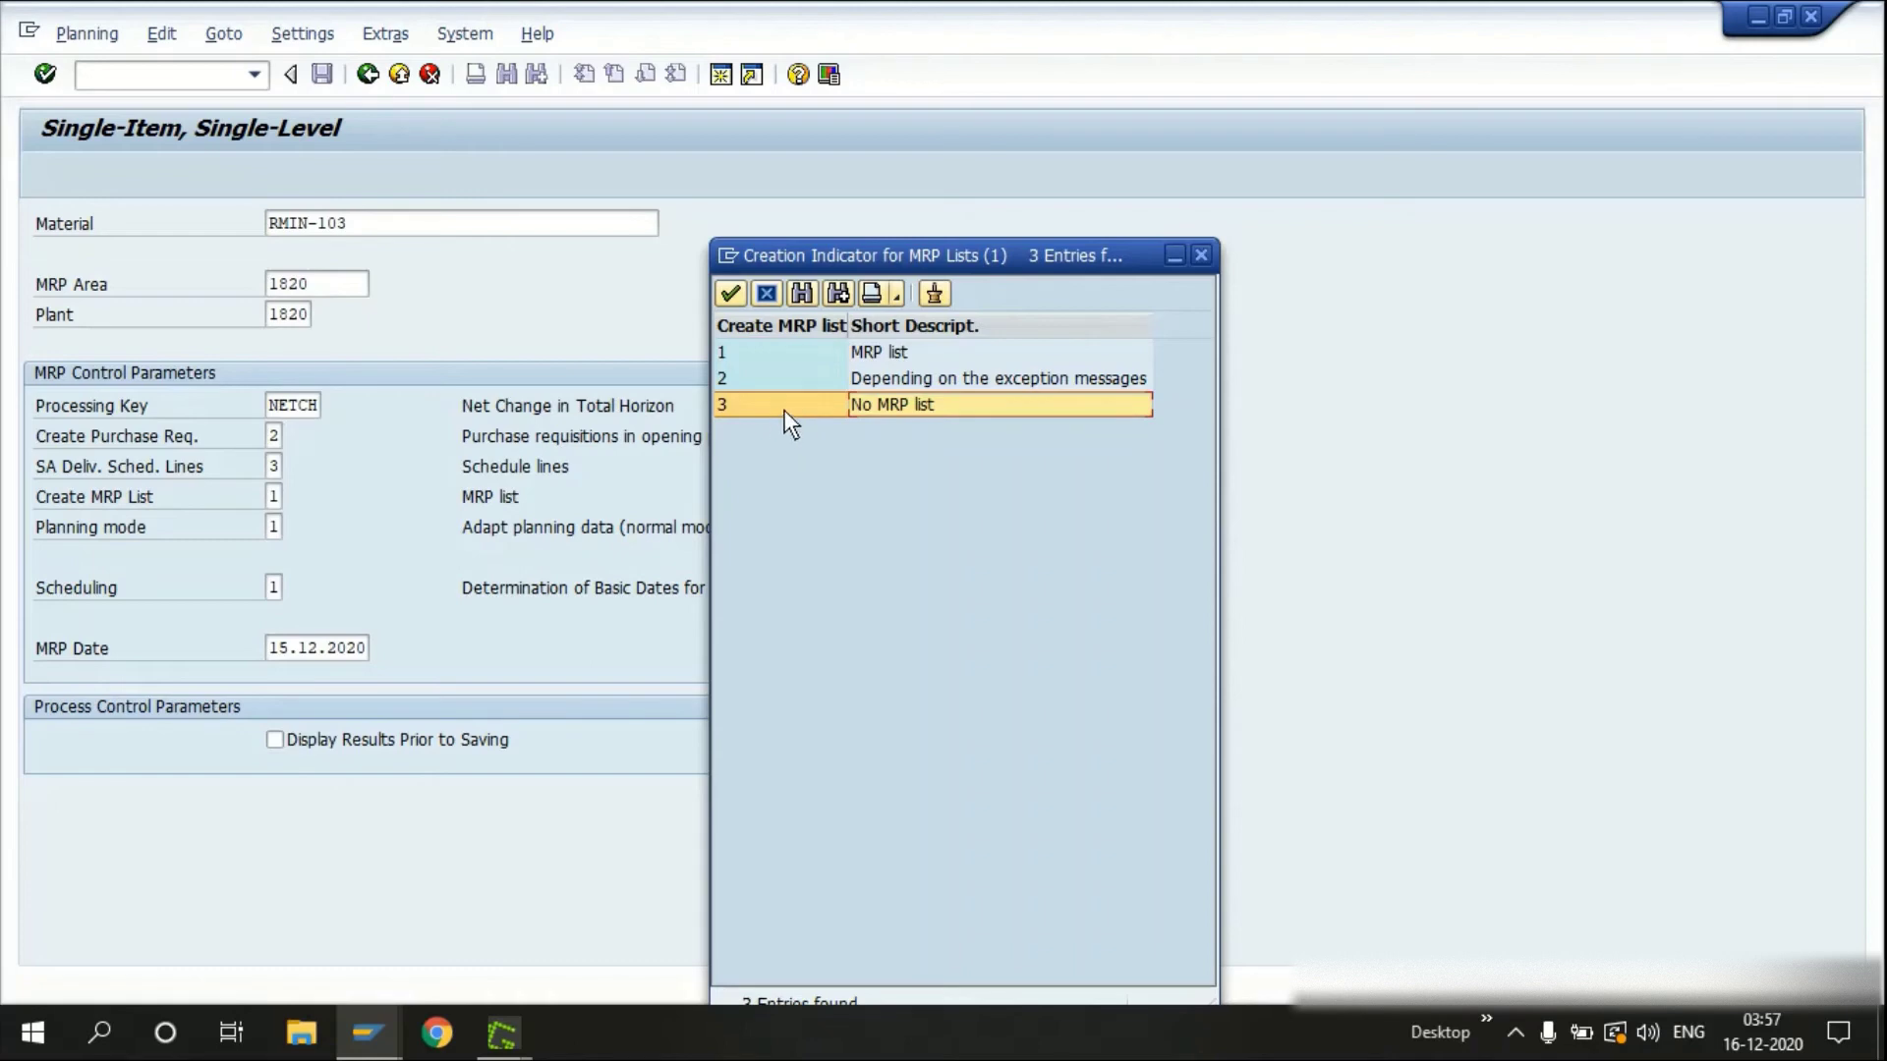
click(768, 293)
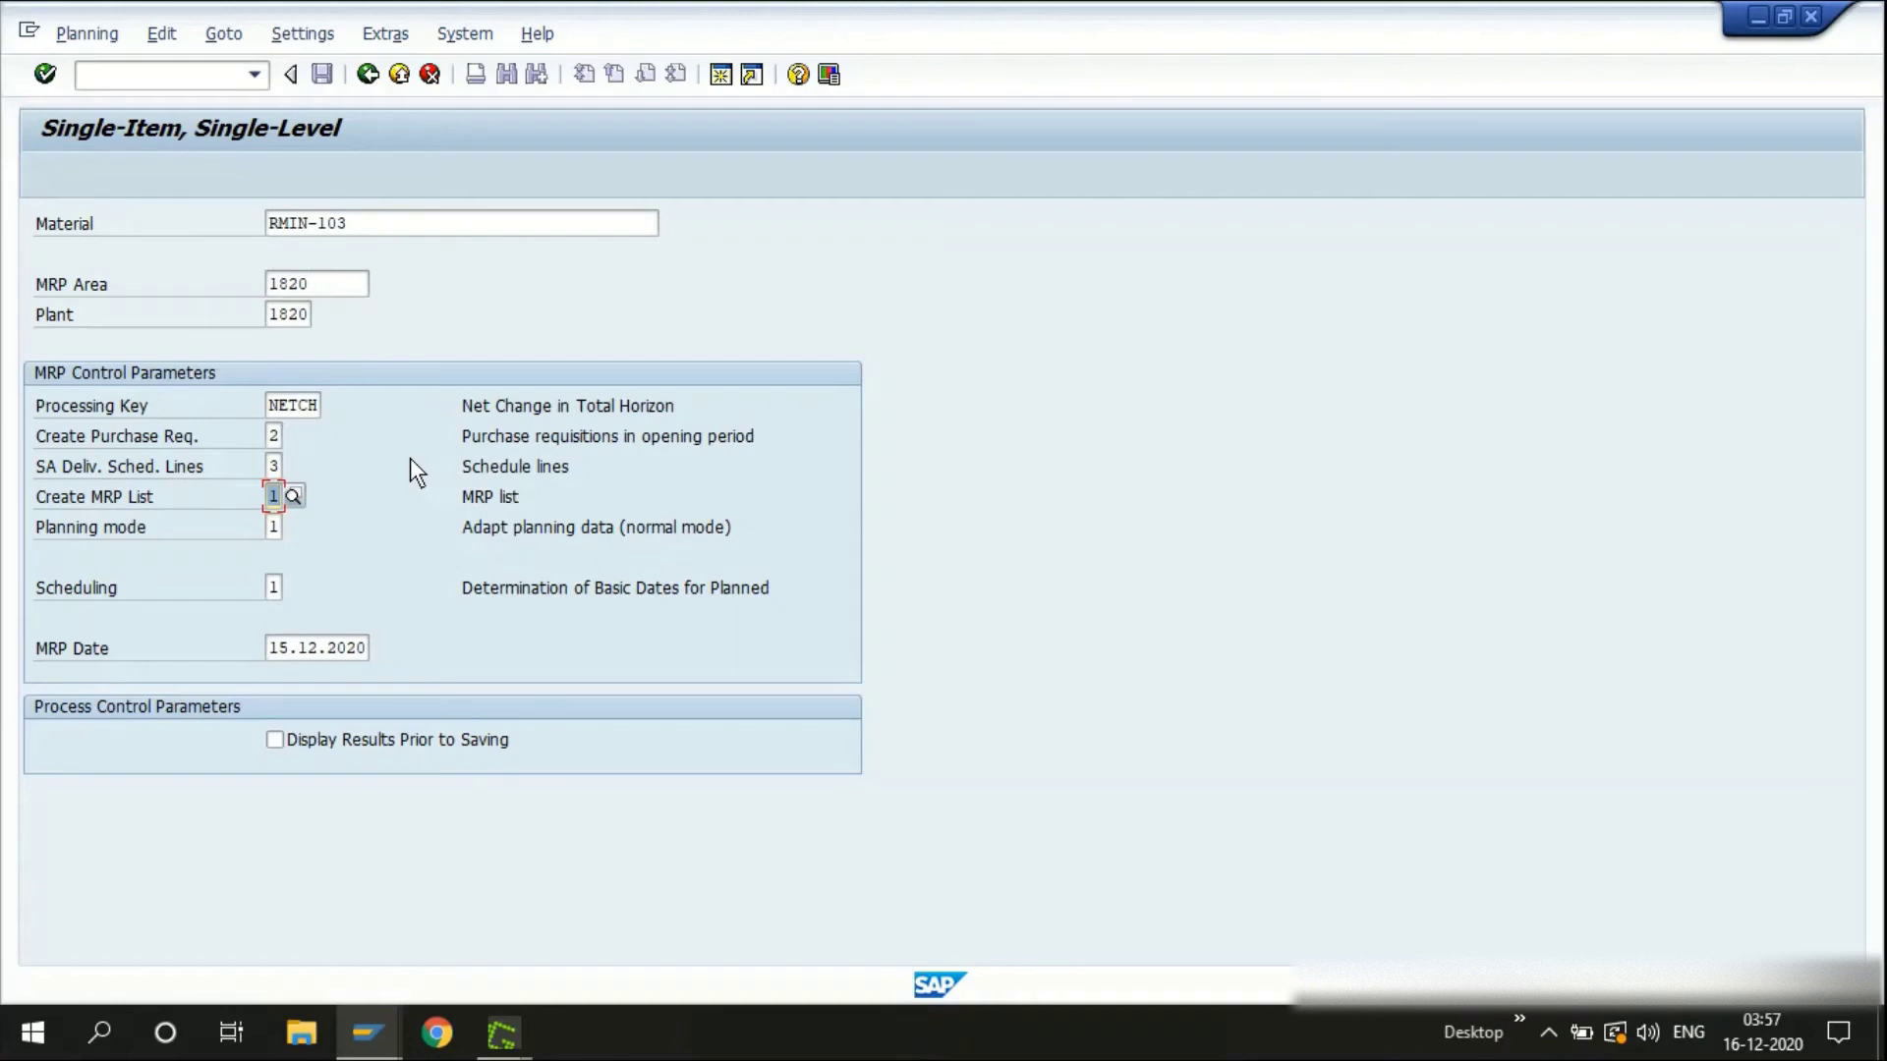
Review the available planning modes and select mode 1, Adapt planning data (normal mode)
click(293, 527)
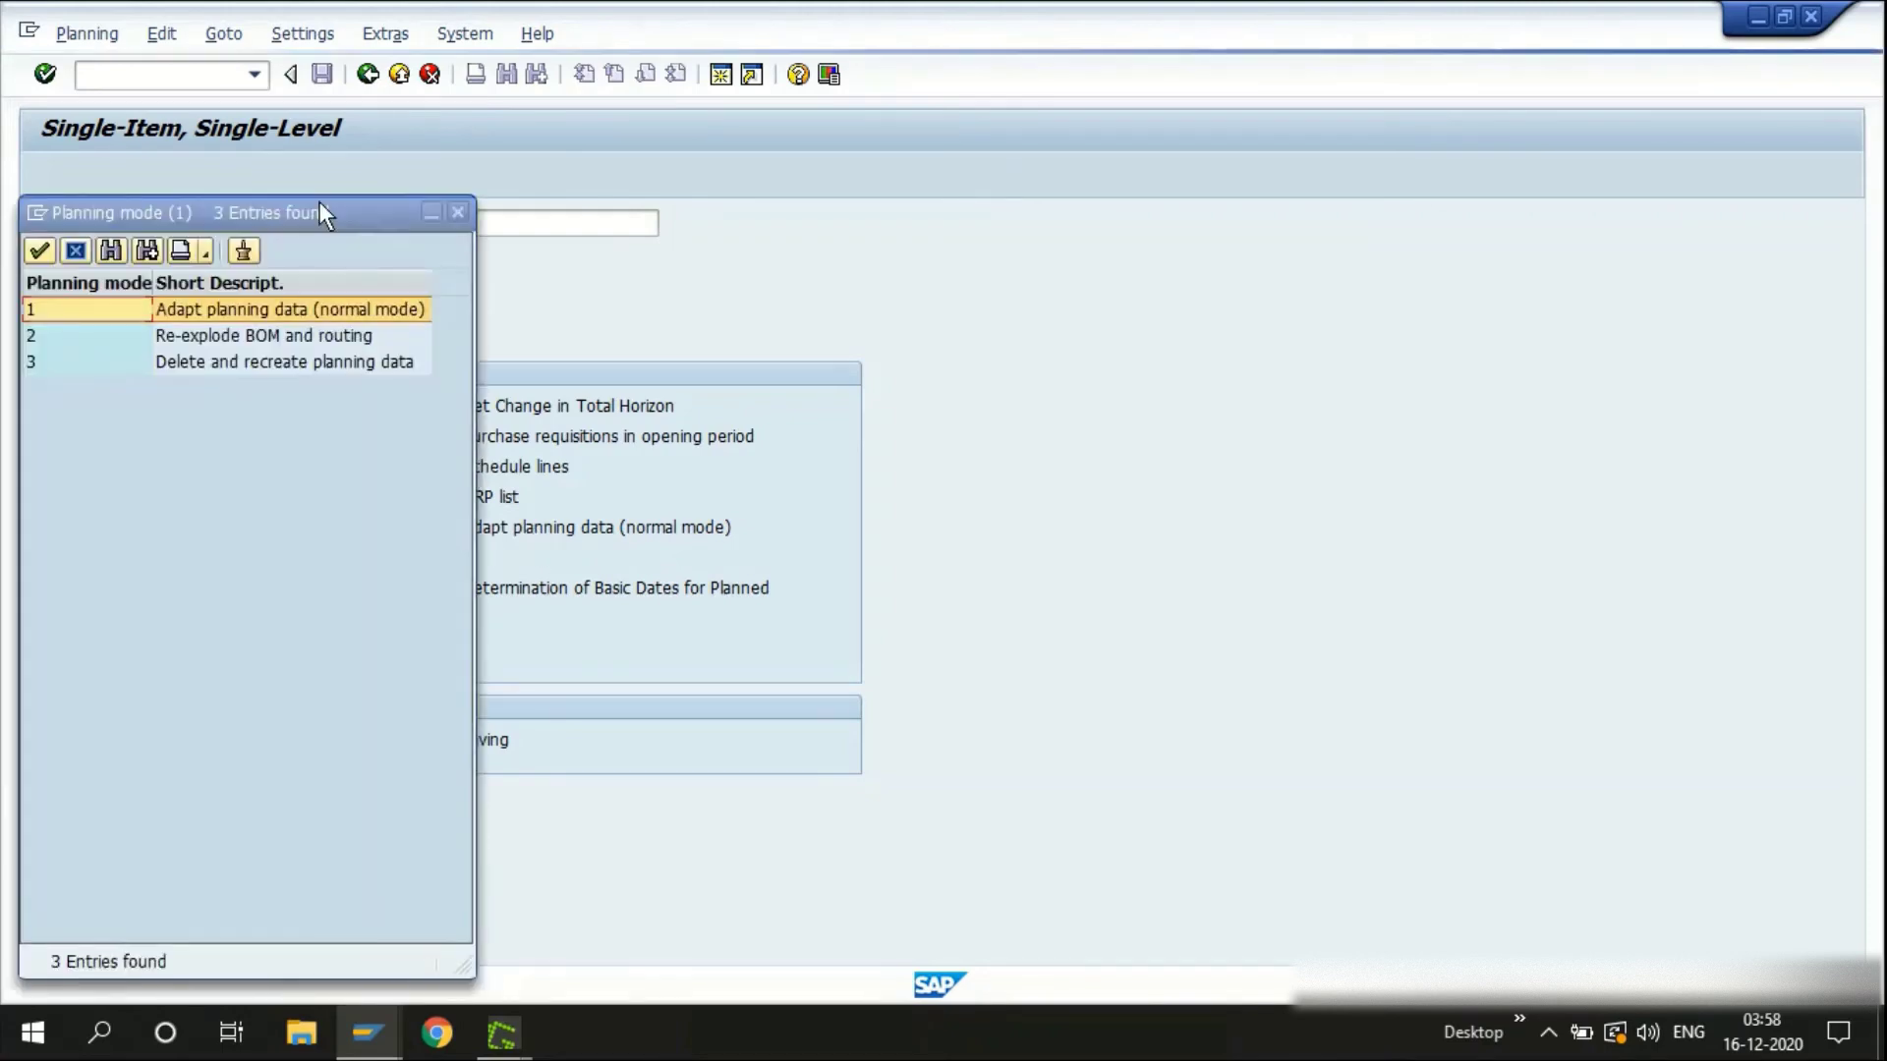
click(277, 336)
click(265, 365)
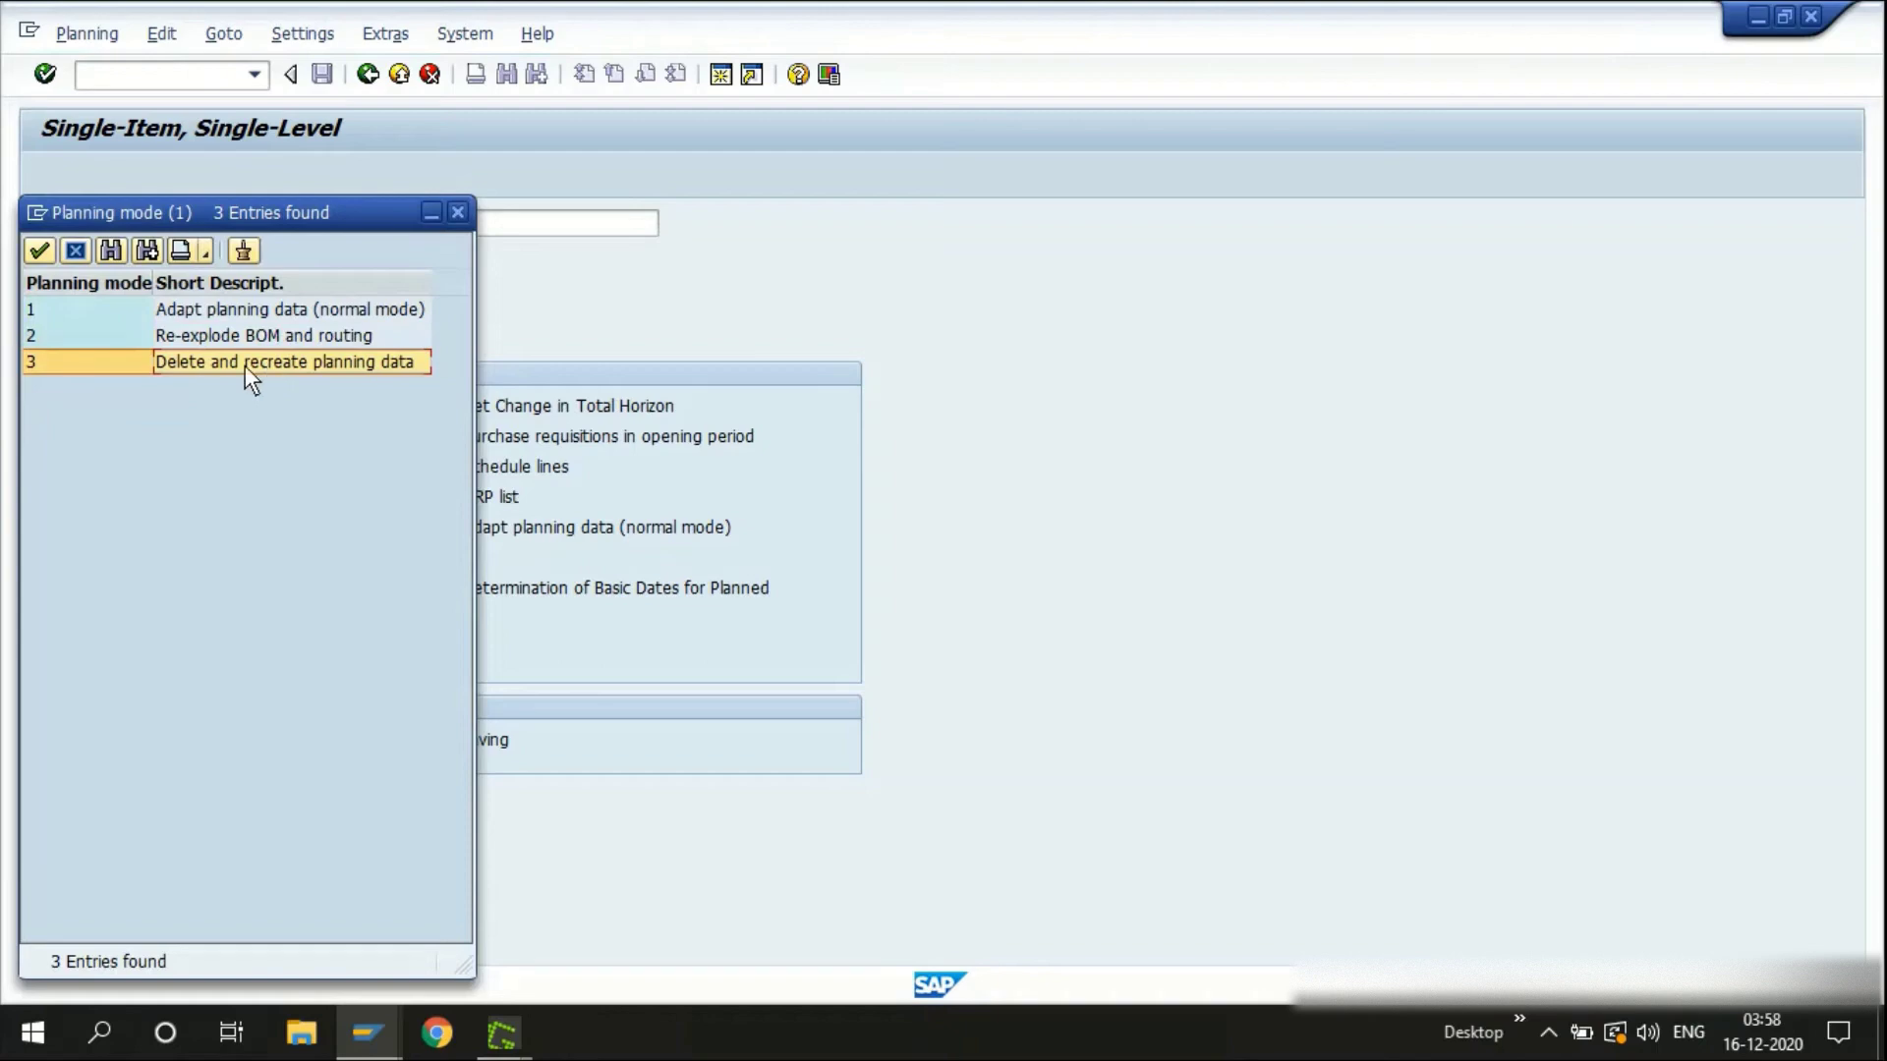
click(244, 313)
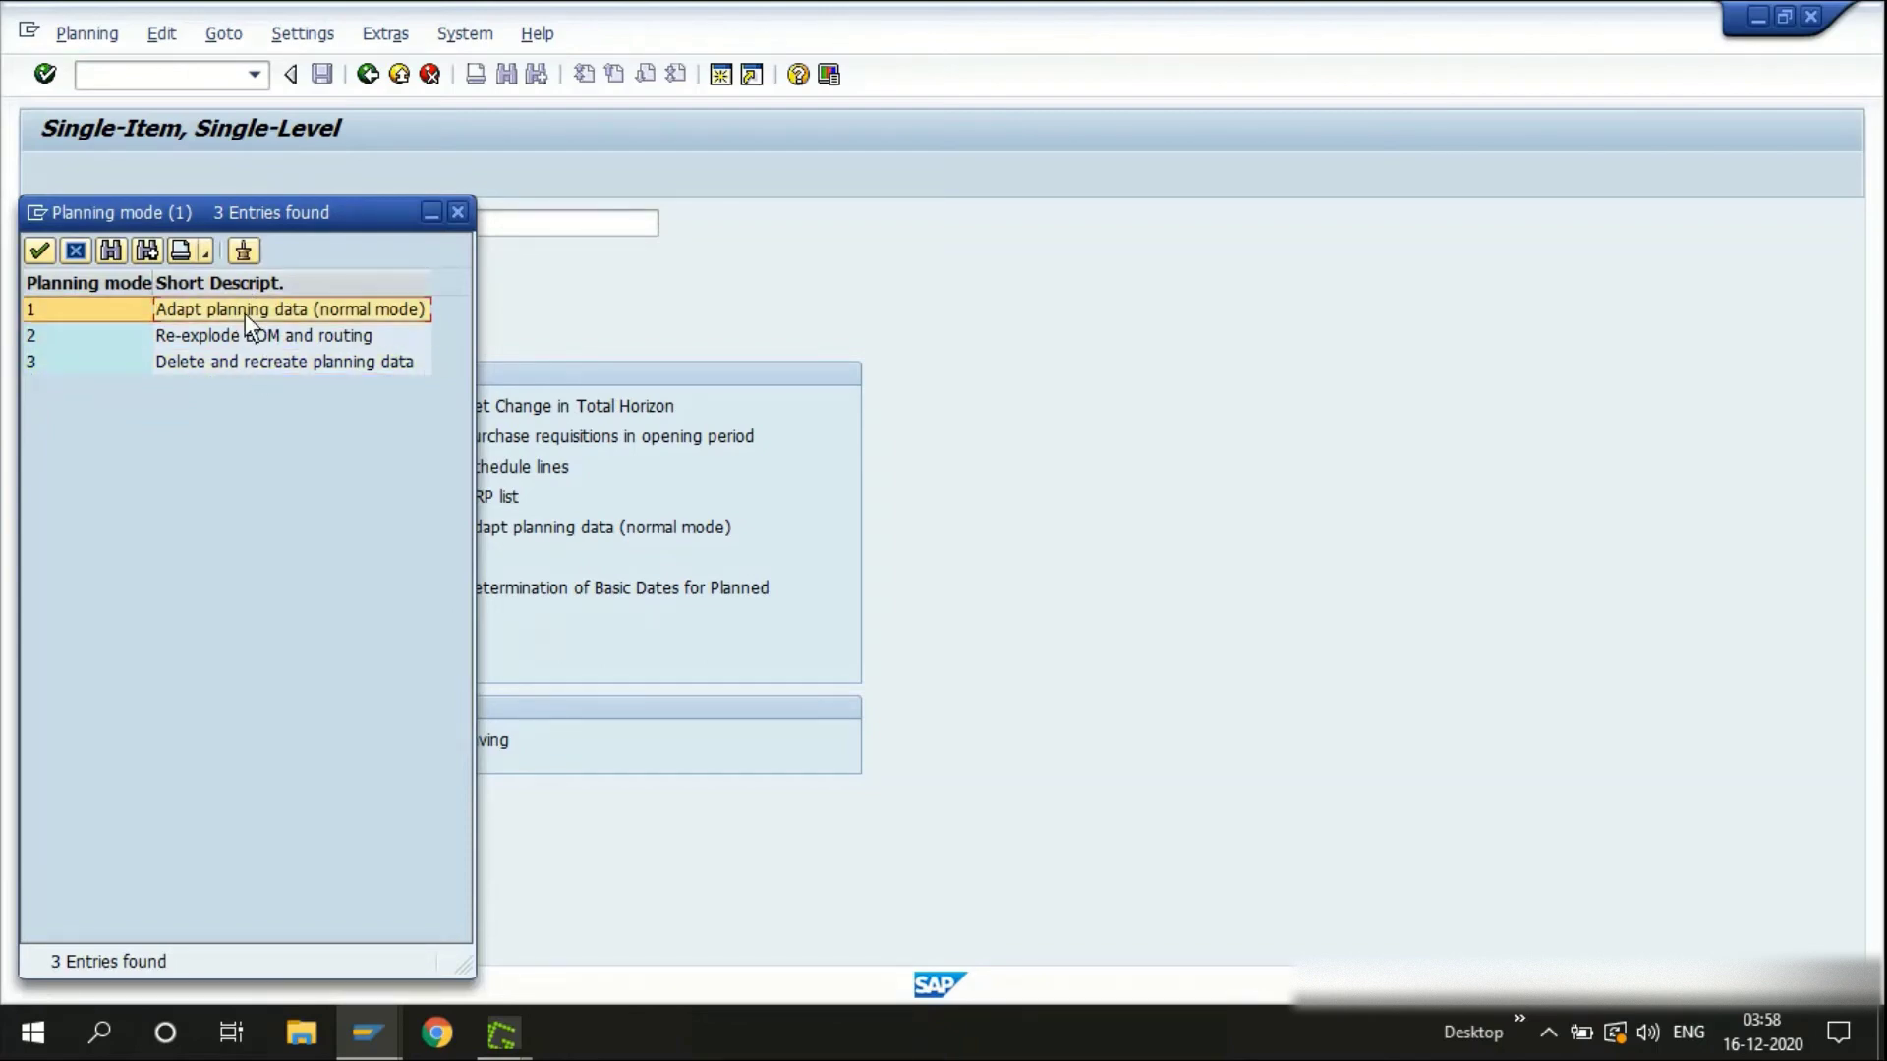
double_click(115, 311)
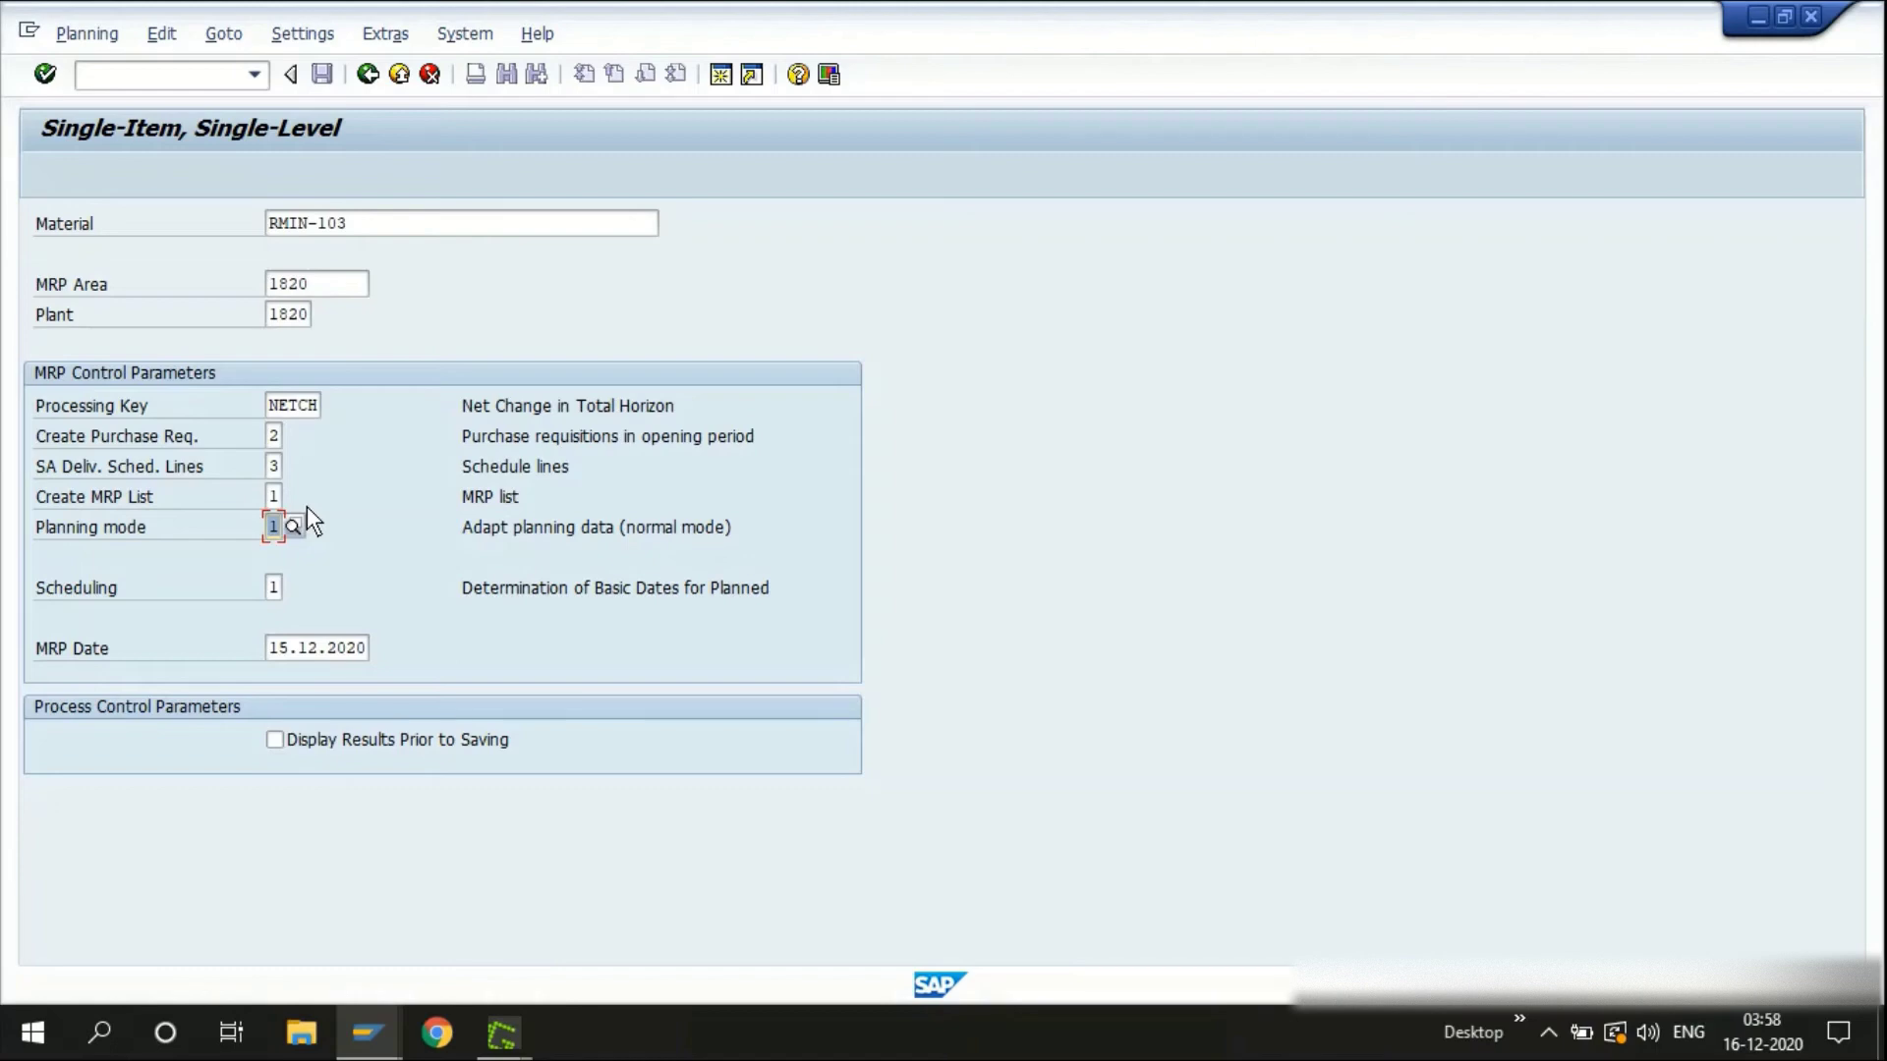
Review the scheduling options for planned orders, including Lead Time Scheduling and Capacity Planning, and close them without choosing one
click(274, 586)
click(295, 588)
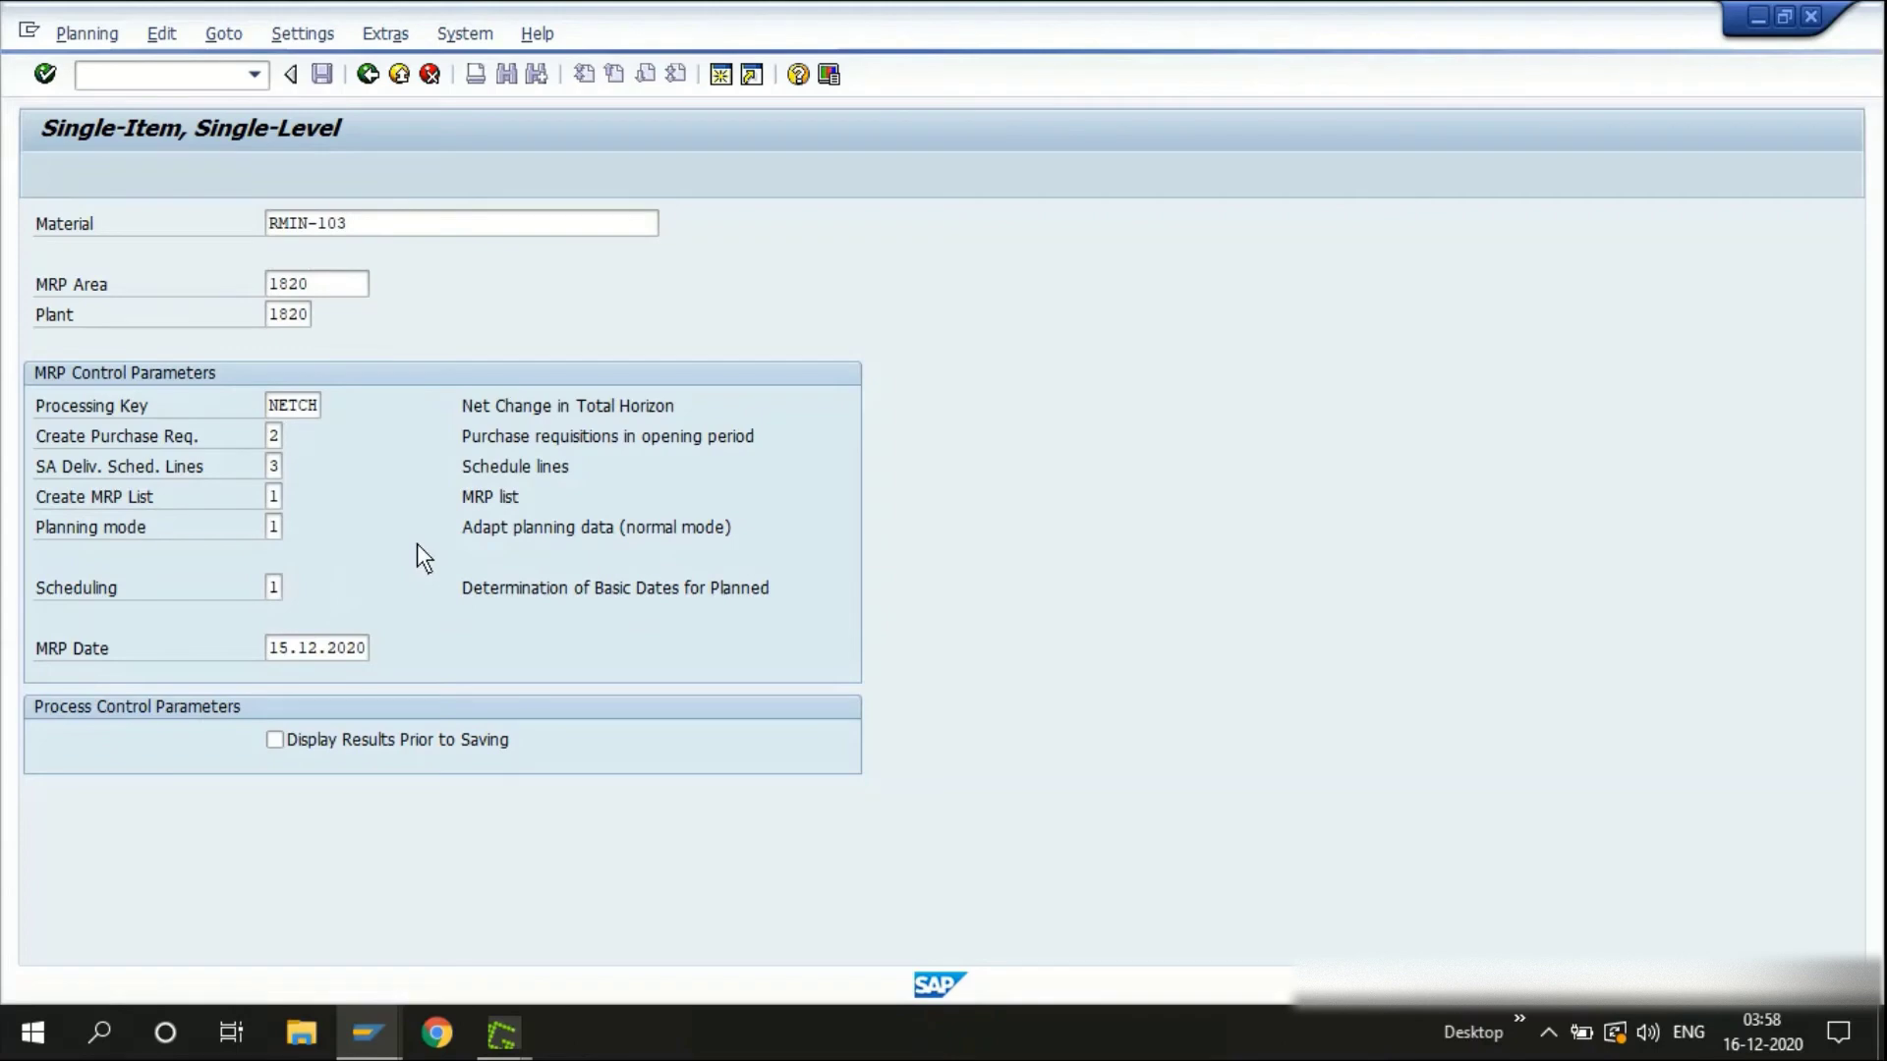
drag(334, 220, 1134, 257)
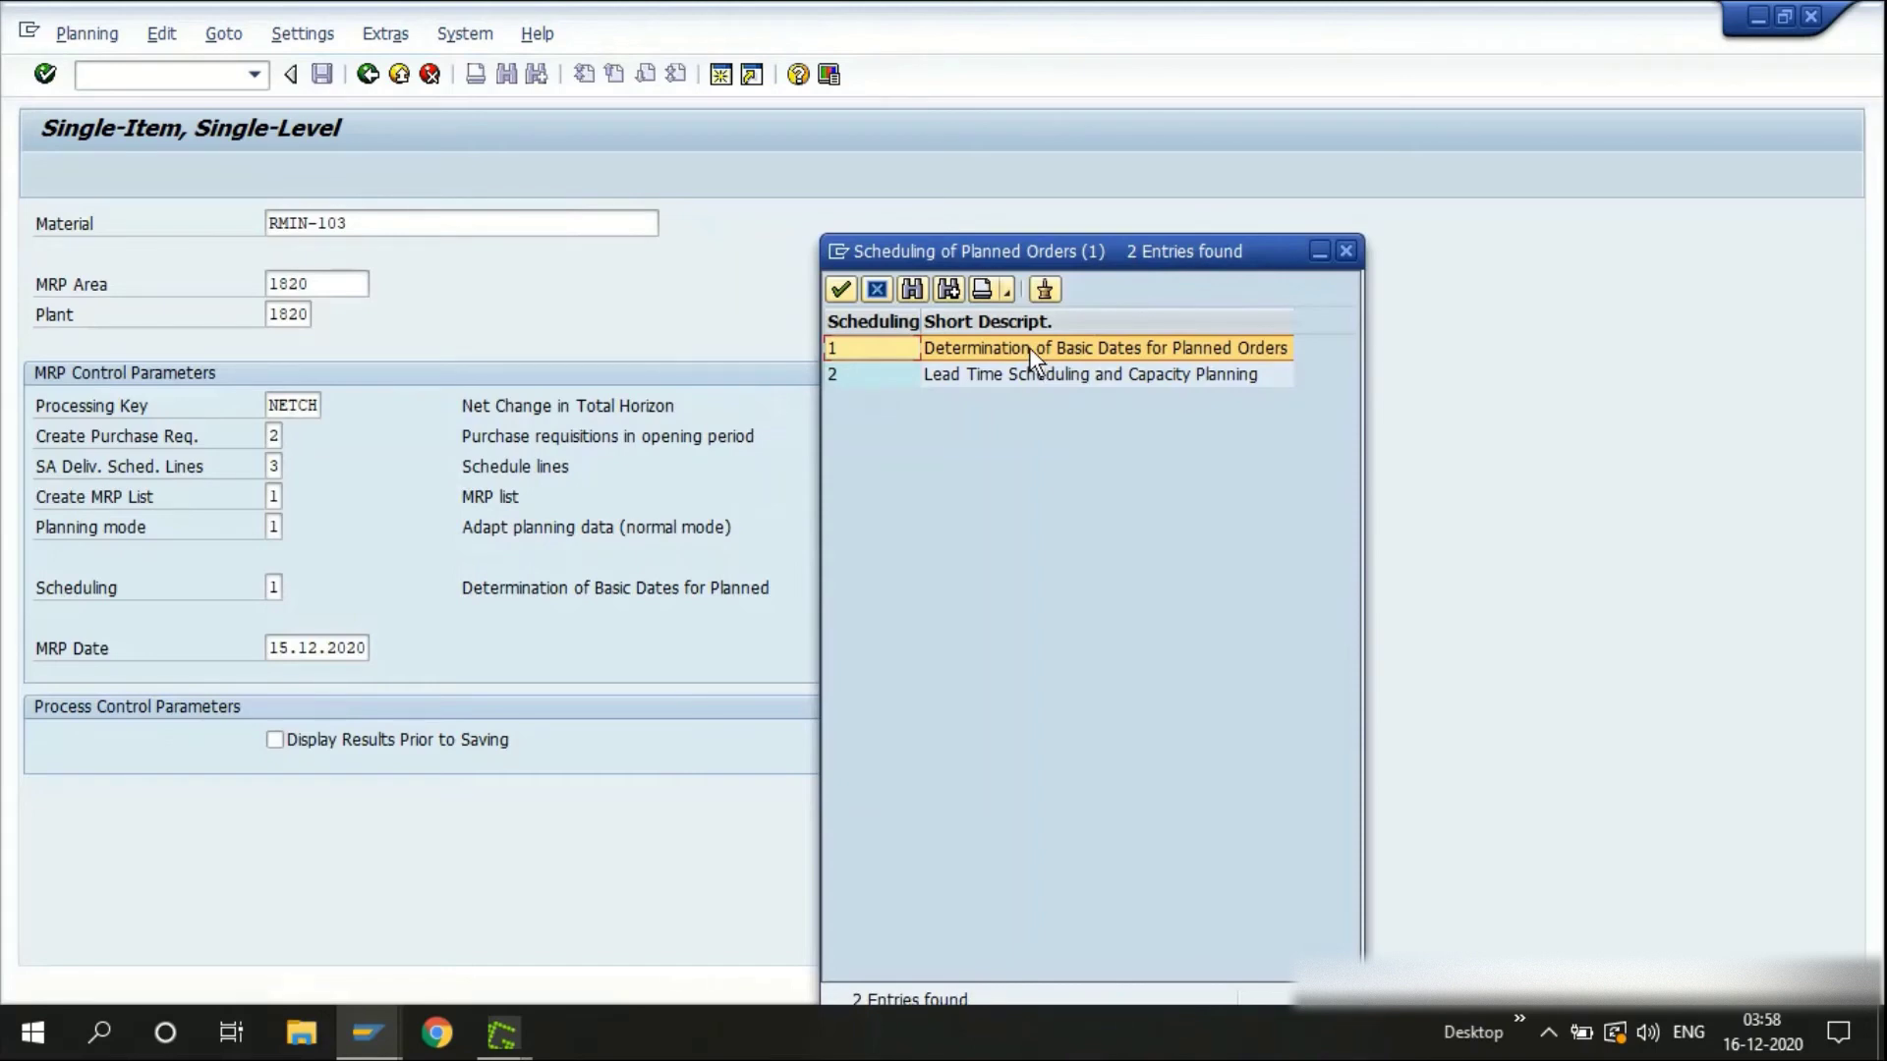
click(1029, 373)
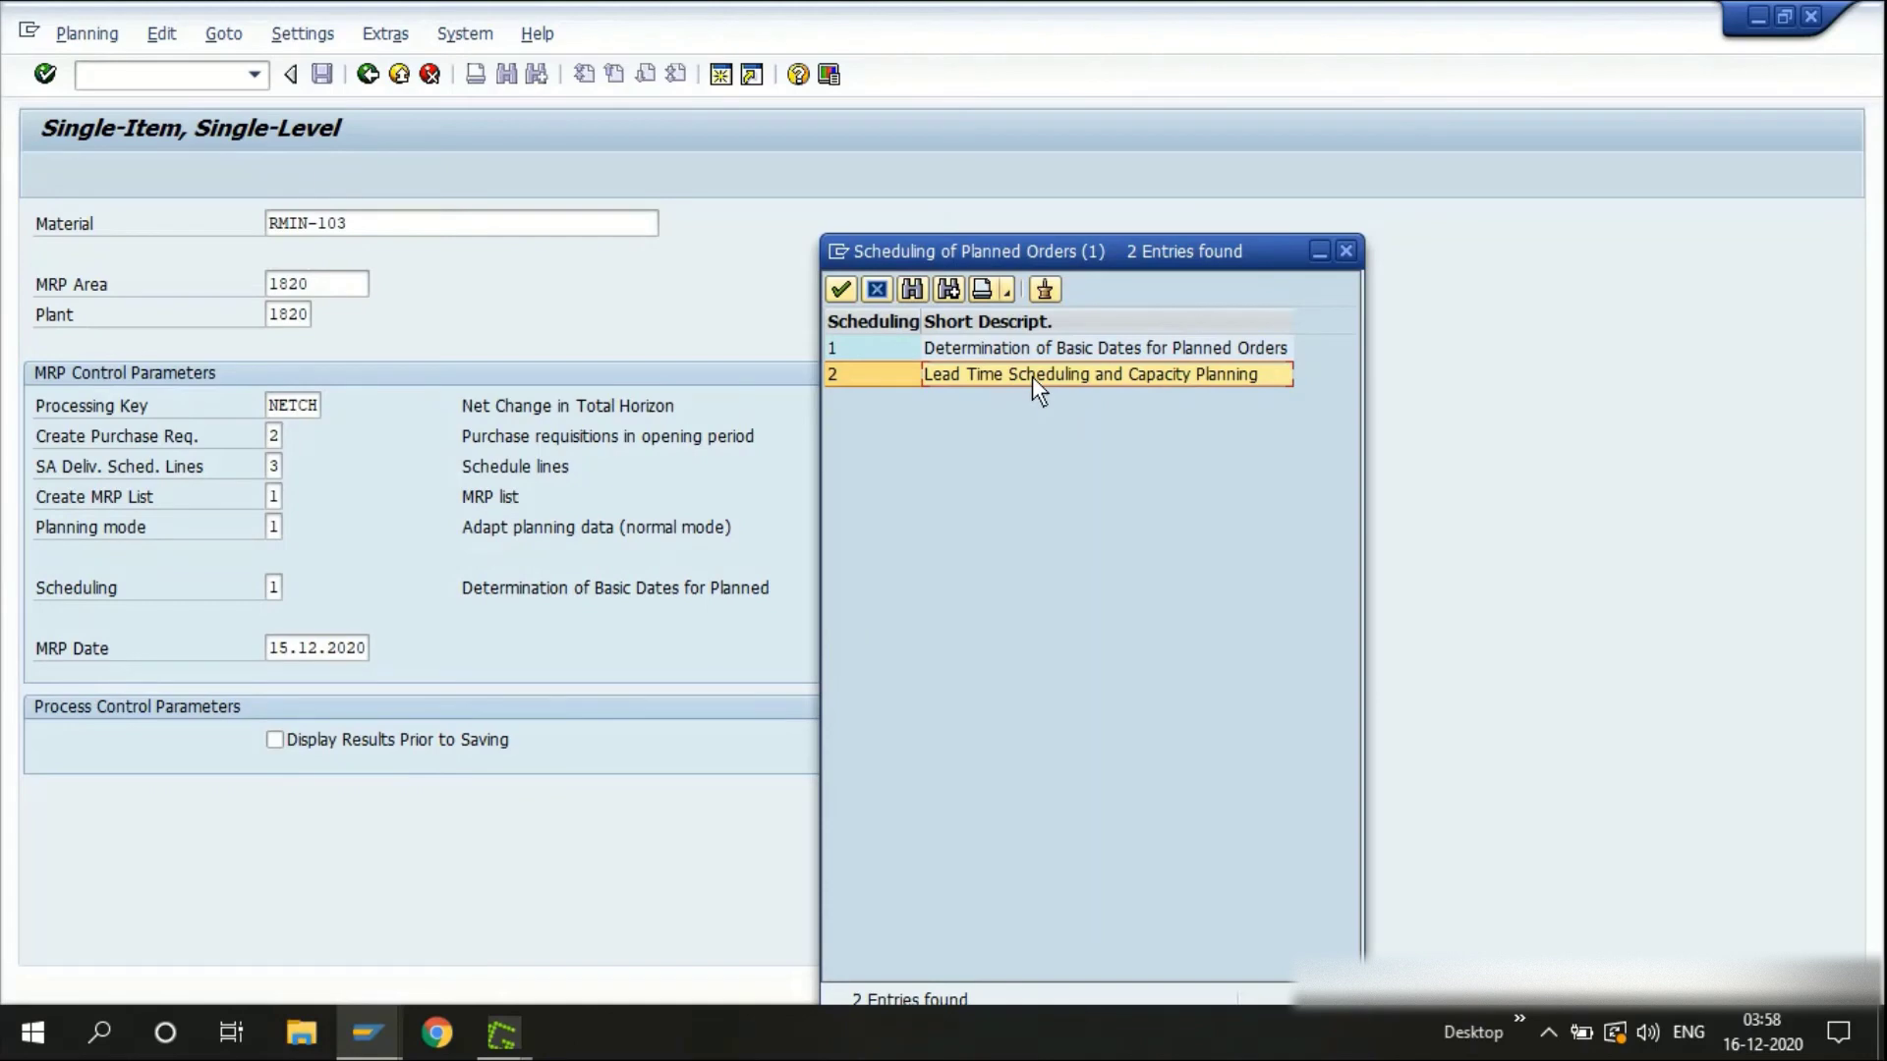
click(881, 300)
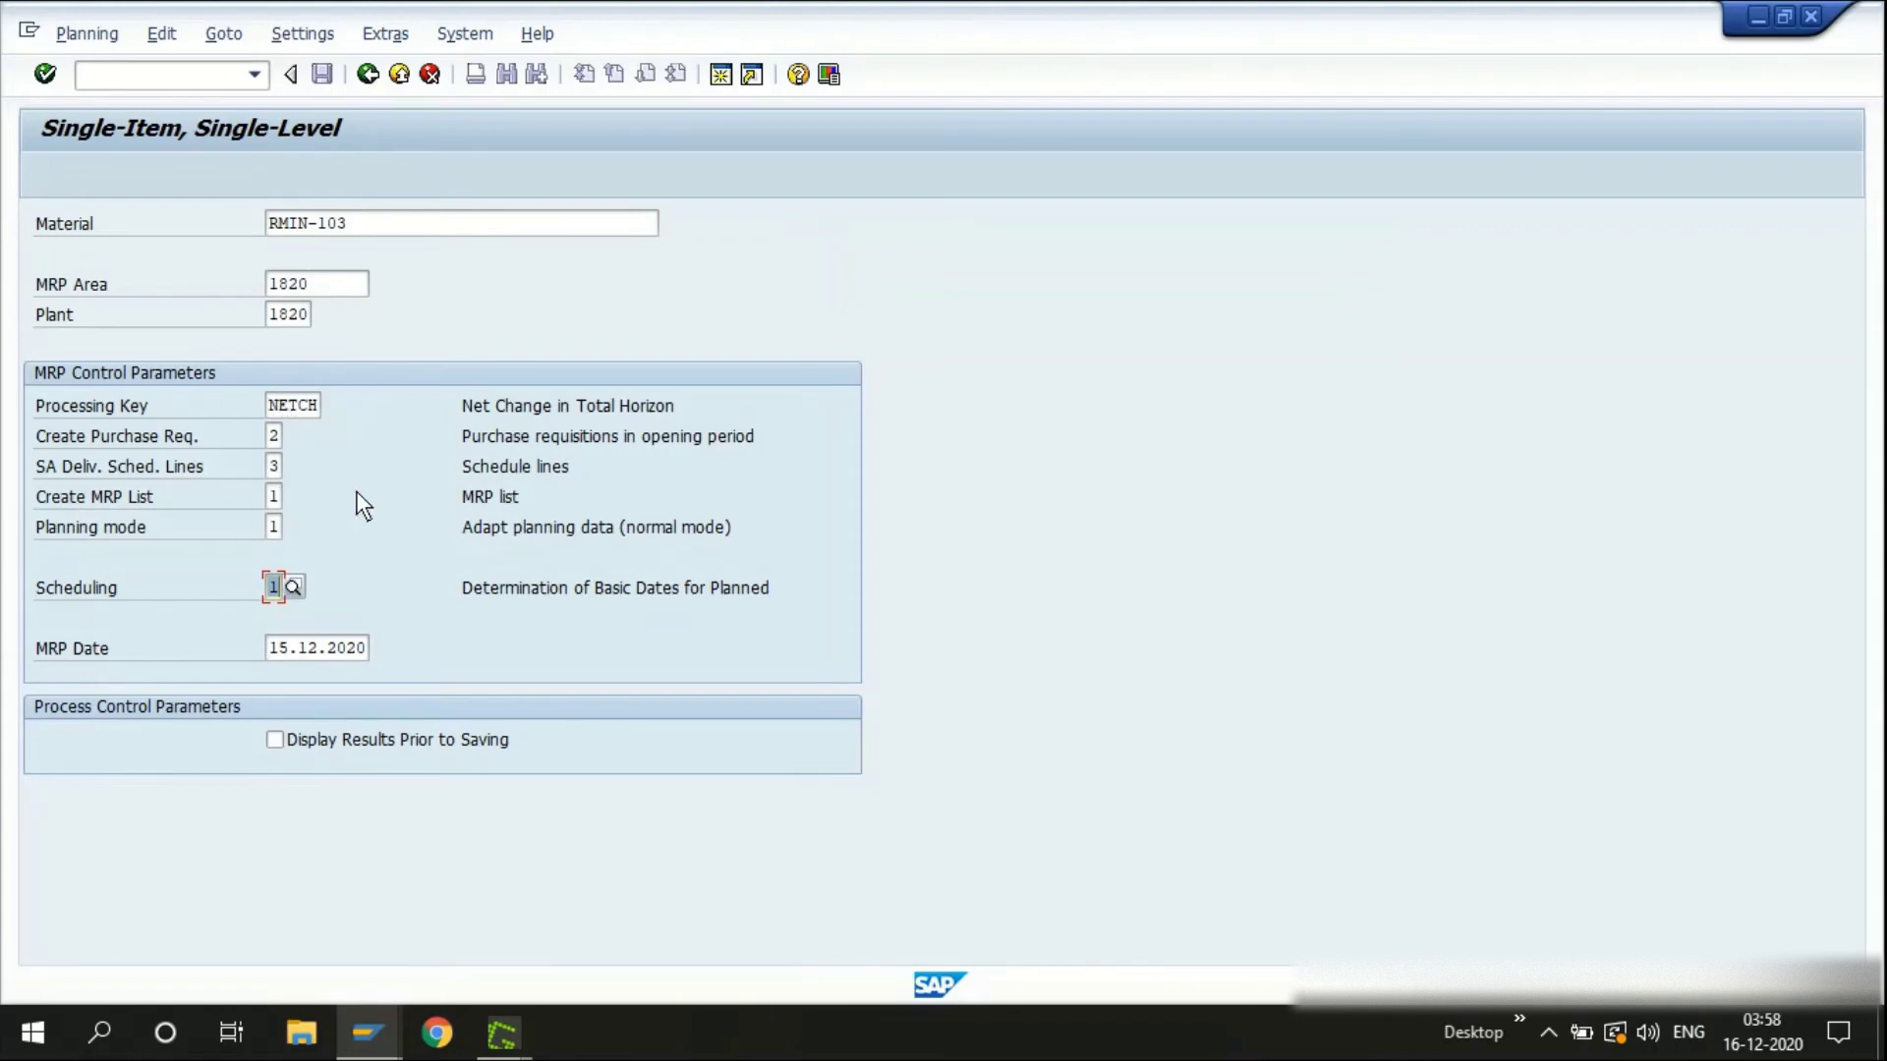
Confirm the parameters and carry out the single-level MRP run for RMIN-103 in plant 1820 with processing key NETCH
key(Return)
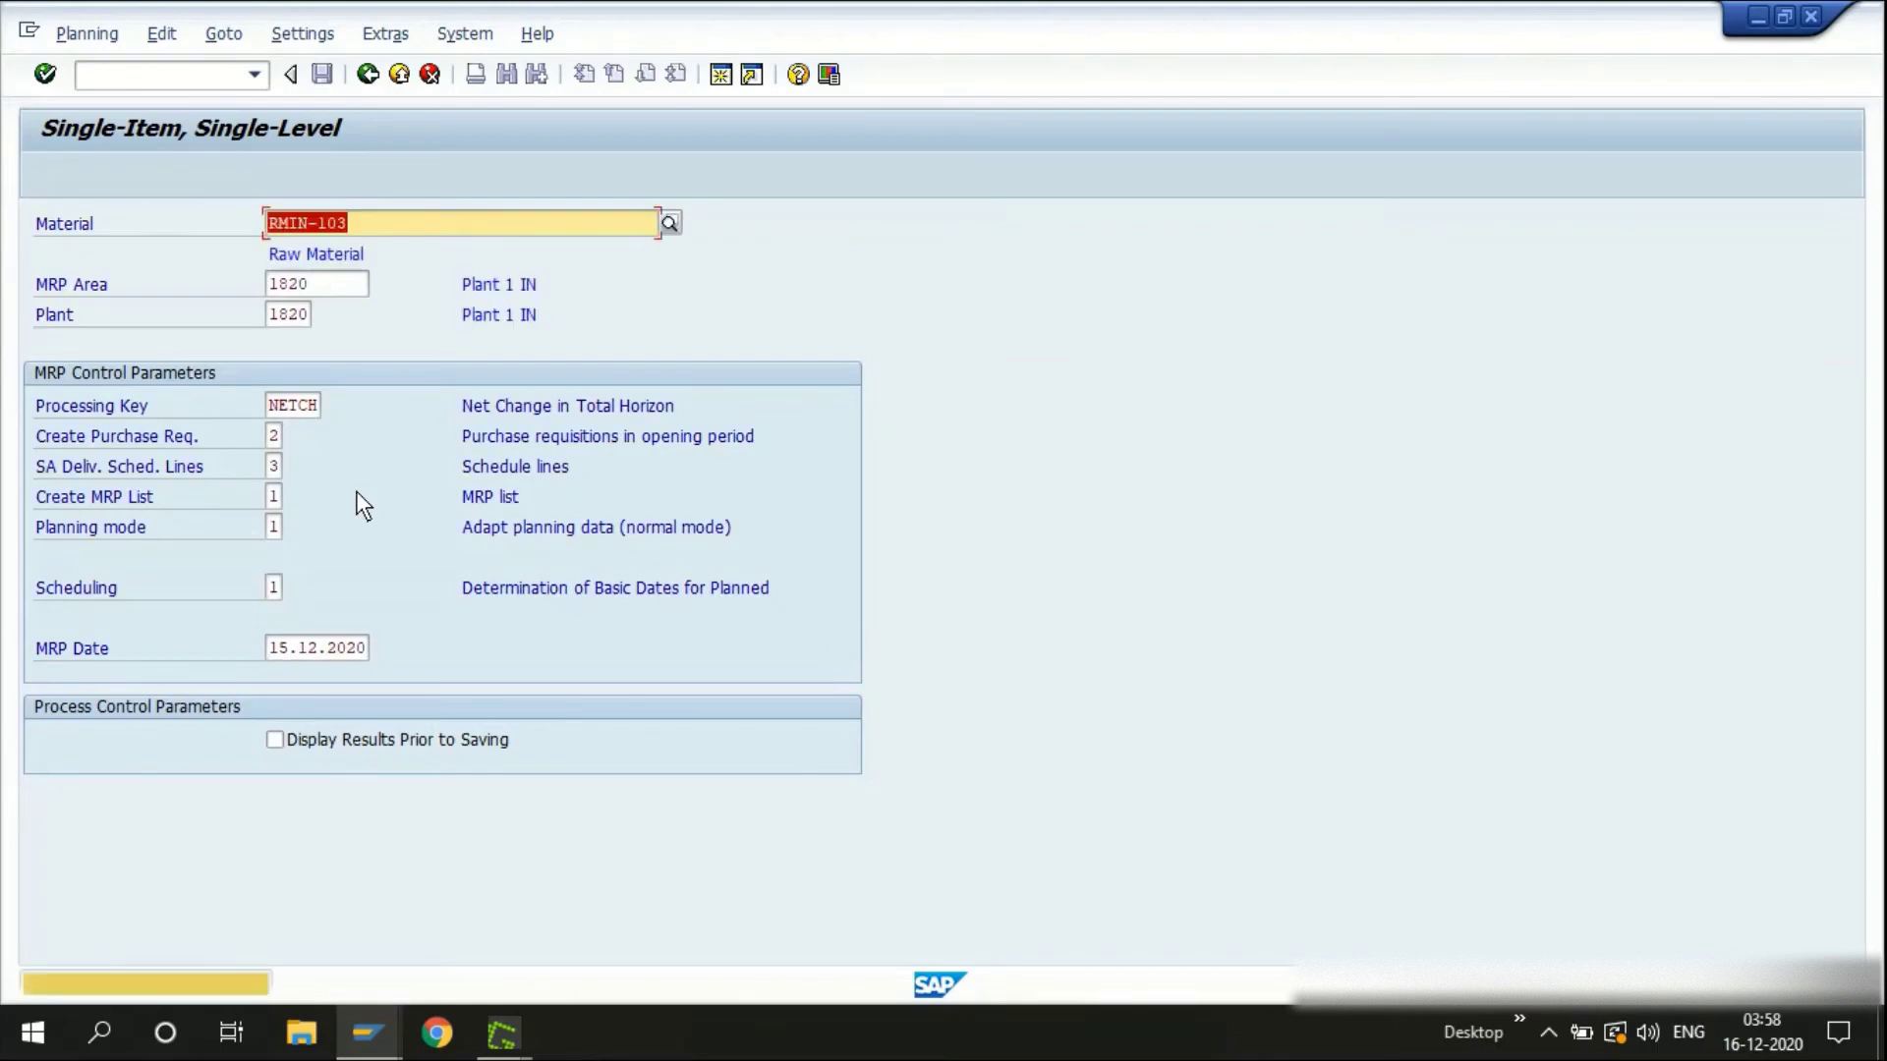
key(Return)
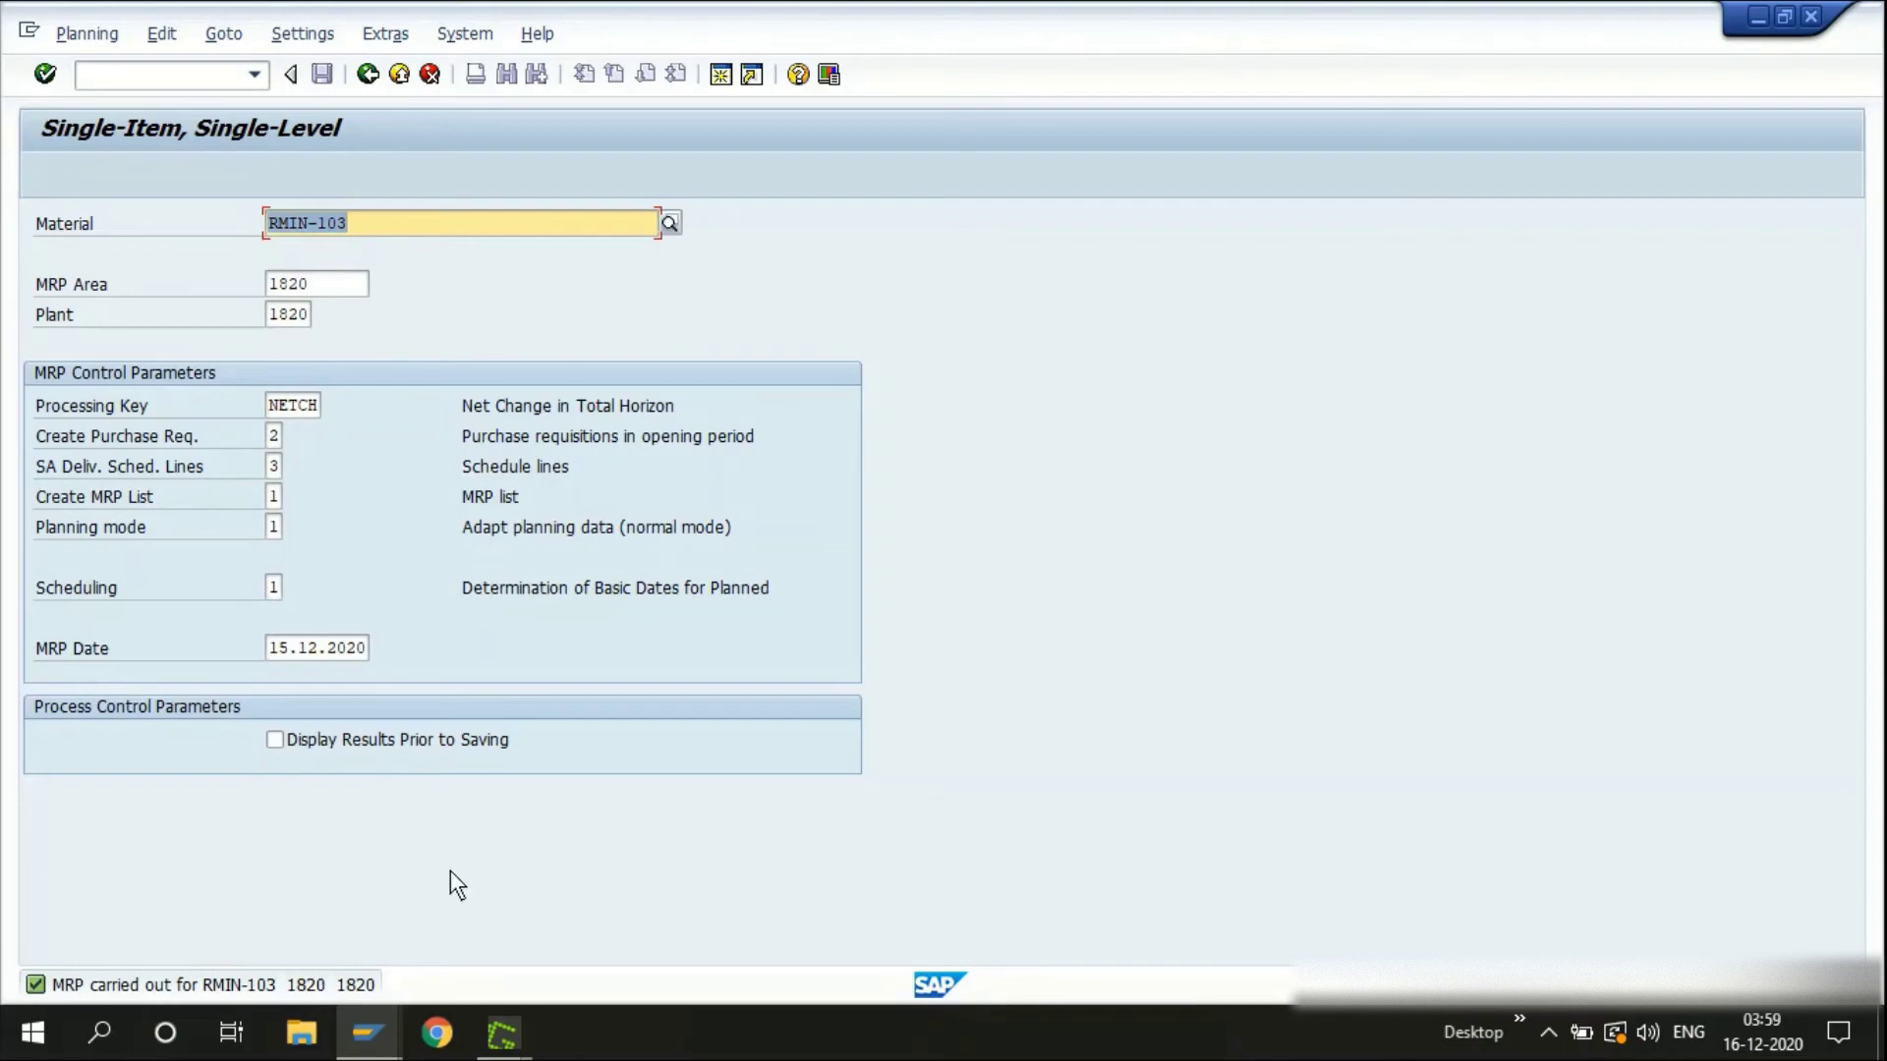
Refresh RMIN-103's stock/requirements list, examine the planned order created by the MRP run, and widen the MRP element data column
key(alt+Tab)
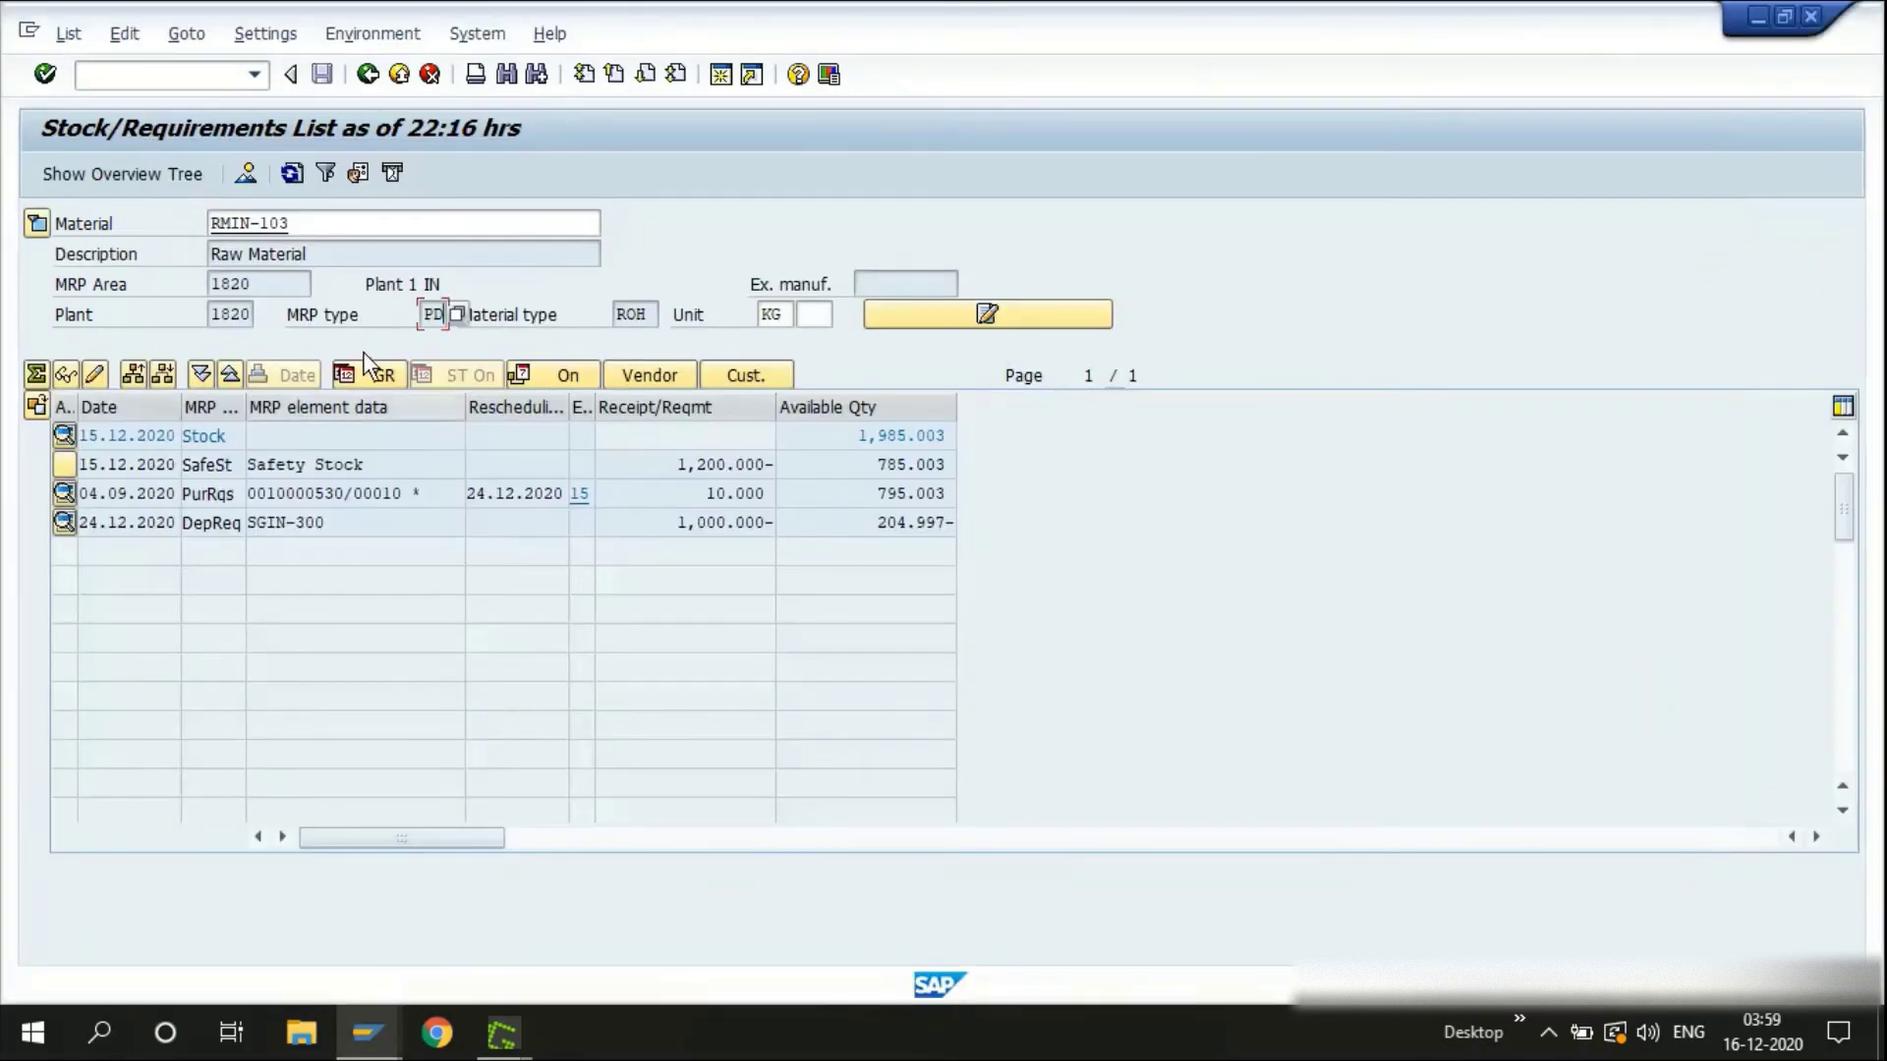
click(331, 227)
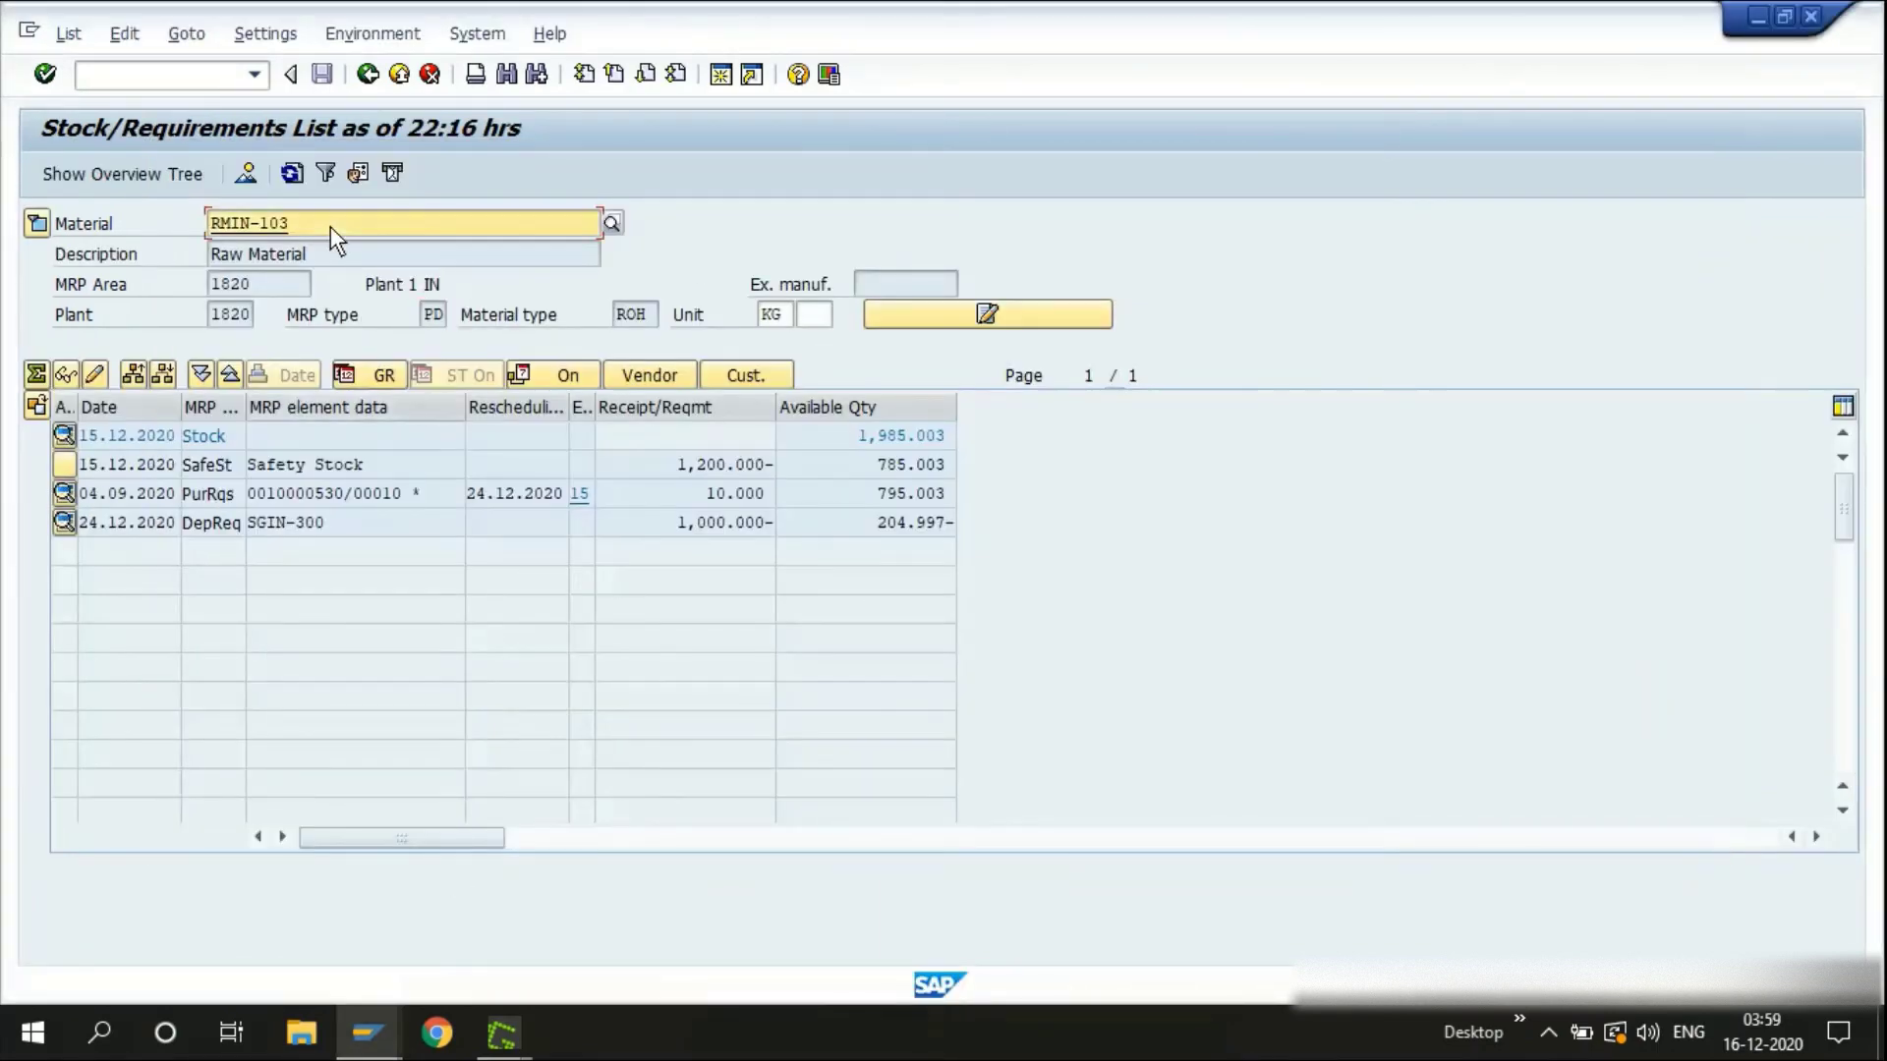
click(292, 175)
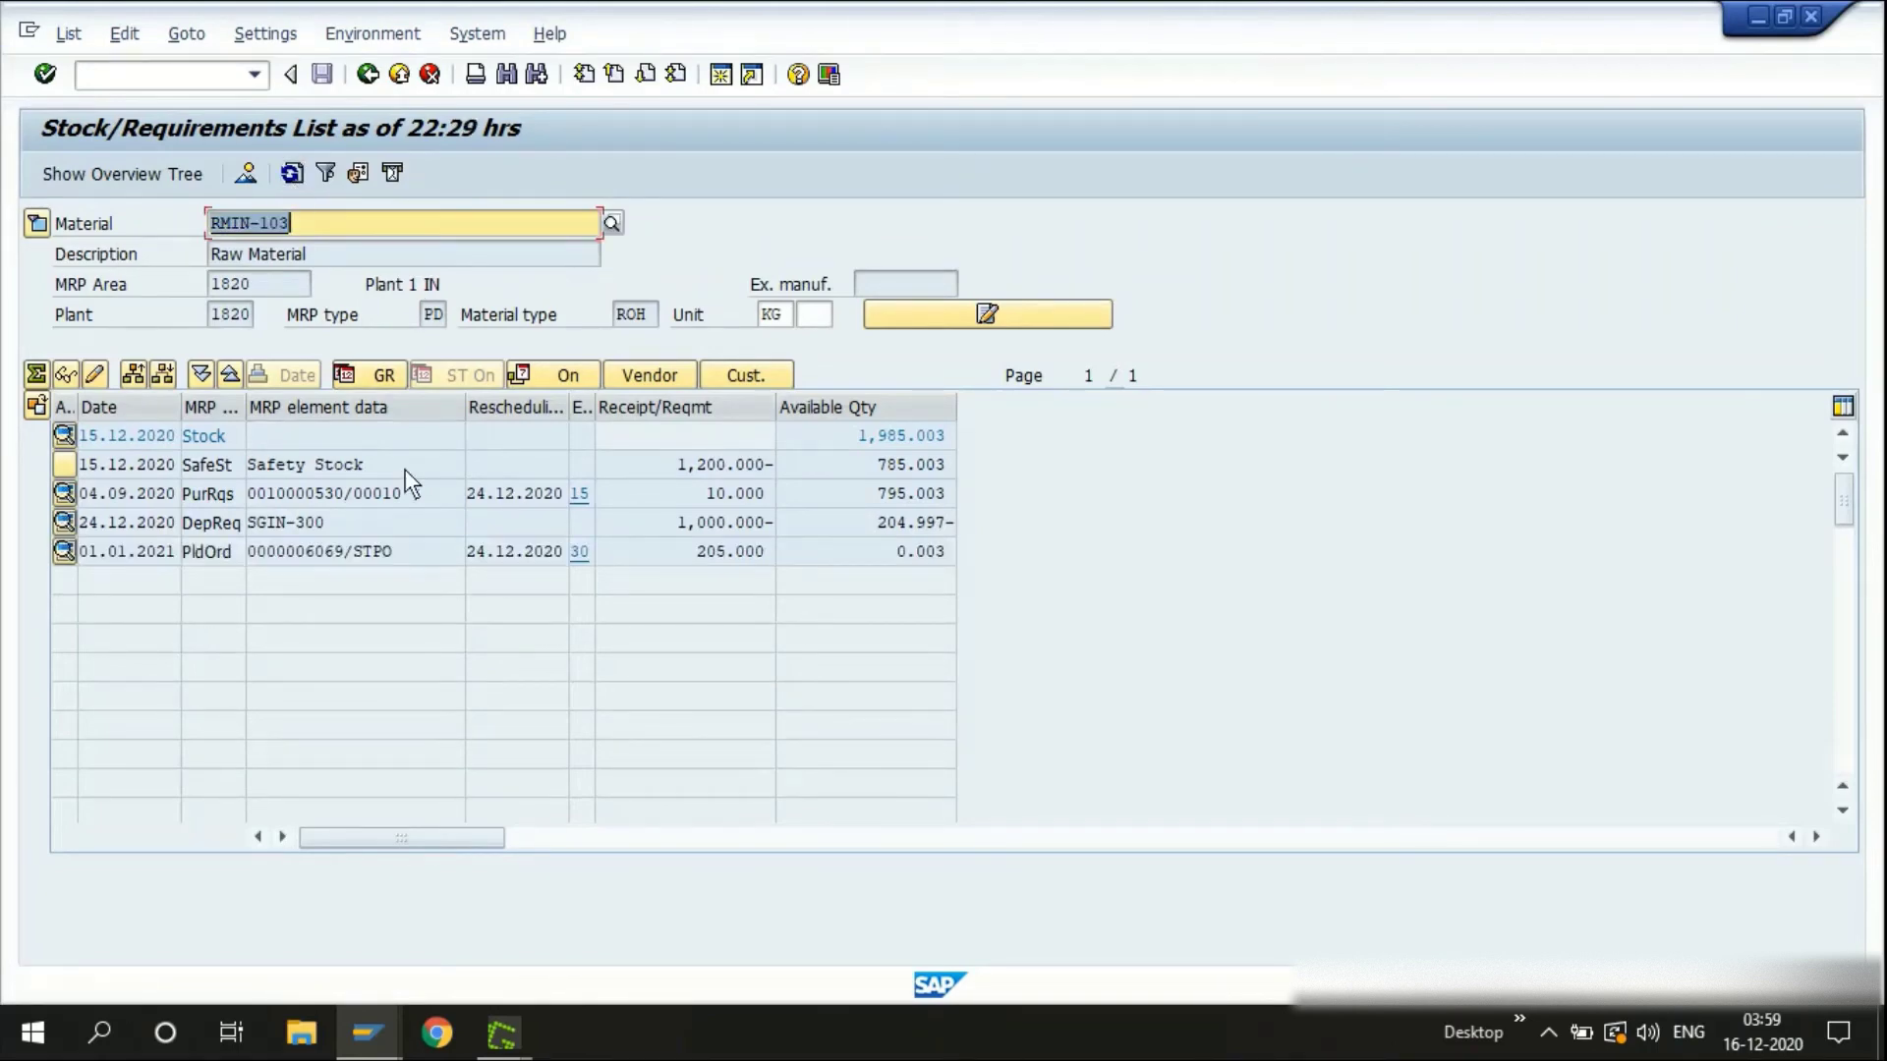
click(403, 554)
drag(464, 409, 494, 413)
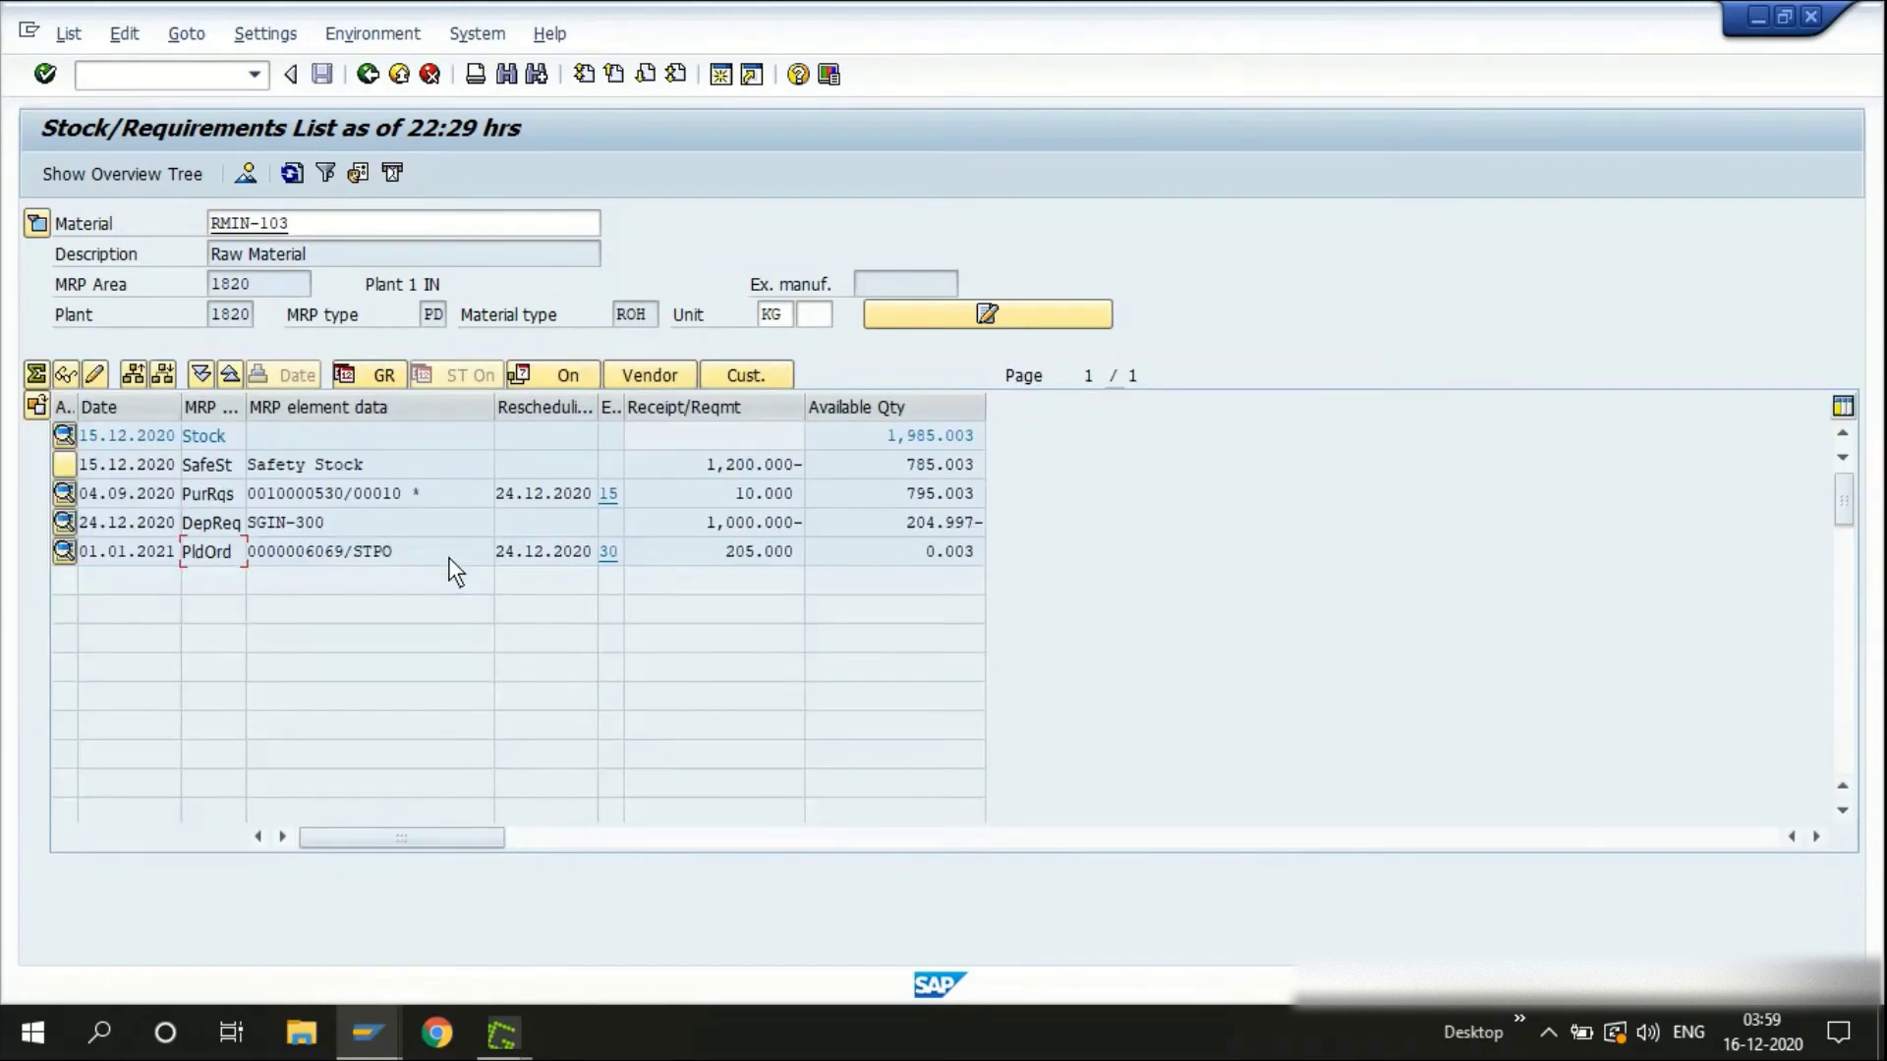
Return to the Single-Item, Single-Level run and set the Create Purchase Req. indicator to 1, Purchase requisitions
key(F3)
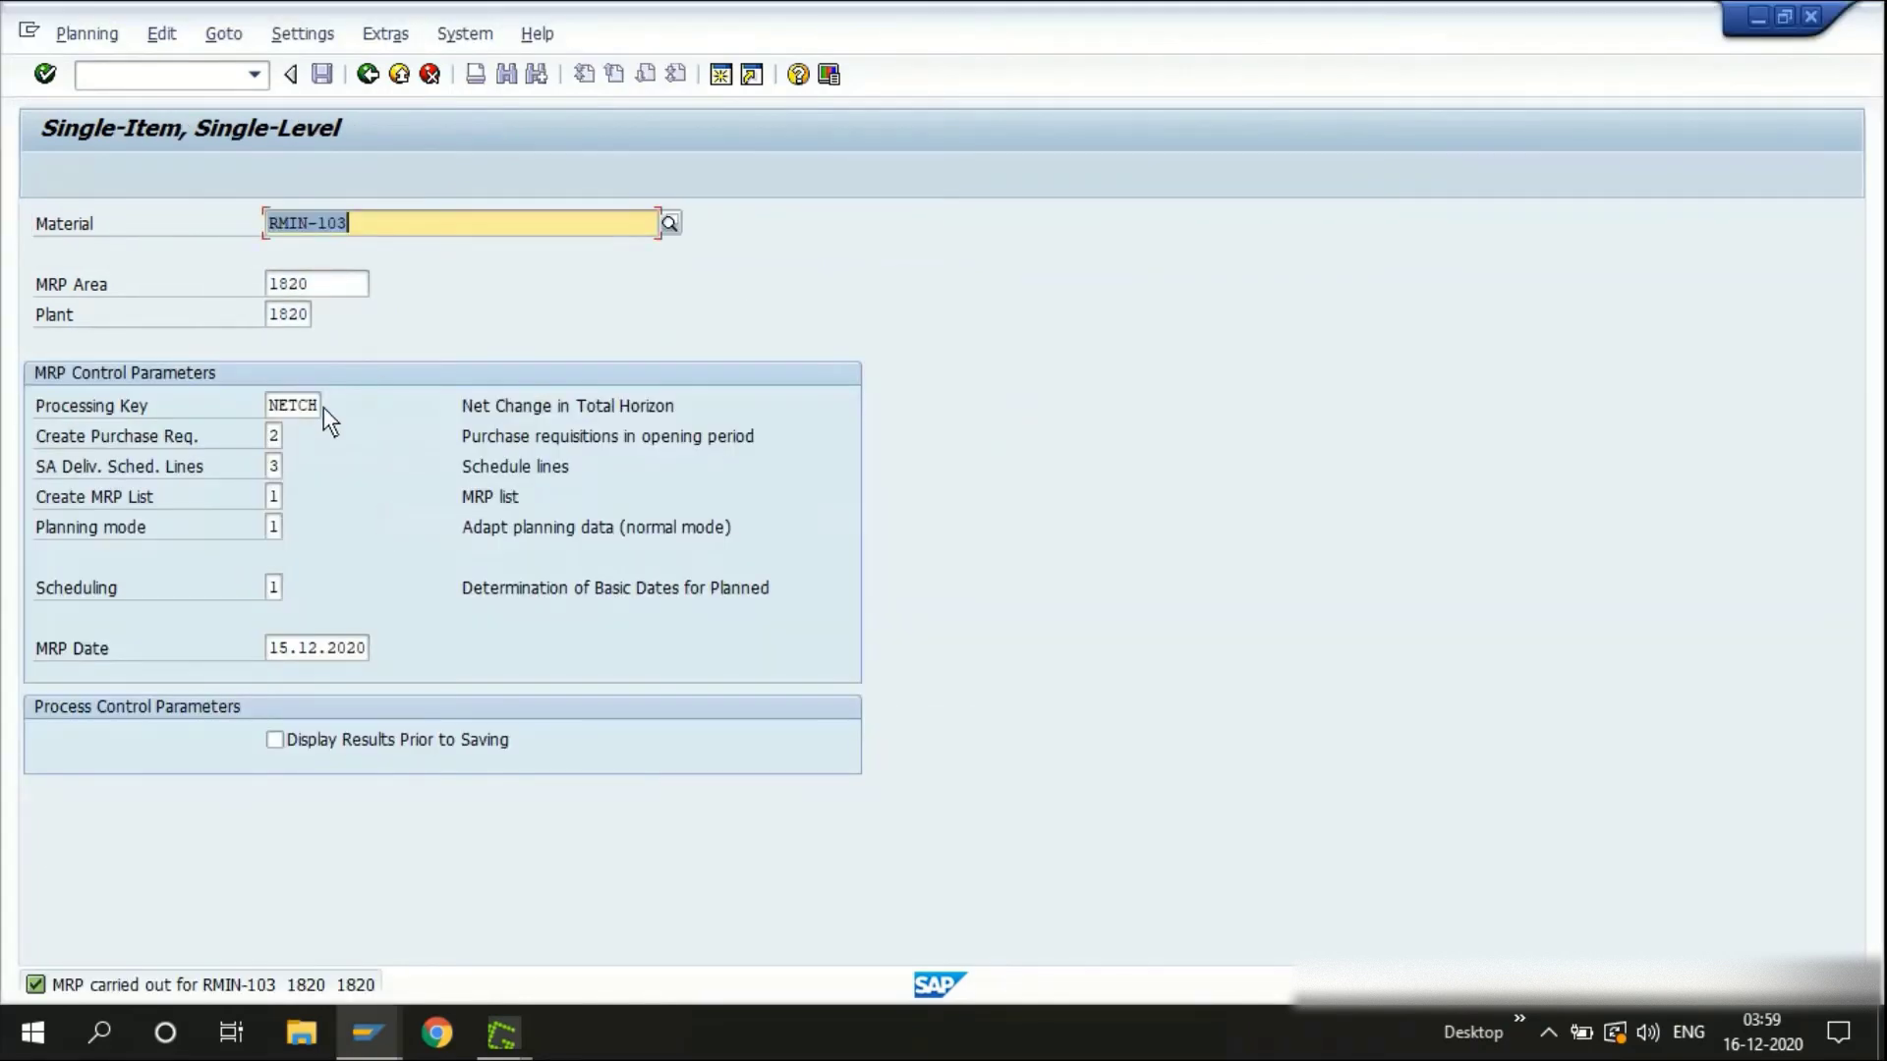
drag(462, 436, 765, 438)
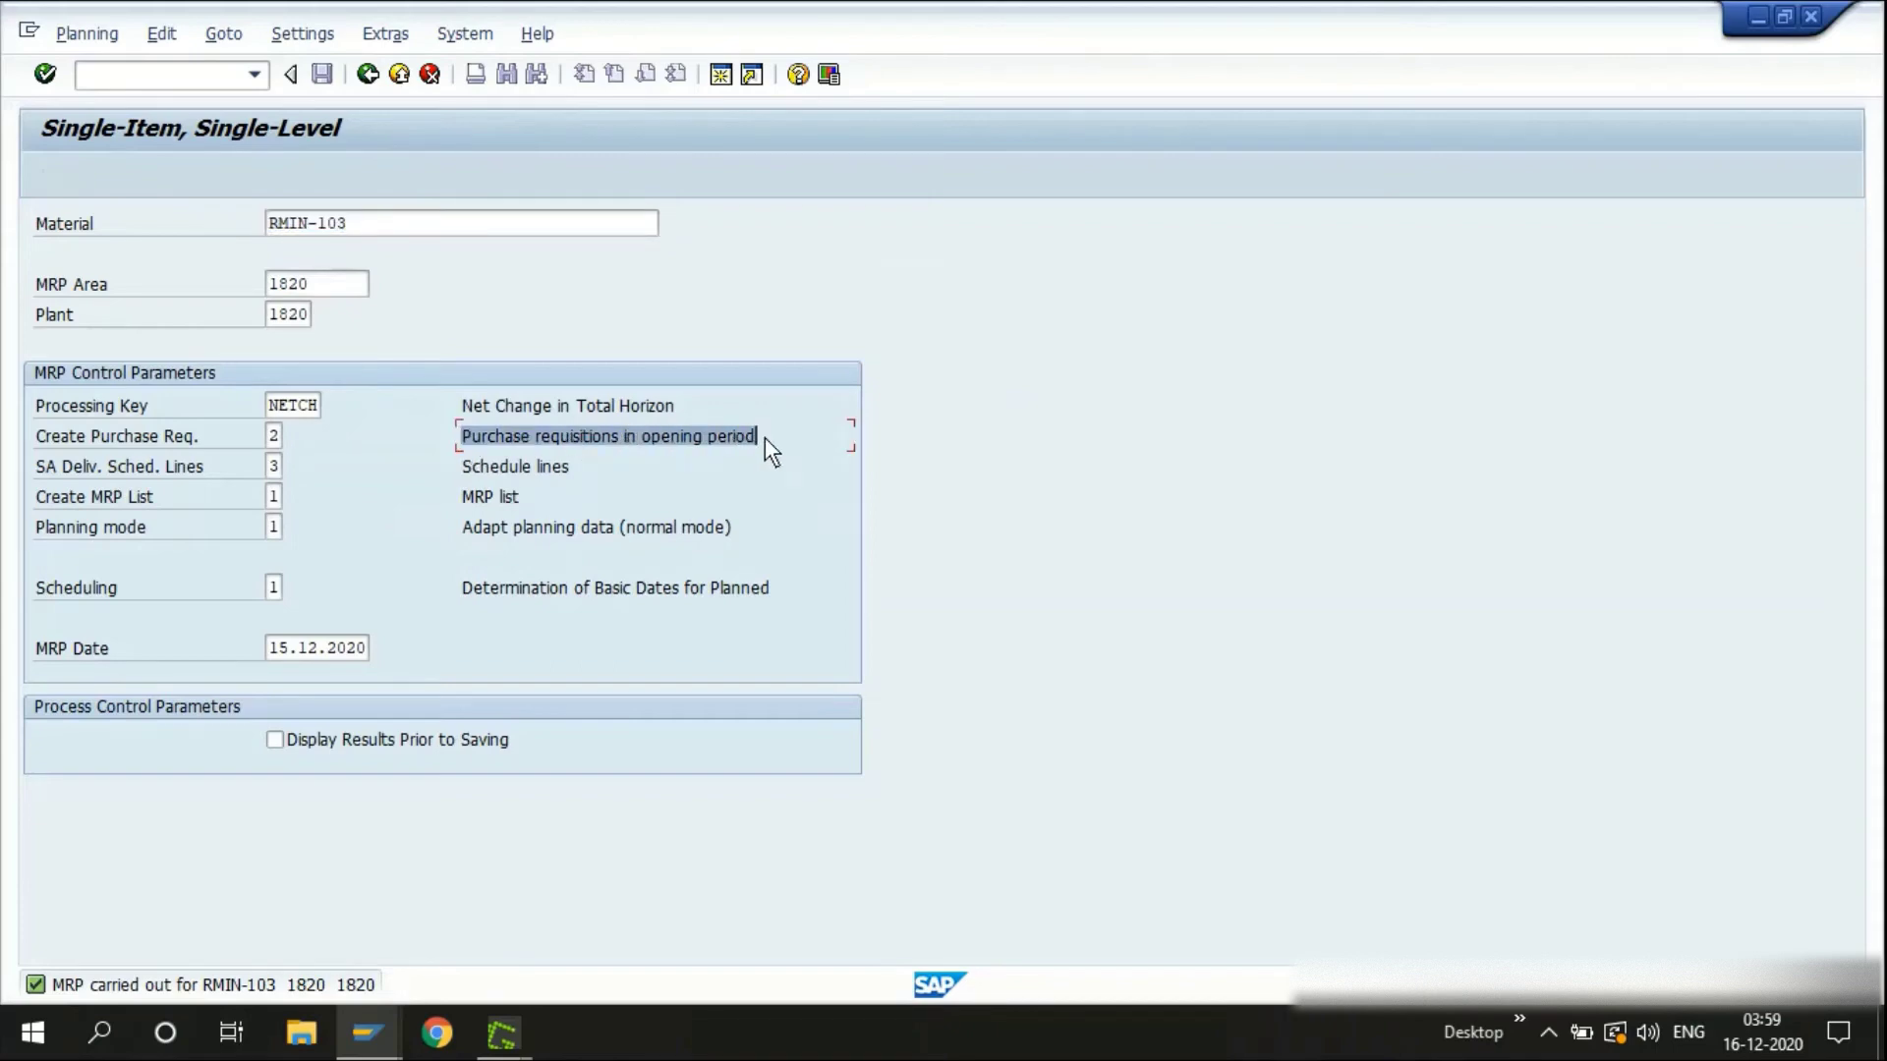
click(764, 438)
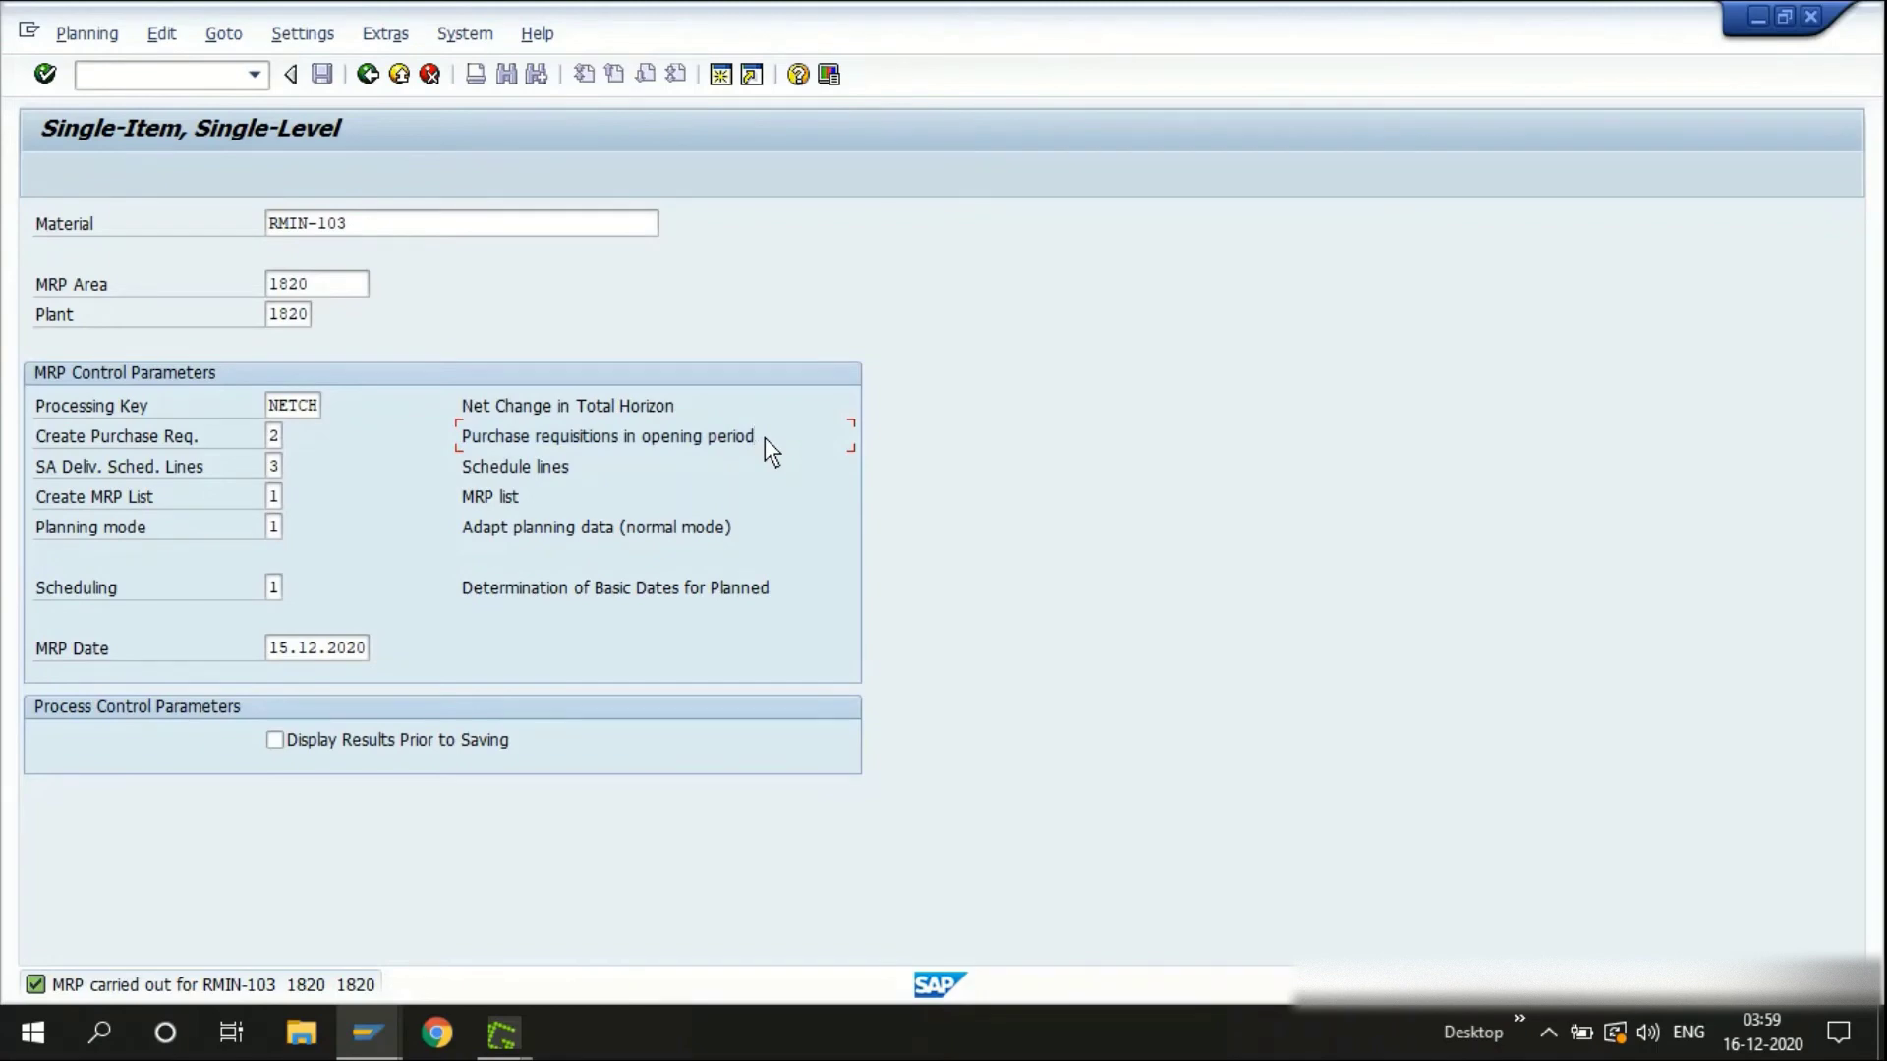
click(275, 434)
key(BackSpace)
text(1)
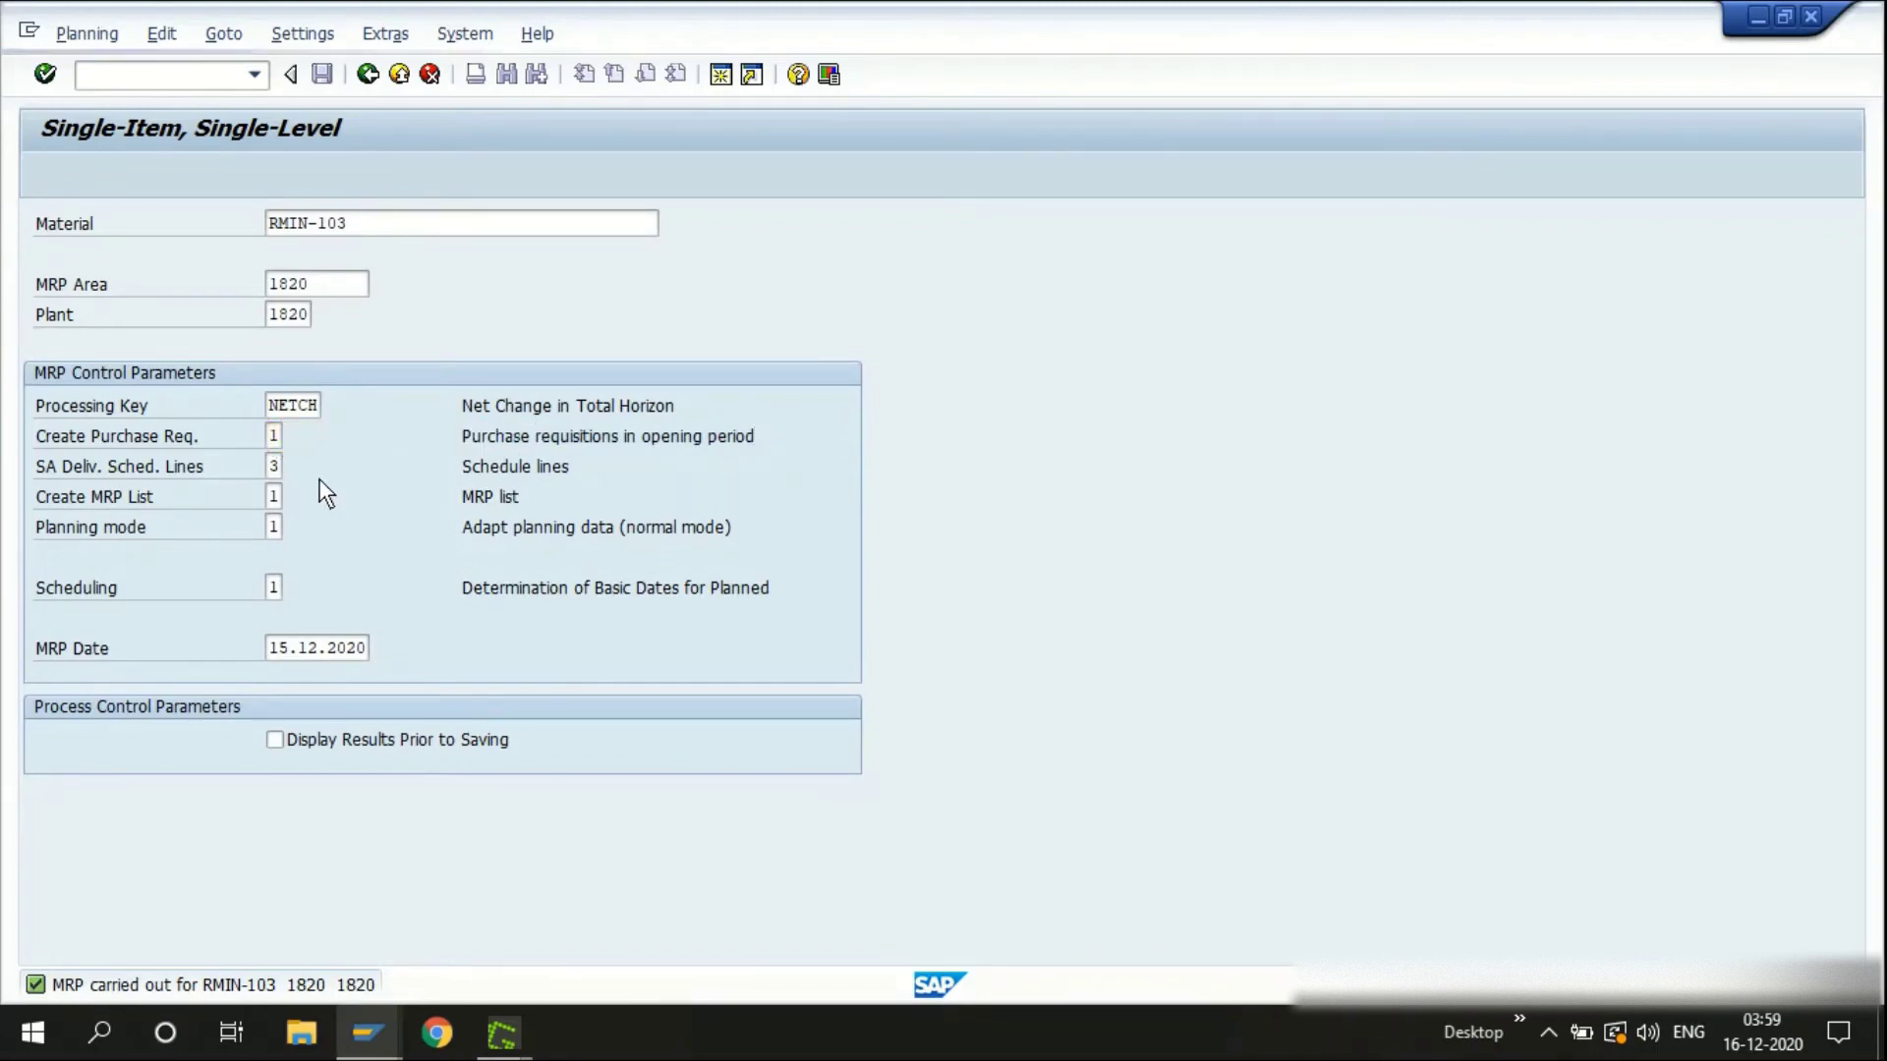
key(Return)
drag(462, 434, 684, 440)
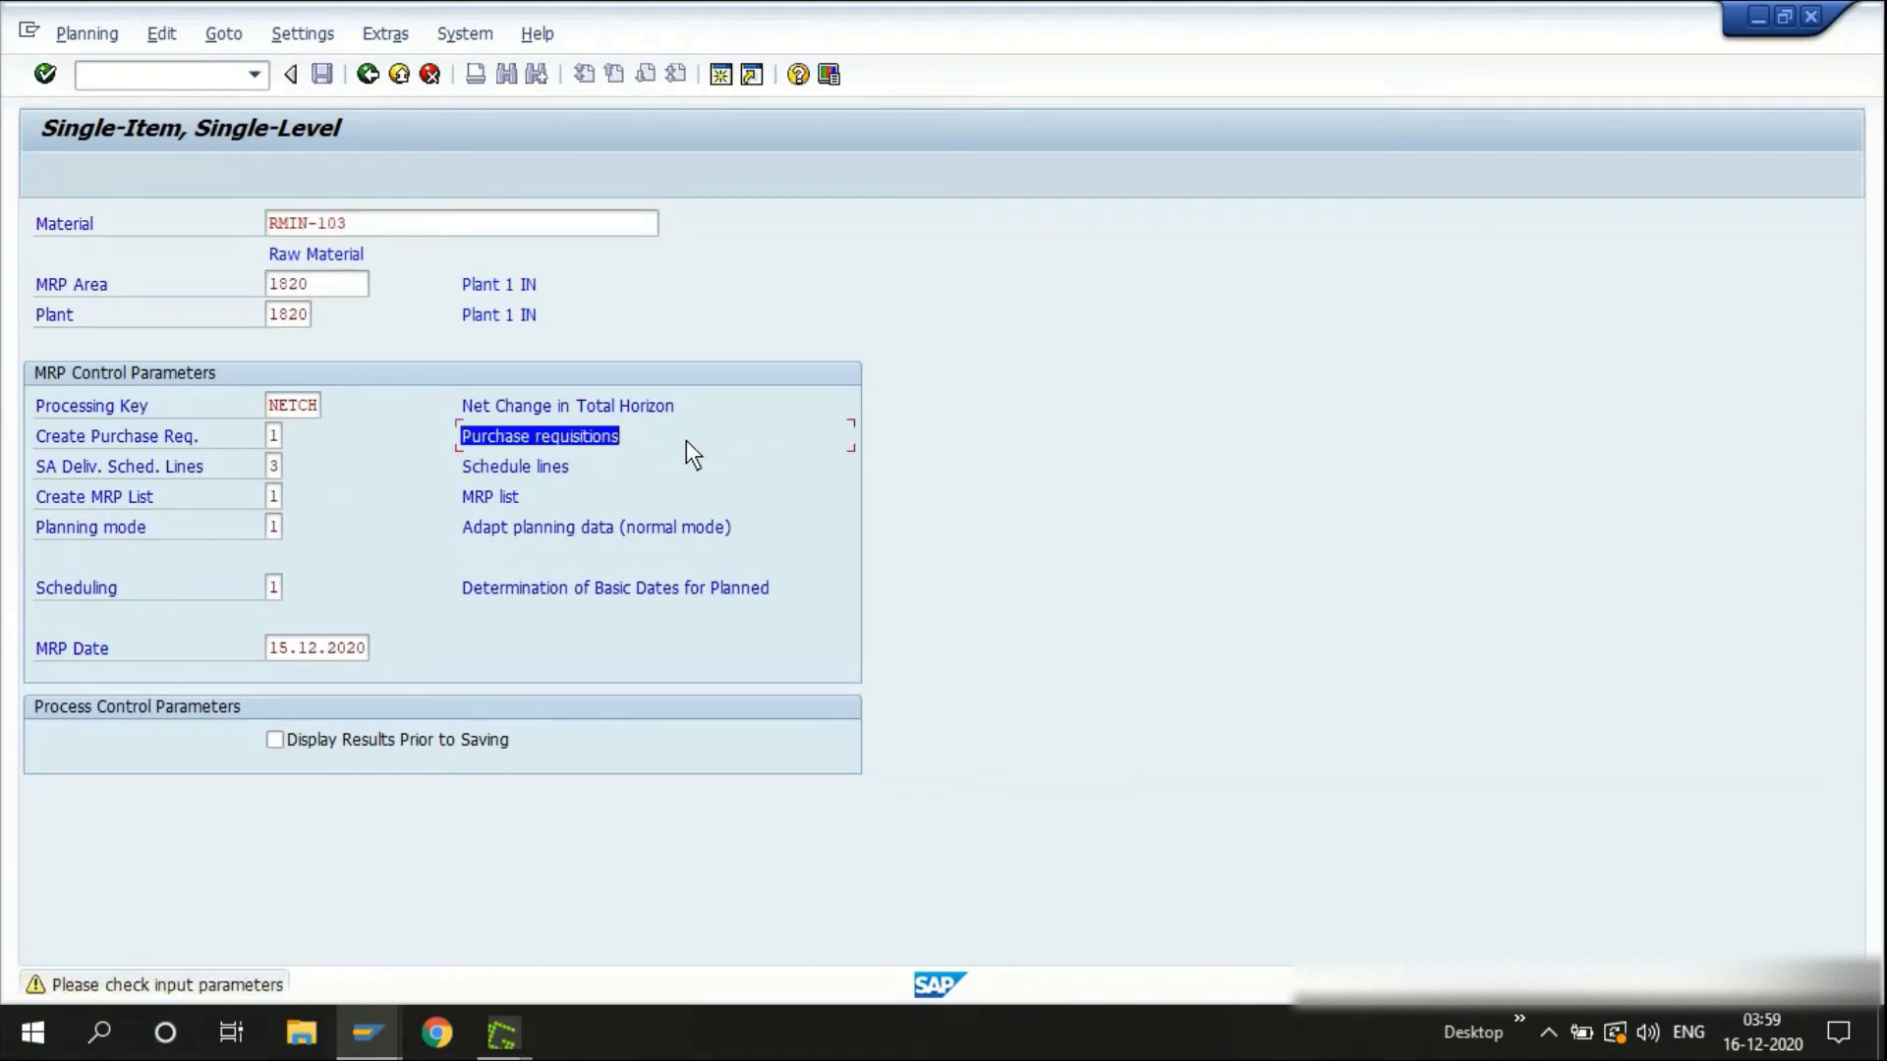
click(686, 440)
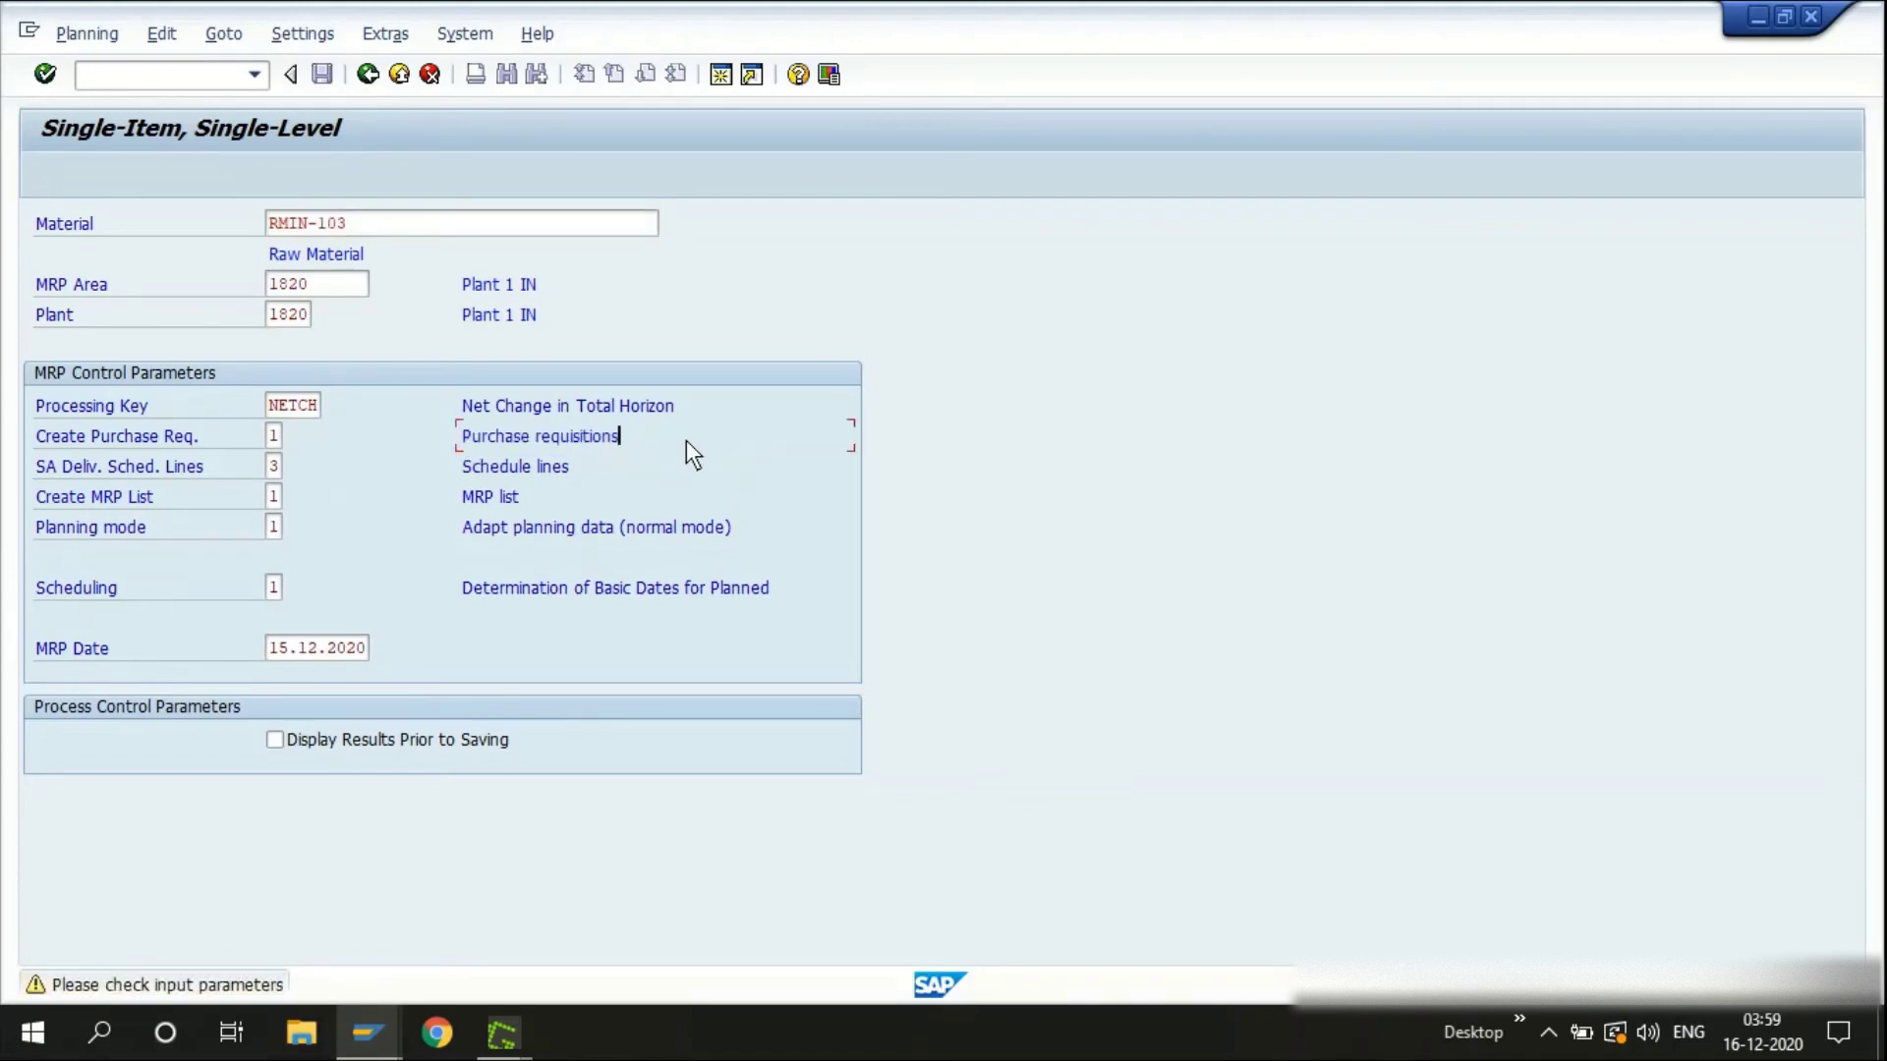
Set the planning mode to 3, Delete and recreate planning data, and carry out the MRP run for RMIN-103
click(271, 527)
text(3)
key(Return)
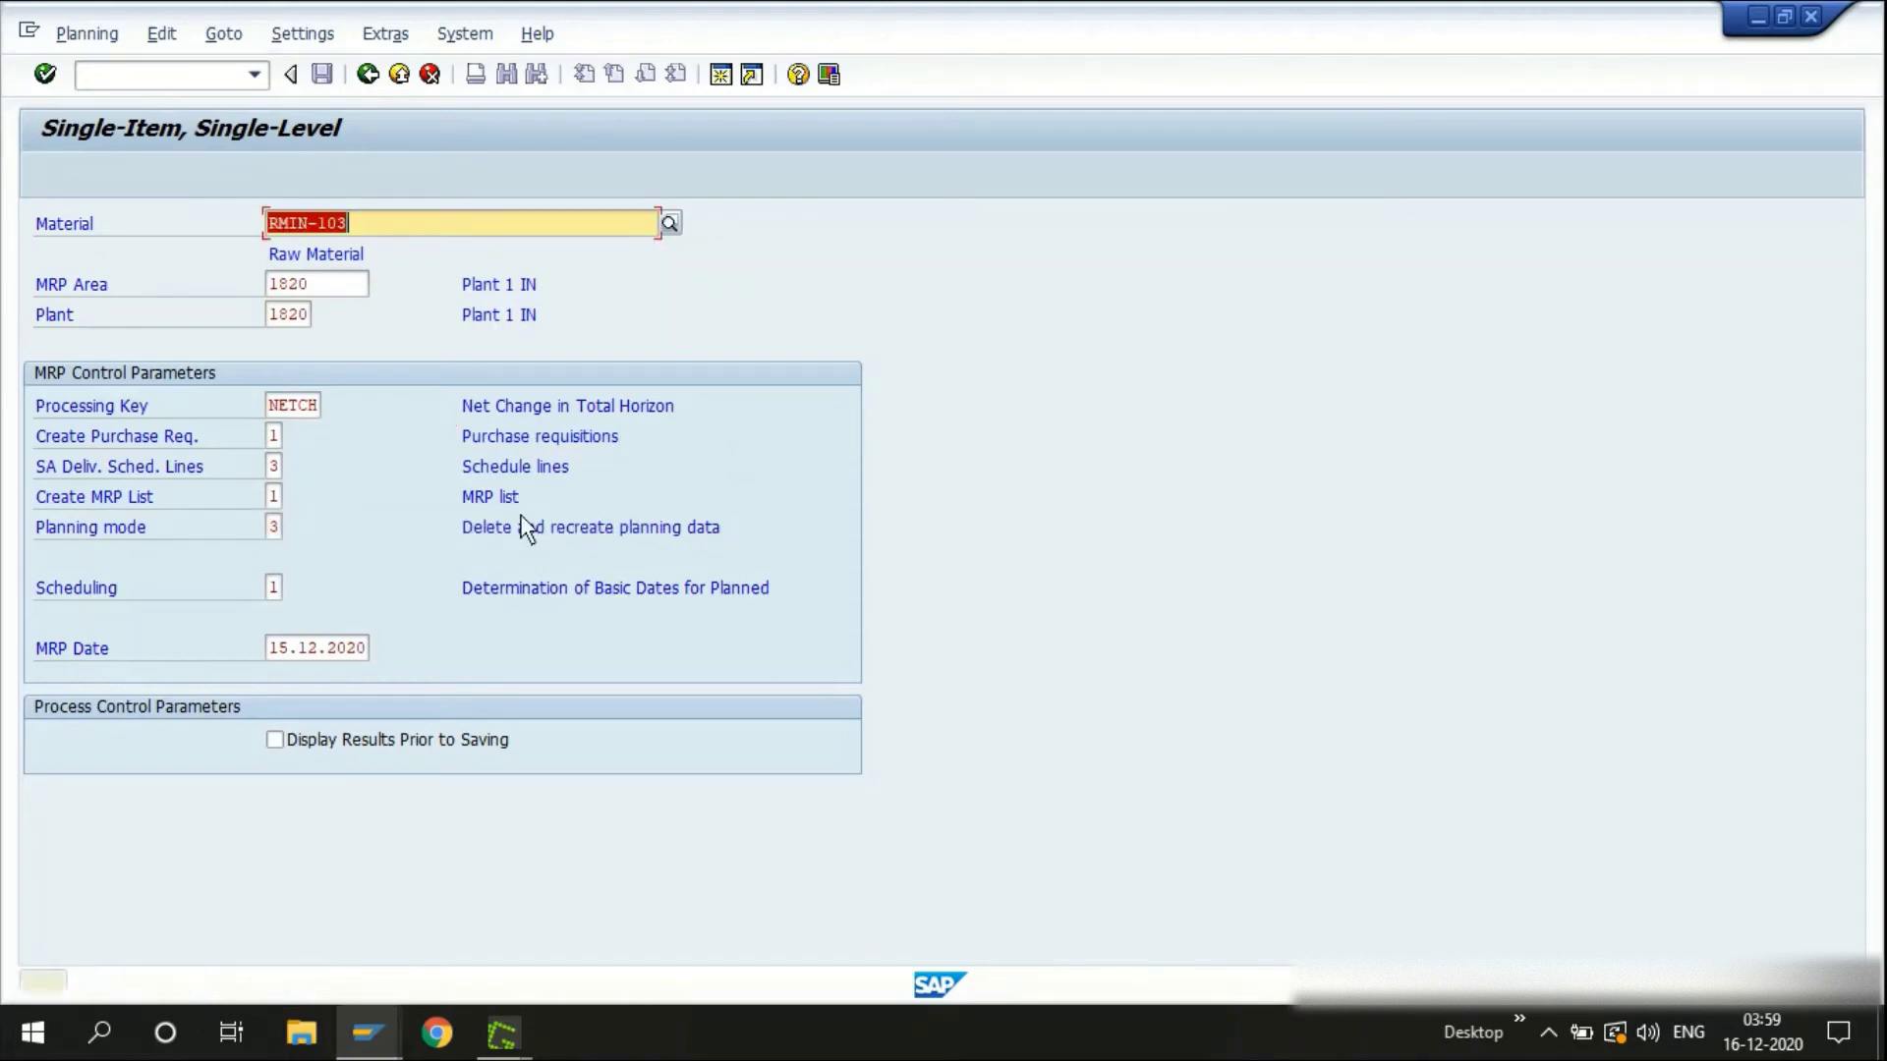
drag(468, 527, 834, 512)
click(833, 513)
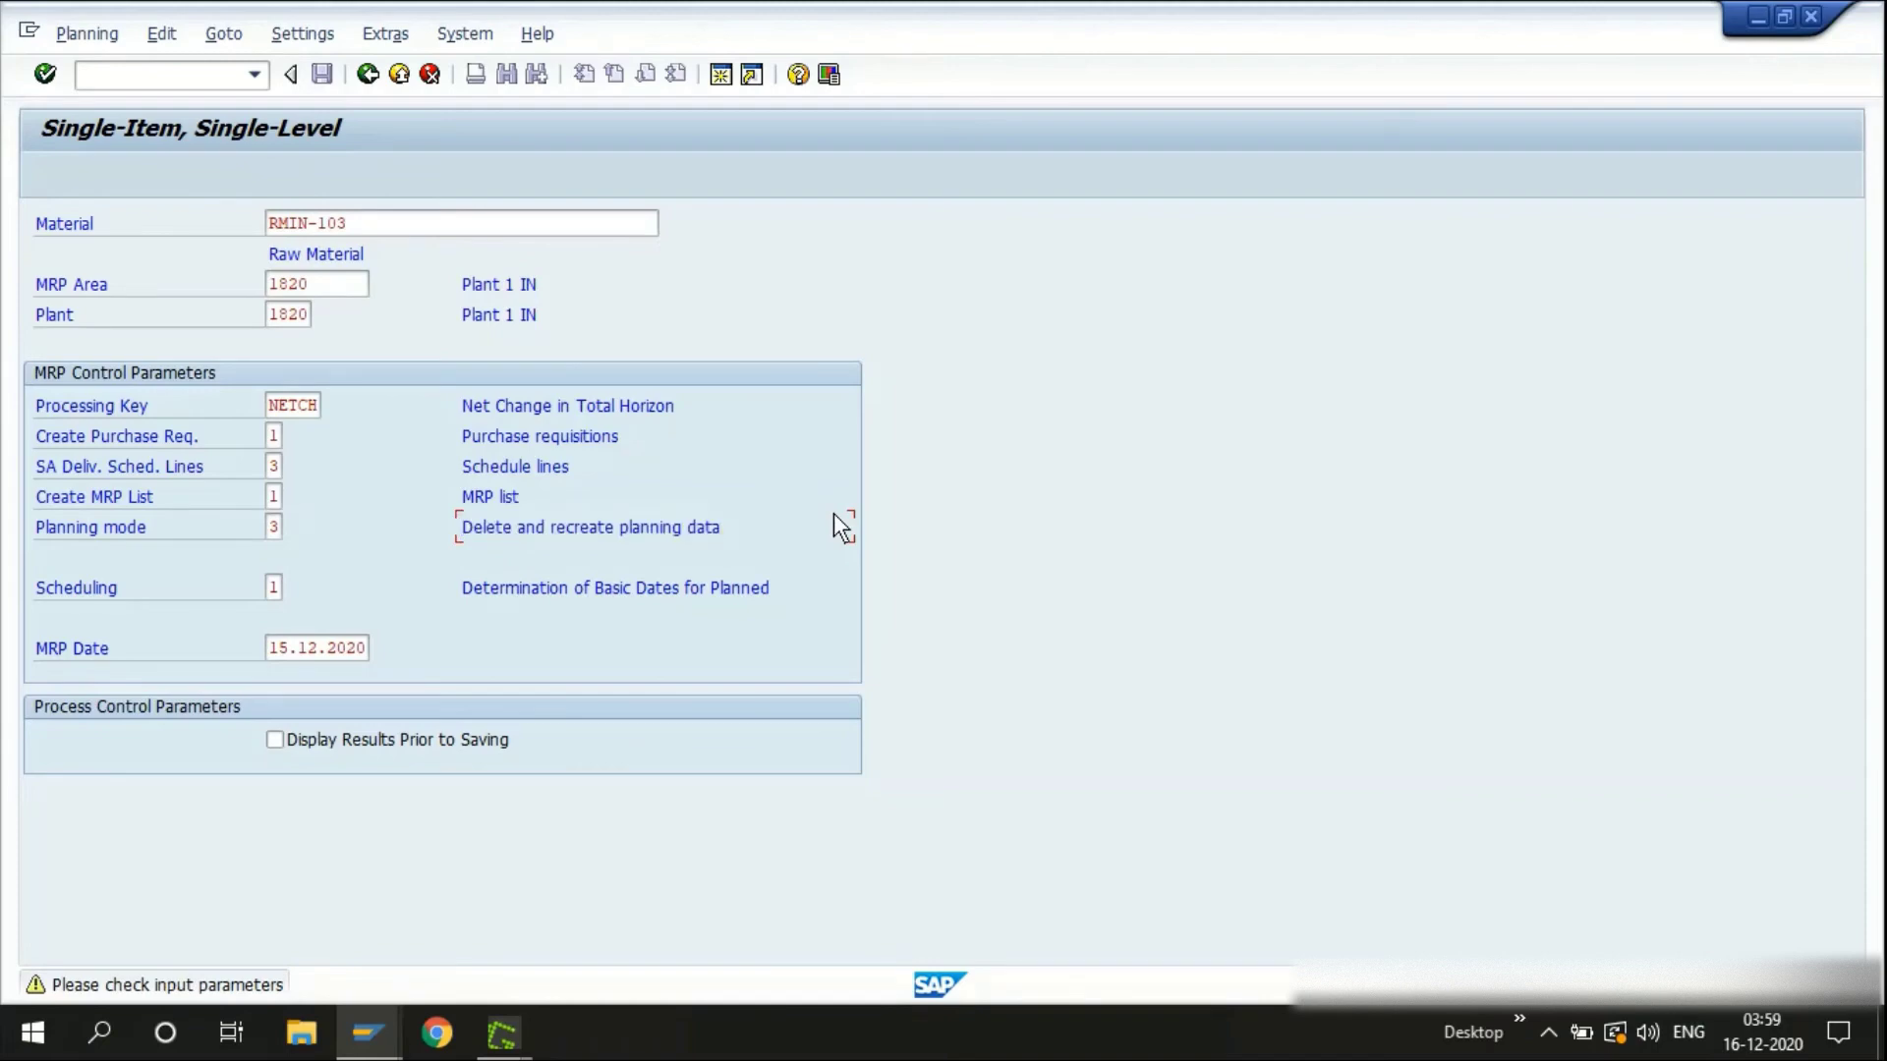
key(Return)
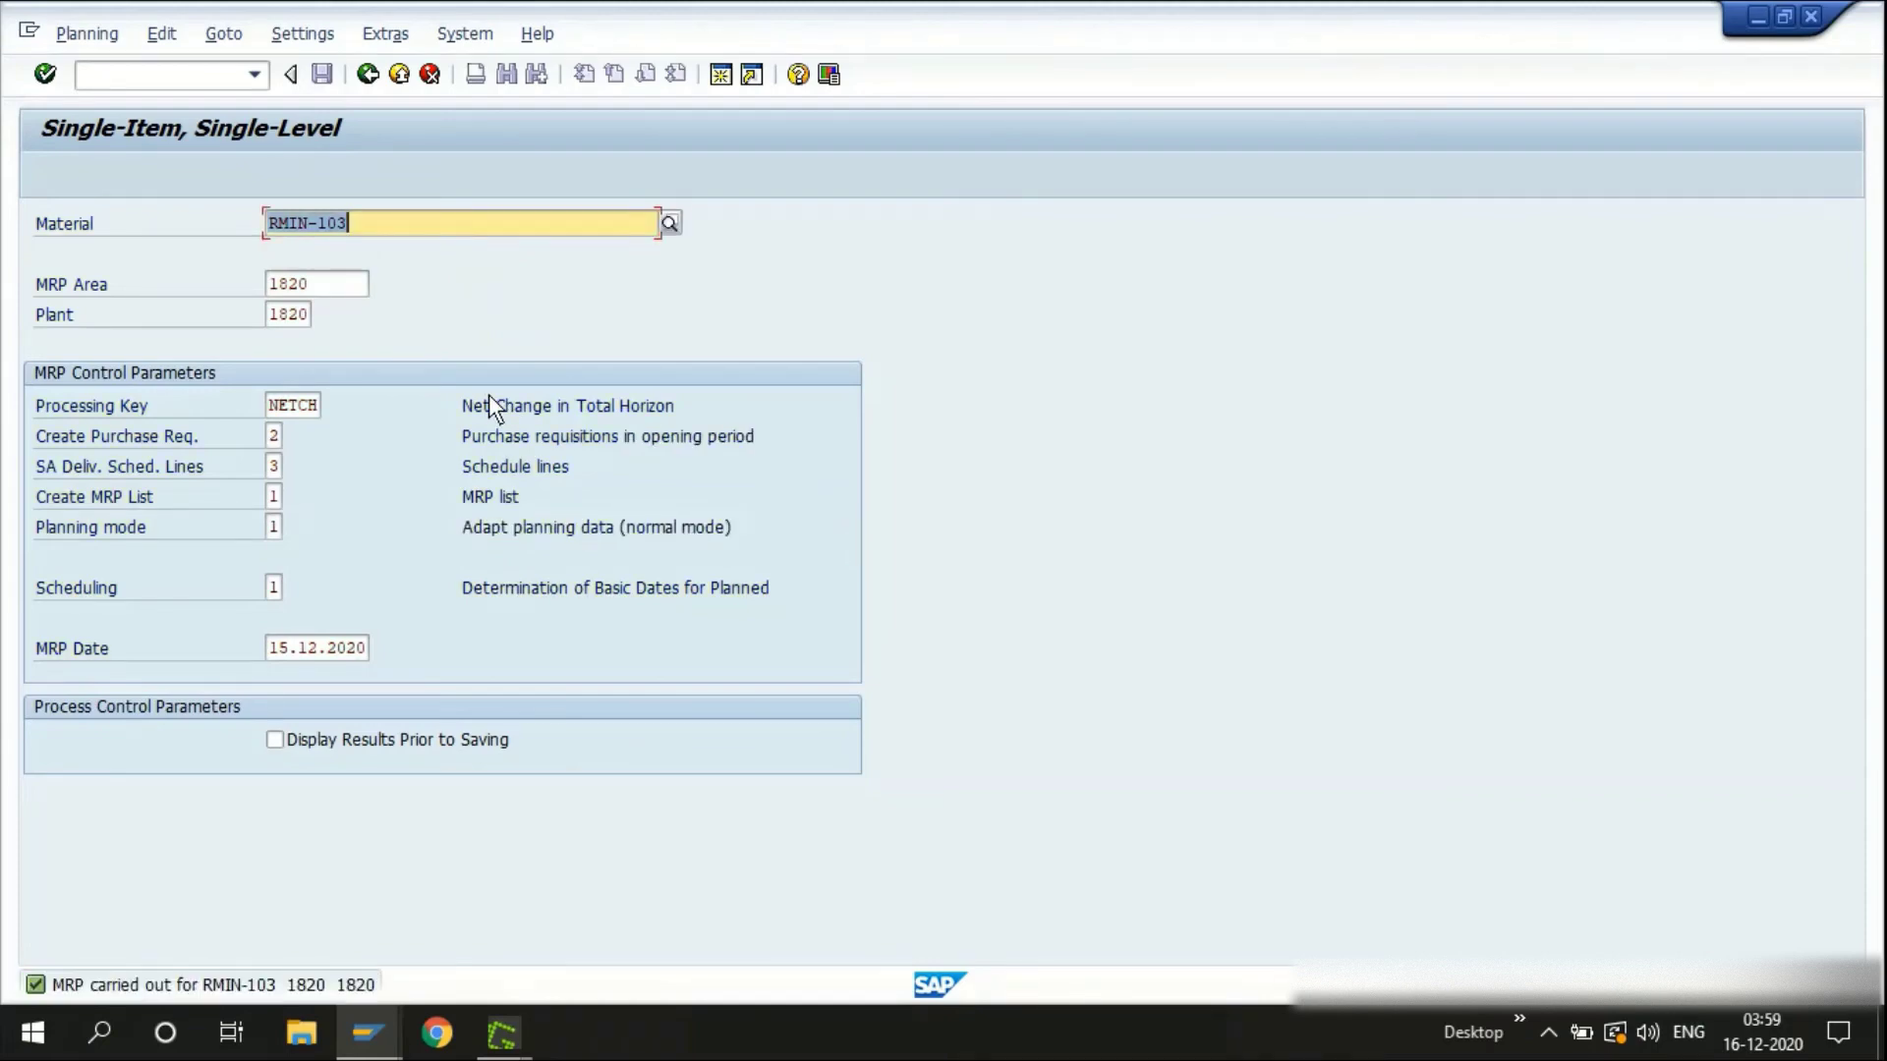
Refresh RMIN-103's stock/requirements list and compare the 01.01.2021 purchase requisition with the one dated 04.09.2020
key(alt+Tab)
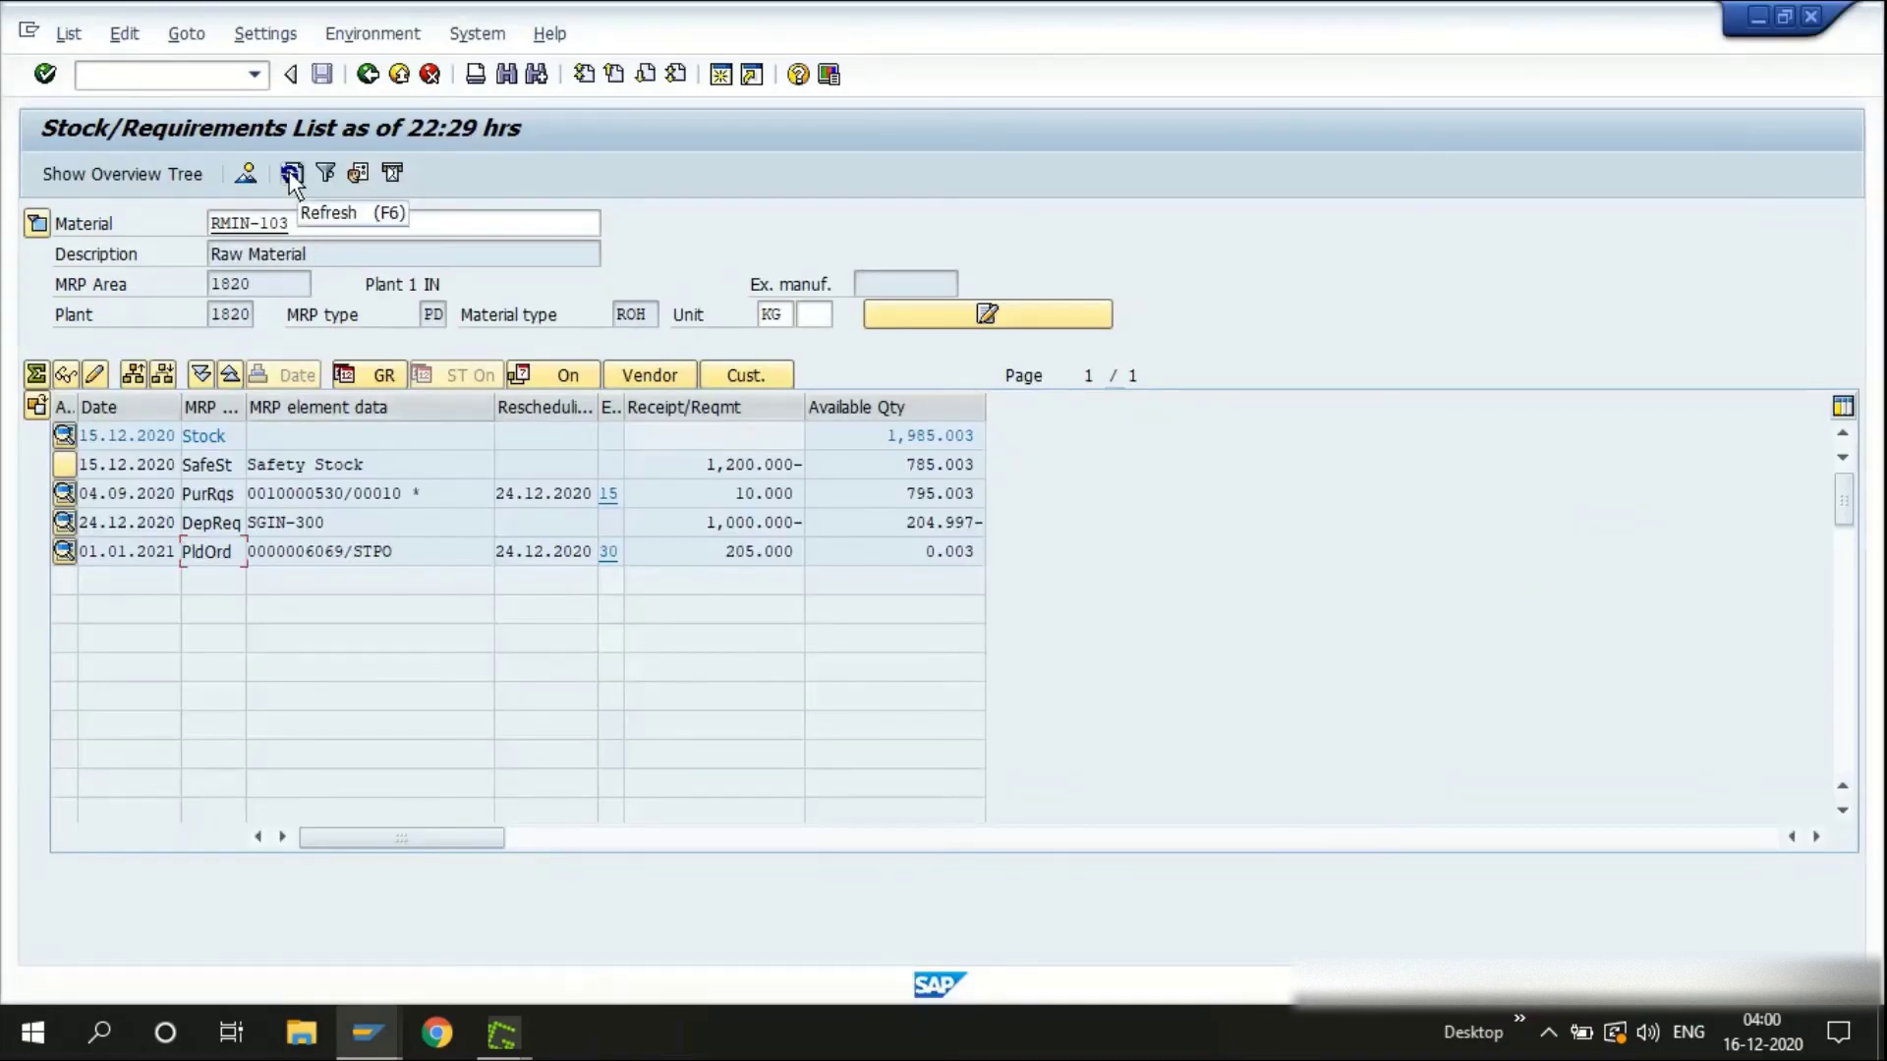
click(291, 175)
click(410, 552)
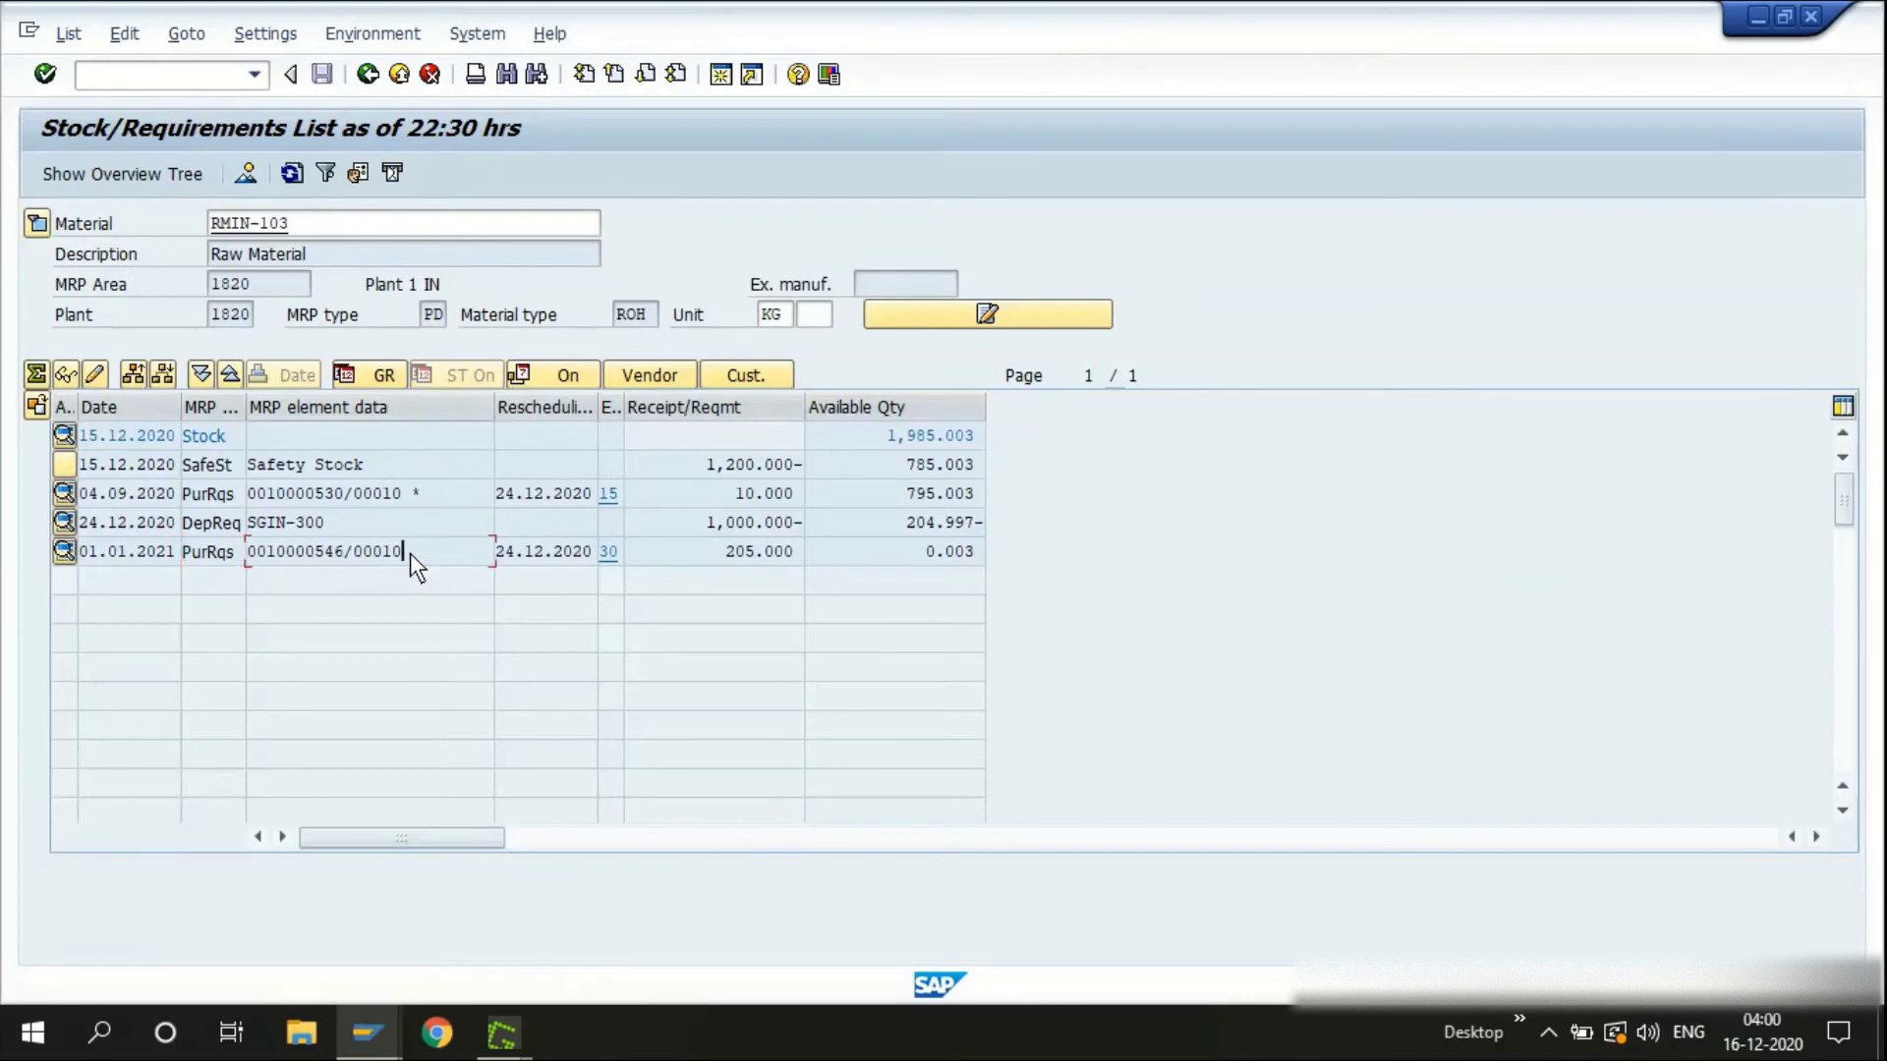
click(244, 553)
drag(433, 492, 252, 497)
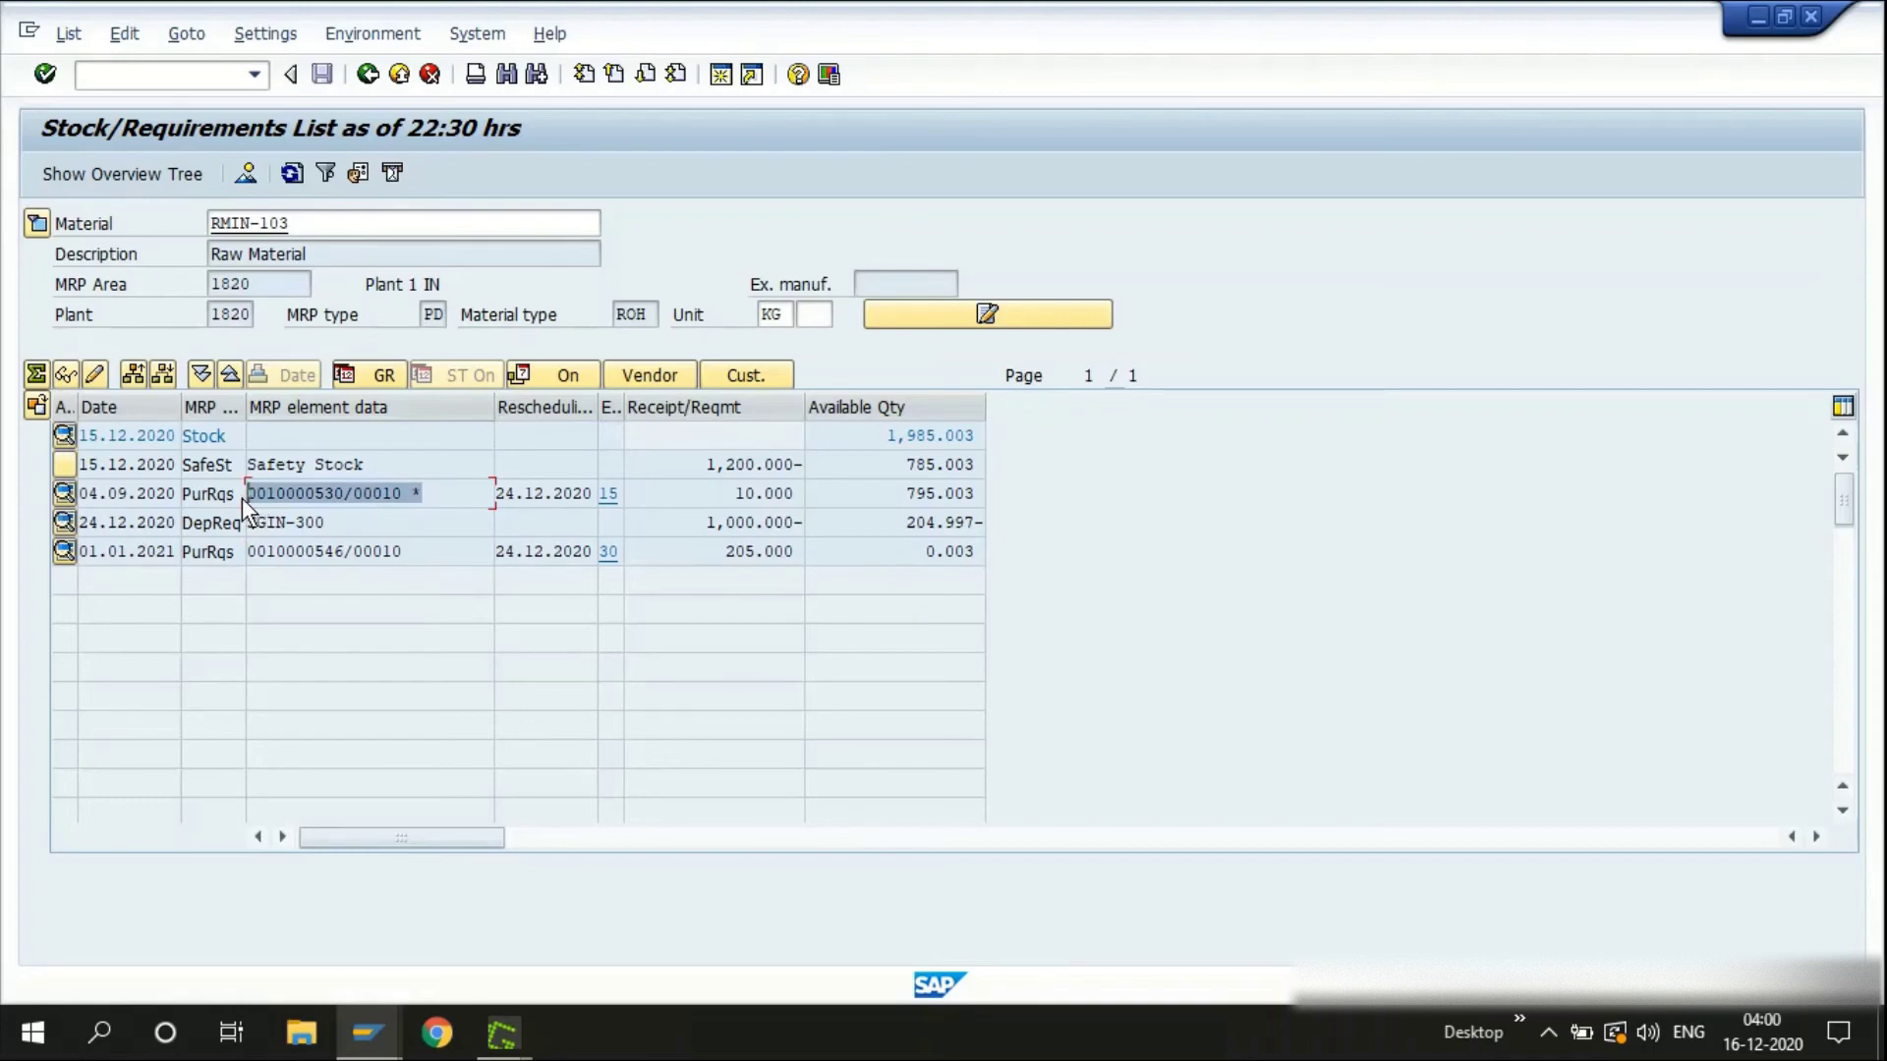
click(242, 498)
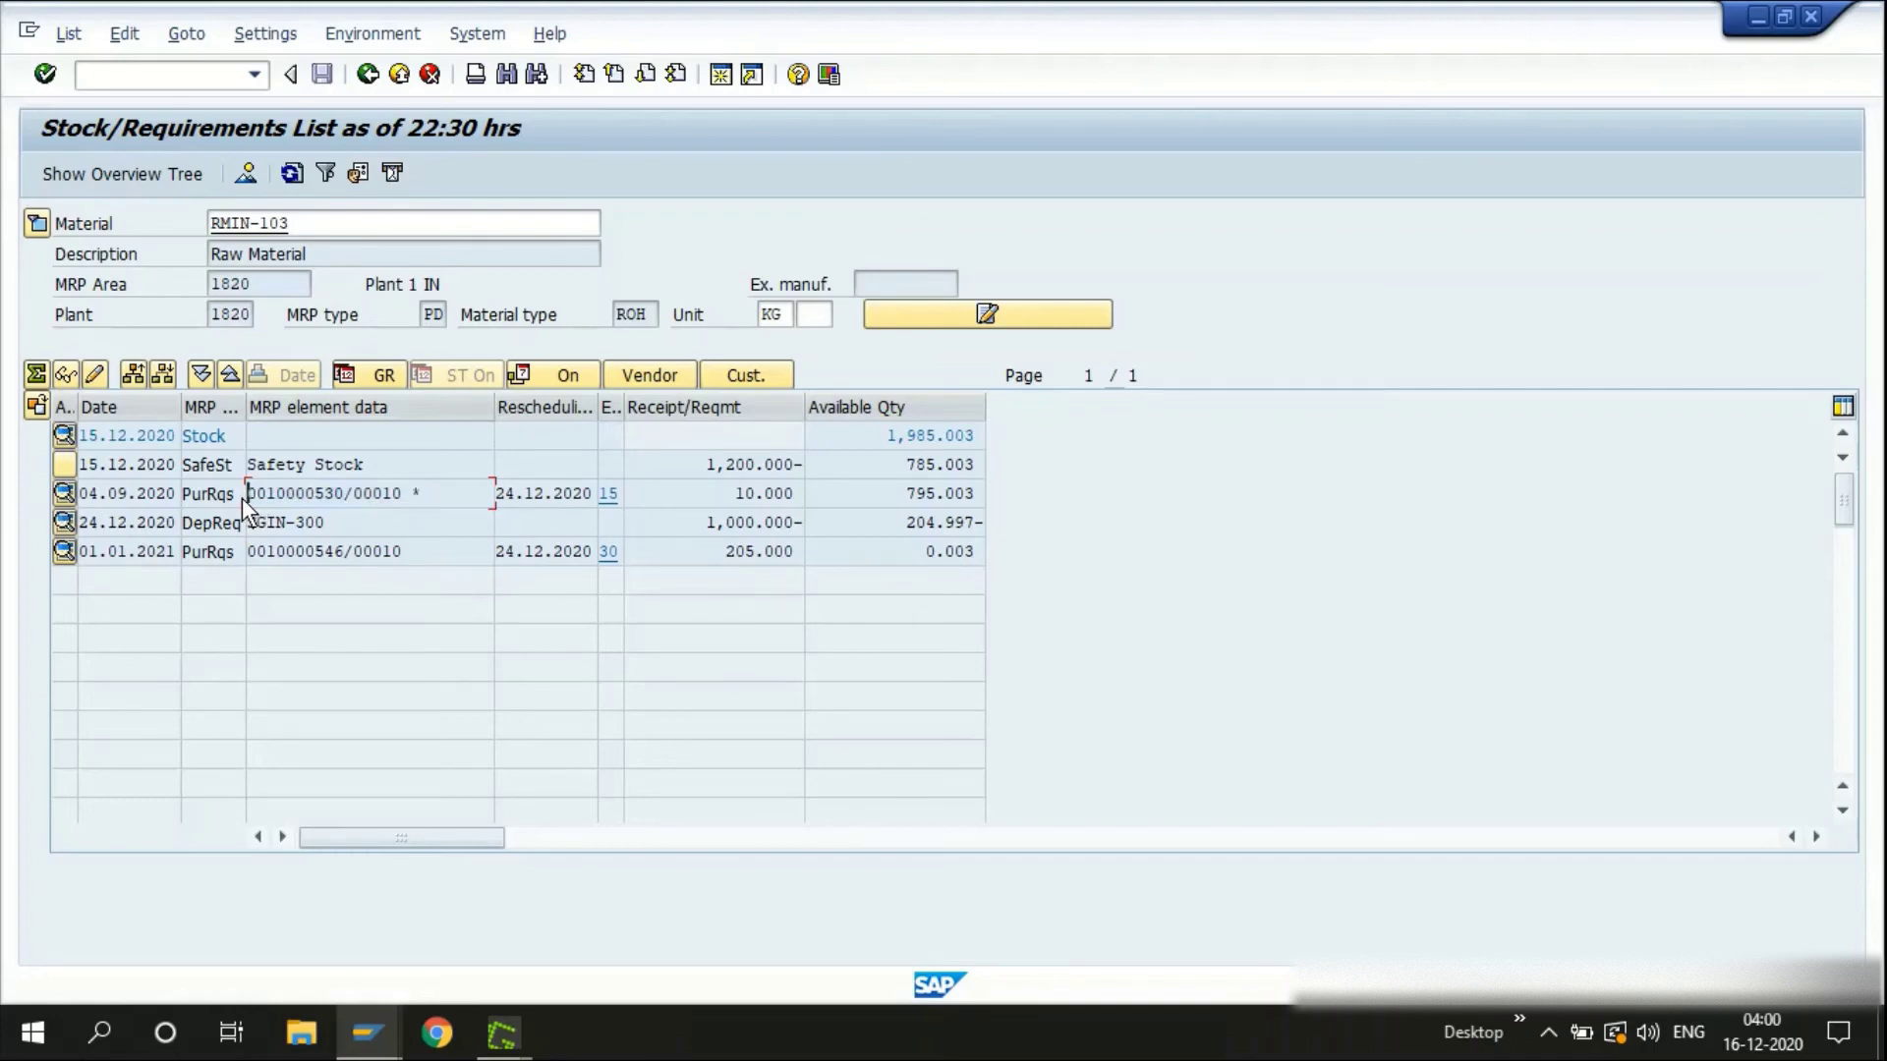
Check the additional data of the 04.09.2020 purchase requisition, display the full requisition document, and return to the stock/requirements list
click(443, 496)
double_click(364, 492)
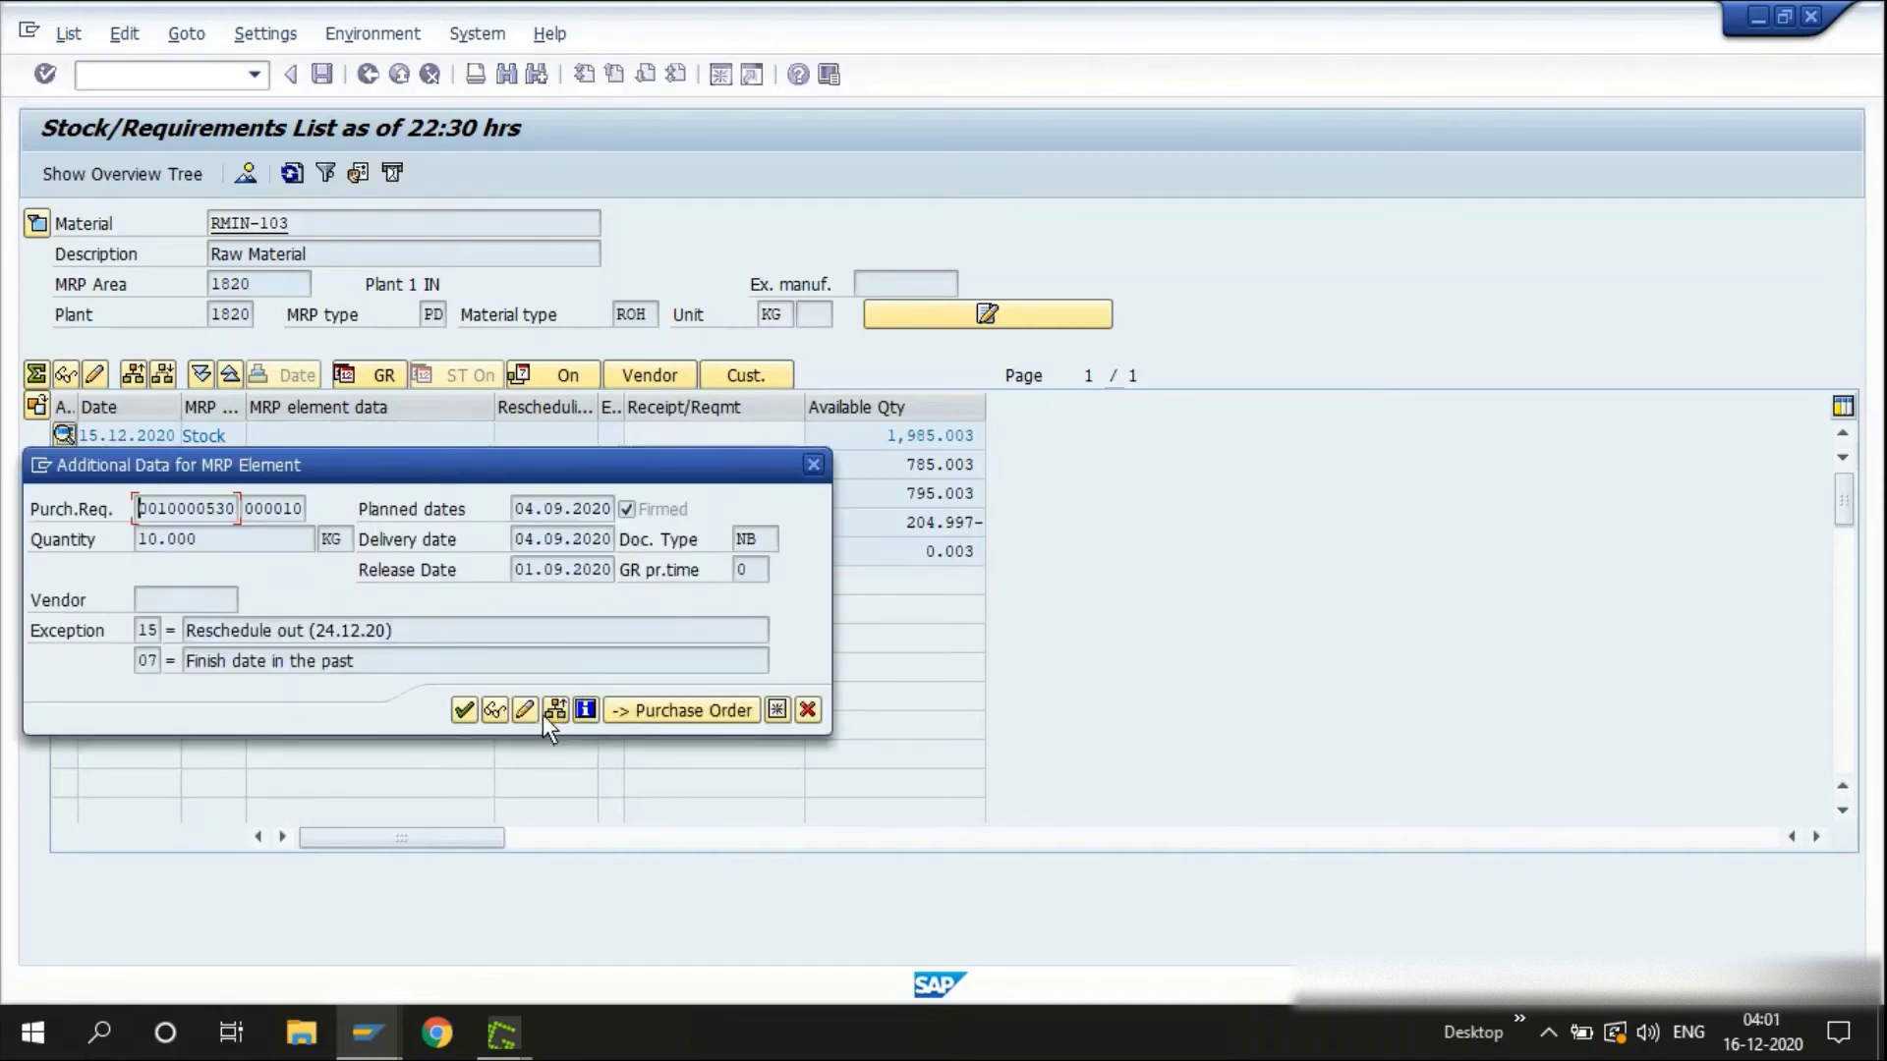
double_click(663, 509)
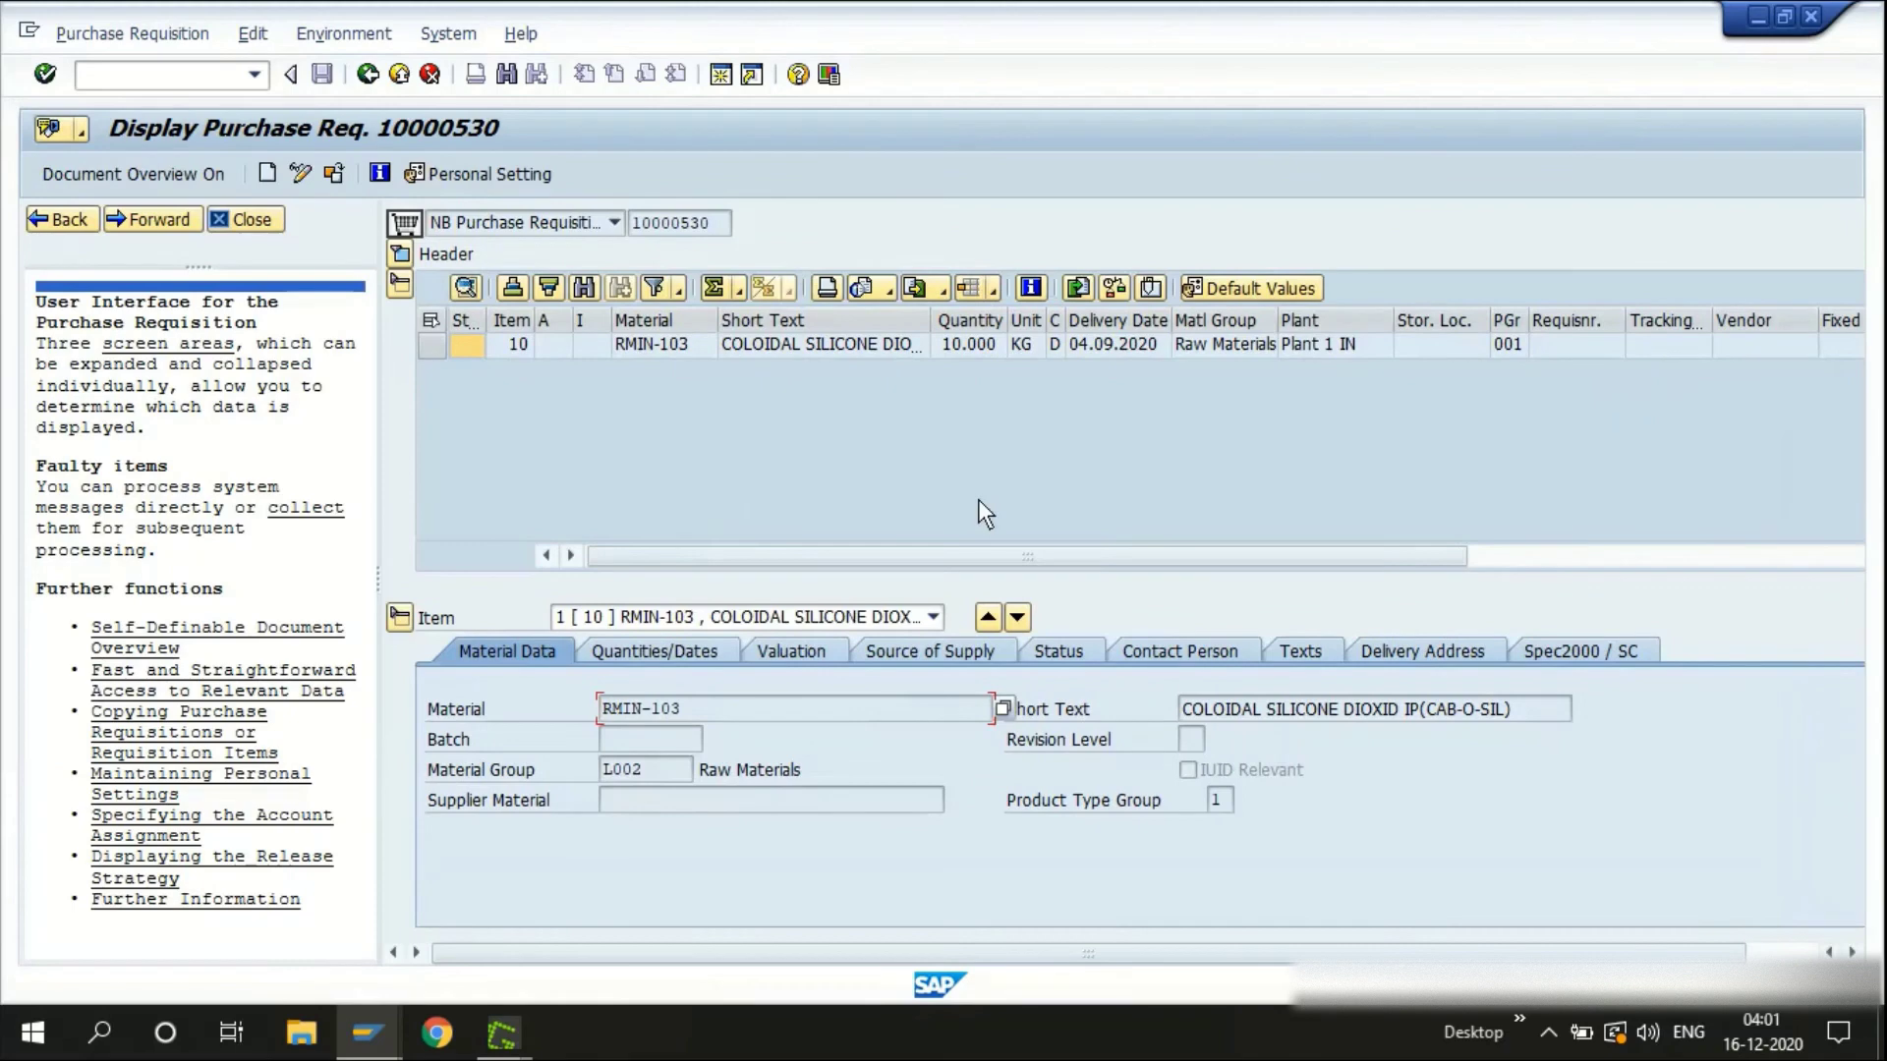
click(400, 73)
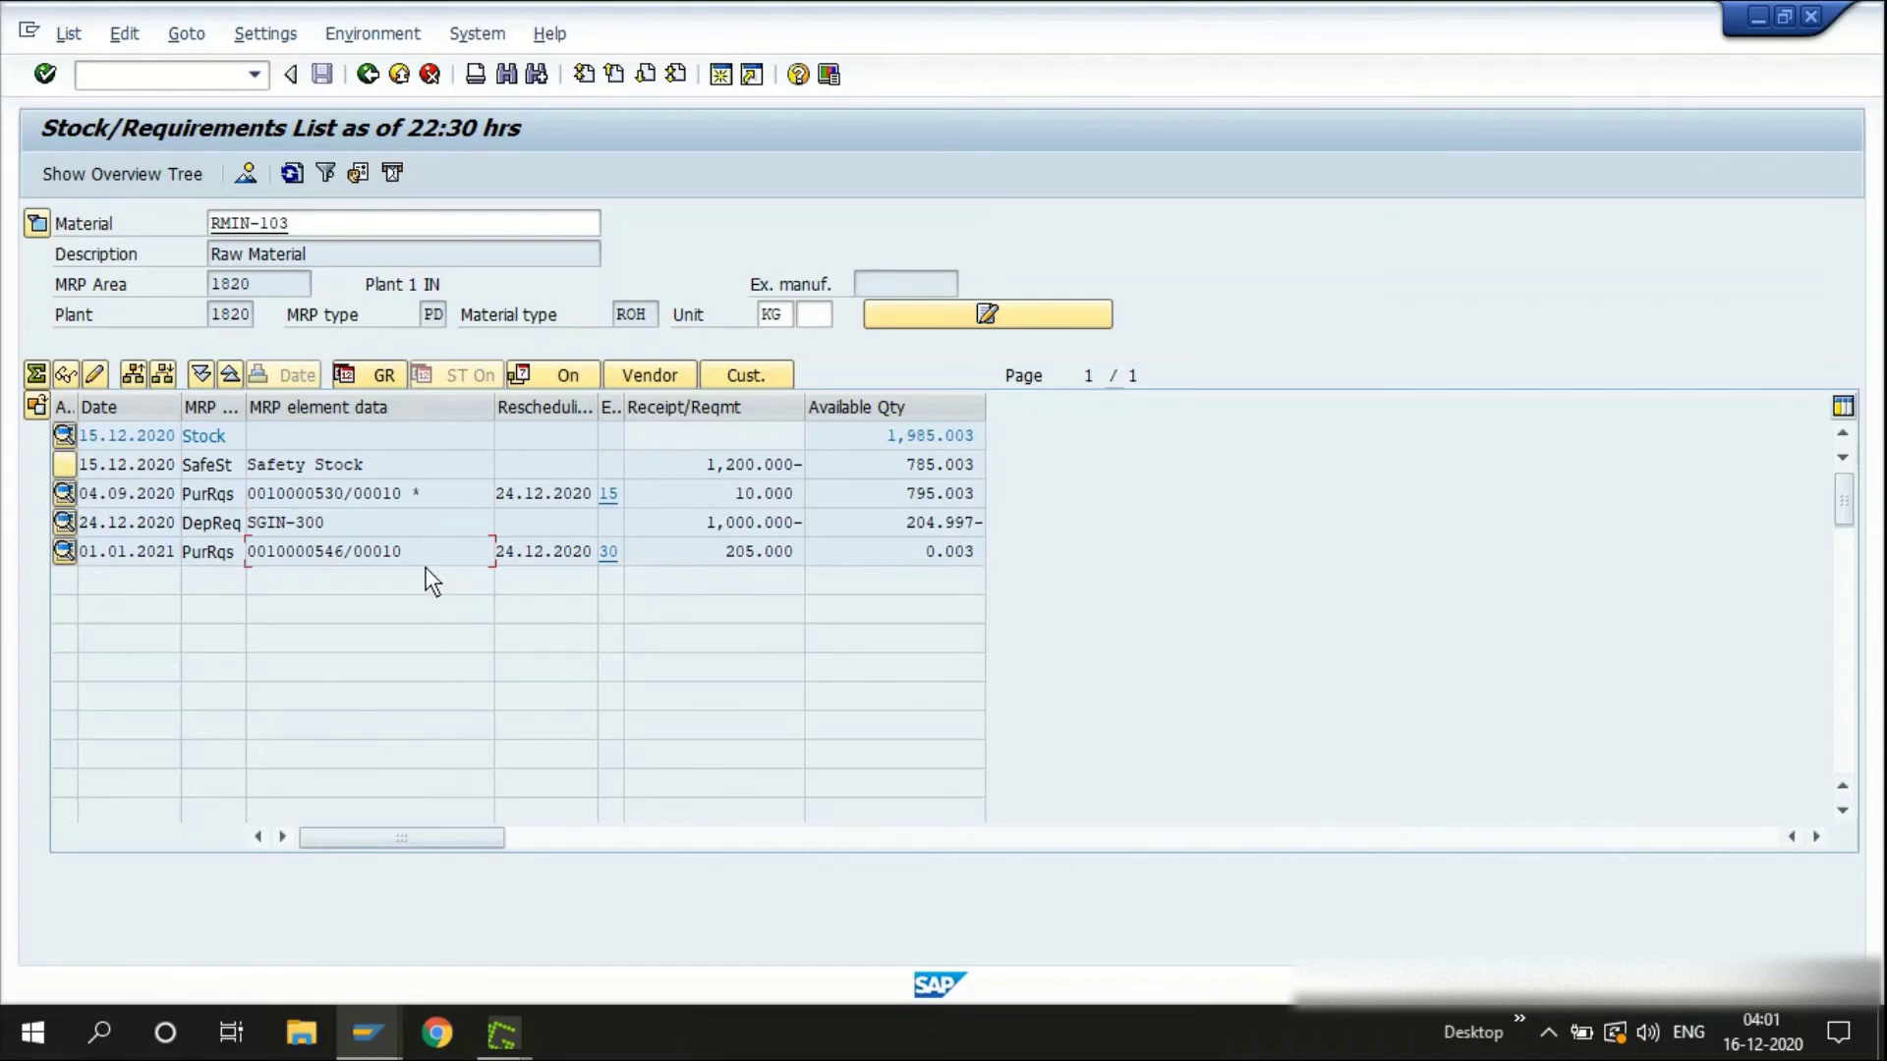
Open the details of the 01.01.2021 requisition, start a purchase order from it, and adopt the open requisition into the order's cart
click(440, 462)
double_click(334, 551)
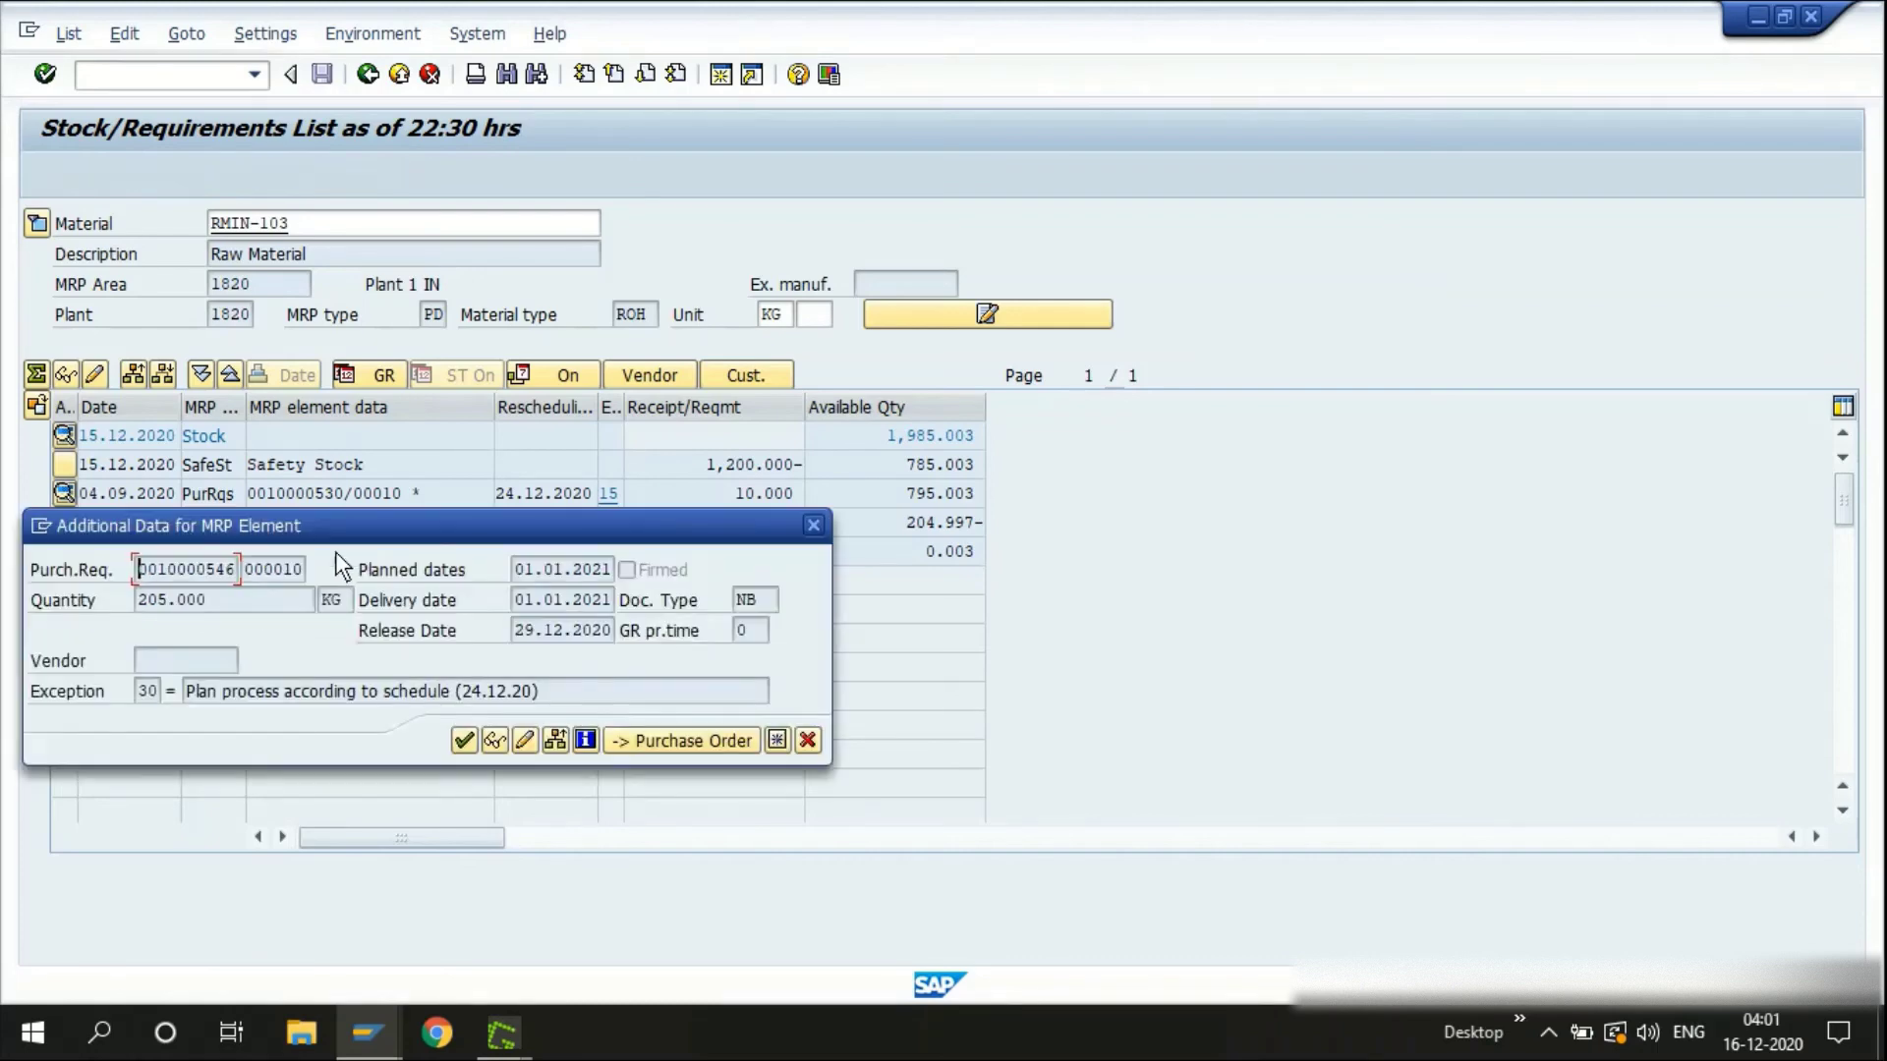
drag(406, 518, 437, 679)
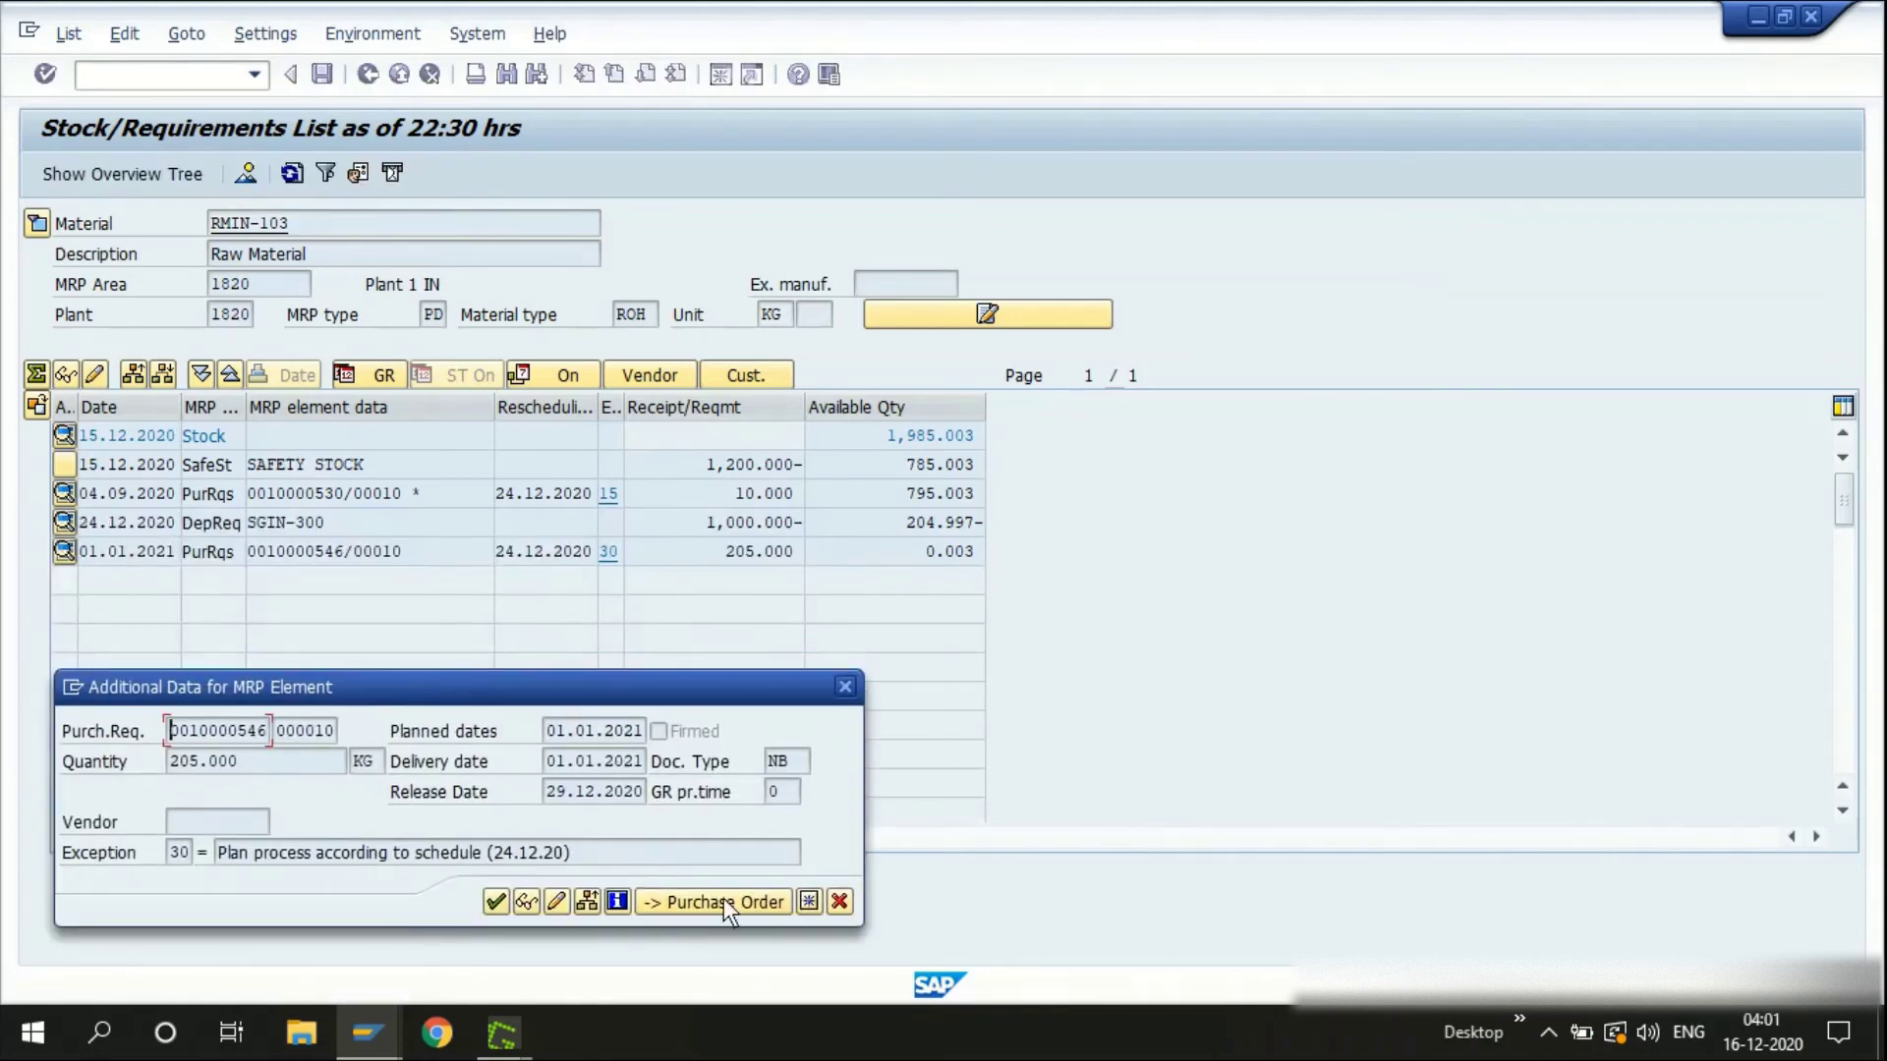
drag(647, 683, 791, 396)
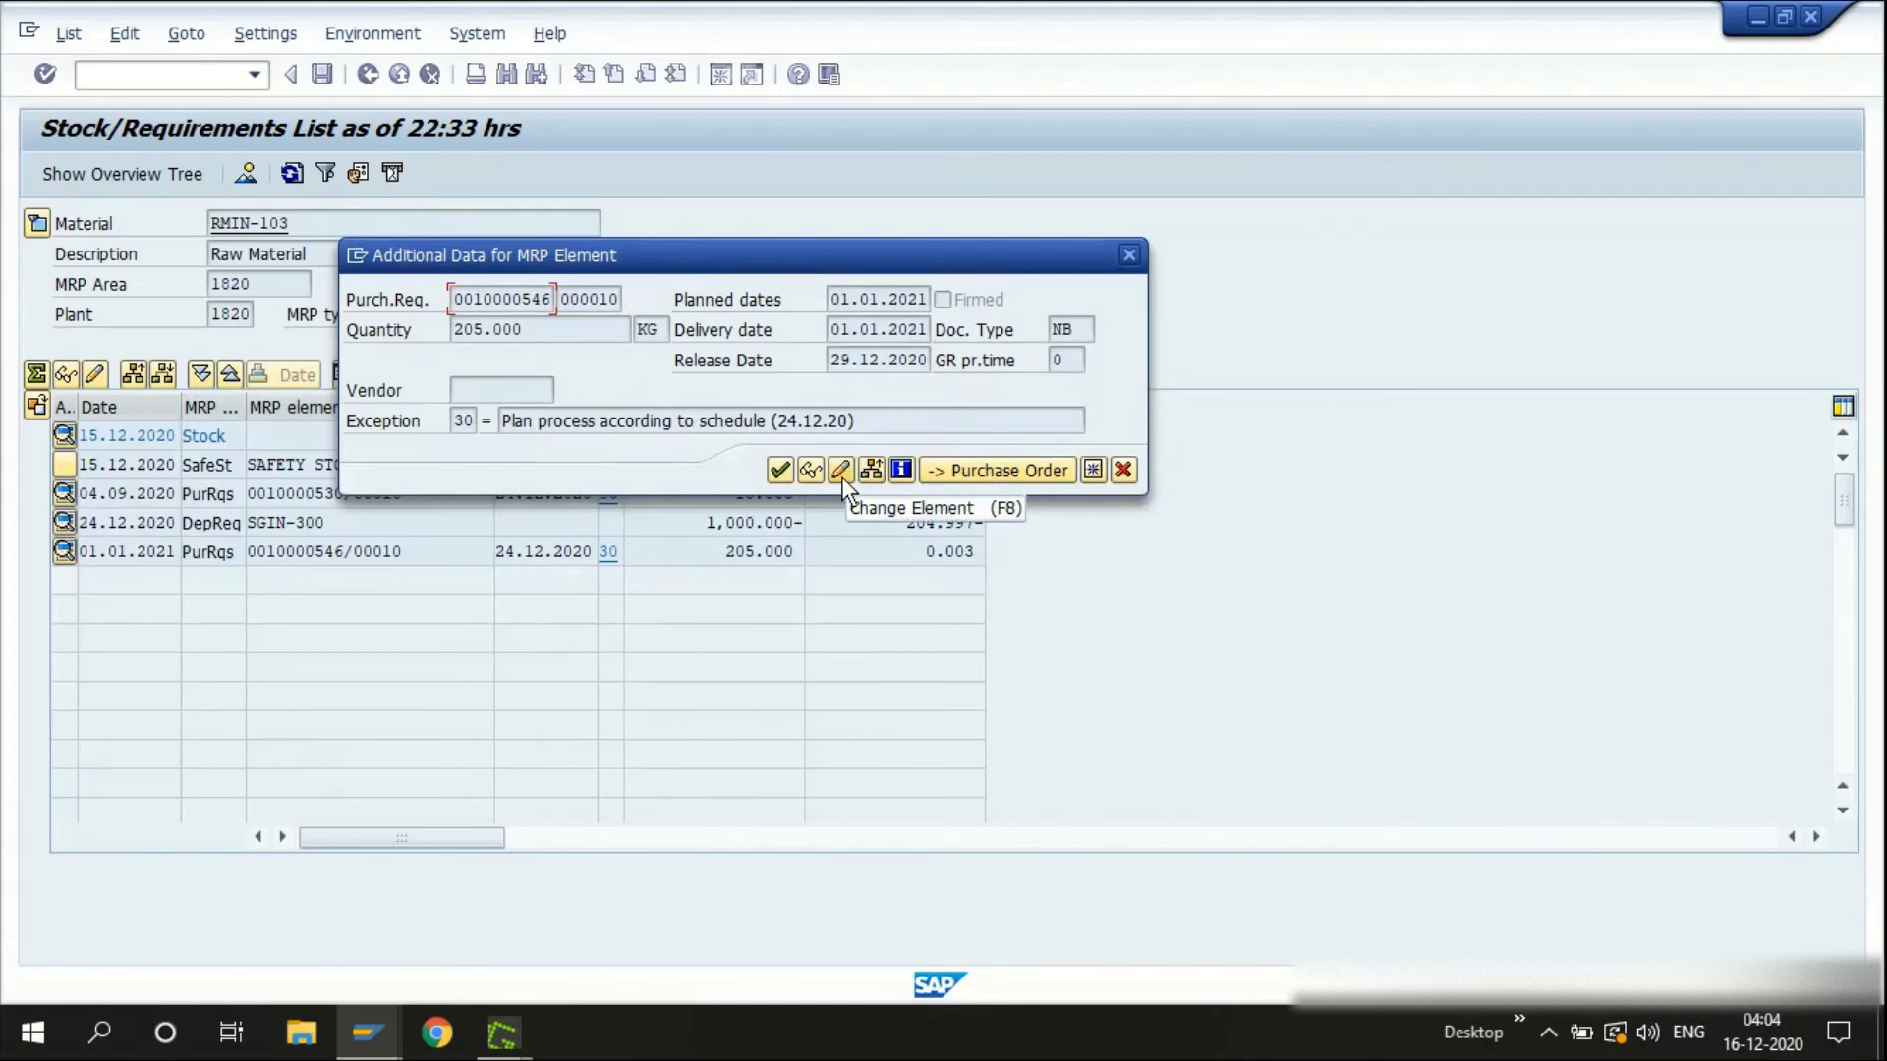
click(1008, 471)
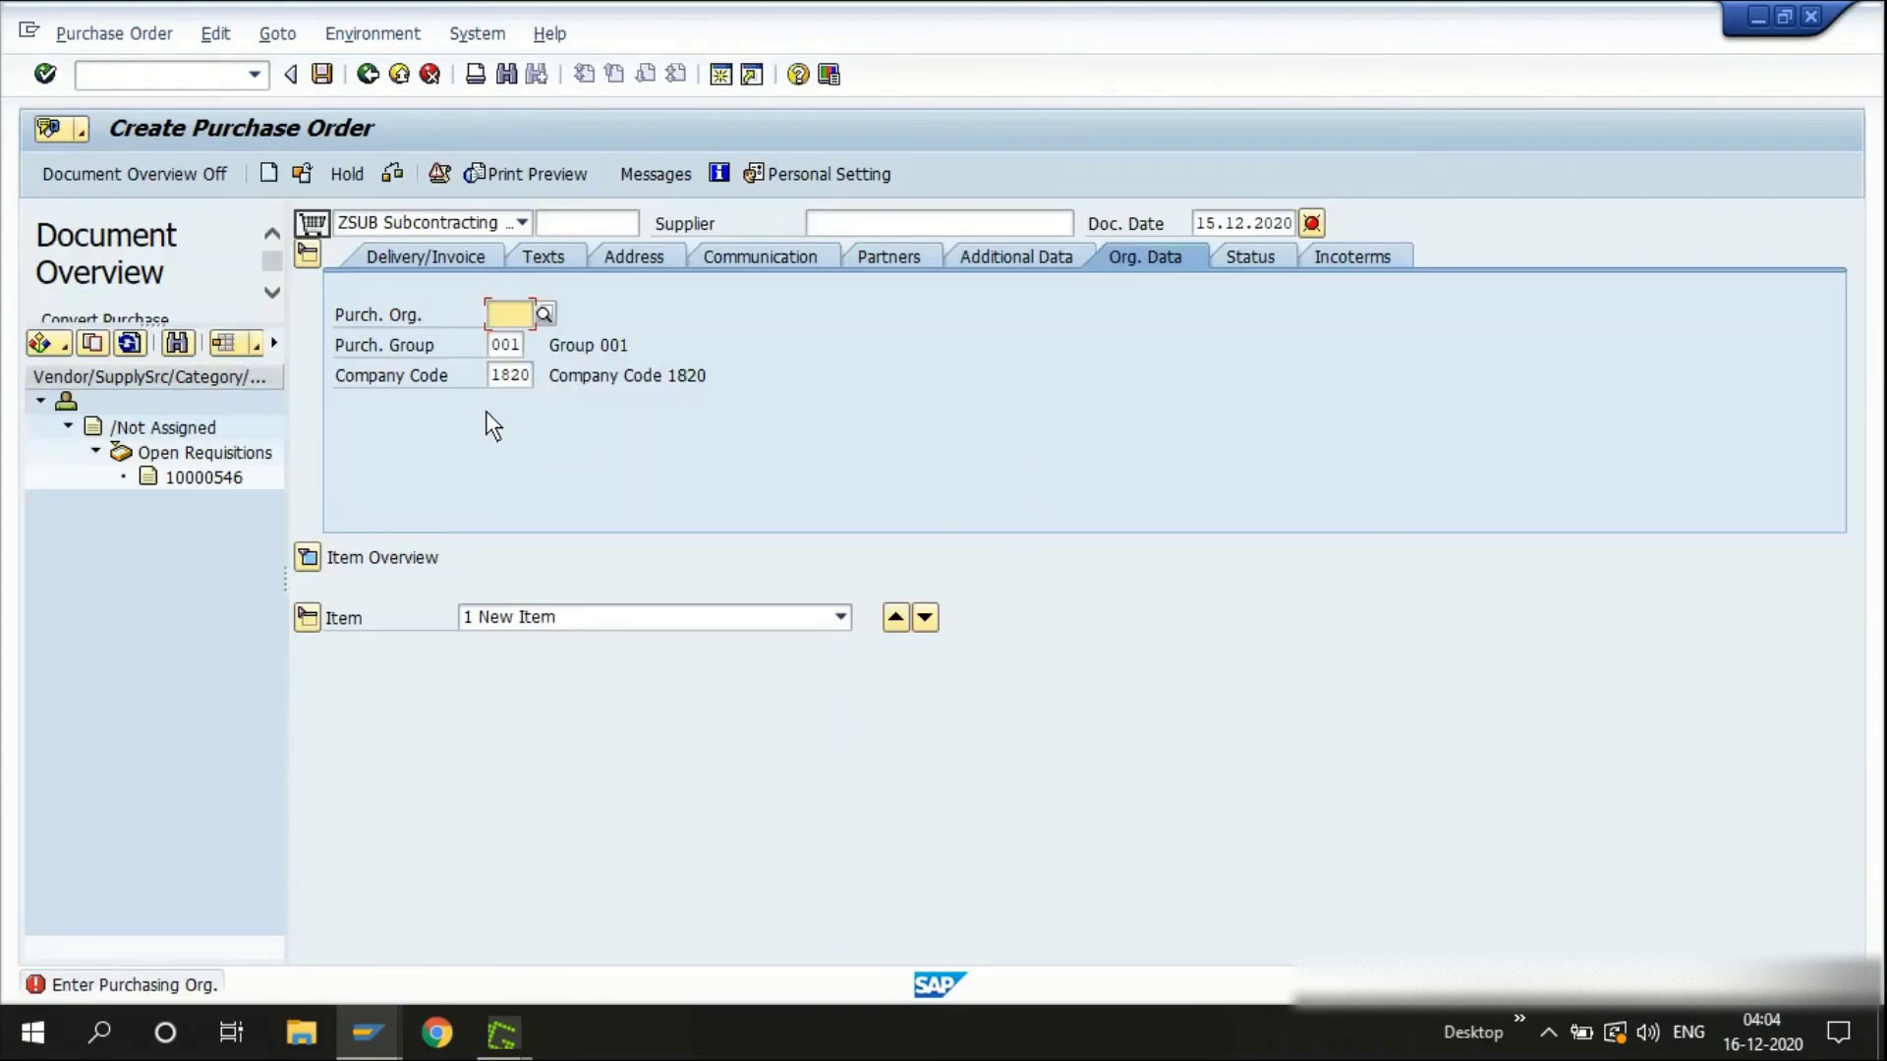
click(181, 480)
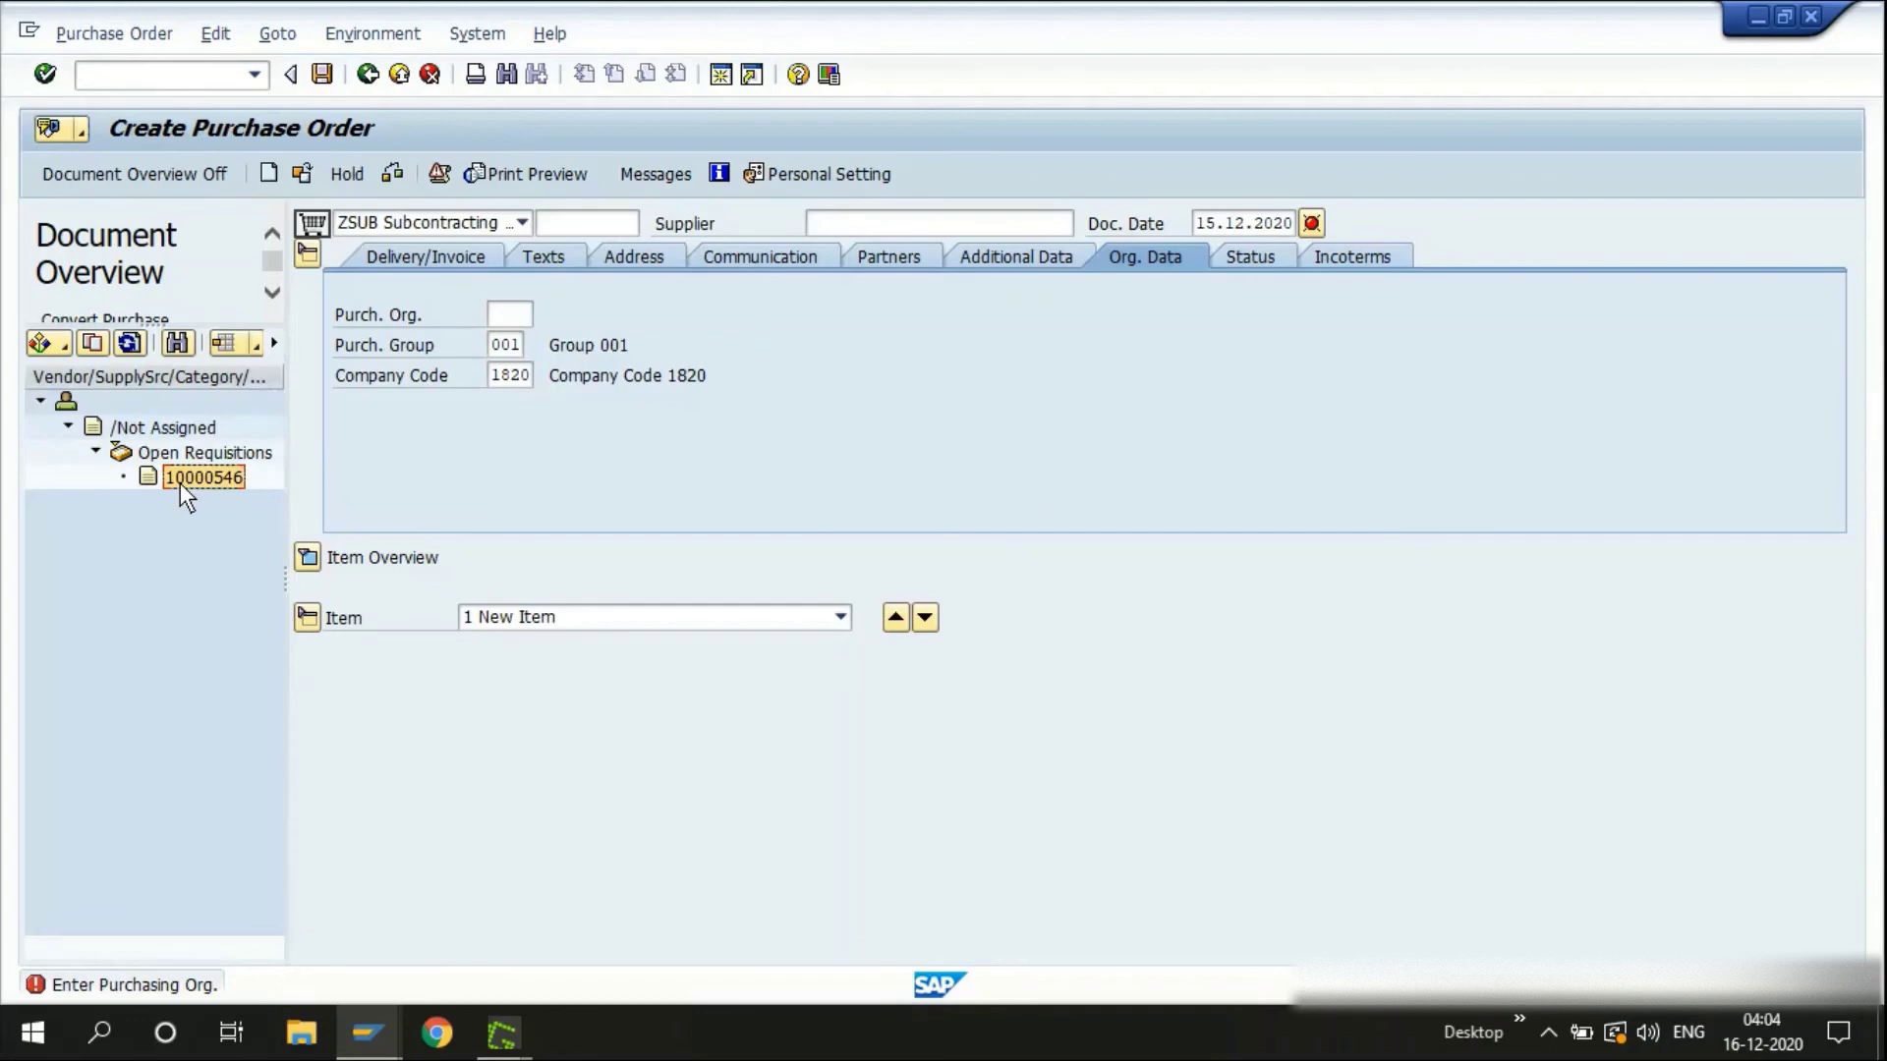
drag(180, 476, 313, 225)
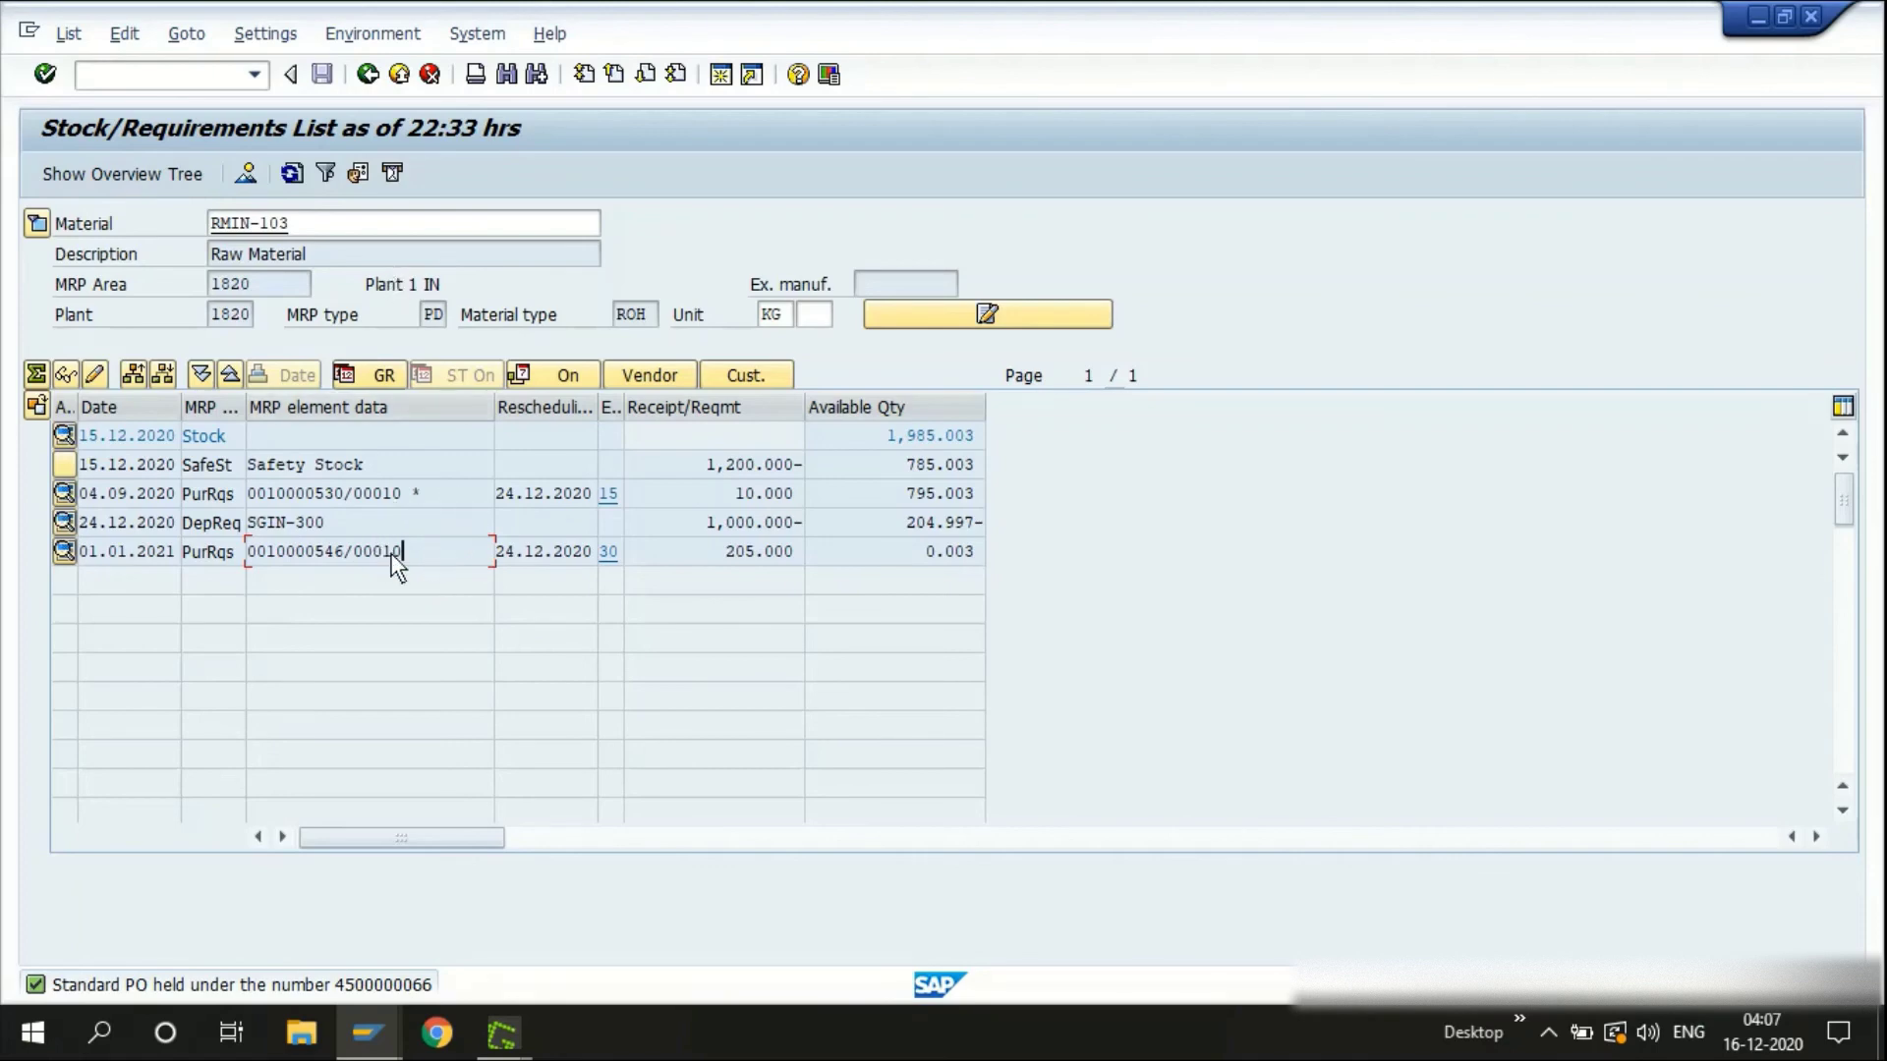
Refresh the stock/requirements list, examine the purchase order item that replaced the requisition, and show the vendor columns
drag(417, 545, 262, 537)
click(245, 538)
click(291, 173)
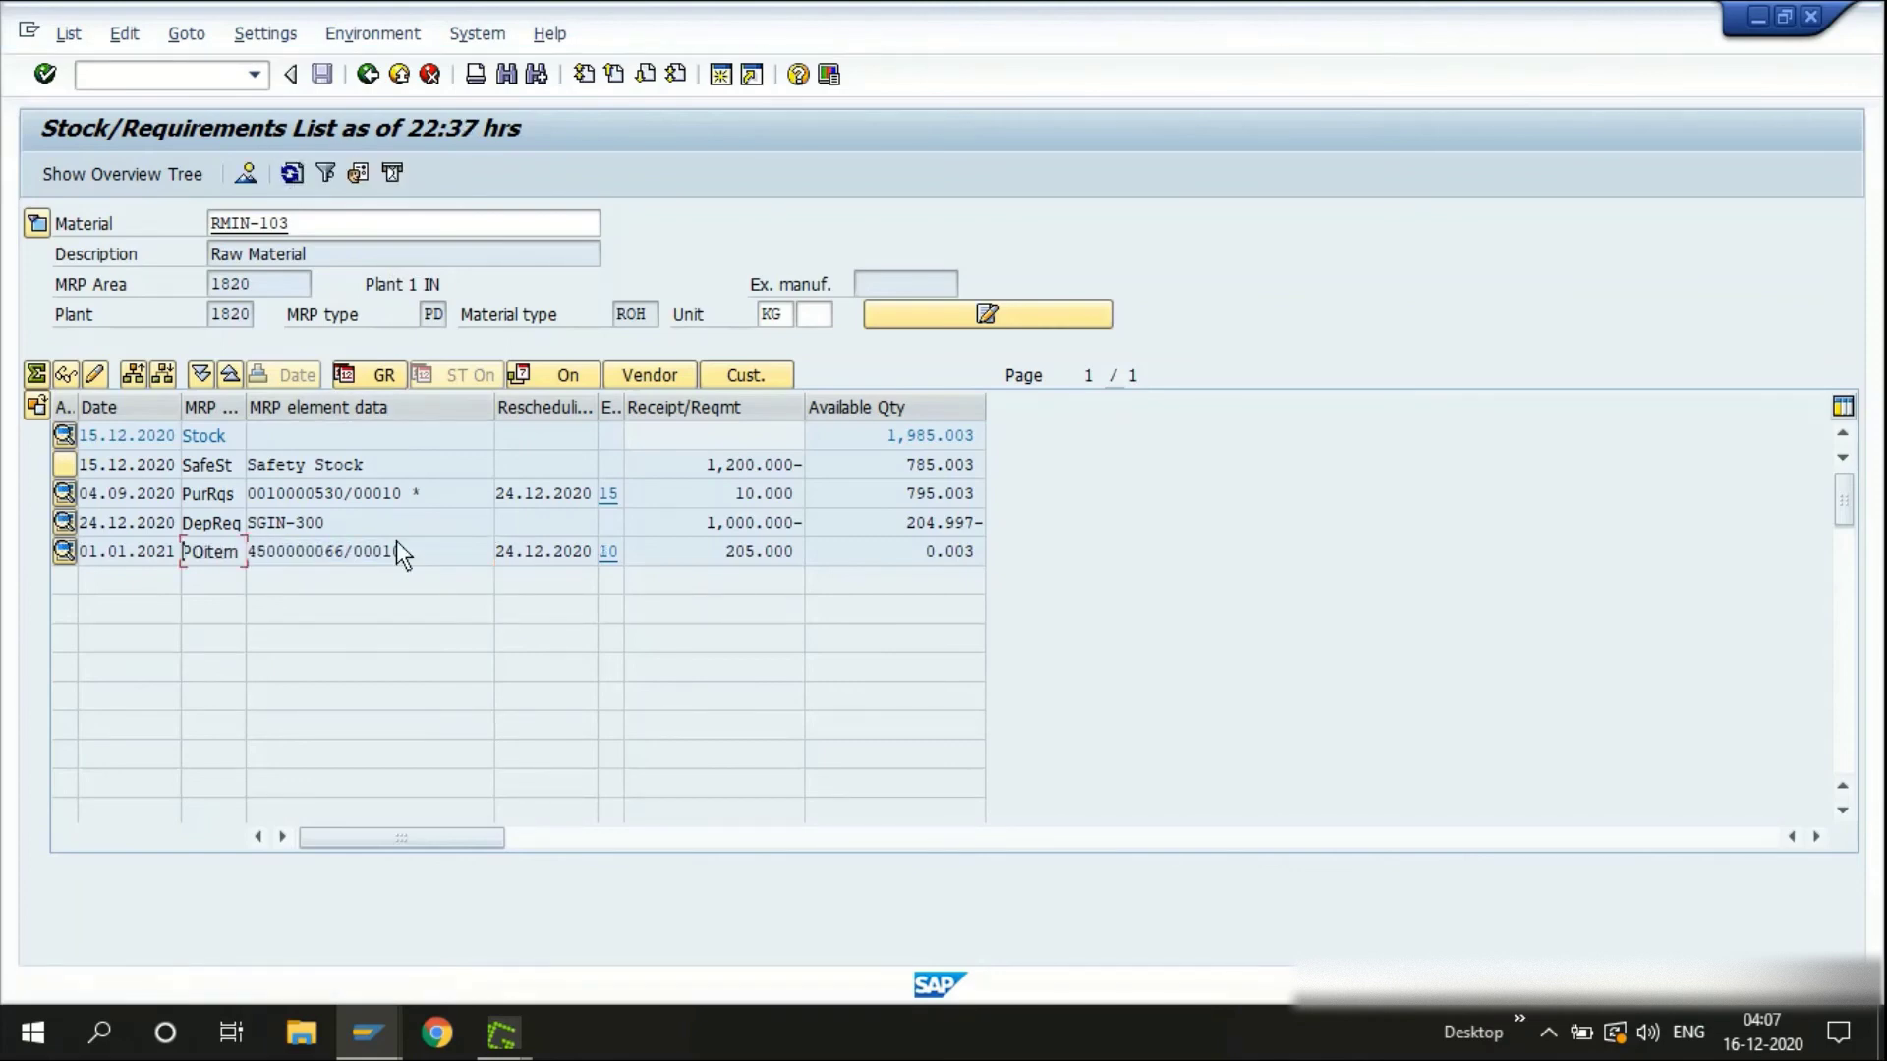
drag(409, 551, 246, 552)
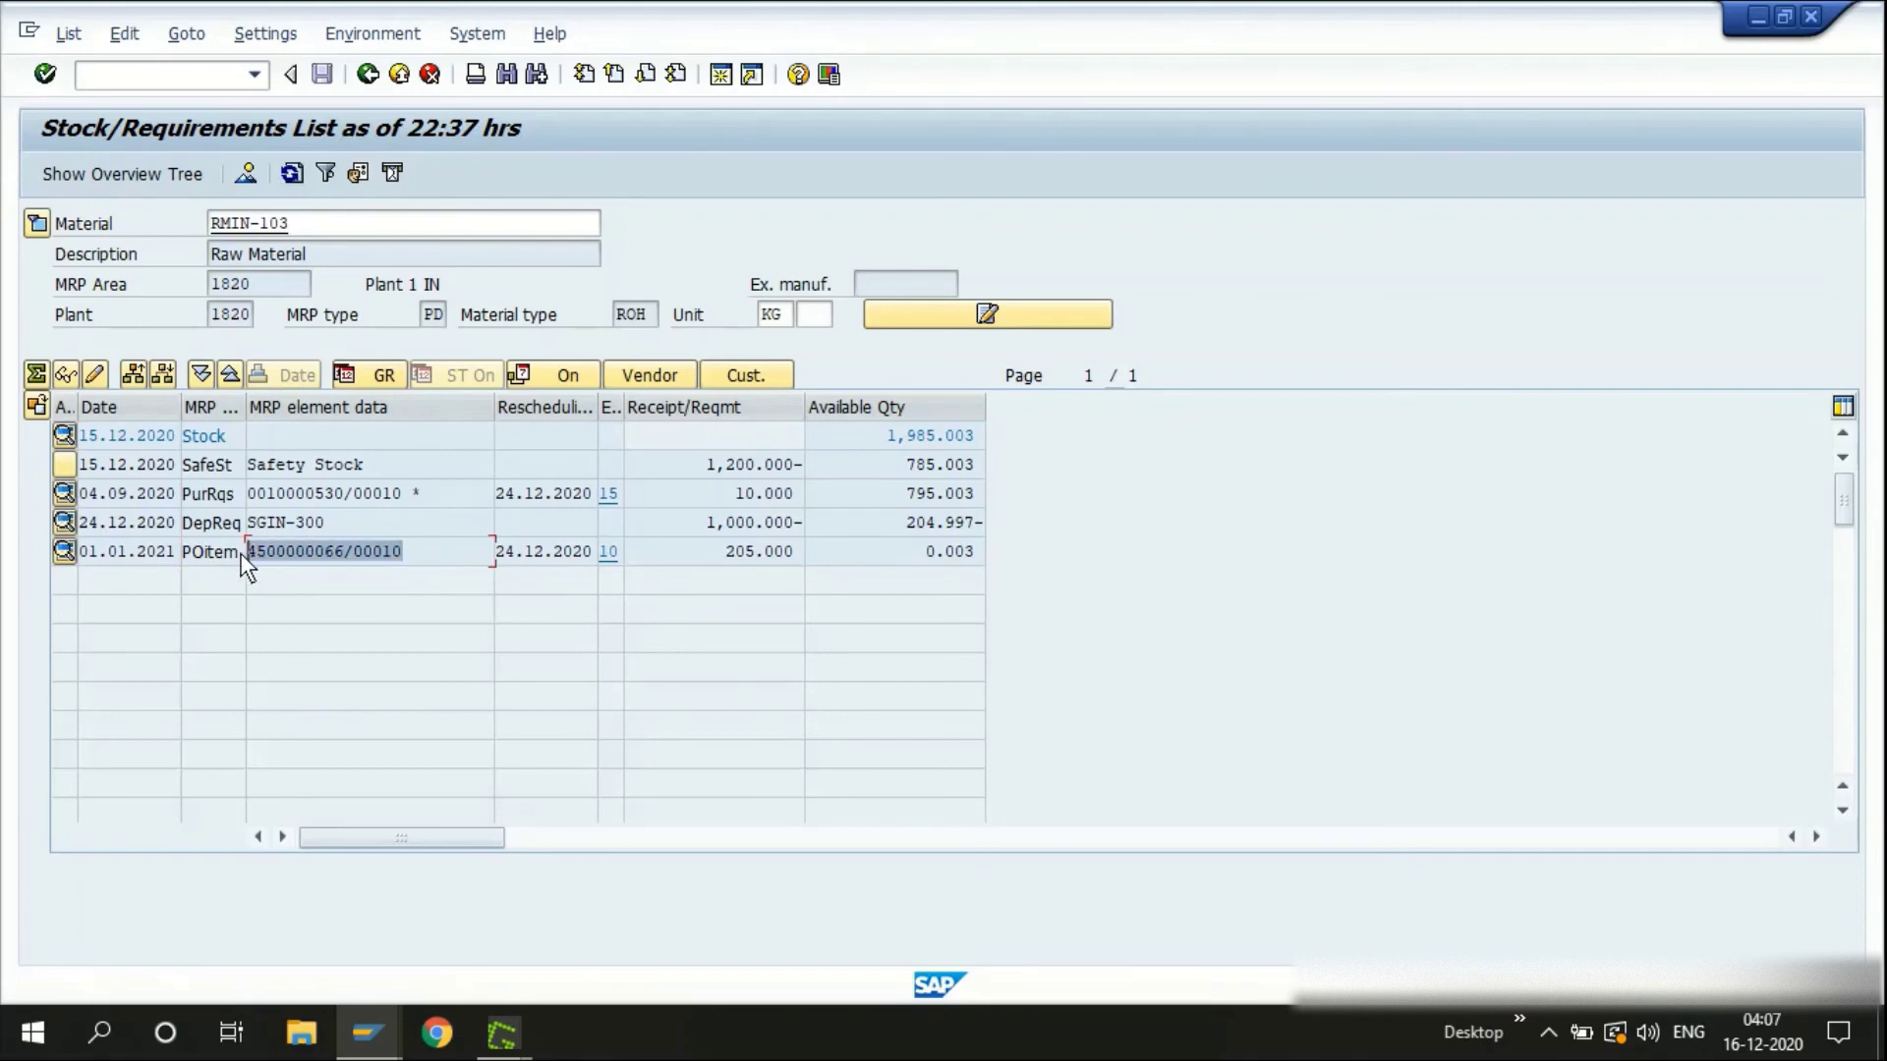
click(244, 557)
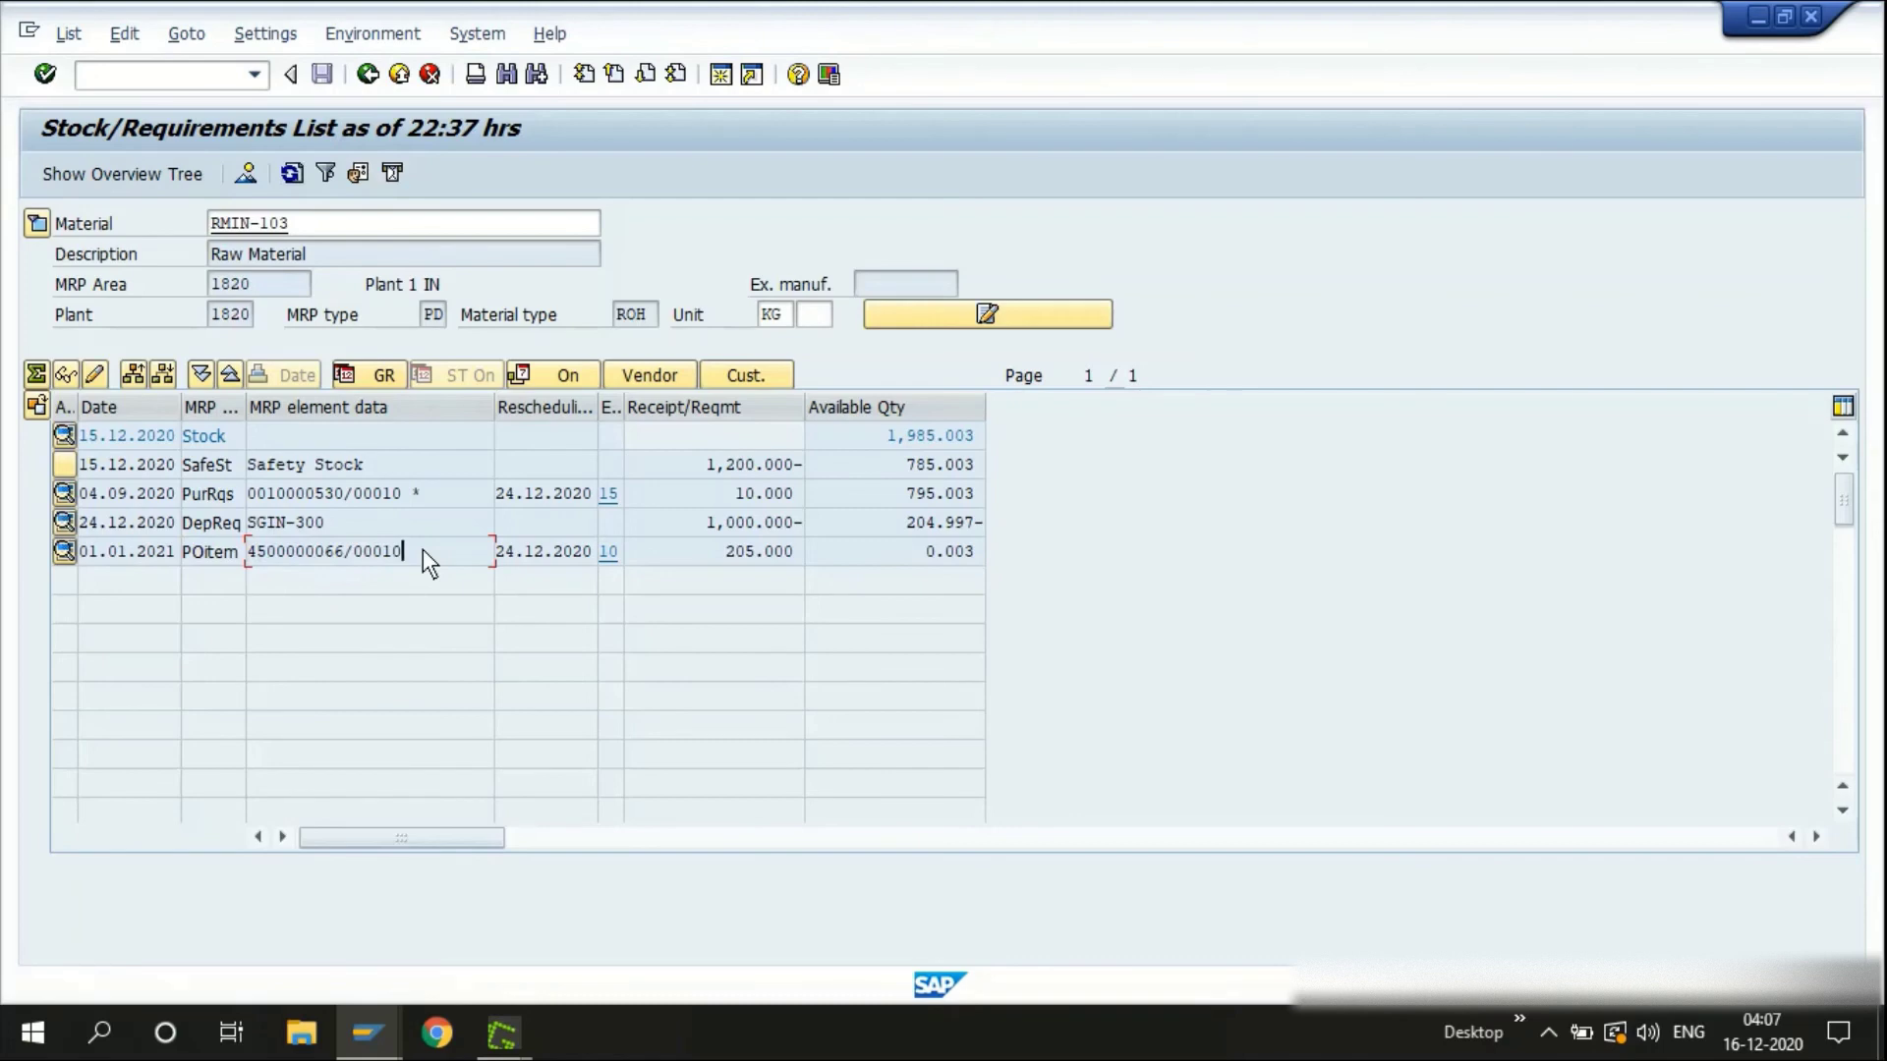
click(657, 376)
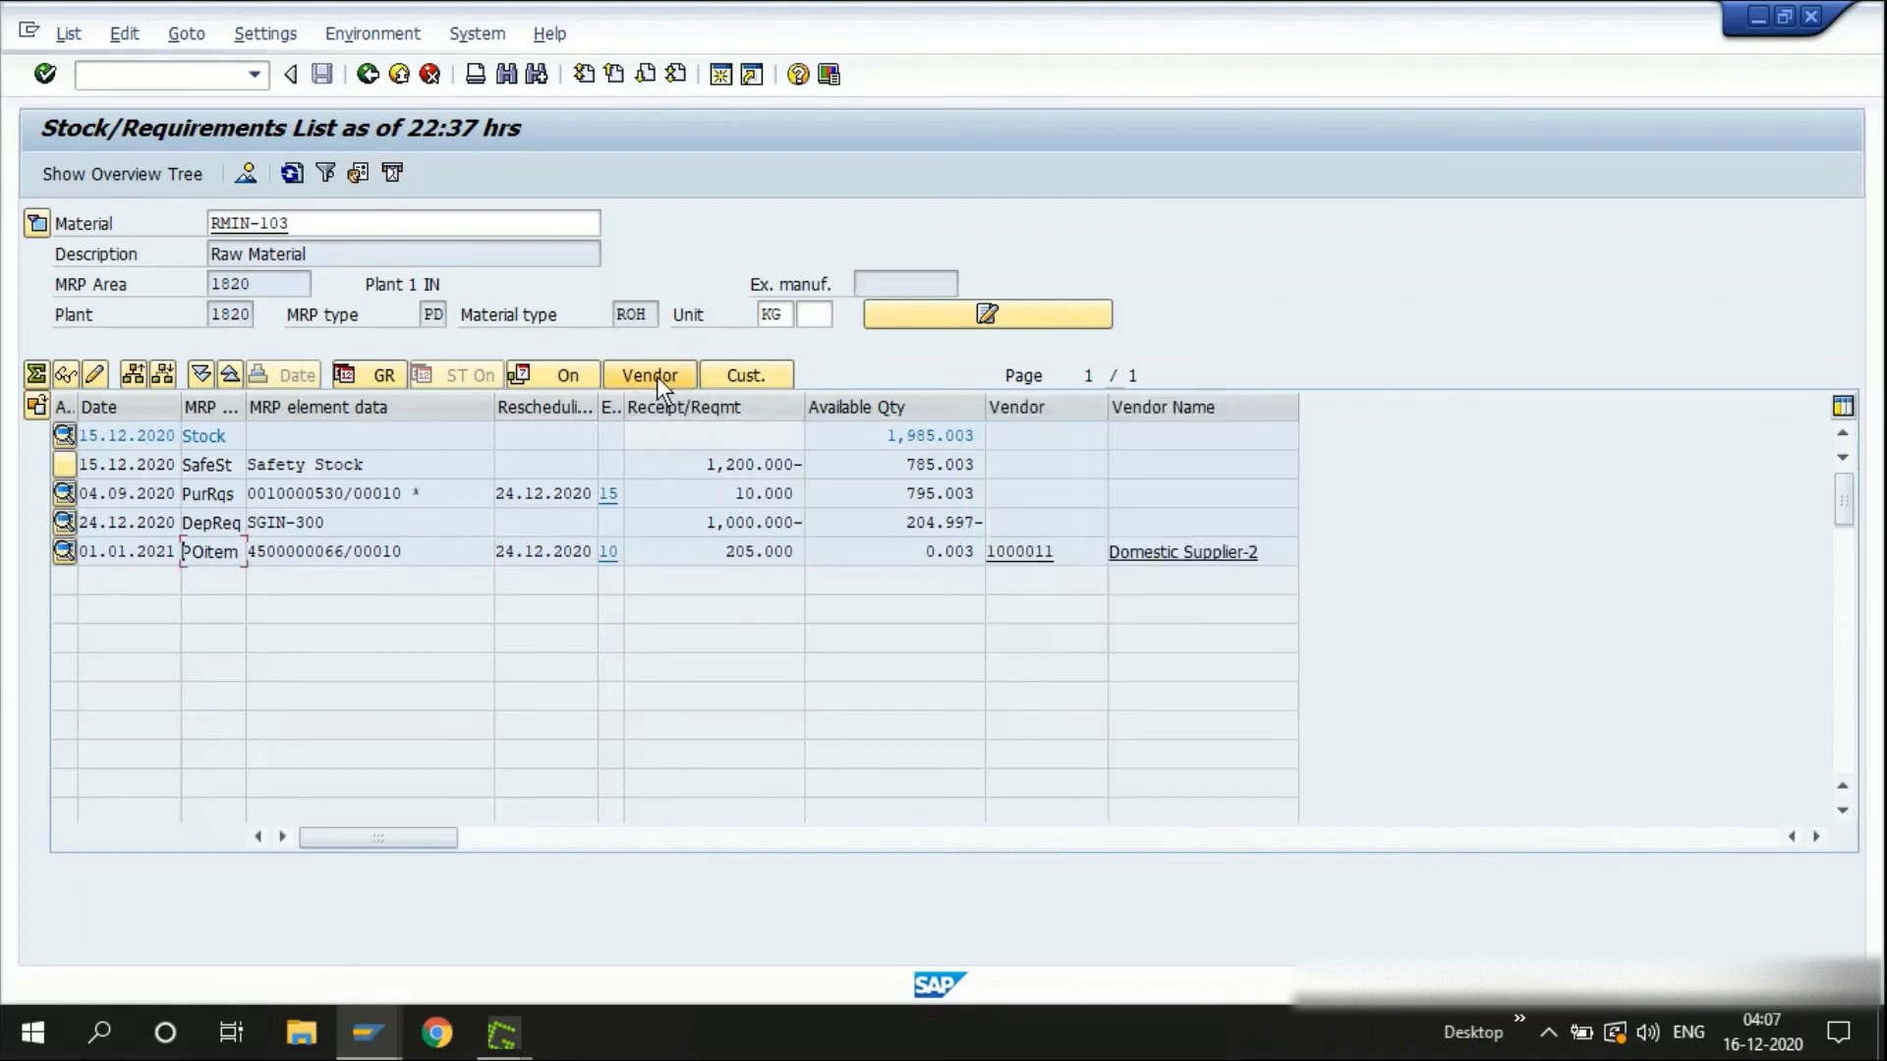
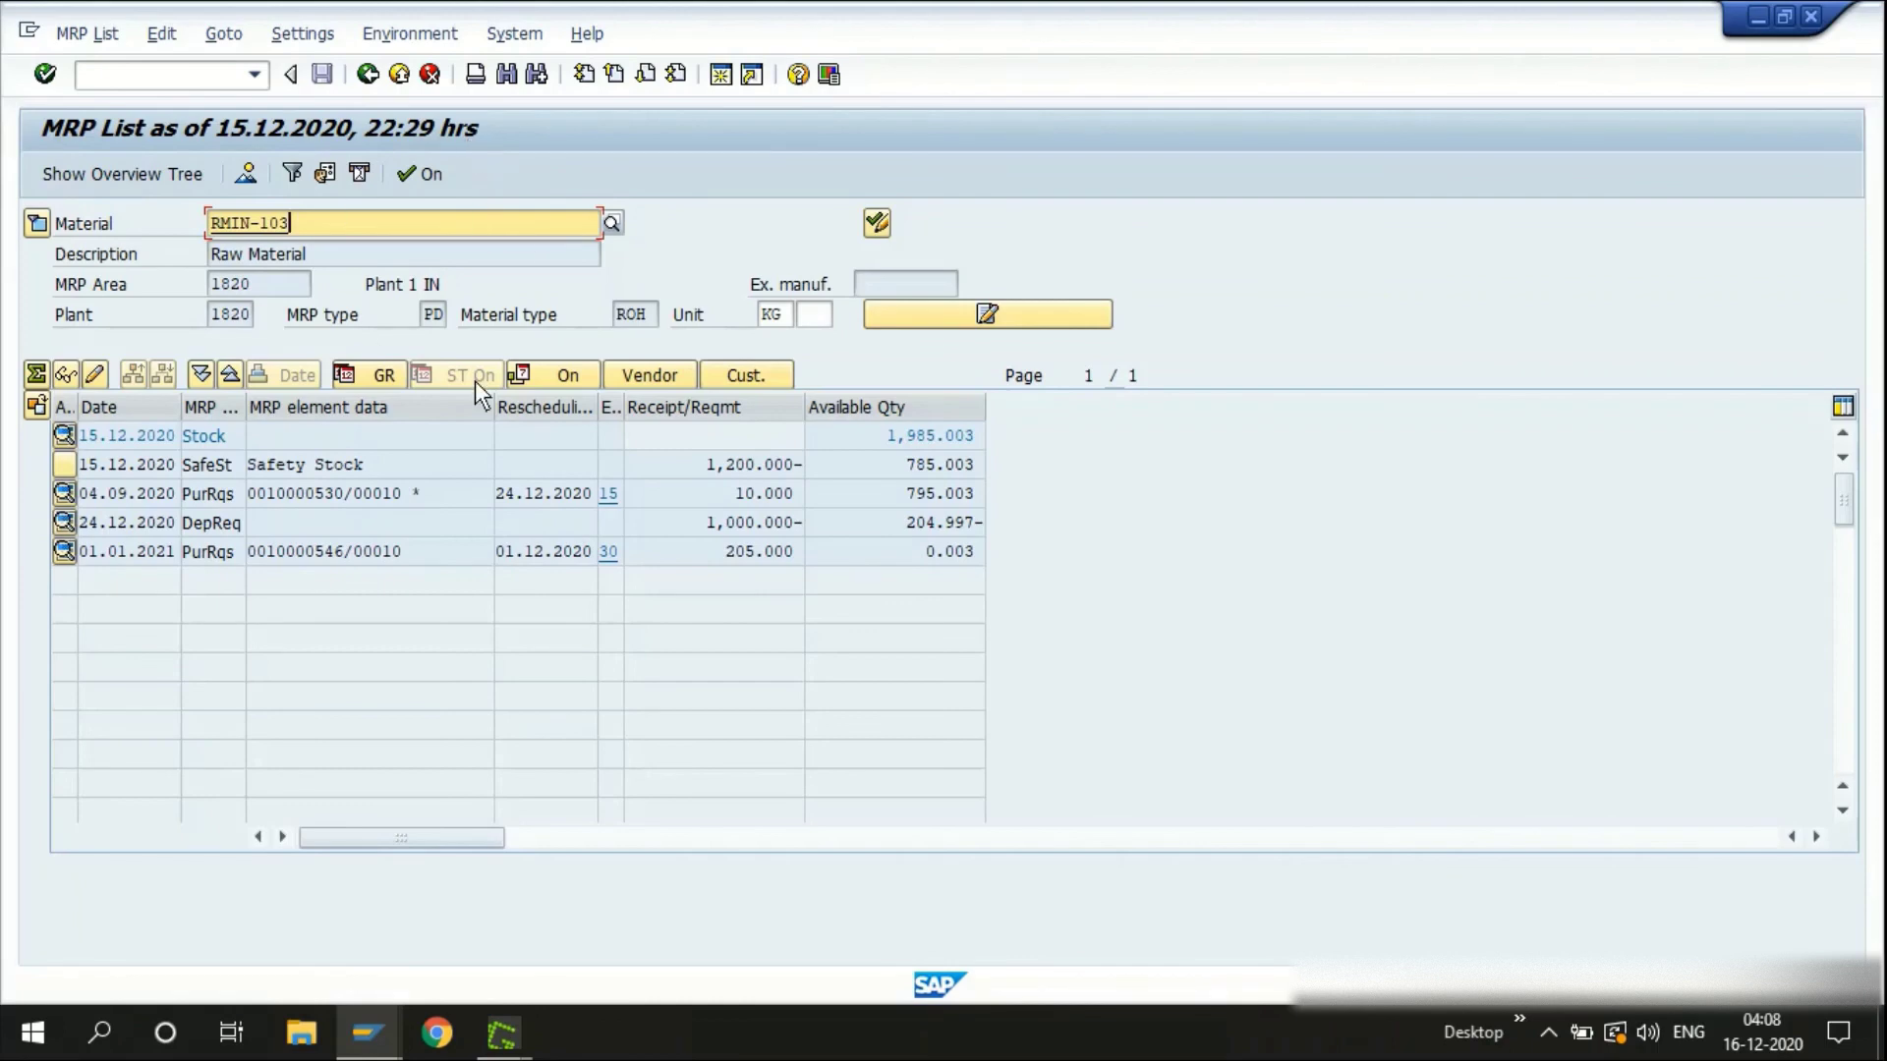
Compare the 01.01.2021 receipt element in RMIN-103's MRP list with the same date's element in the stock/requirements list
click(427, 550)
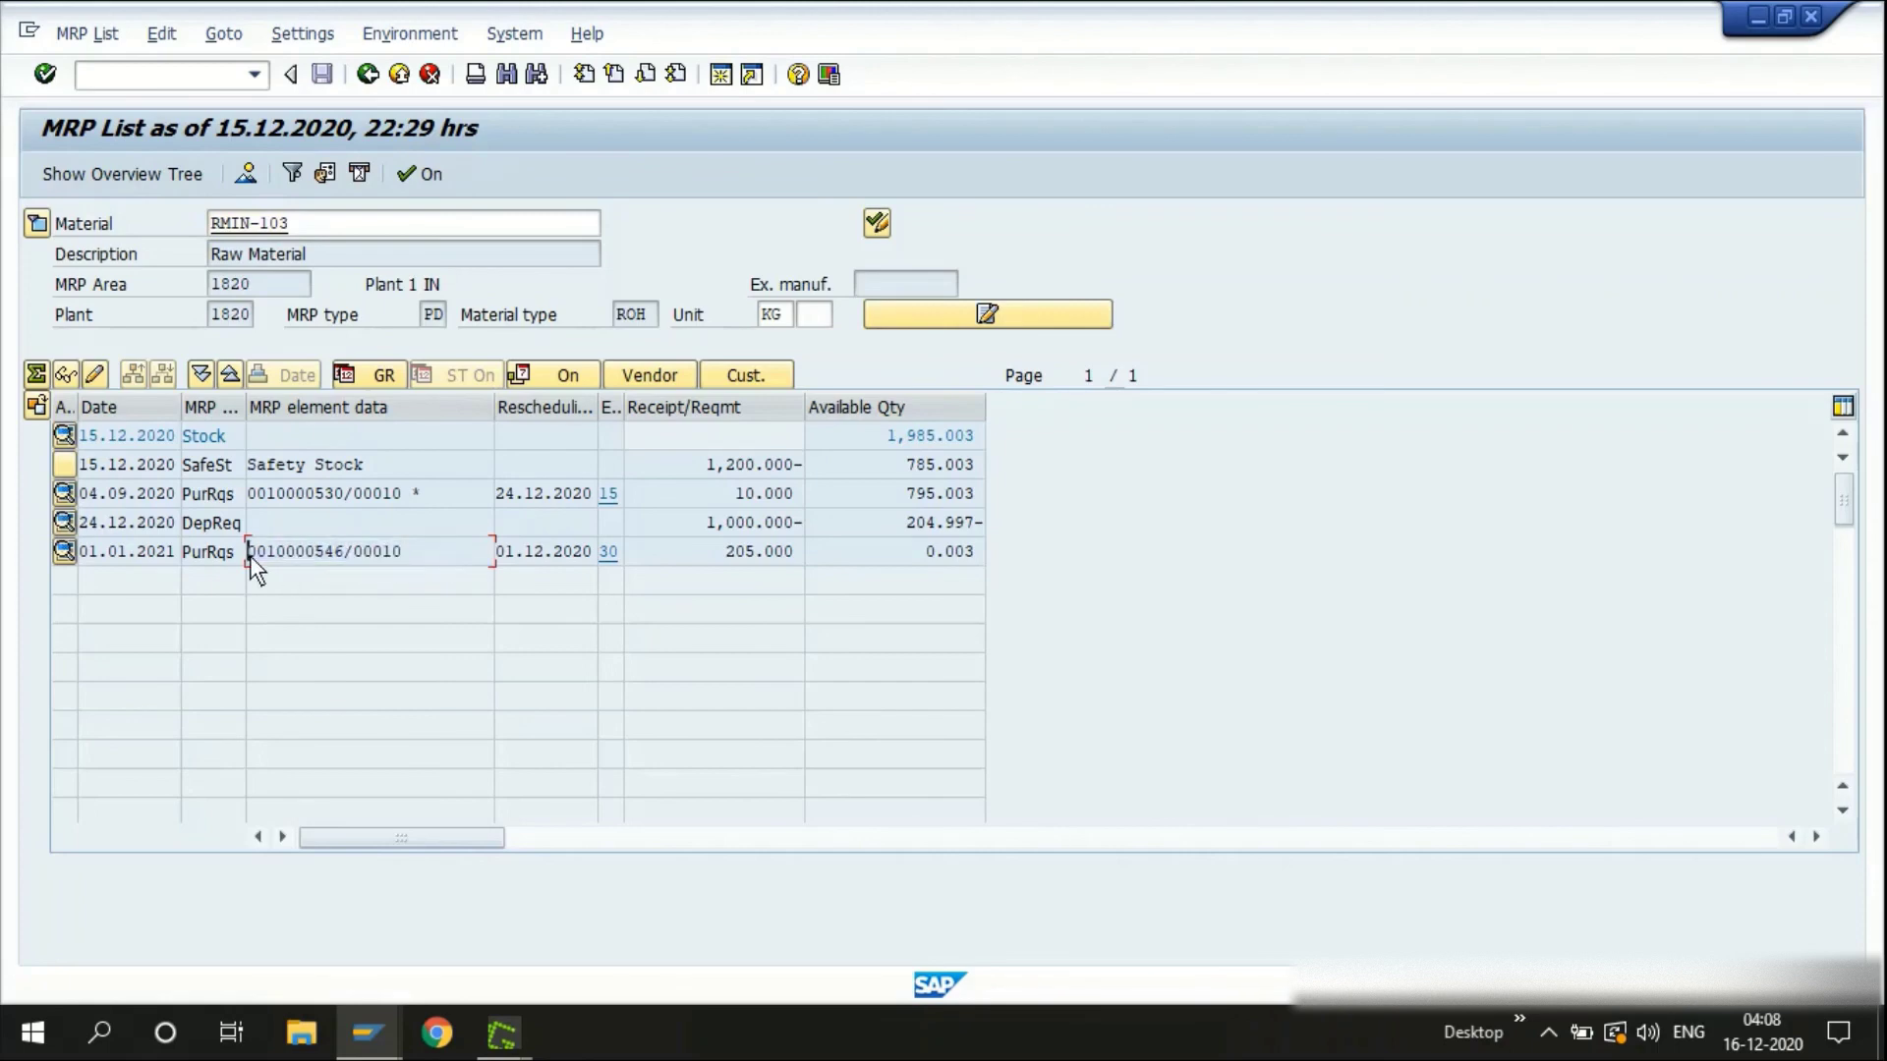
key(alt+Tab)
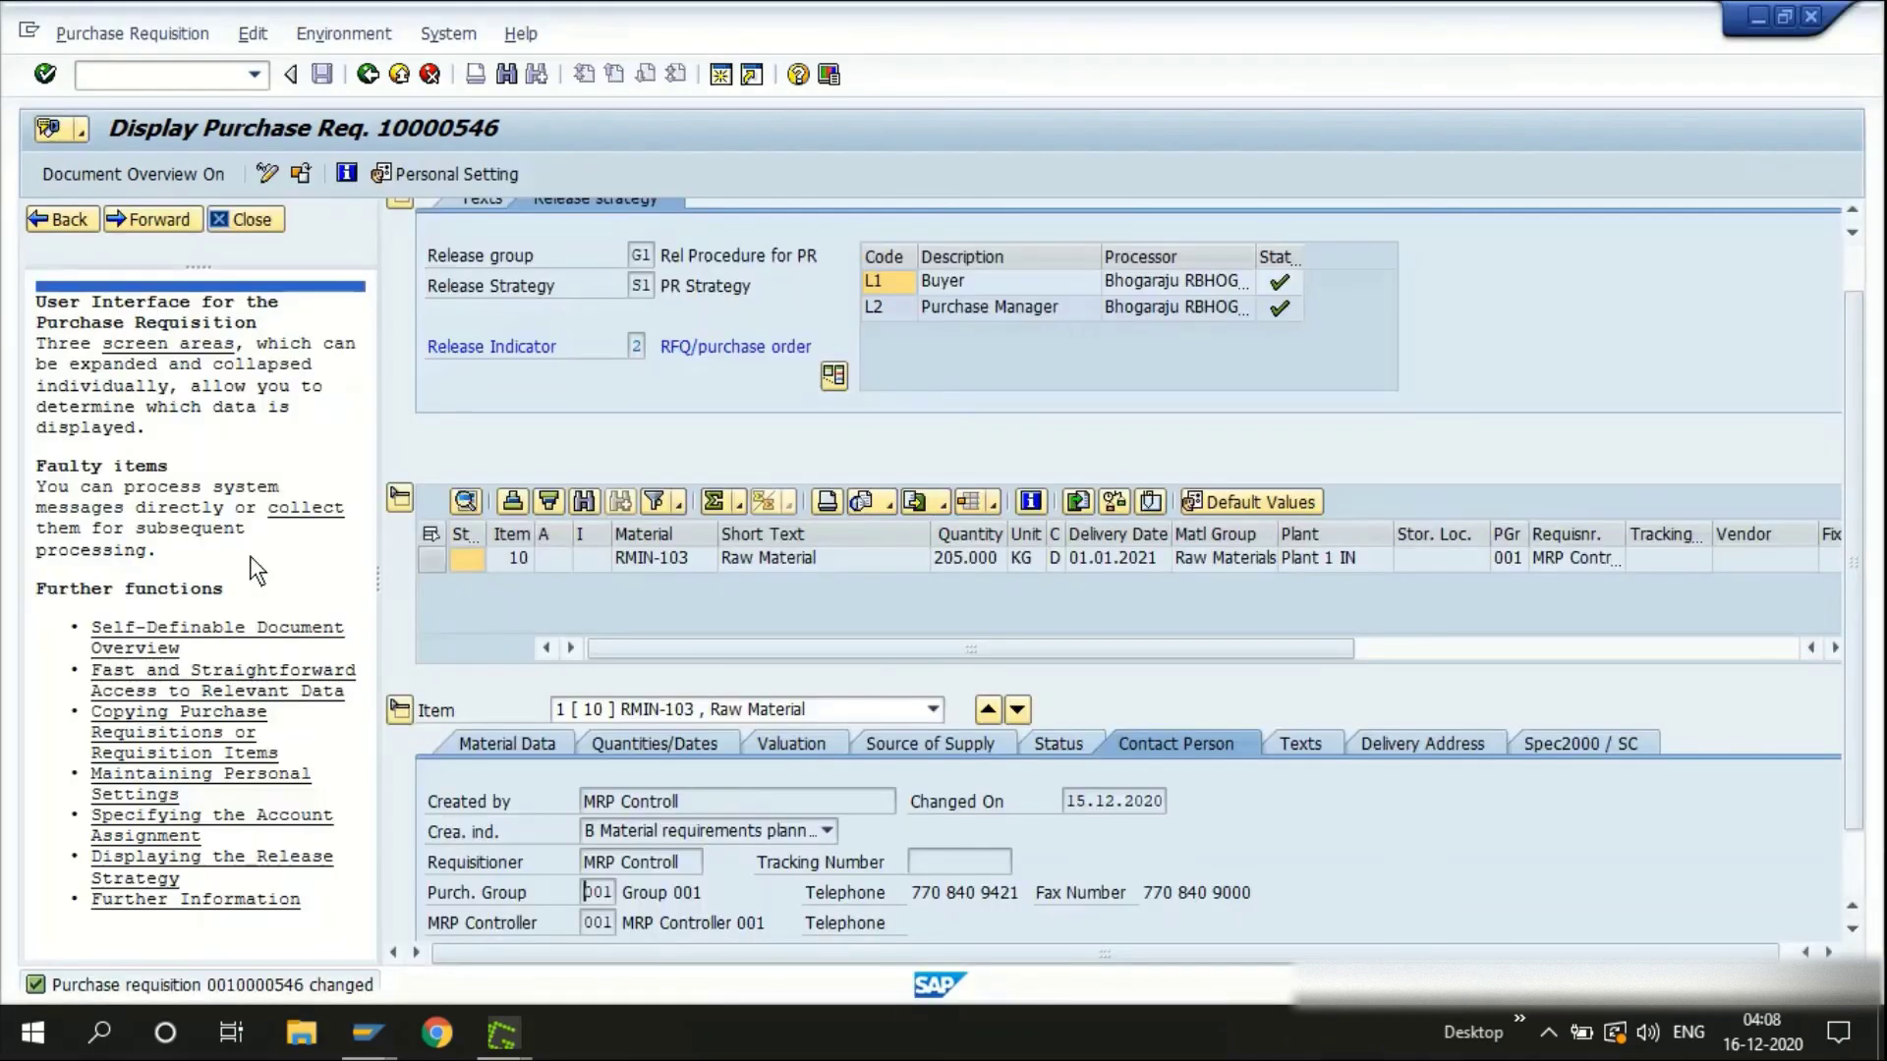
key(alt+Tab)
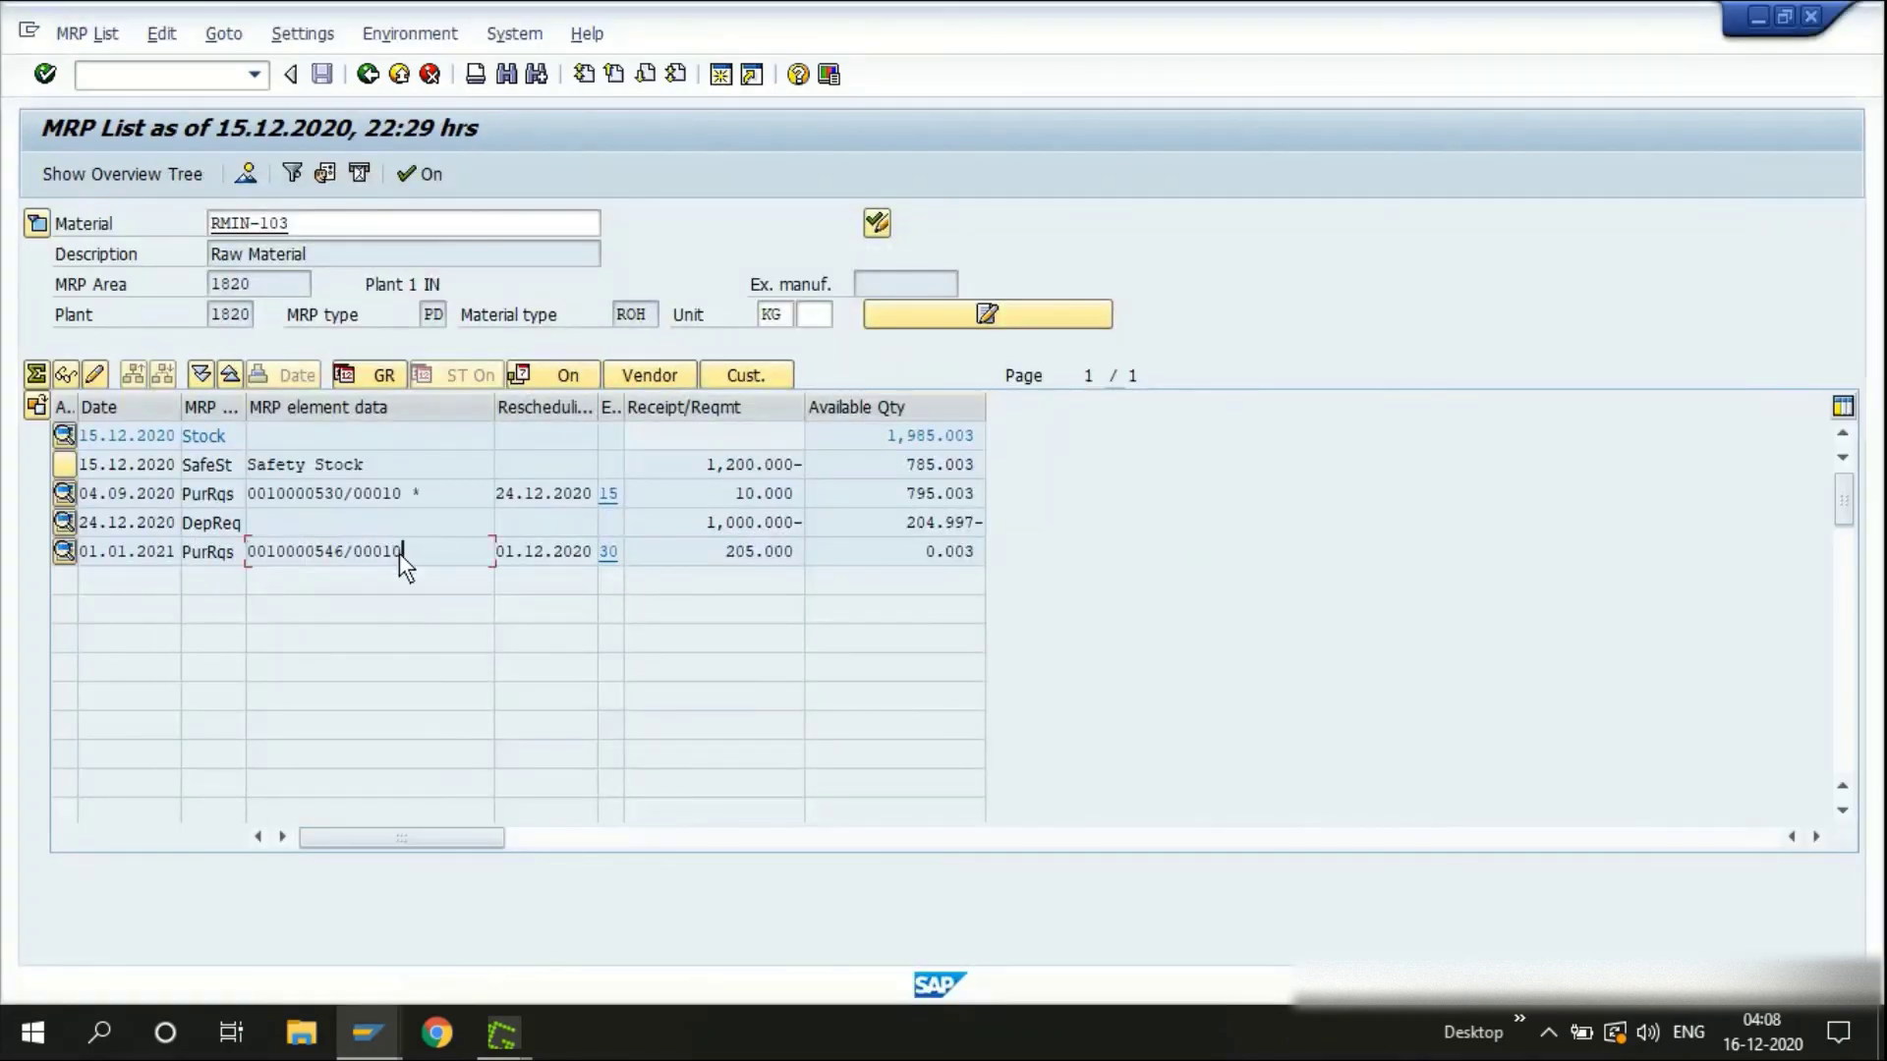
text(/nme53n)
key(Return)
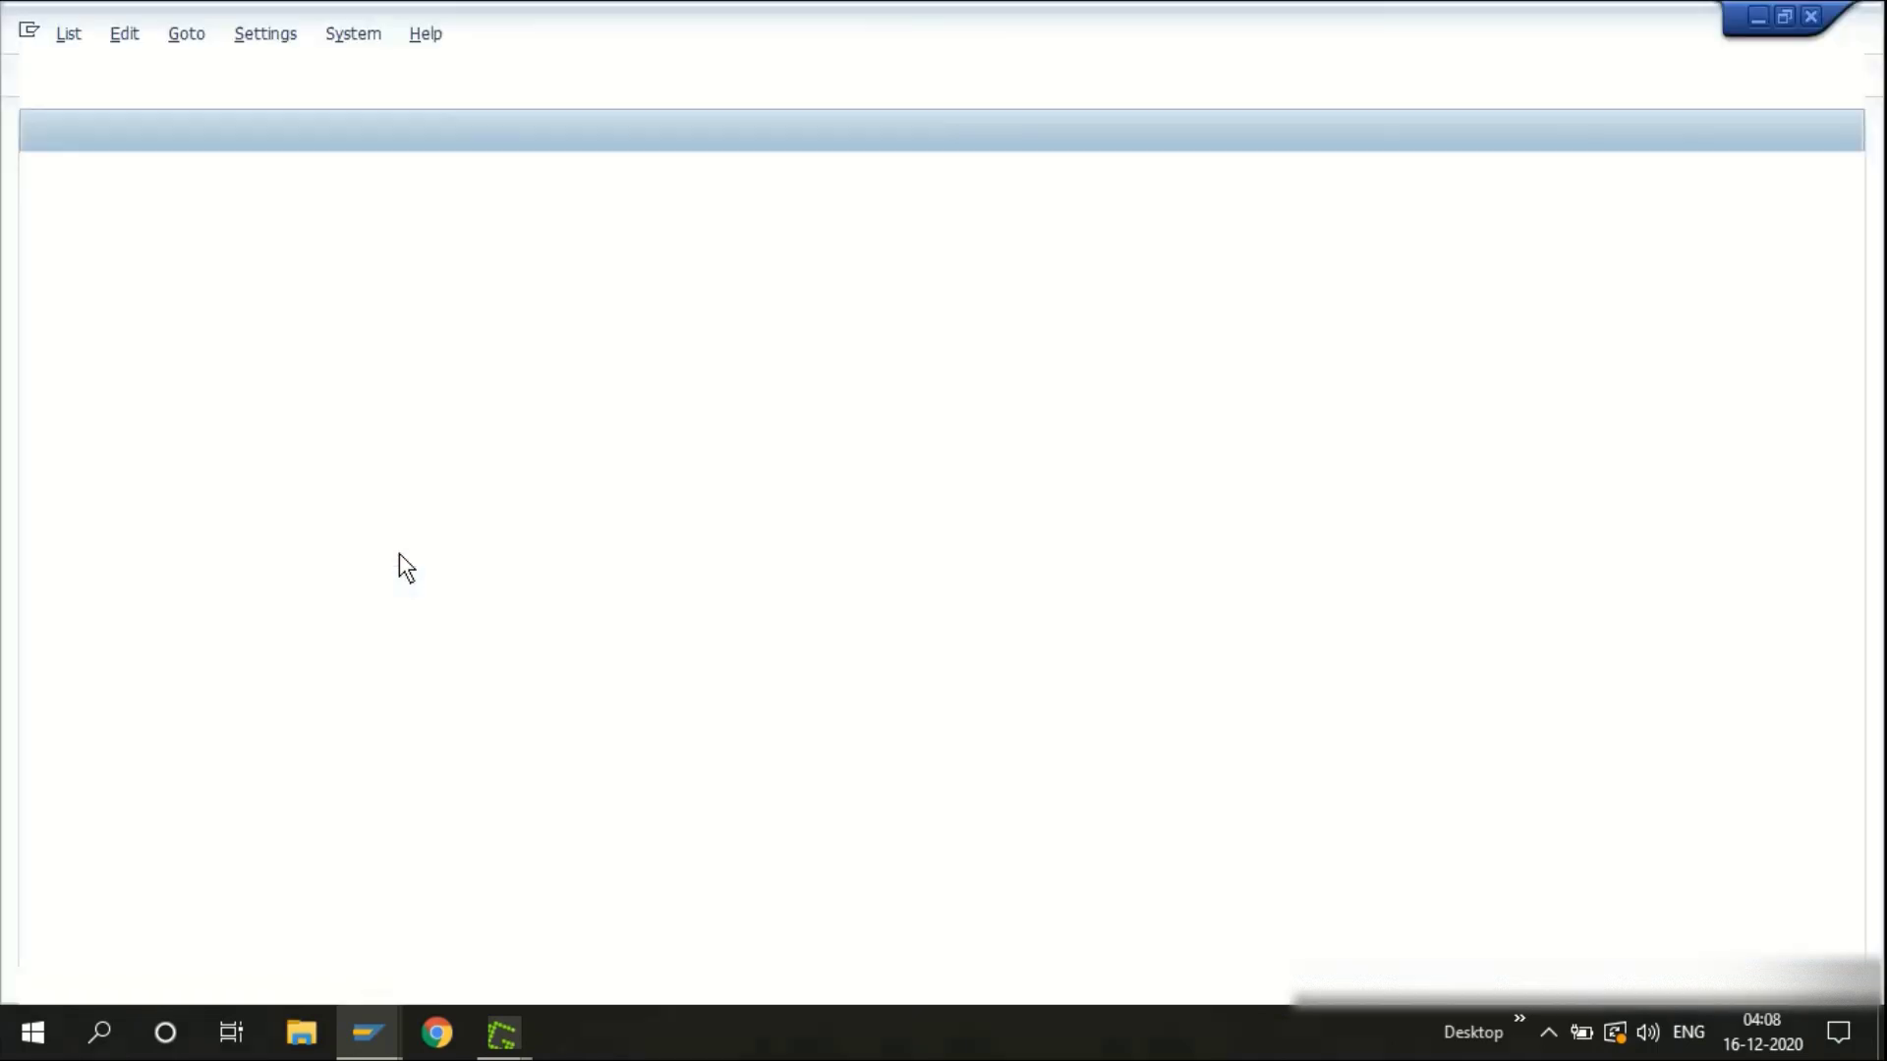
key(Return)
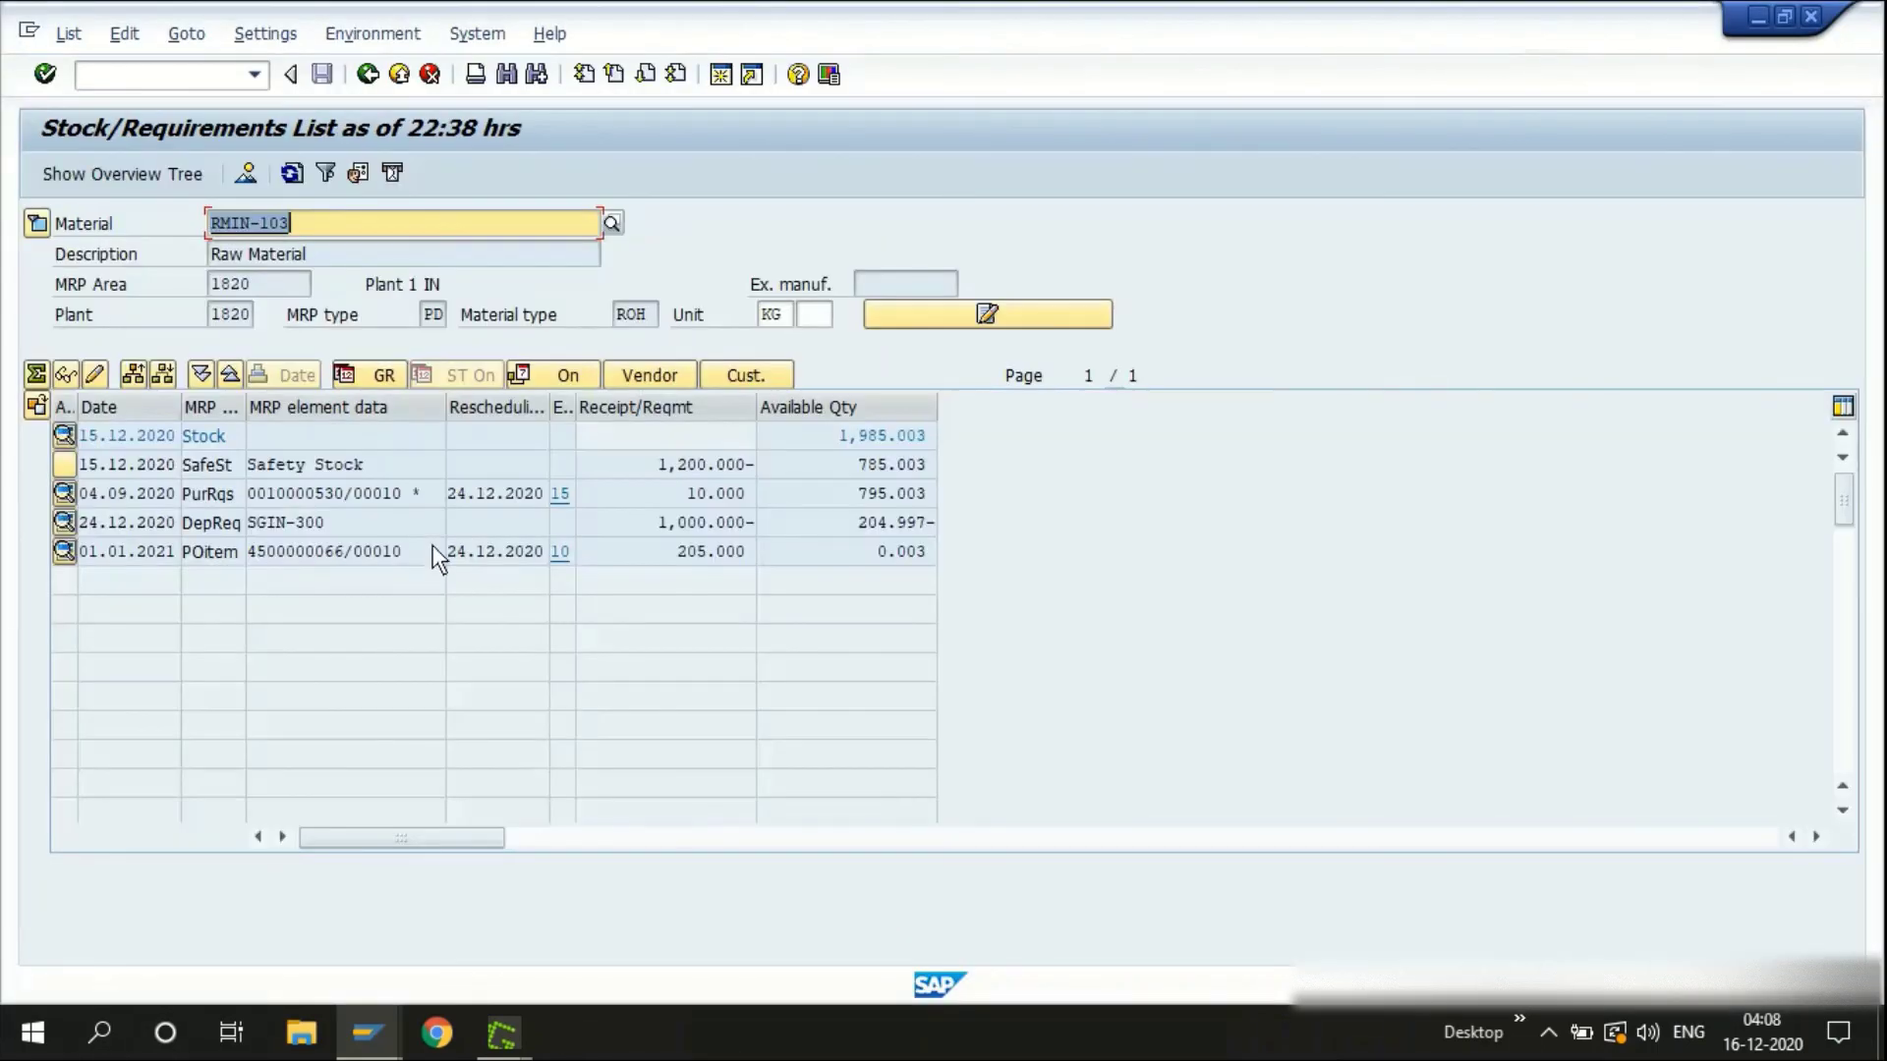
drag(433, 556, 371, 554)
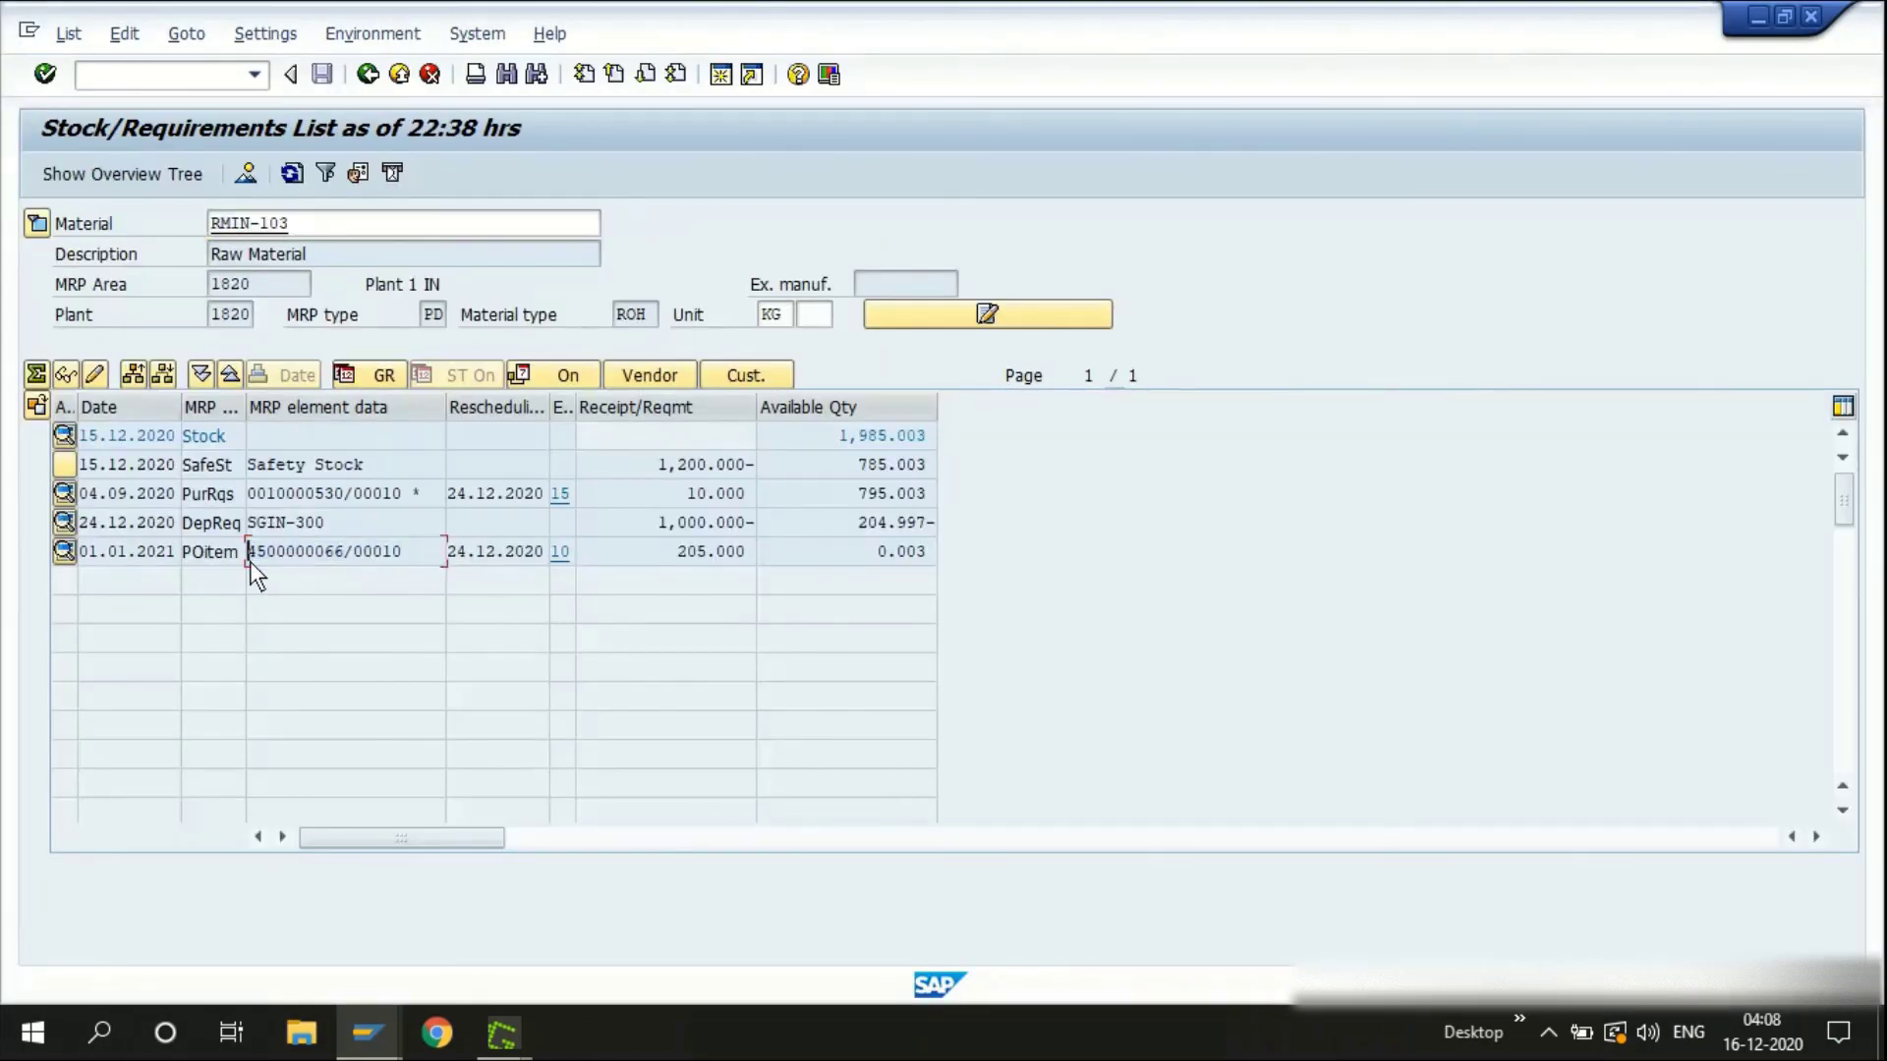
key(alt+Tab)
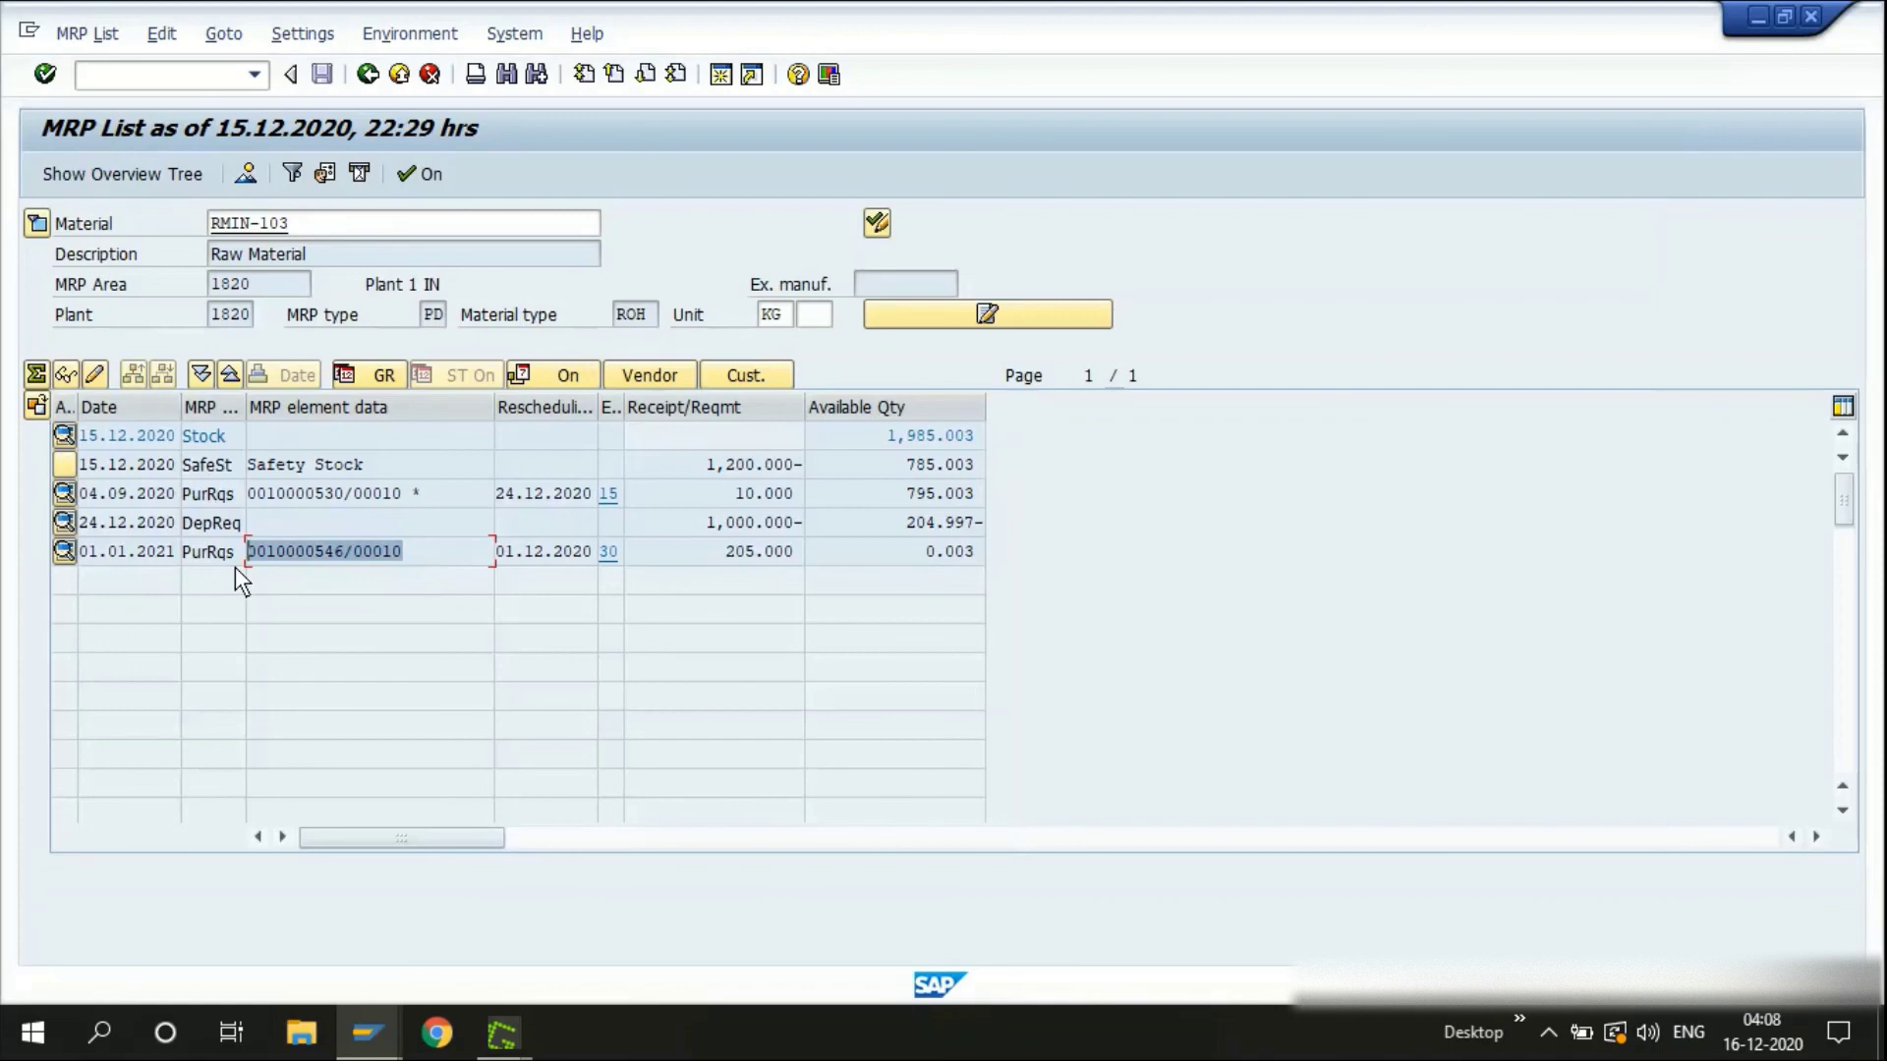
key(Home)
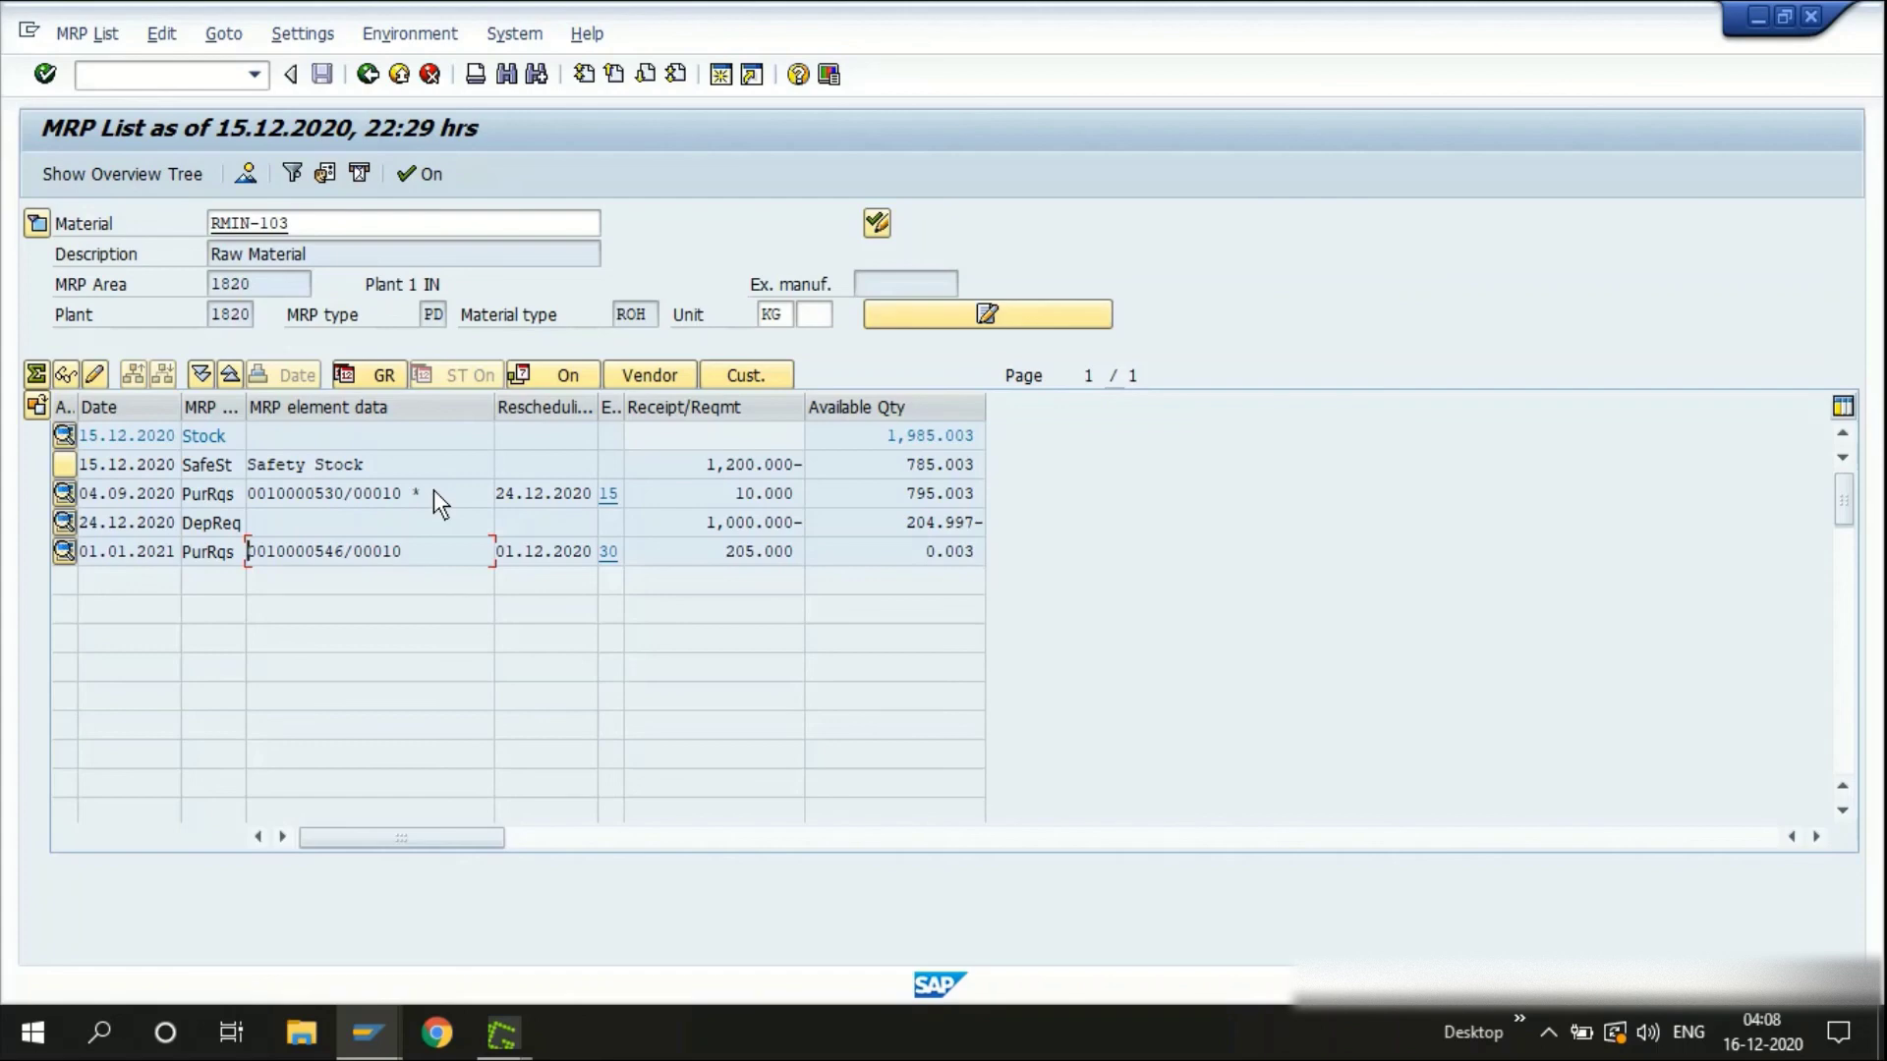
click(334, 232)
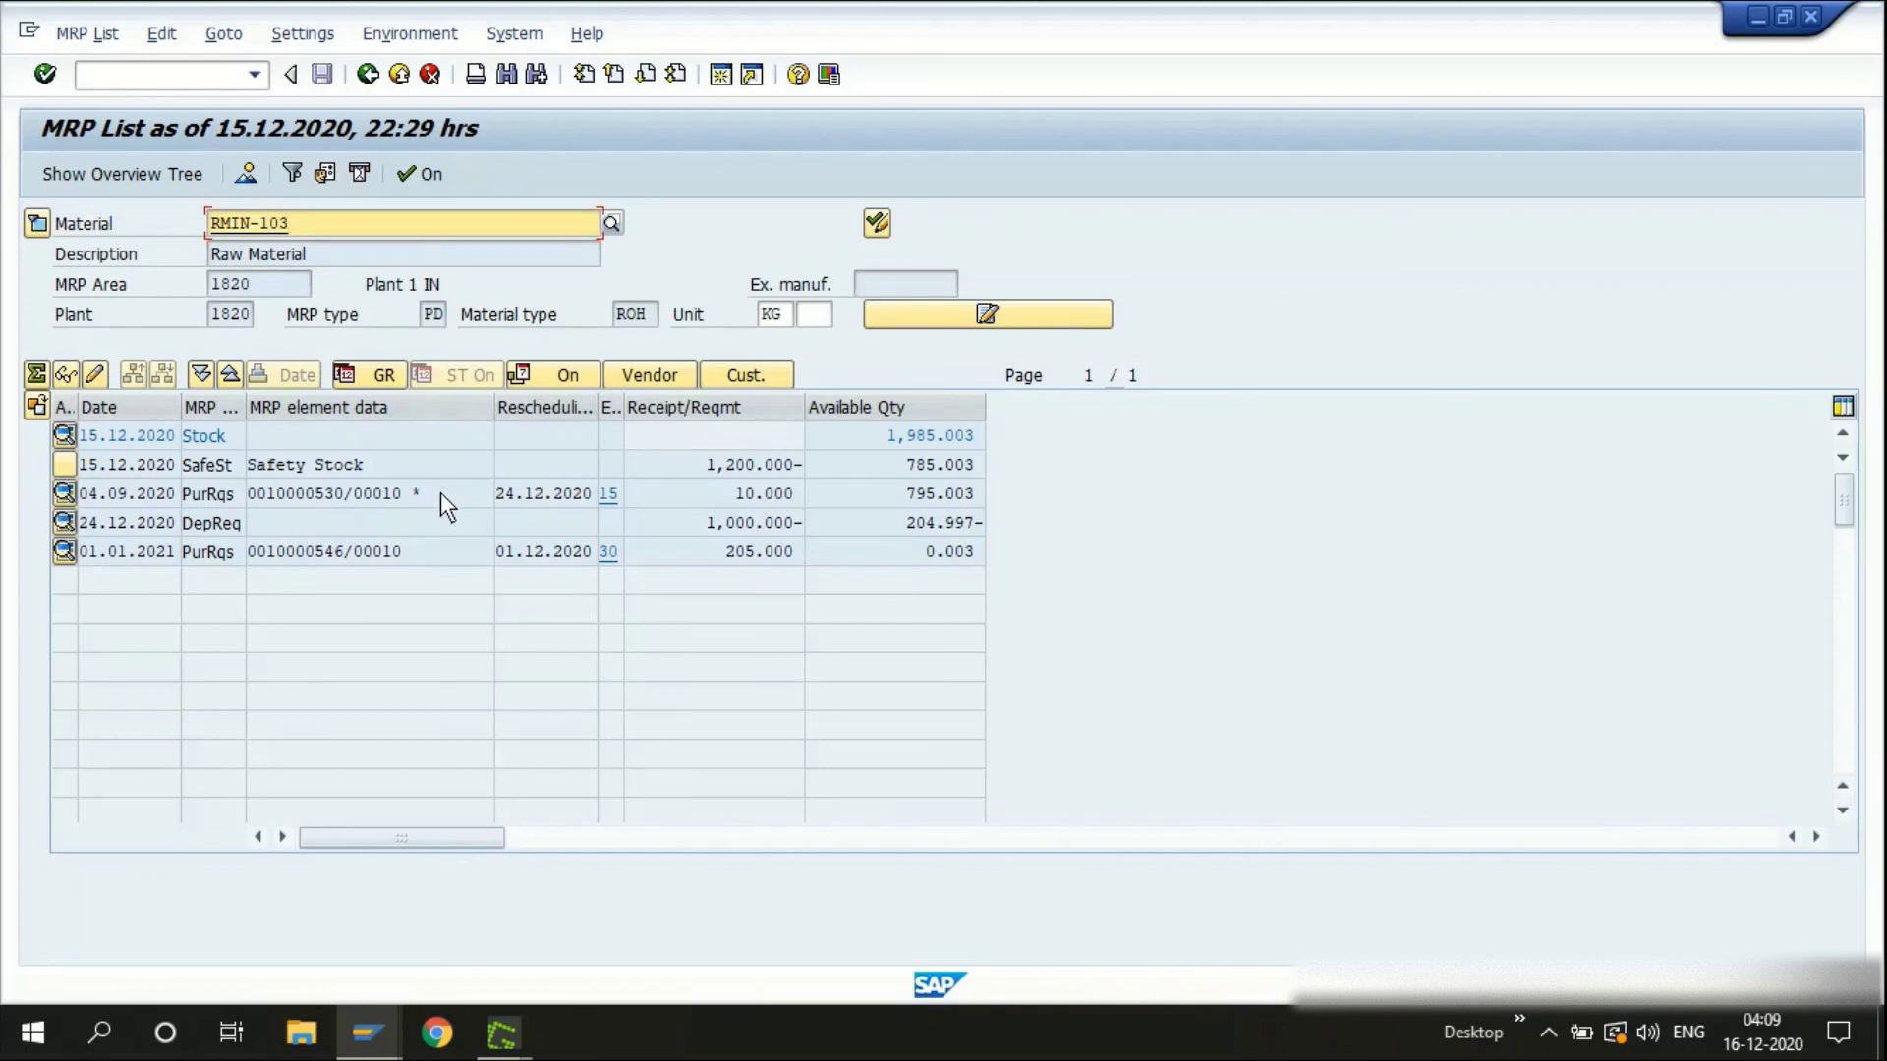
click(438, 548)
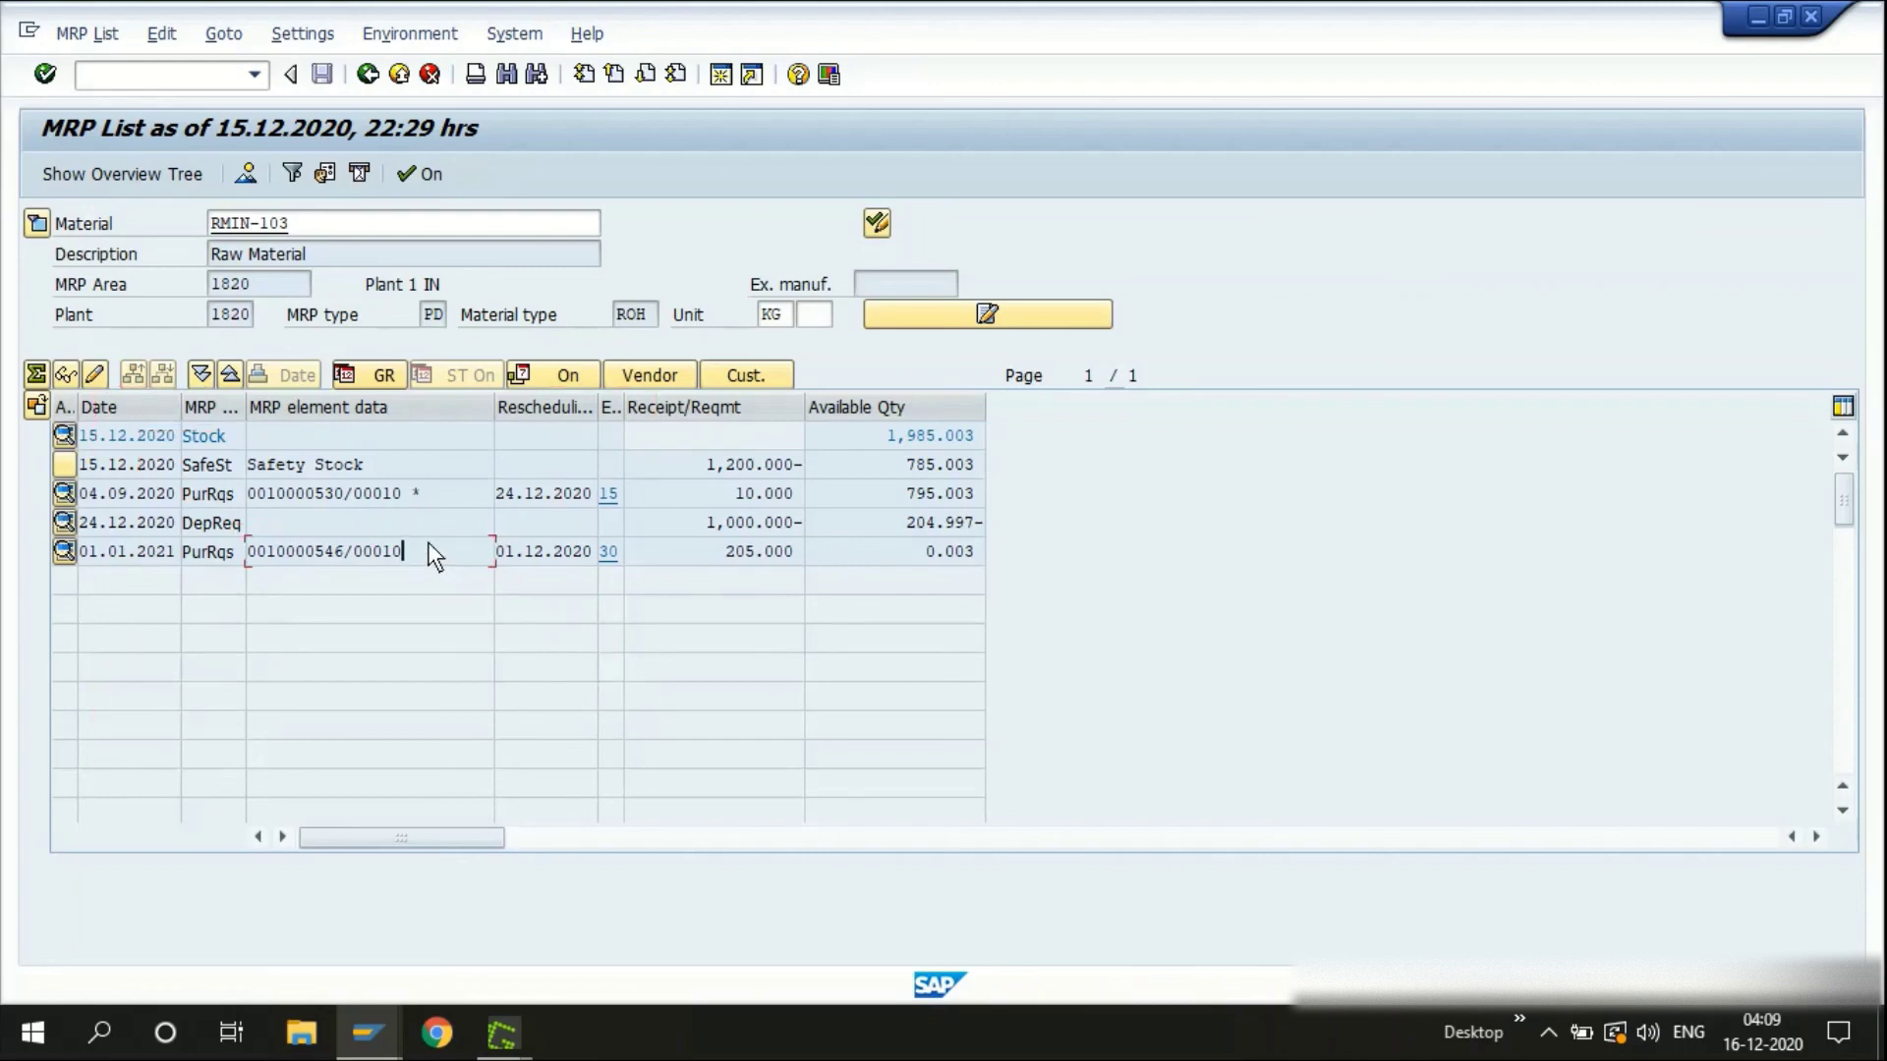
Open single-item, single-level planning (MD03) for RMIN-103 in a new session and check the MRP list creation setting
click(427, 526)
key(ctrl+slash)
text(/OMD03)
key(Return)
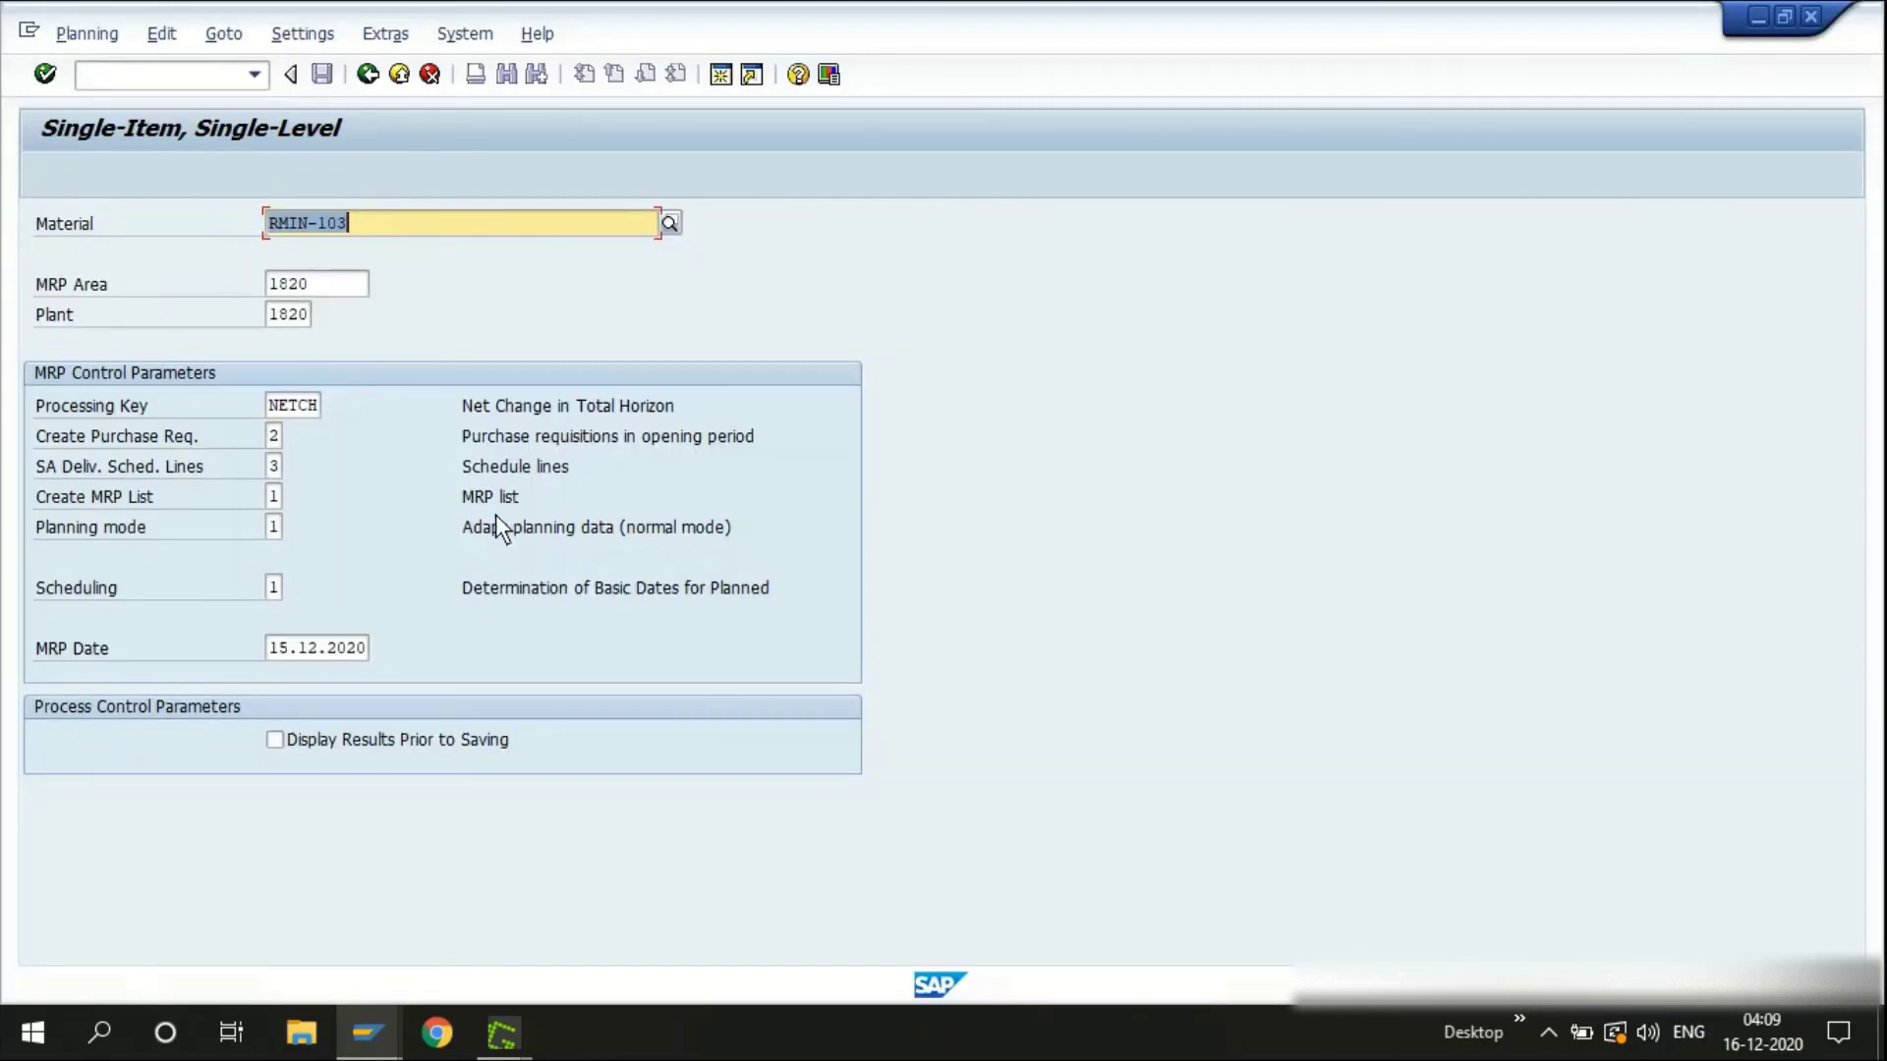
click(504, 509)
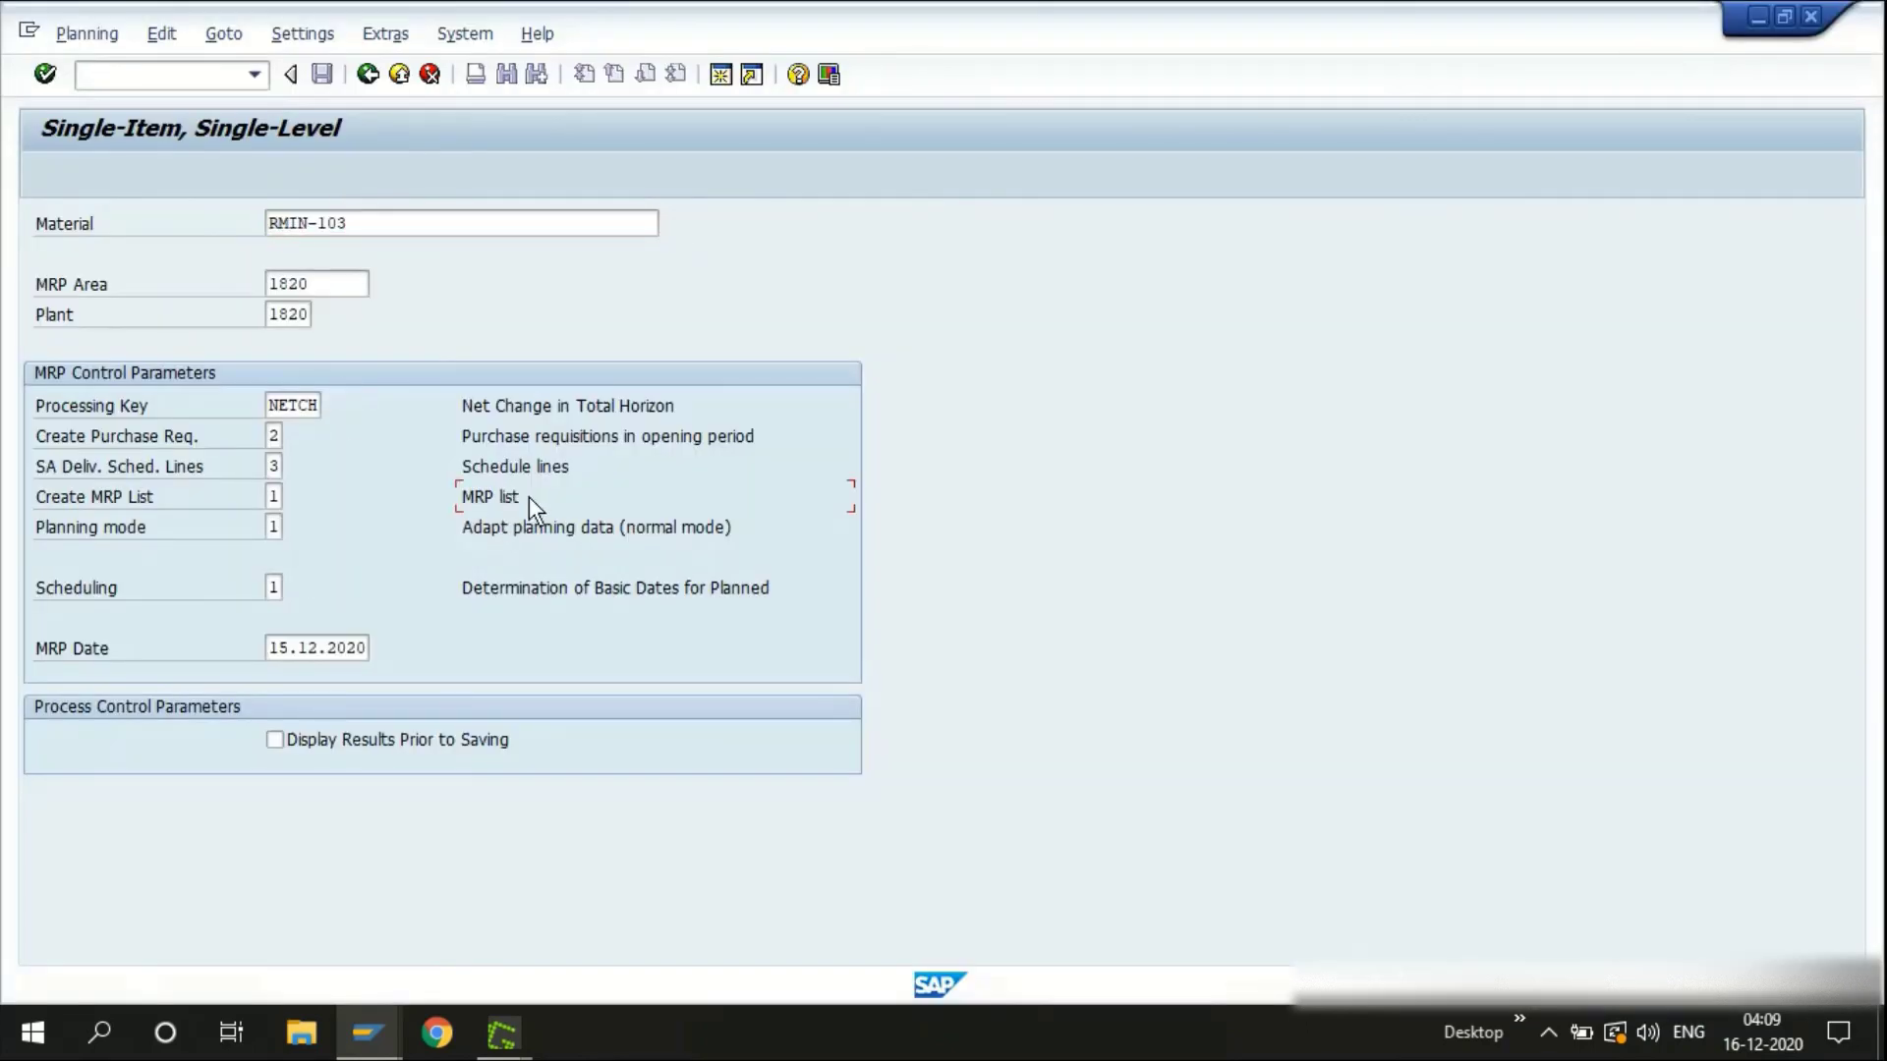
Return to RMIN-103's stock/requirements list and widen the MRP element data column slightly
key(alt+Tab)
key(alt+Tab)
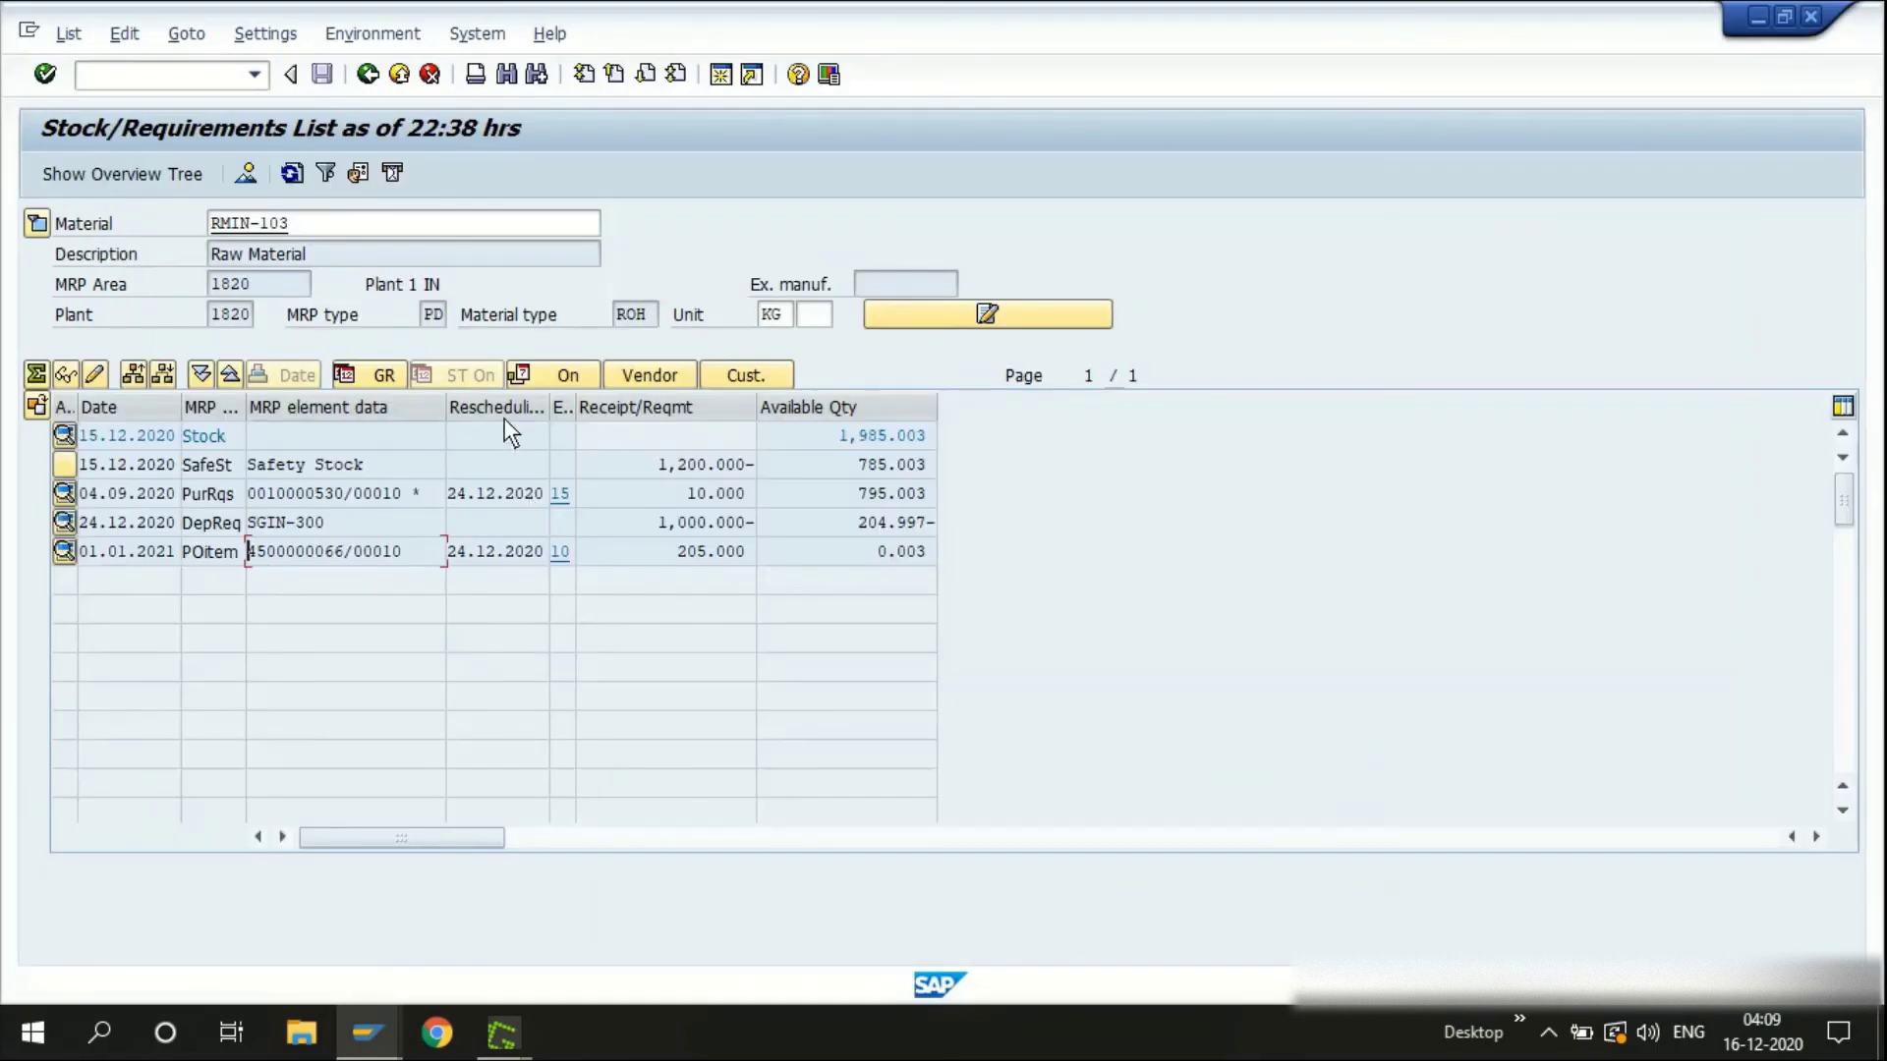
drag(445, 406, 474, 421)
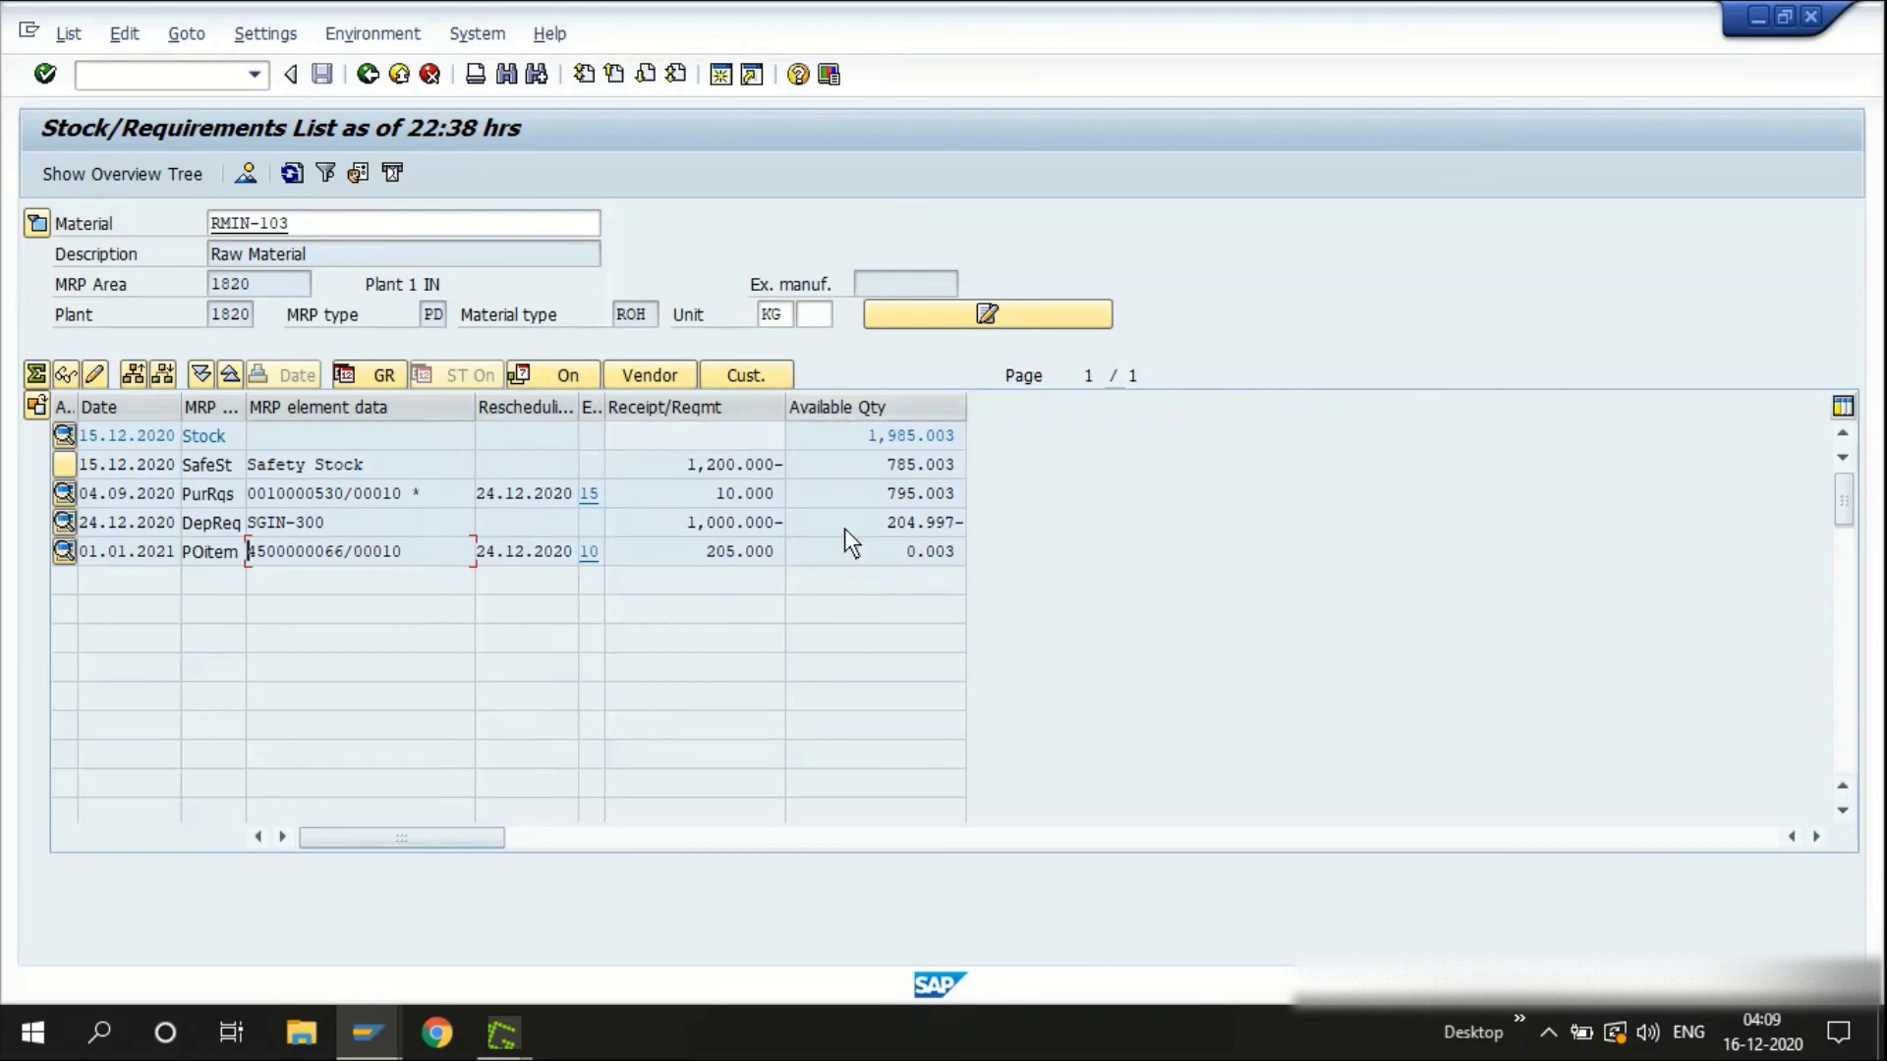
key(ctrl+F9)
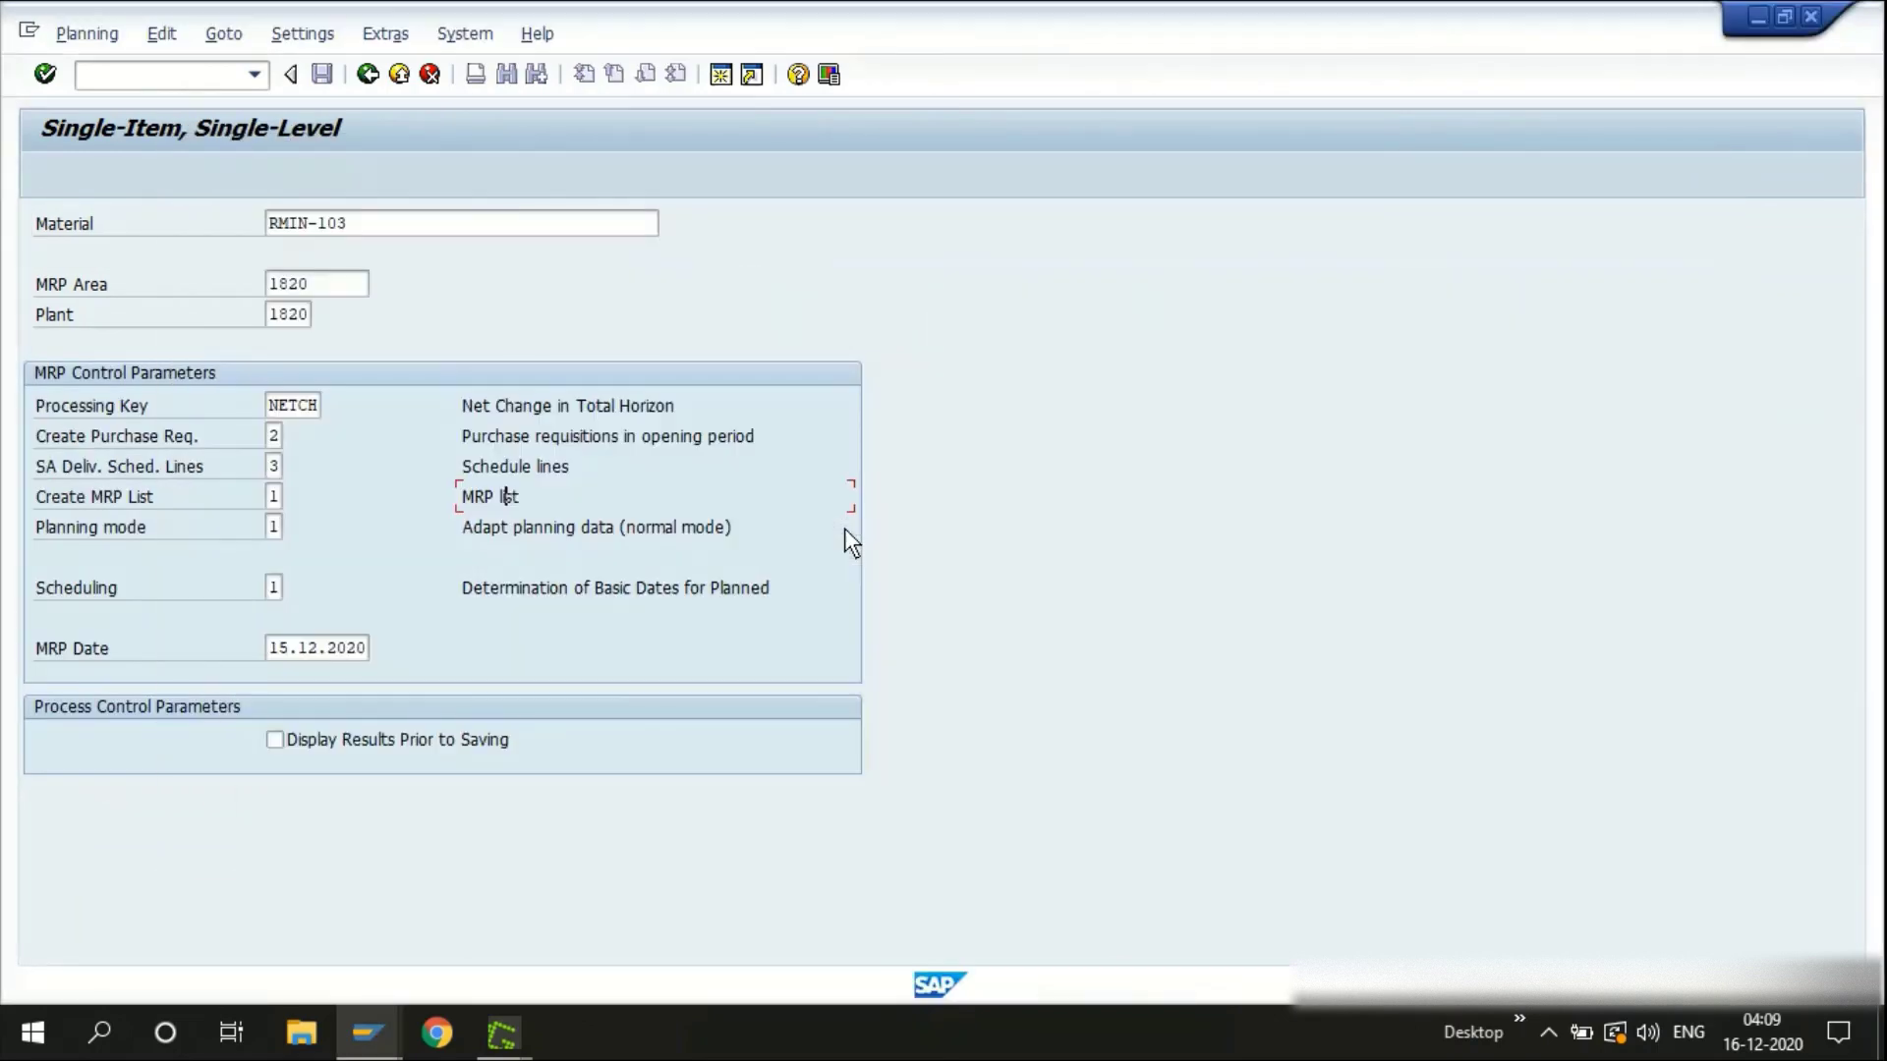
key(Return)
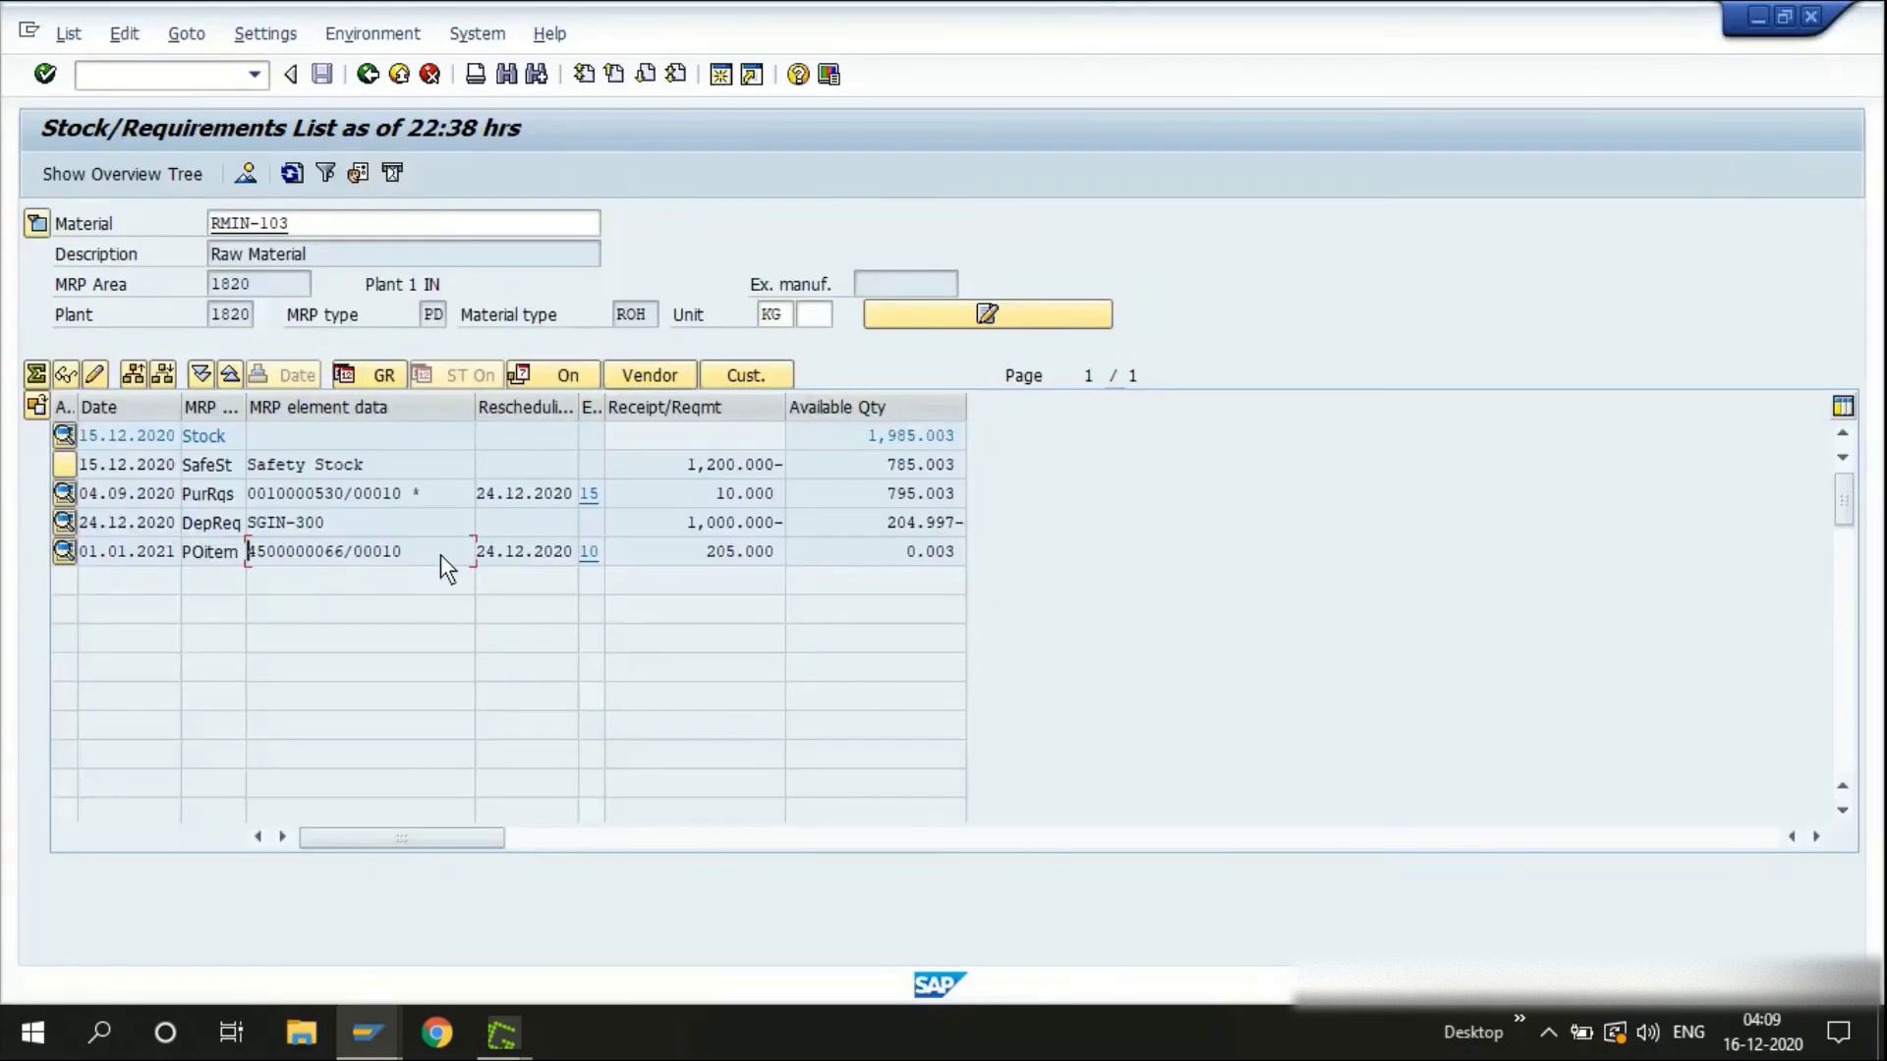
Run single-level MRP for RMIN-103 in plant 1820 with processing key NETCH, purchase requisition indicator 2 and MRP list indicator 1
key(ctrl+F9)
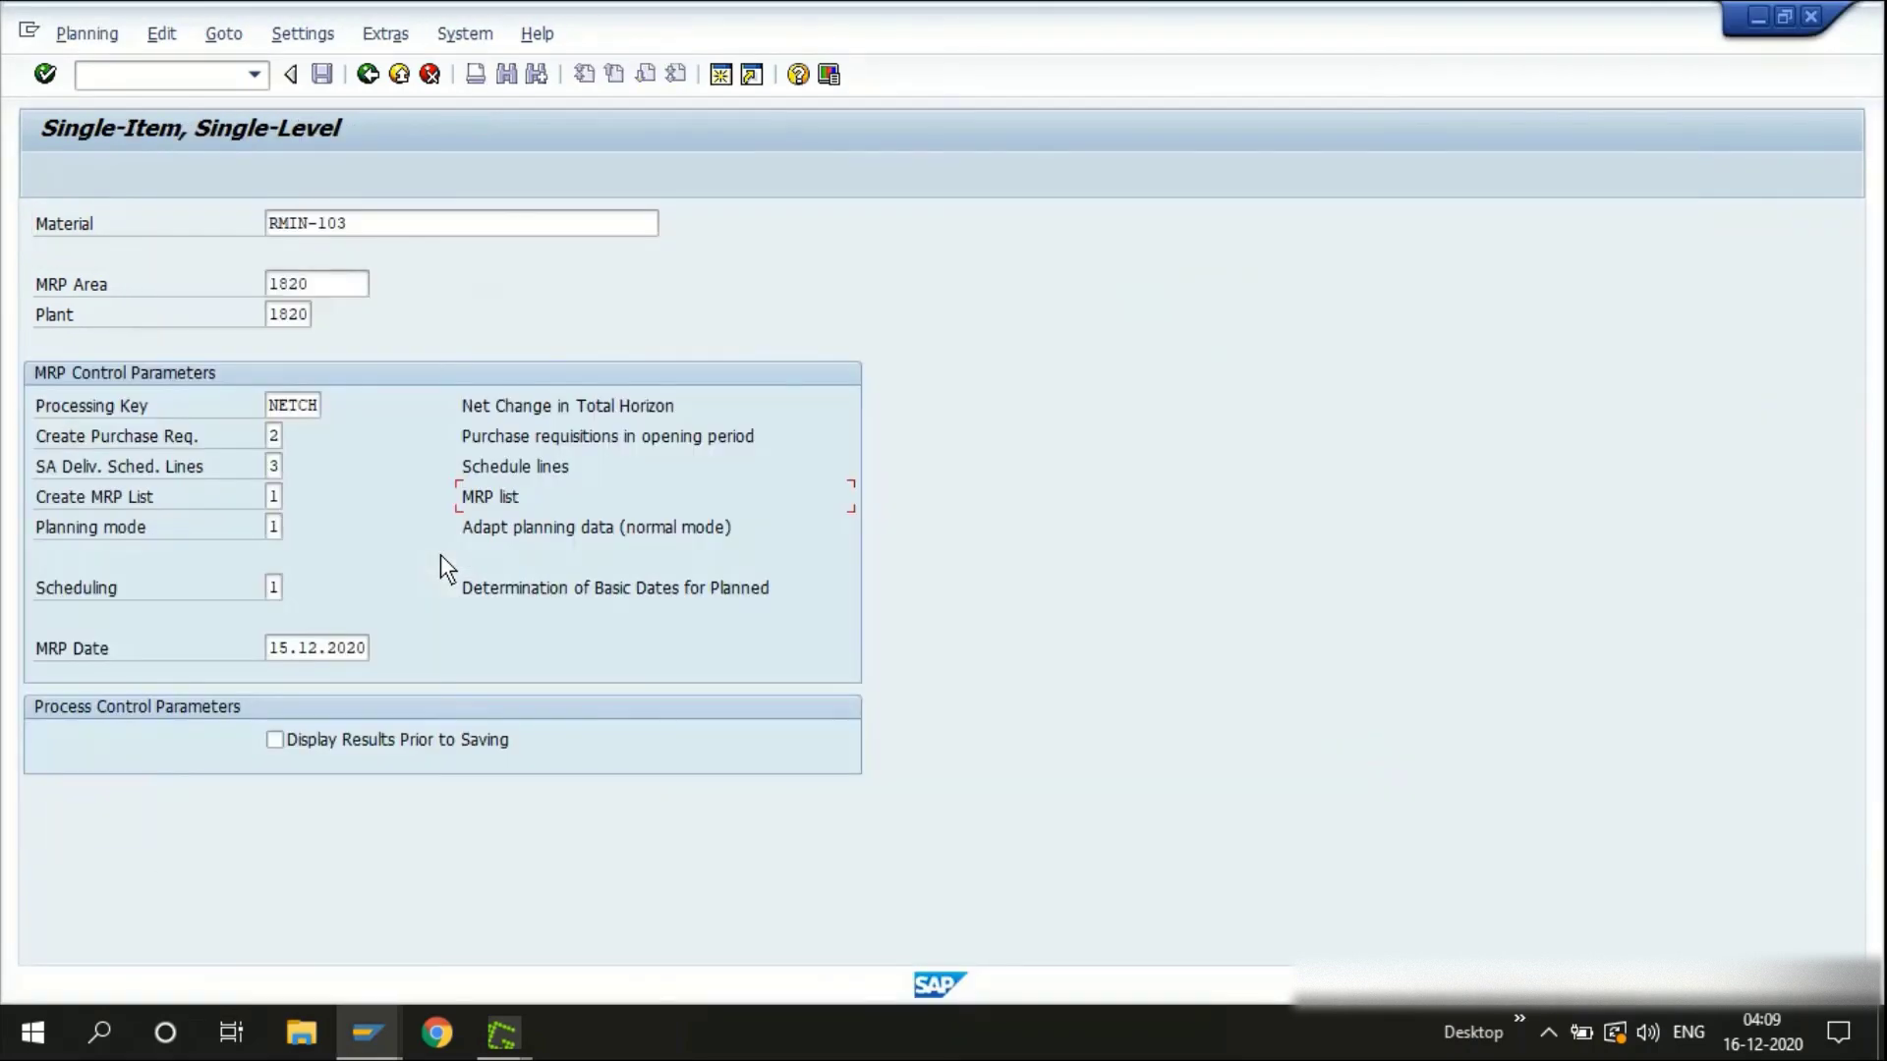
key(Return)
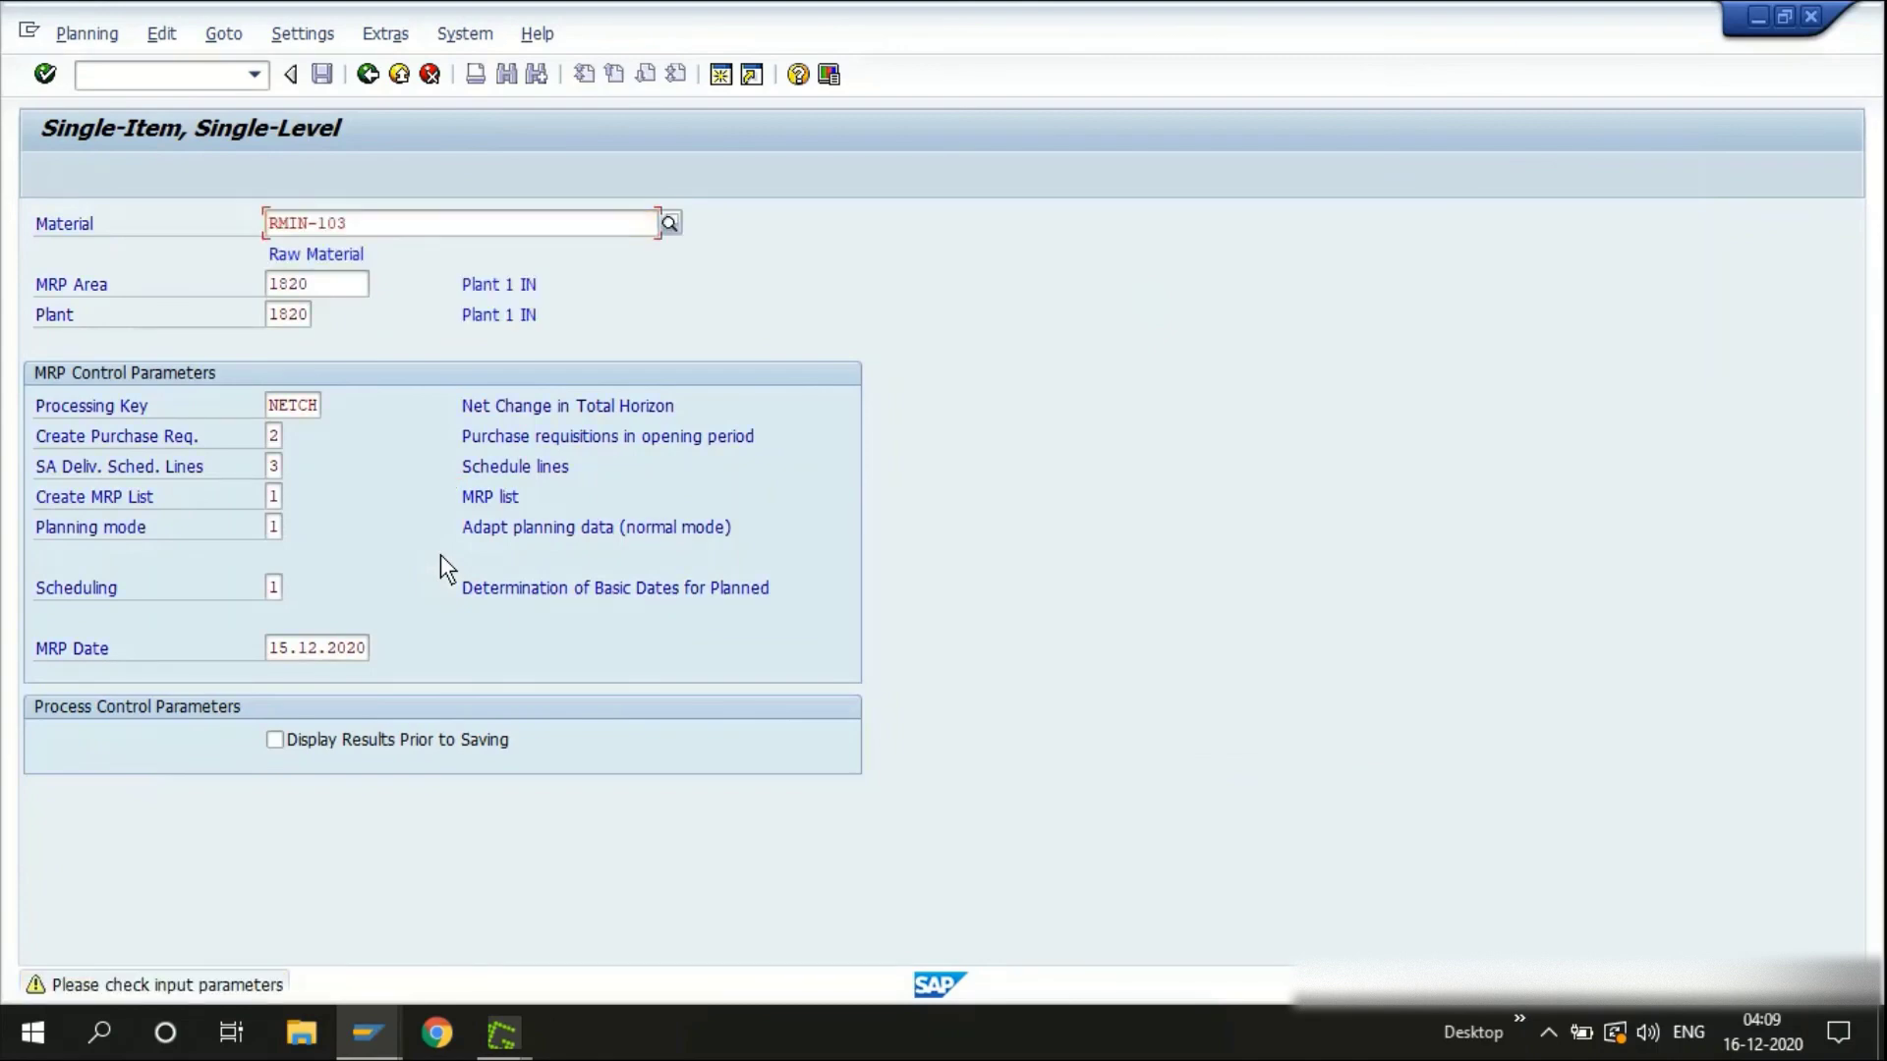
key(Return)
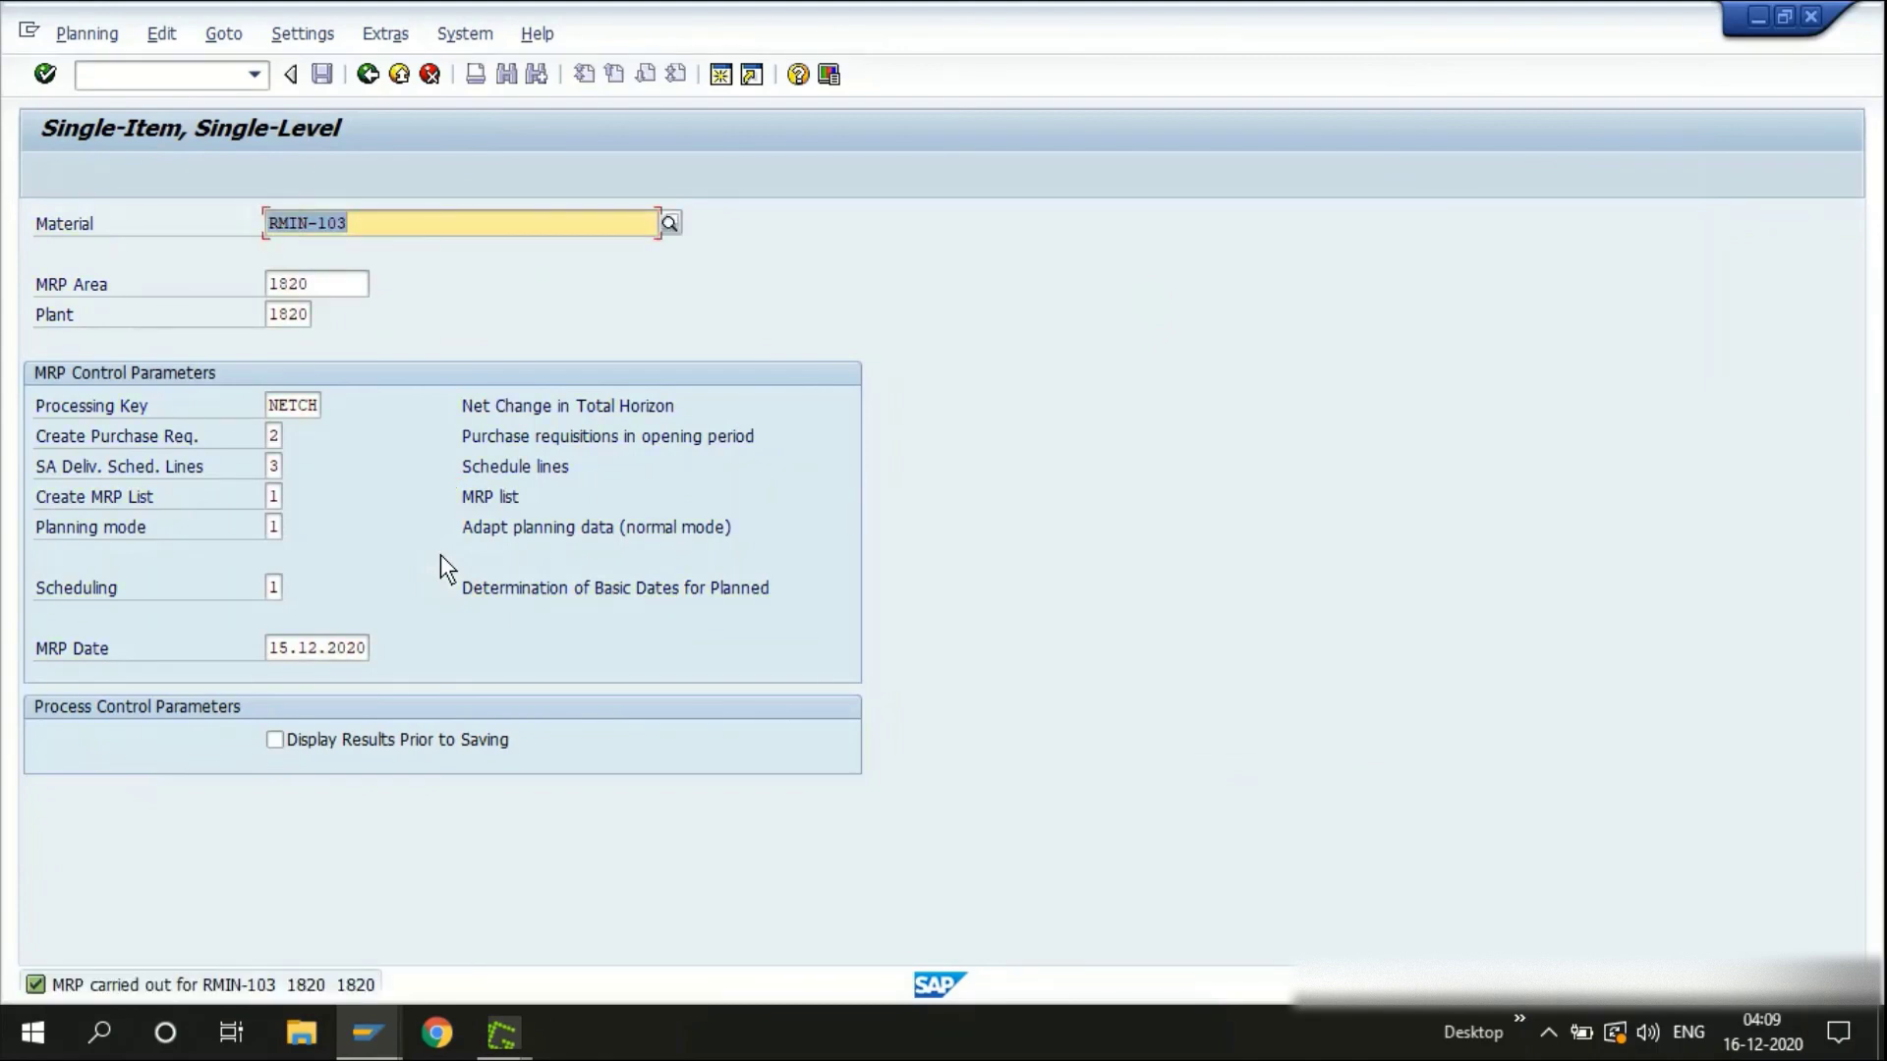
Refresh RMIN-103's stock/requirements list, then exit and redisplay its MRP list to load the latest planning run
key(F6)
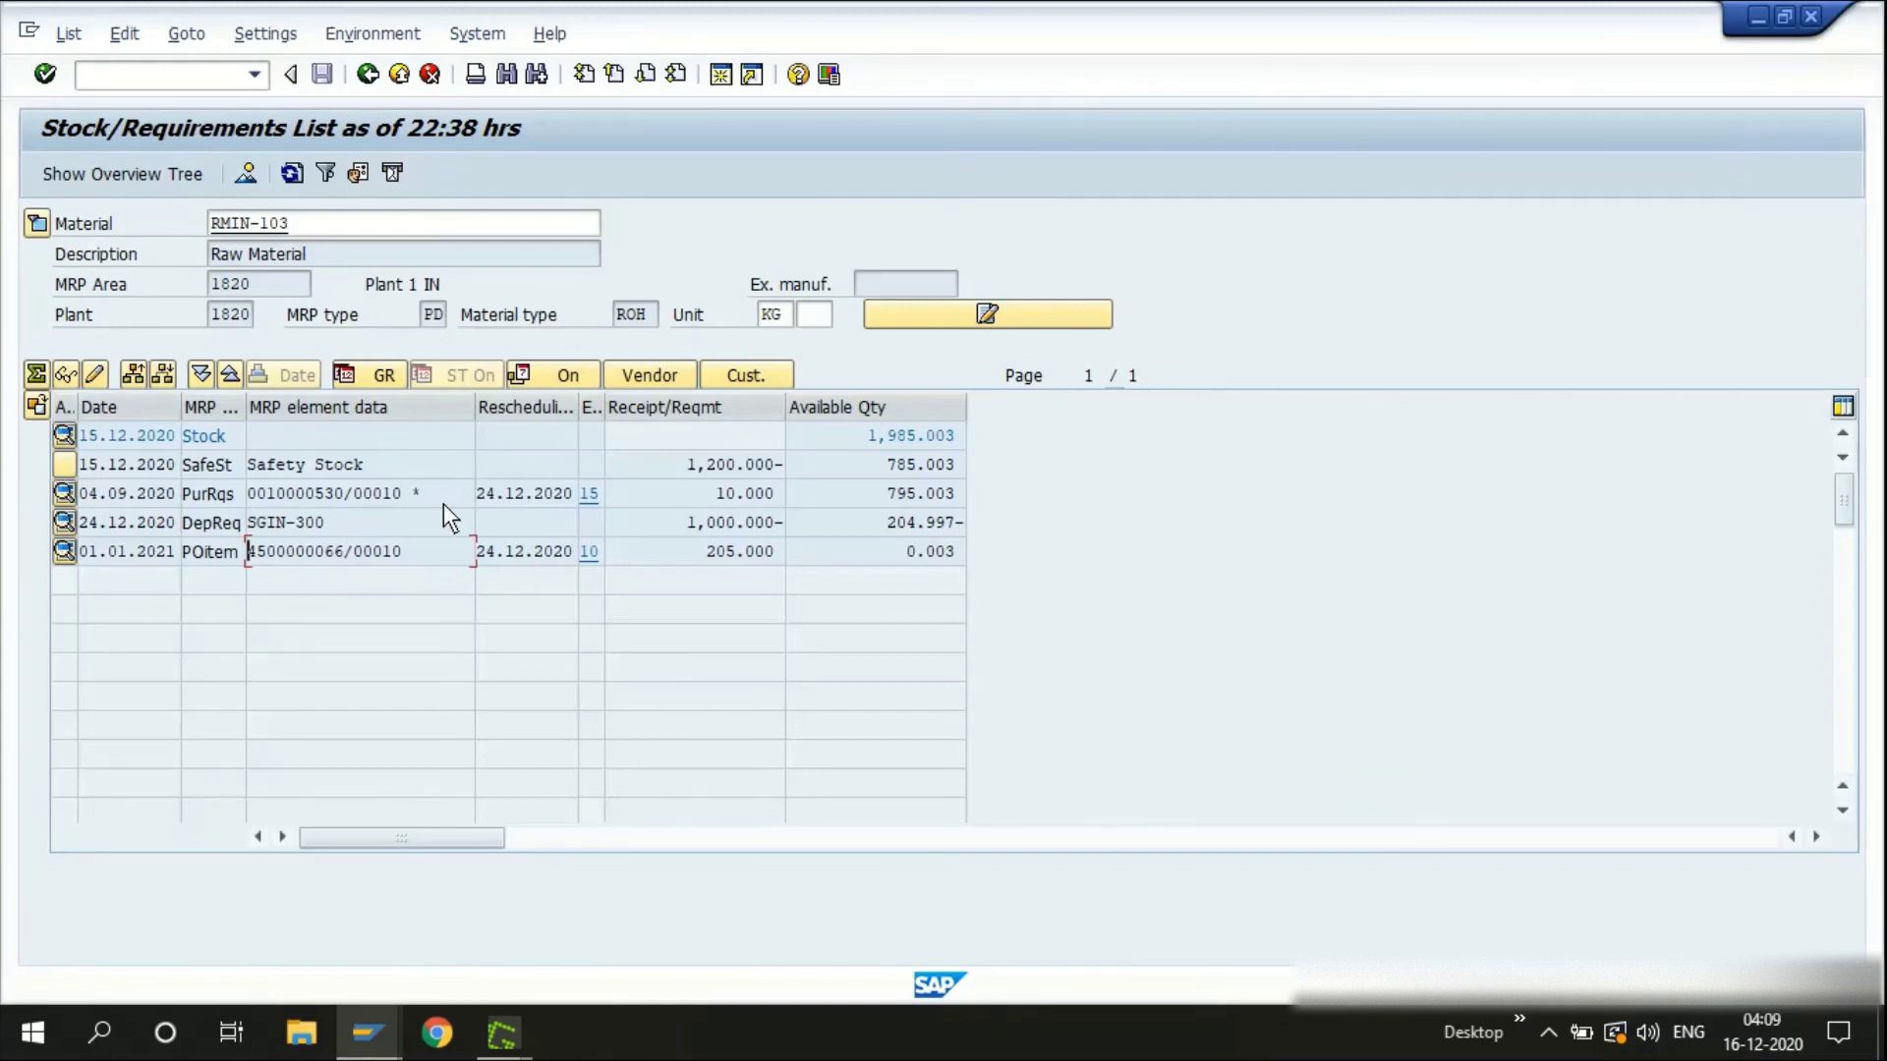
click(291, 173)
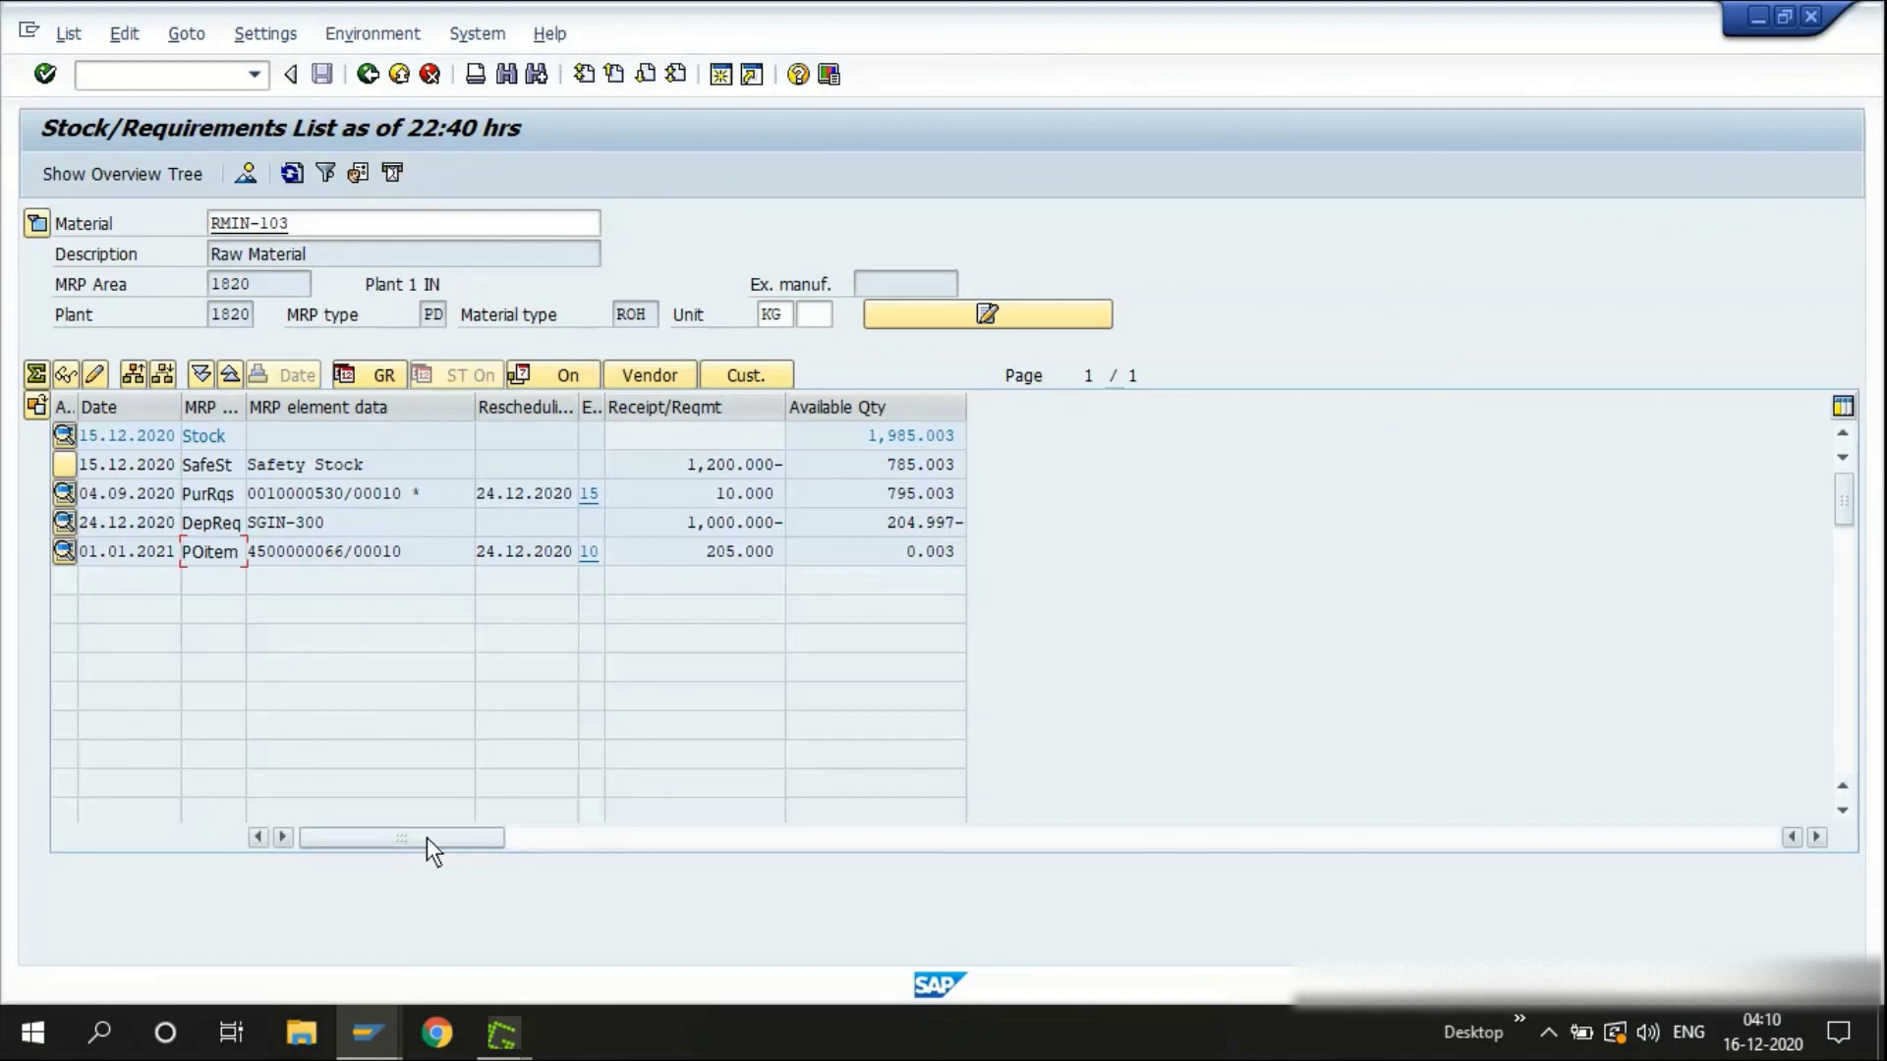
click(385, 1048)
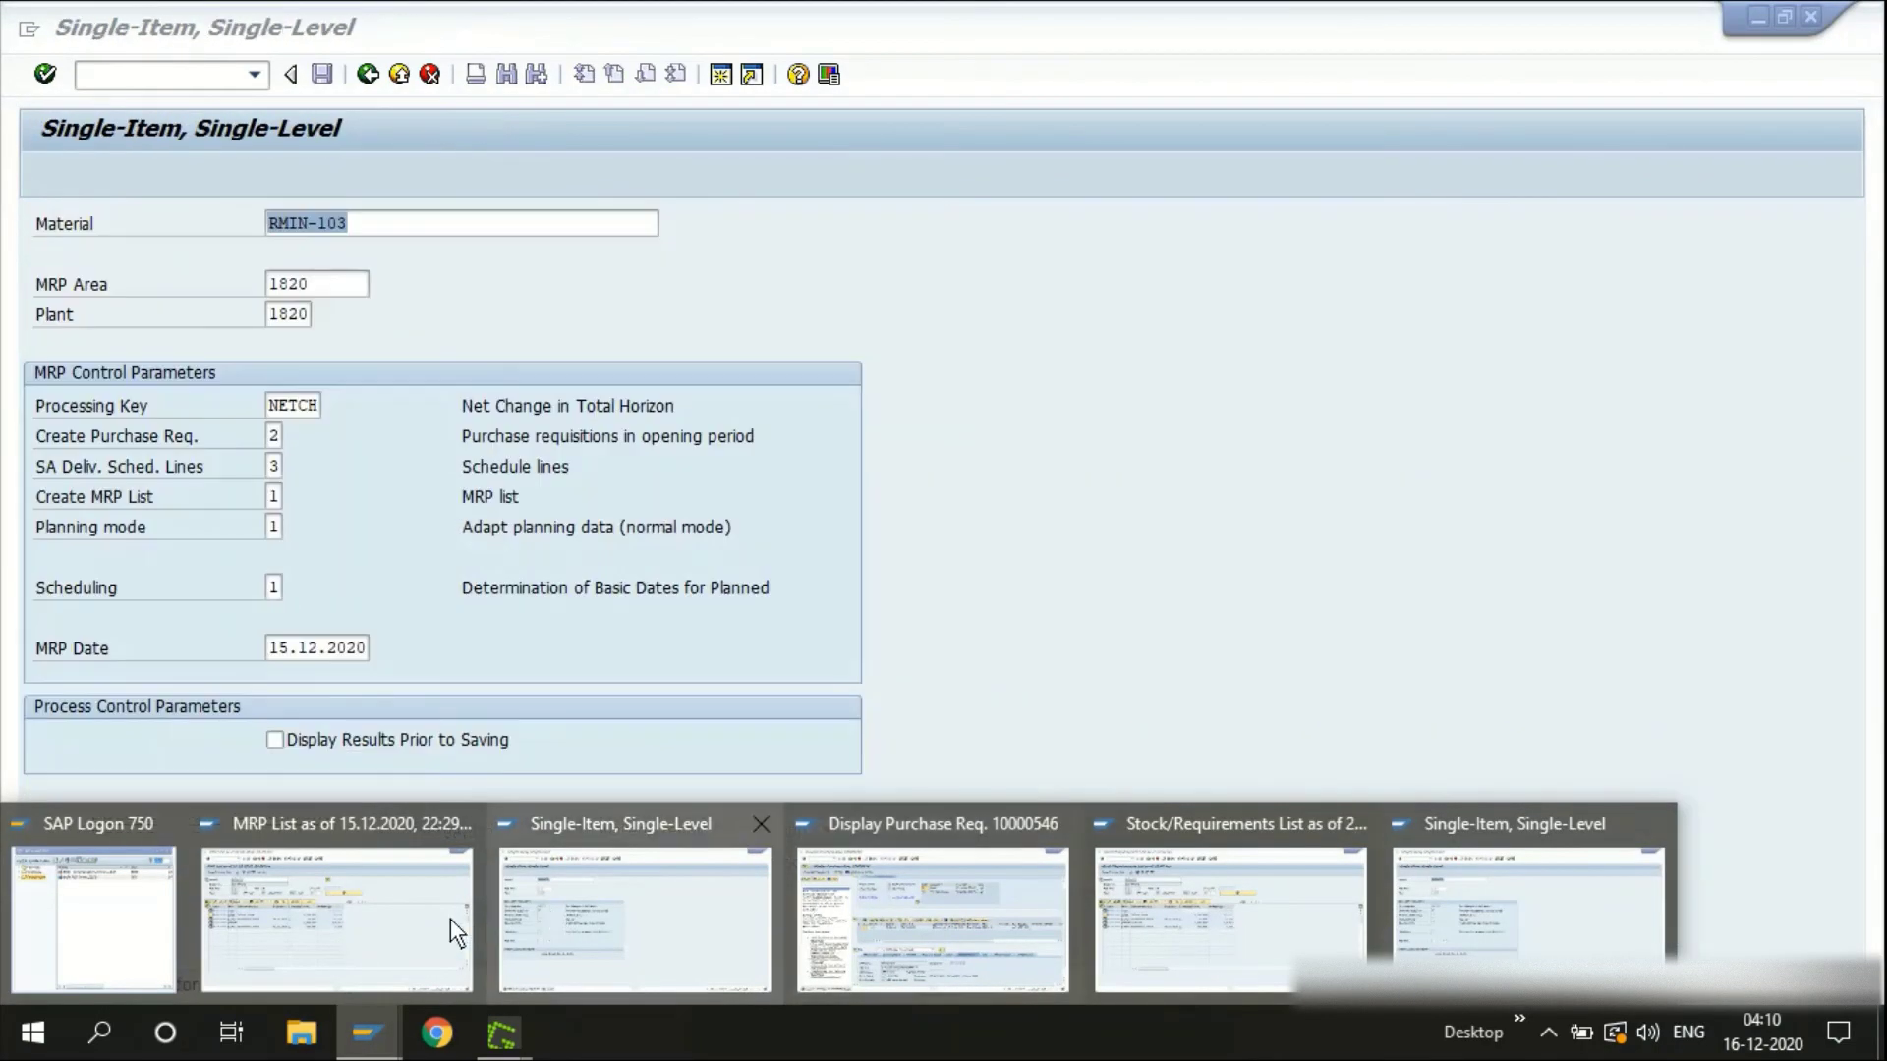
click(413, 918)
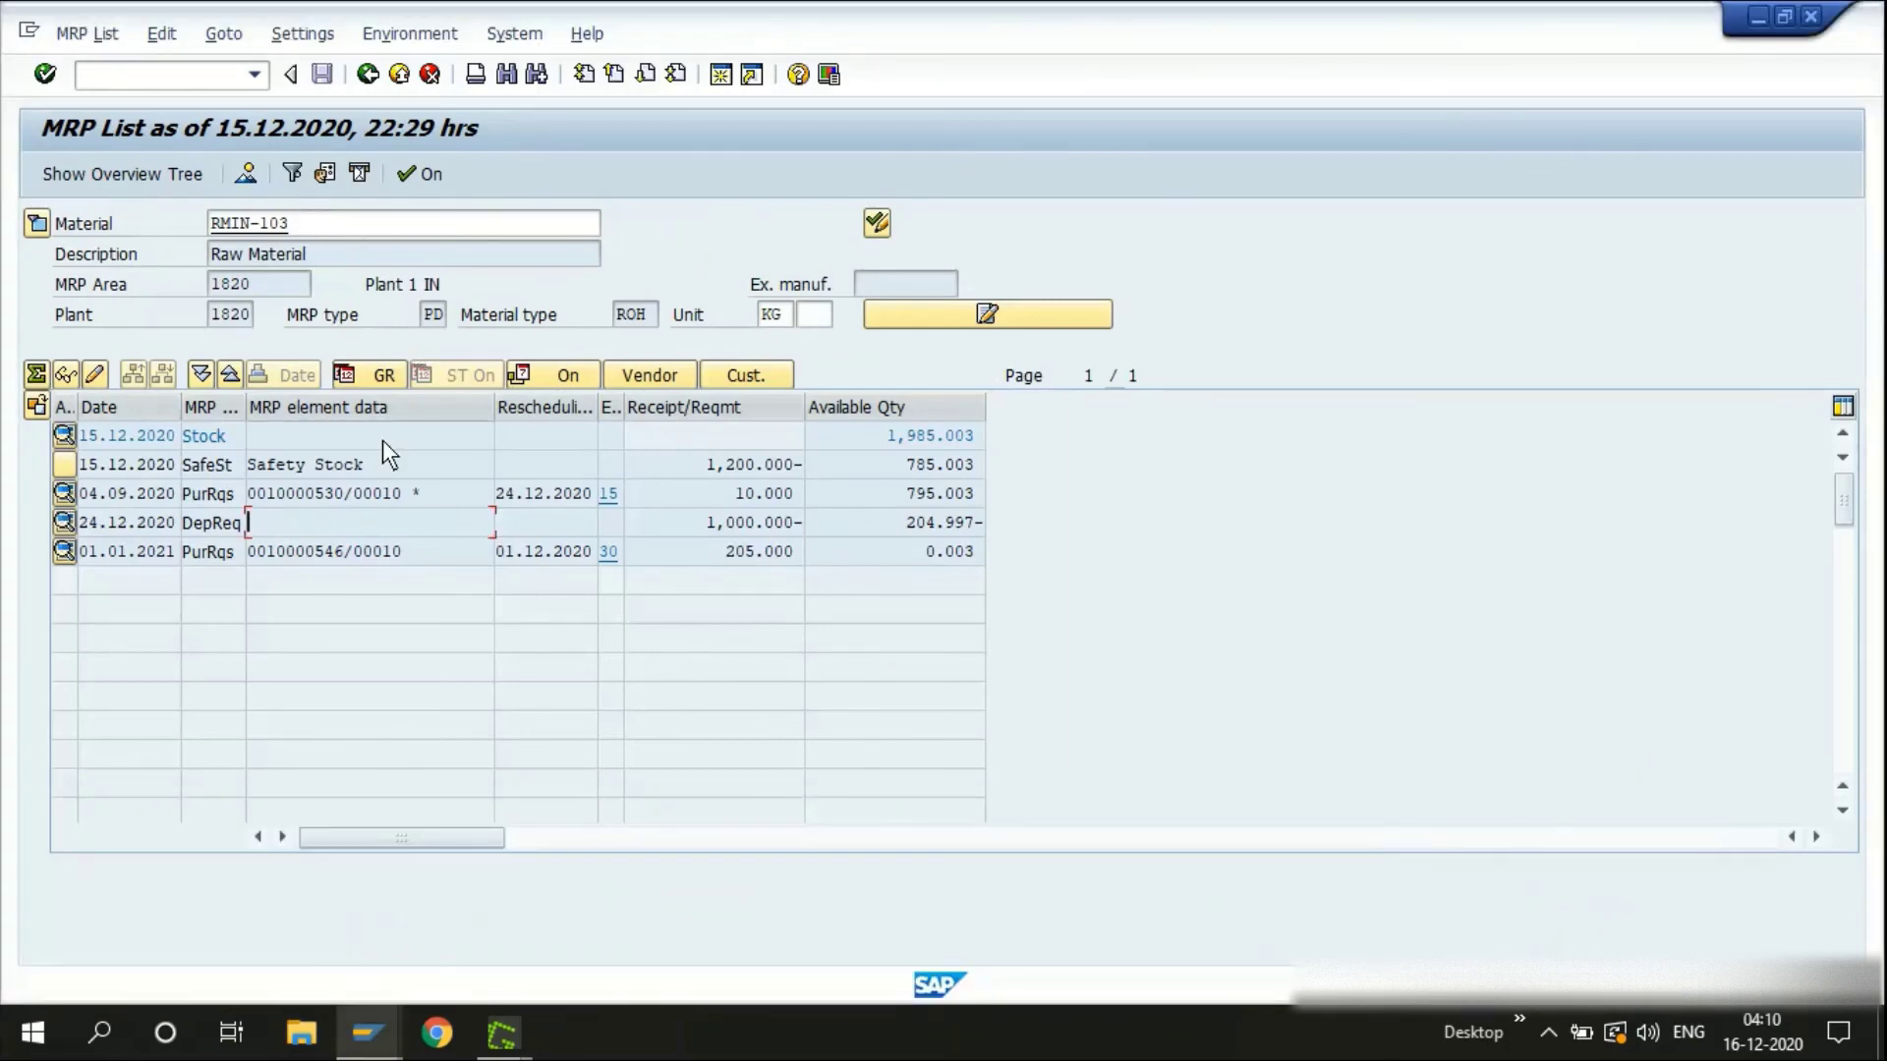
key(F3)
key(Return)
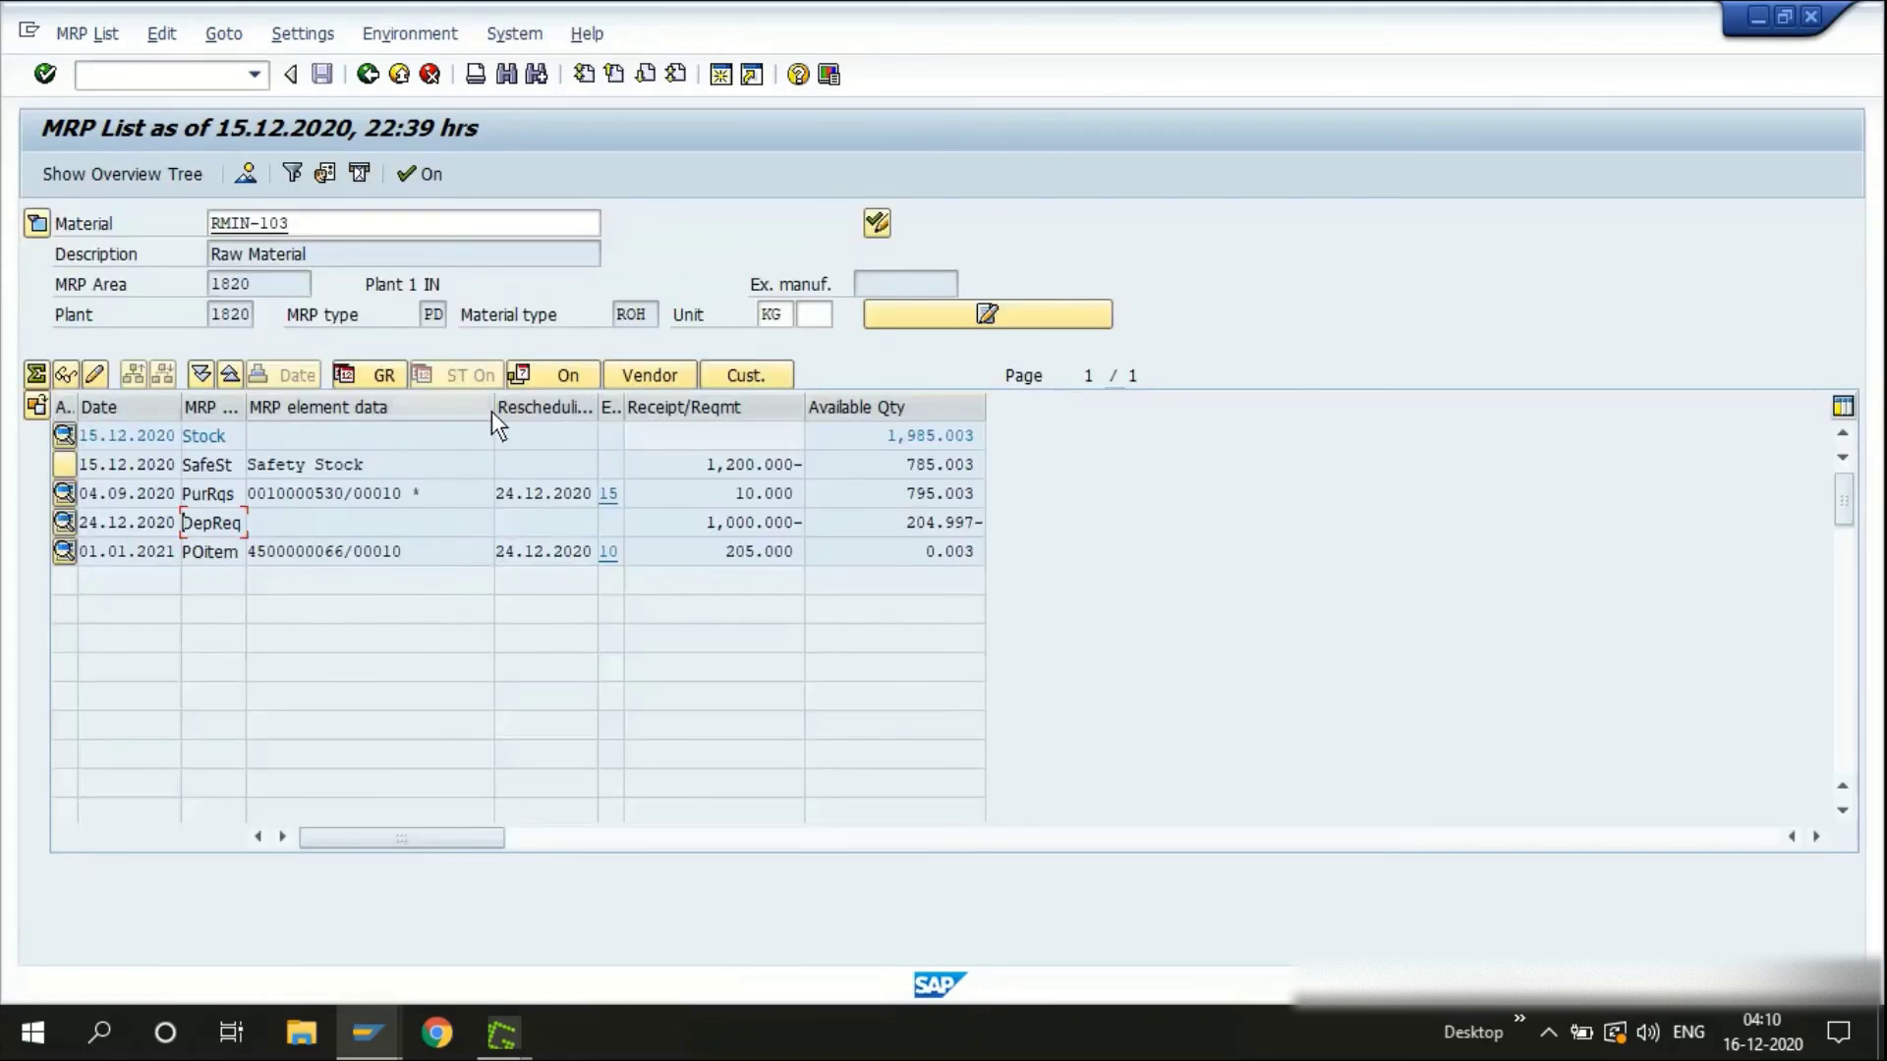
Examine the 01.01.2021 purchase order item, the 04.09.2020 requisition and the dependent requirement in the reloaded MRP list
drag(426, 554, 251, 550)
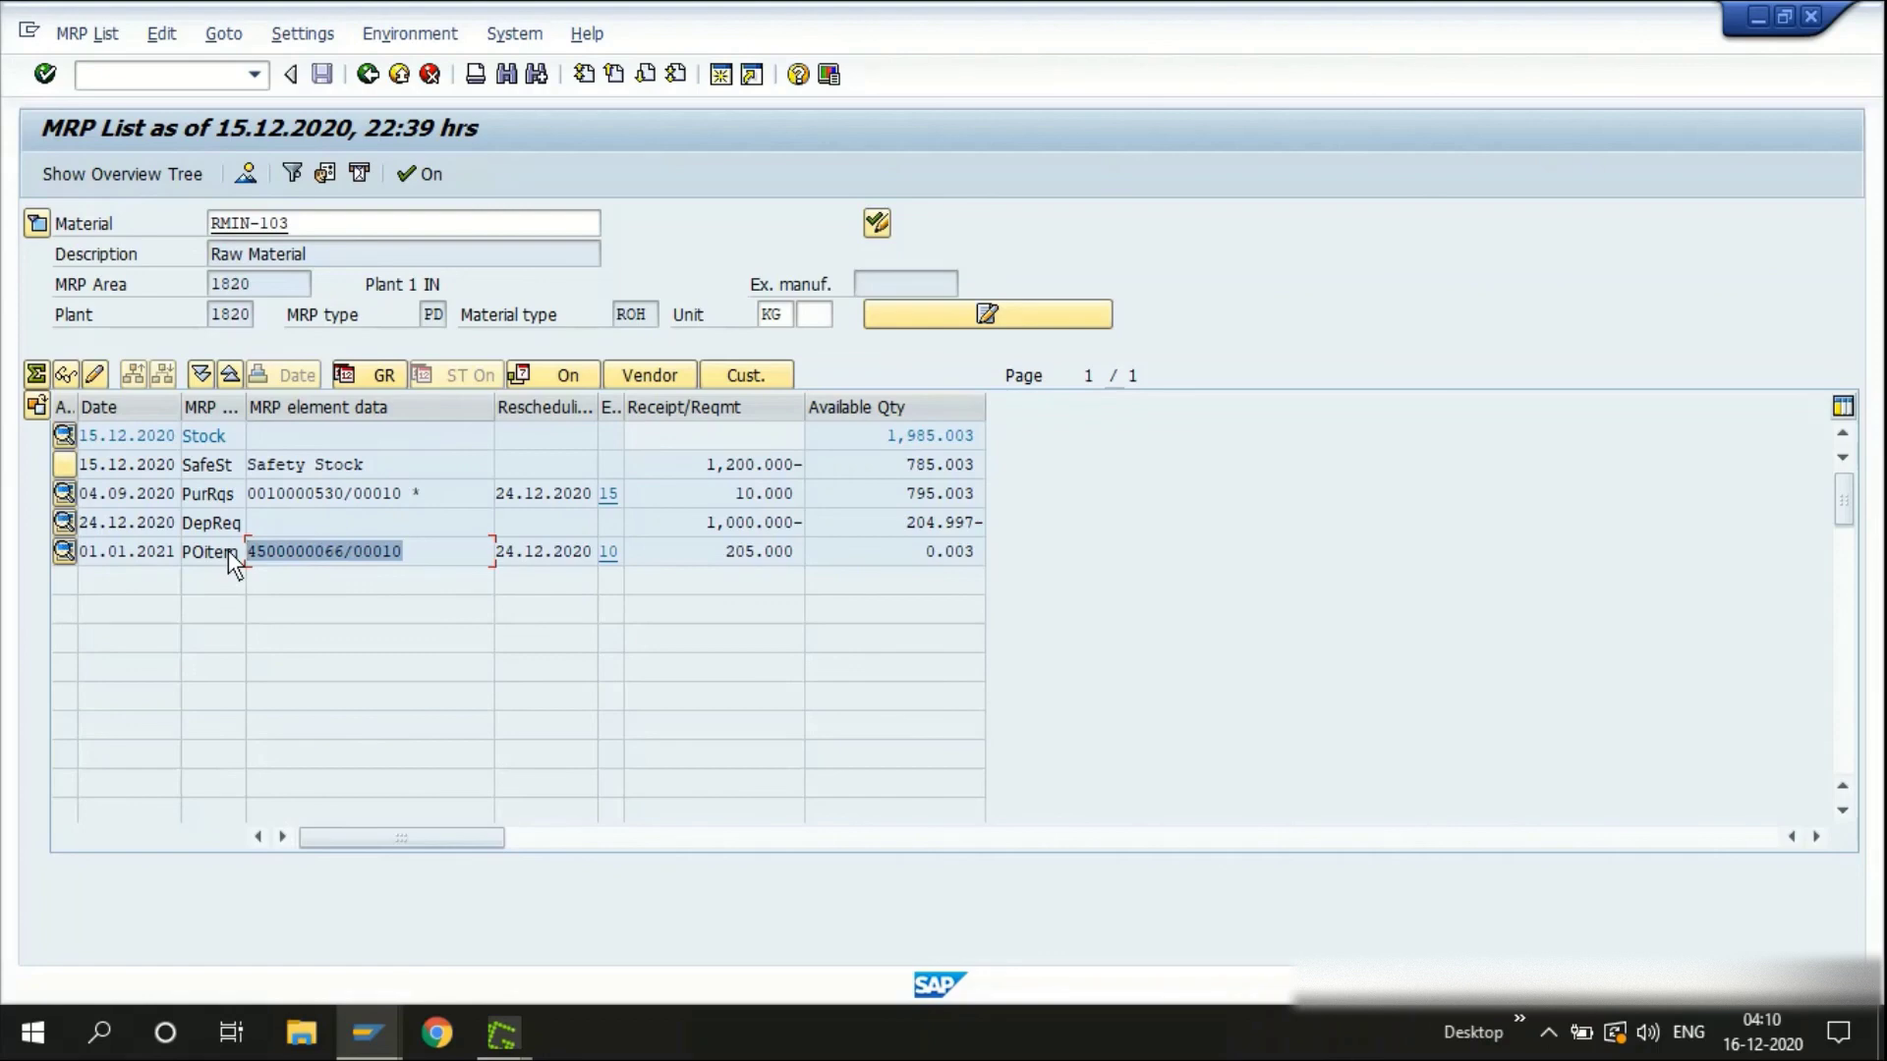
click(260, 550)
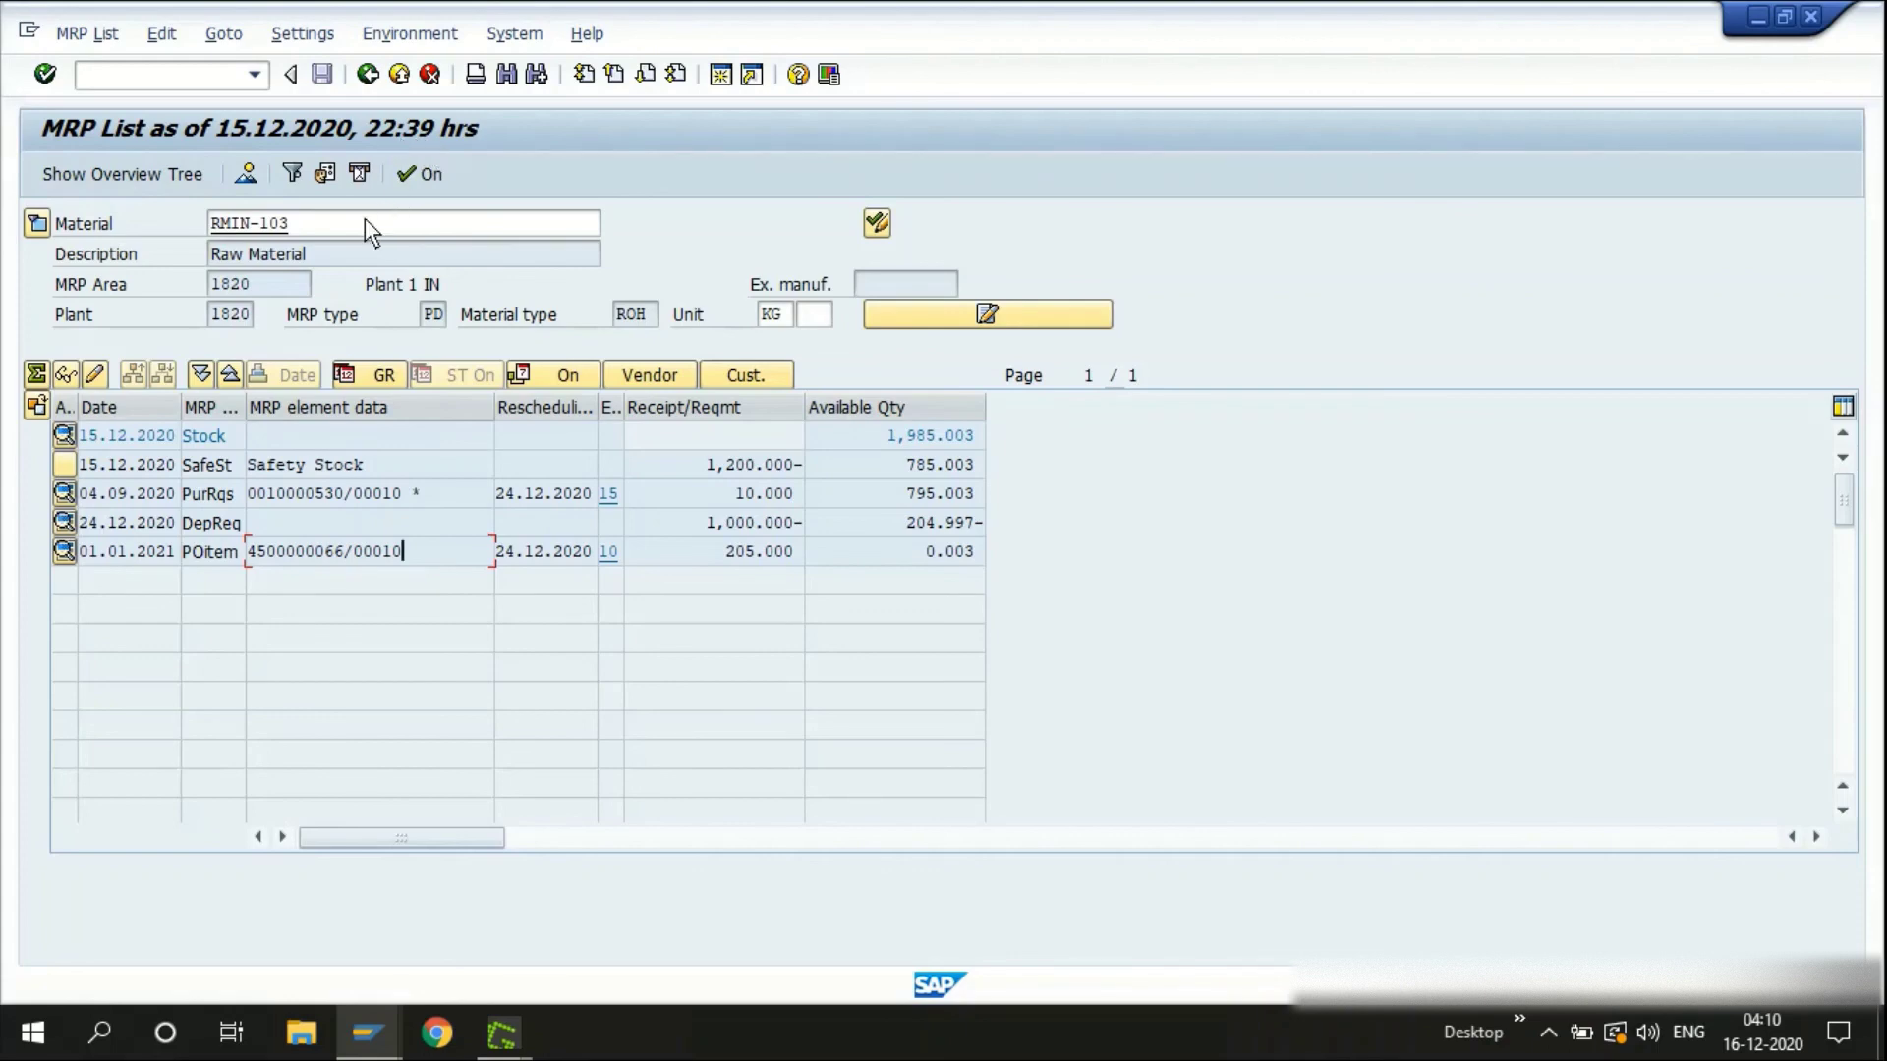
click(423, 488)
click(444, 521)
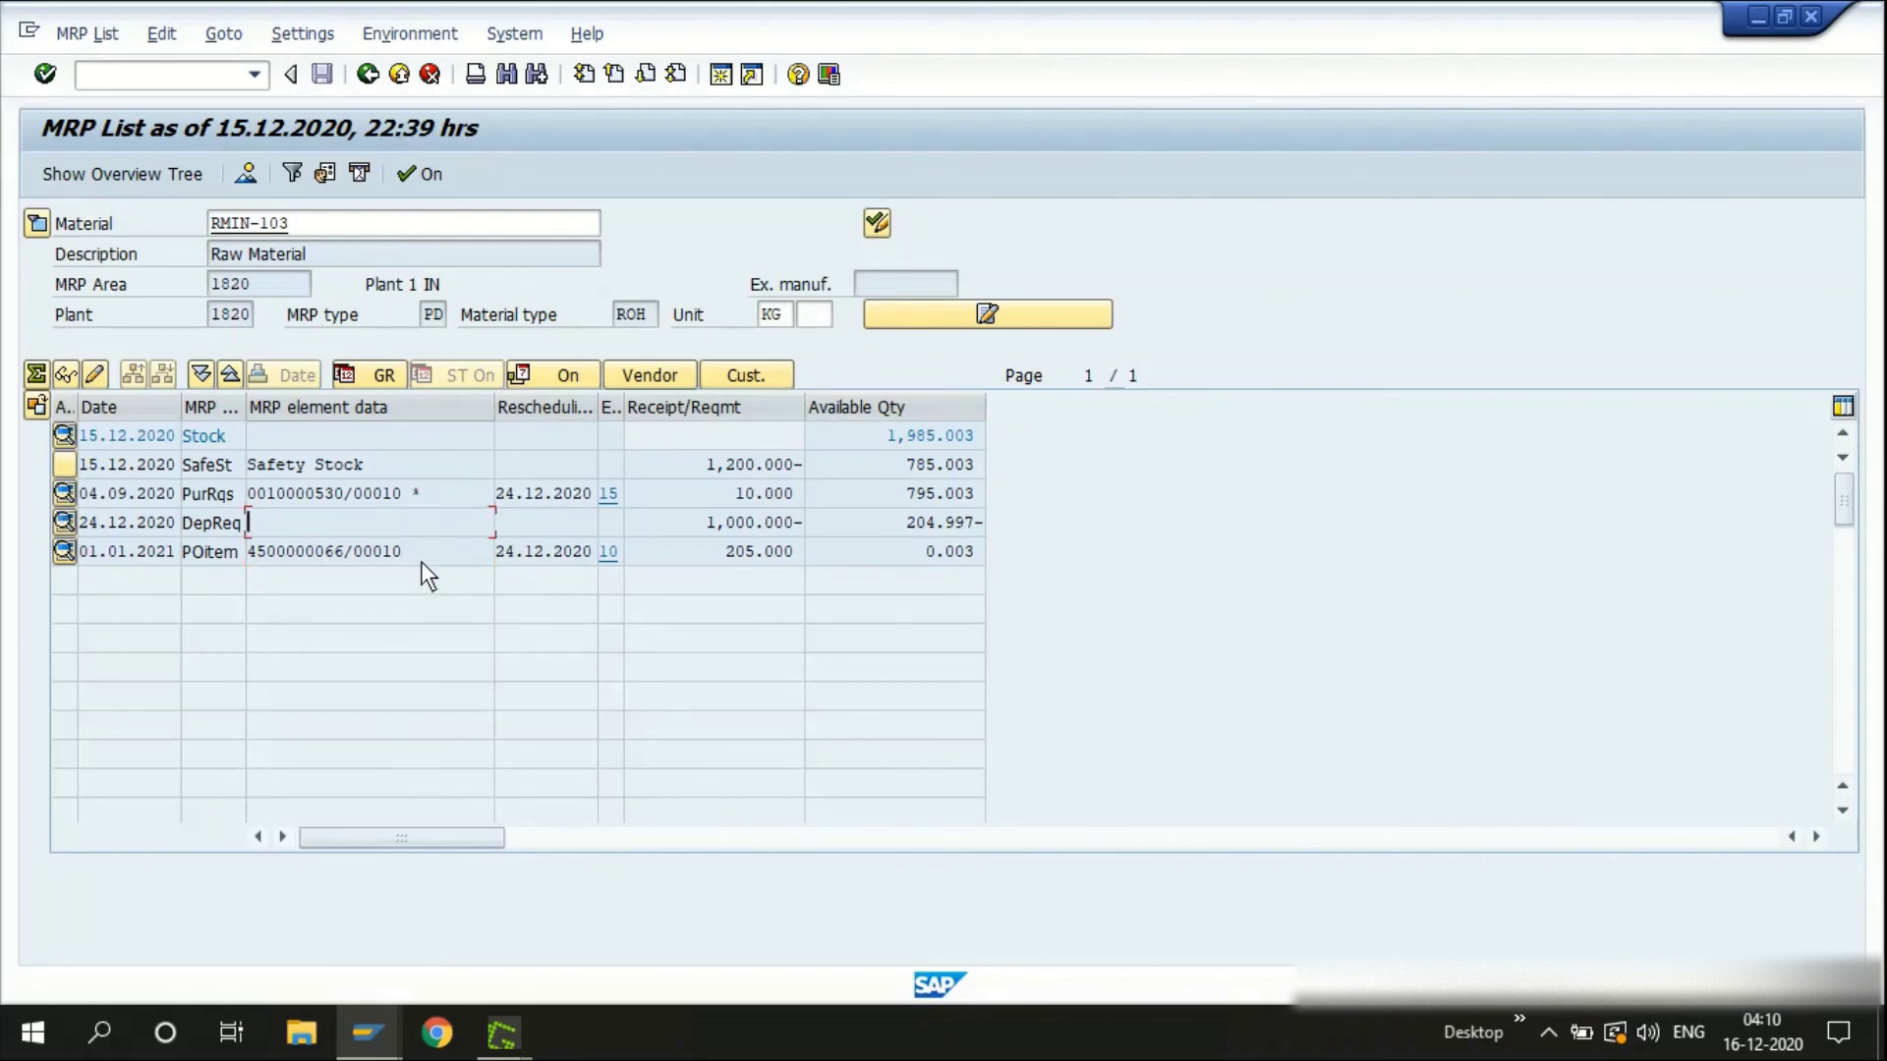